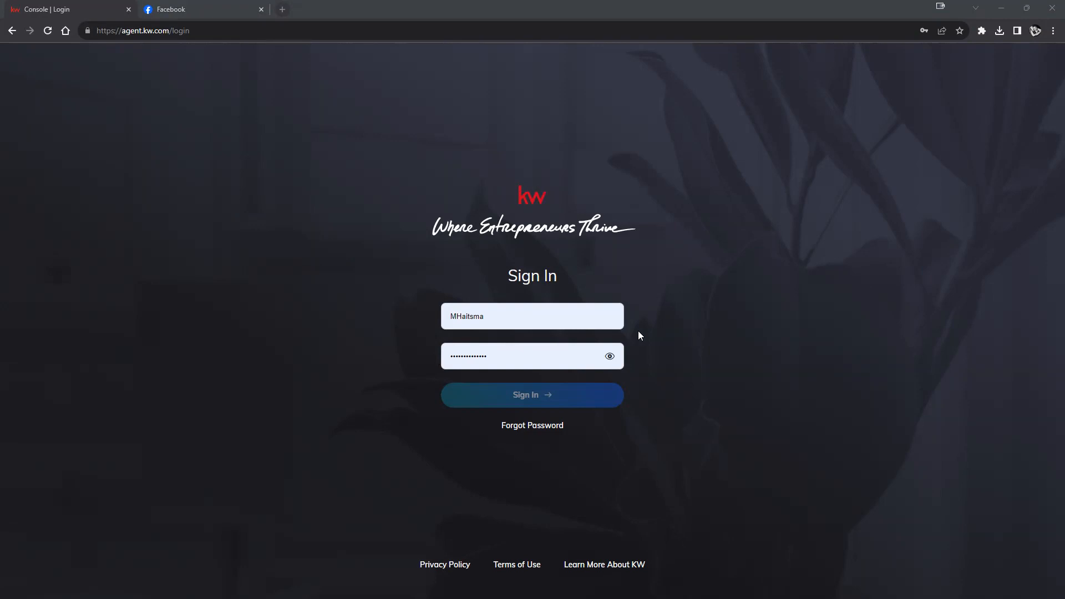
- Sign in with the saved username and password, then open the account menu at top right
click(605, 319)
click(565, 375)
click(601, 402)
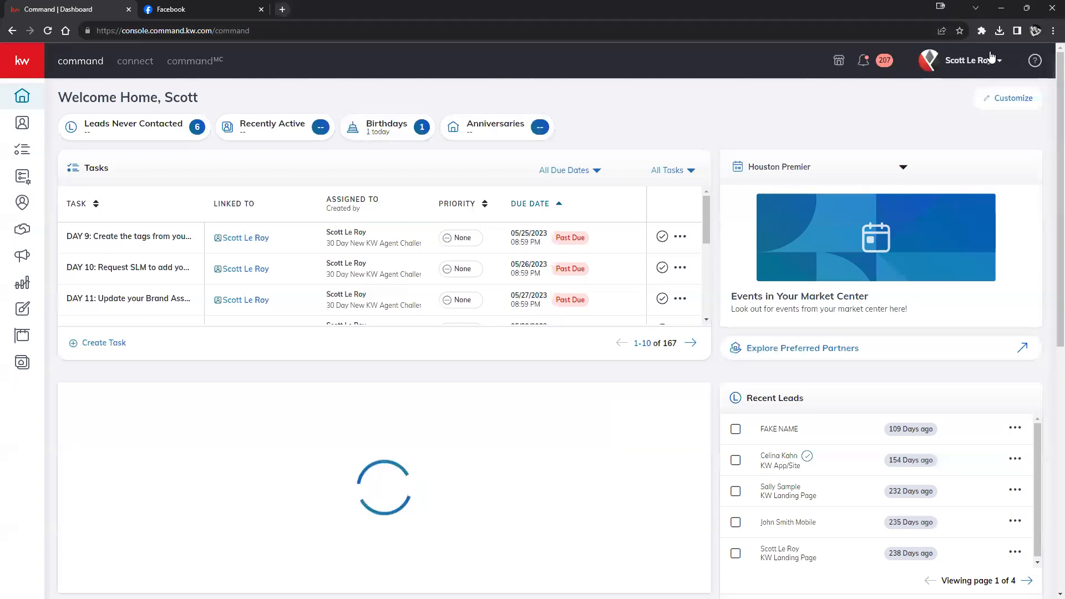
click(954, 62)
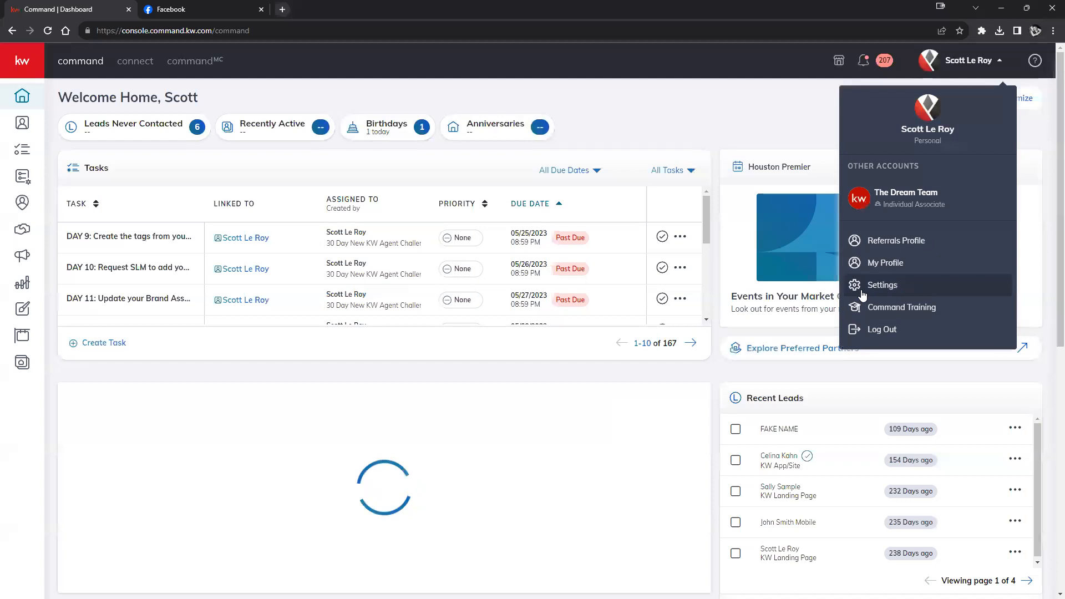
- Open Settings and browse the Applications list of integrations such as DocuSign and Facebook
click(900, 290)
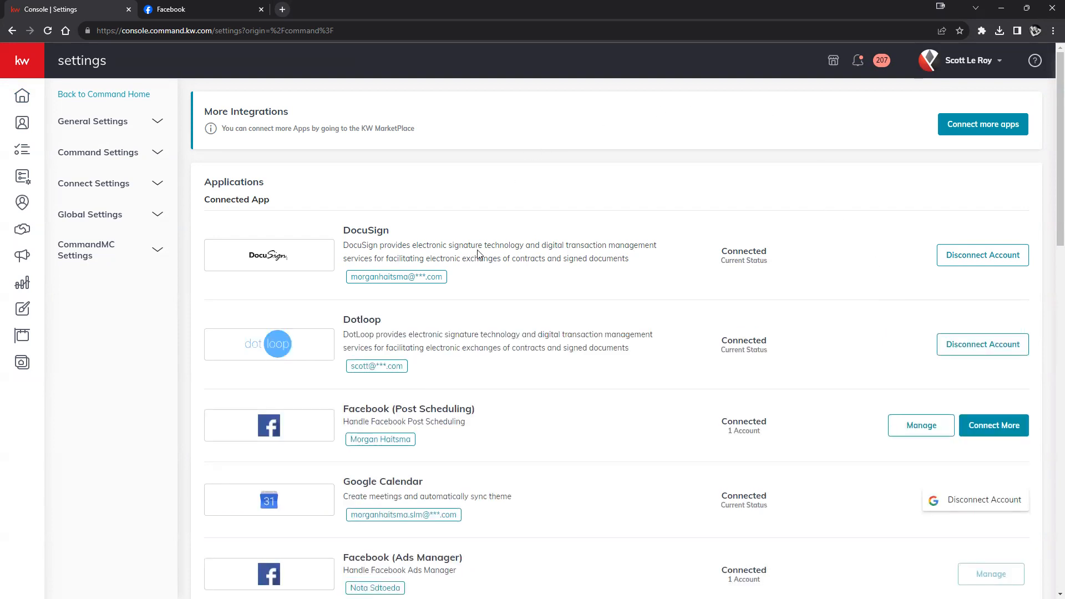
scroll(659, 257, down, 9)
scroll(659, 257, down, 7)
scroll(657, 256, up, 4)
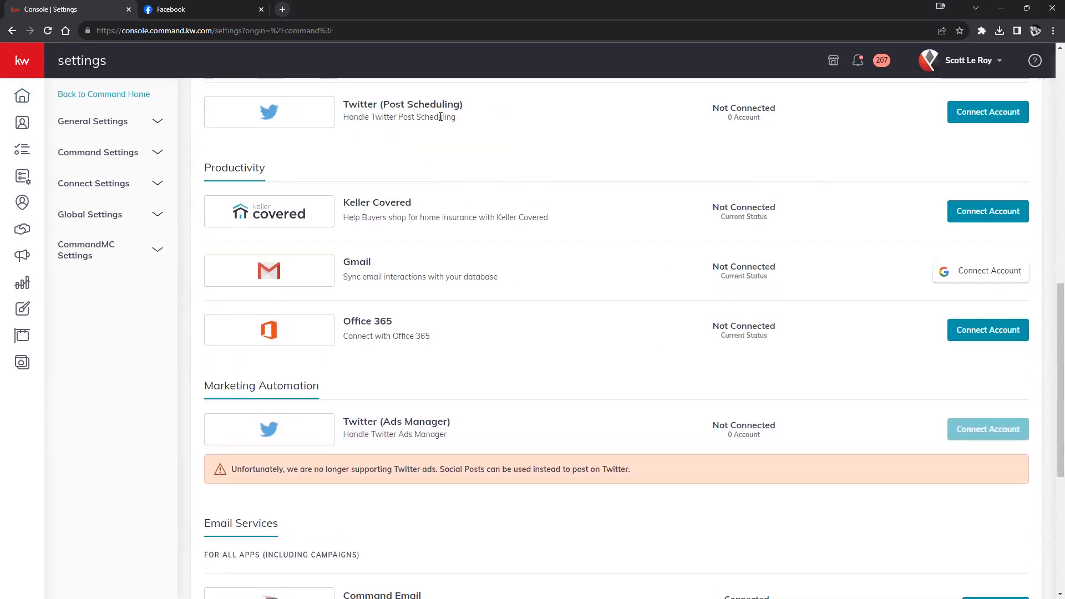
scroll(569, 392, up, 7)
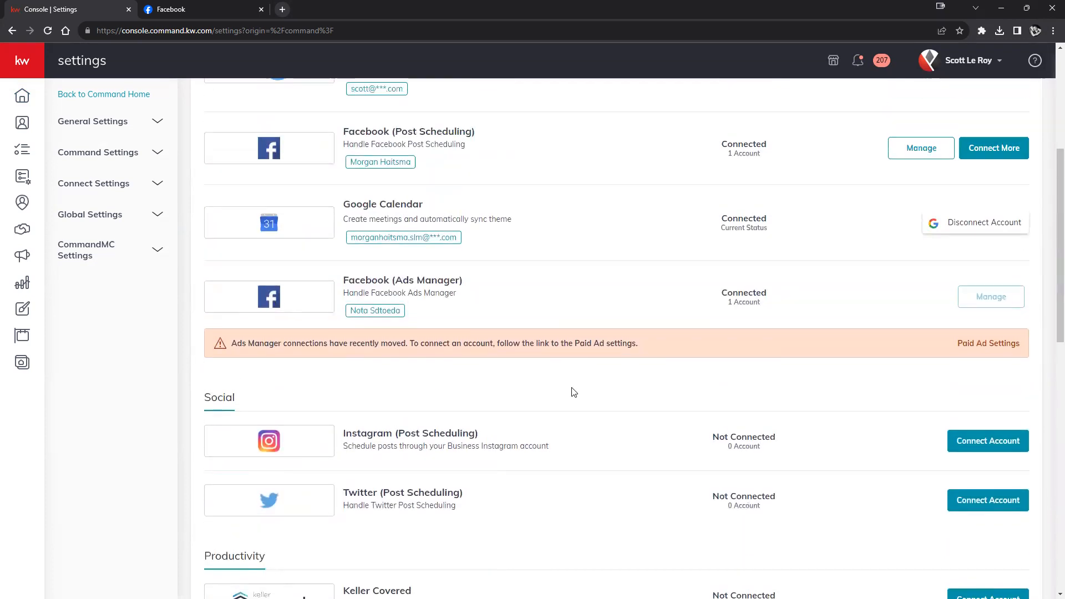
scroll(573, 392, up, 1)
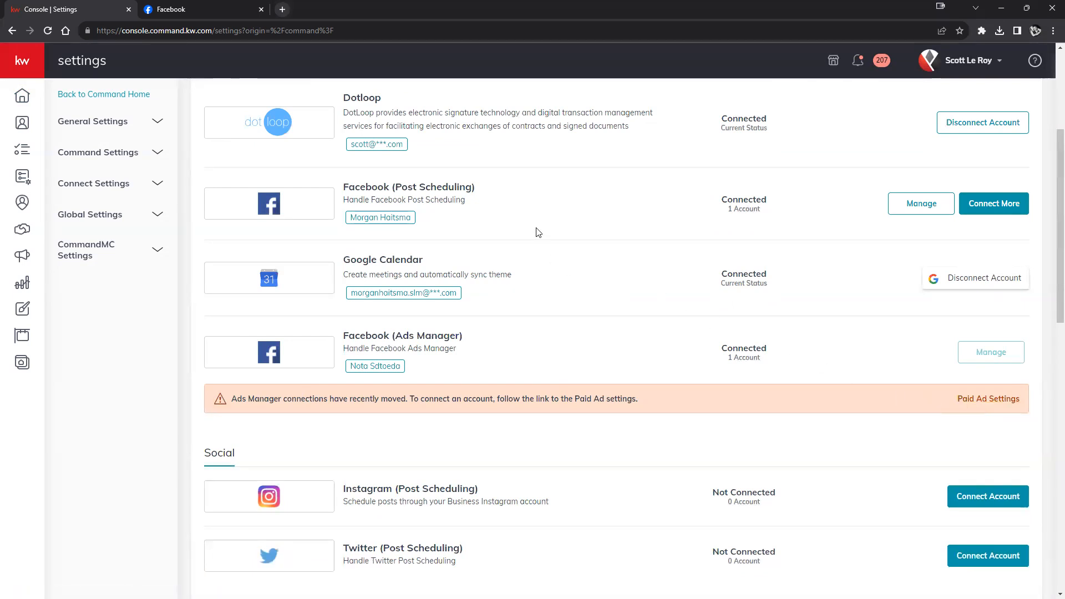
drag(476, 187, 343, 187)
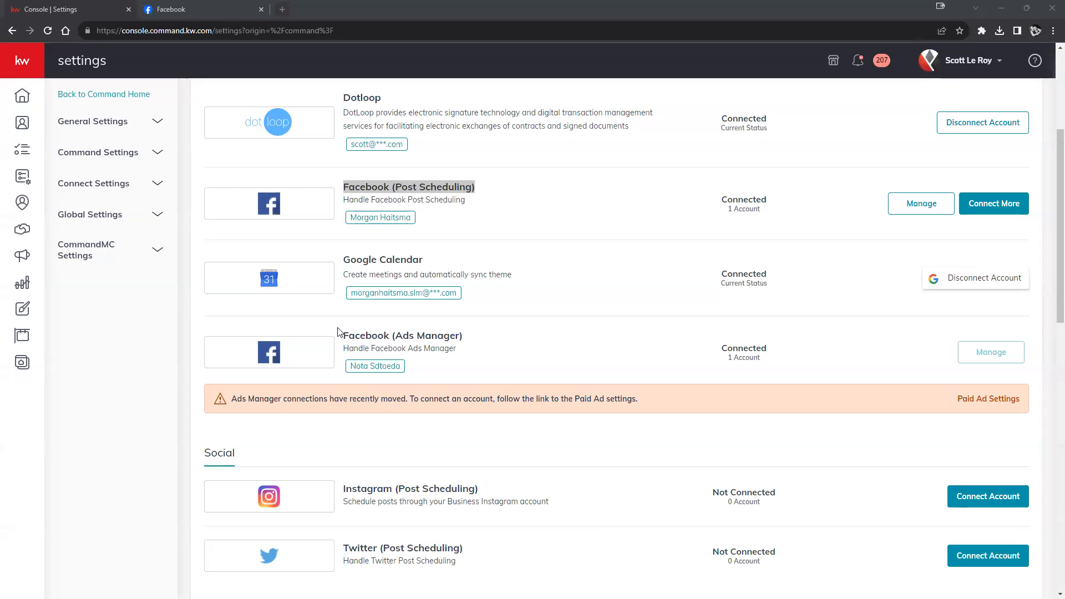
drag(343, 335, 463, 337)
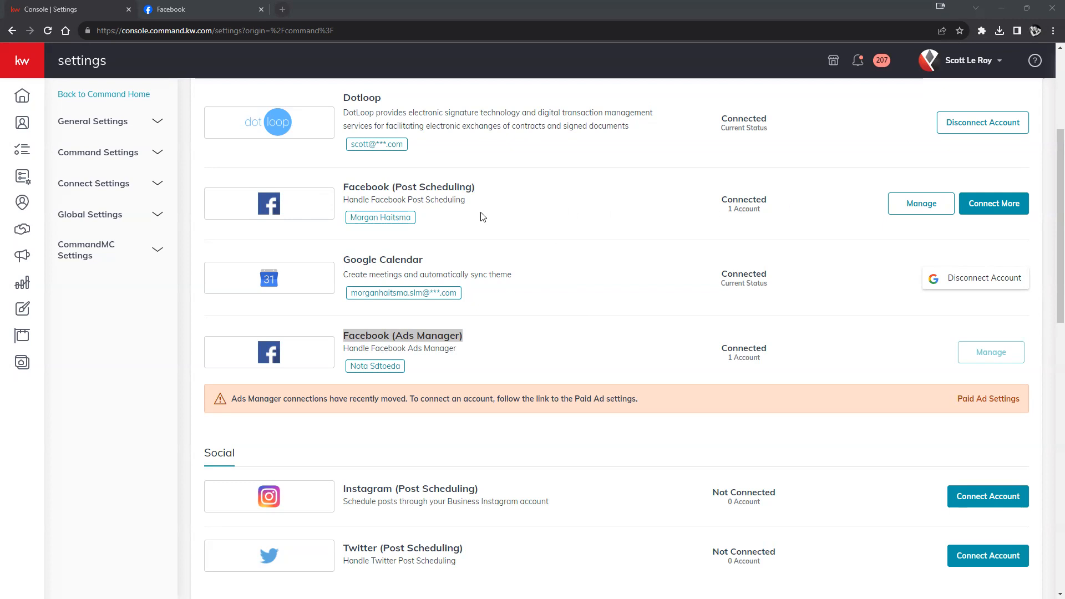
- Disconnect the Facebook (Post Scheduling) account, then review the Social integrations section
click(948, 216)
click(636, 335)
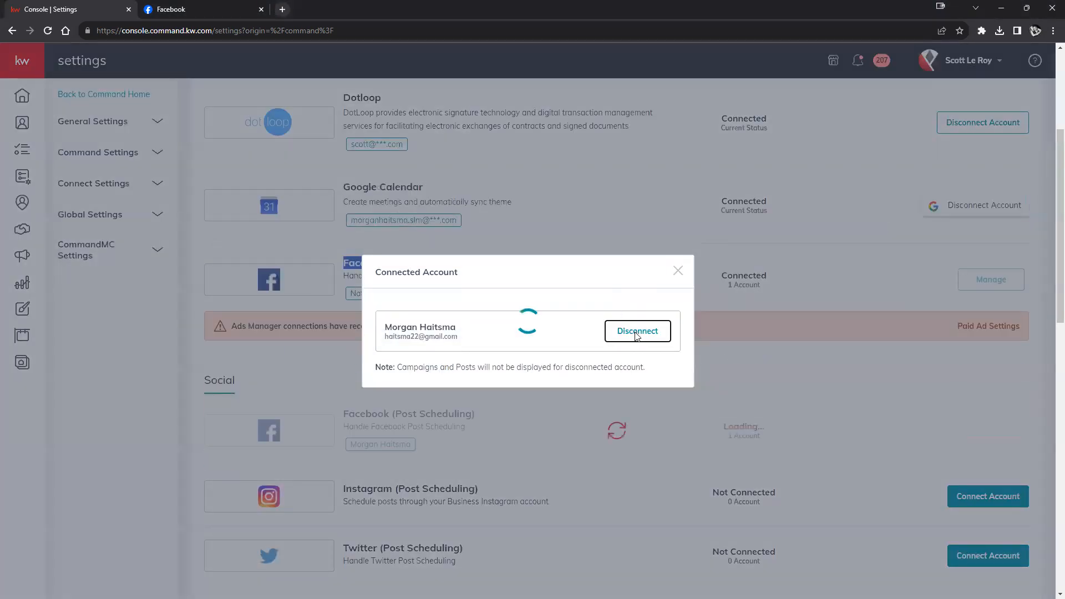
click(678, 287)
scroll(216, 325, down, 1)
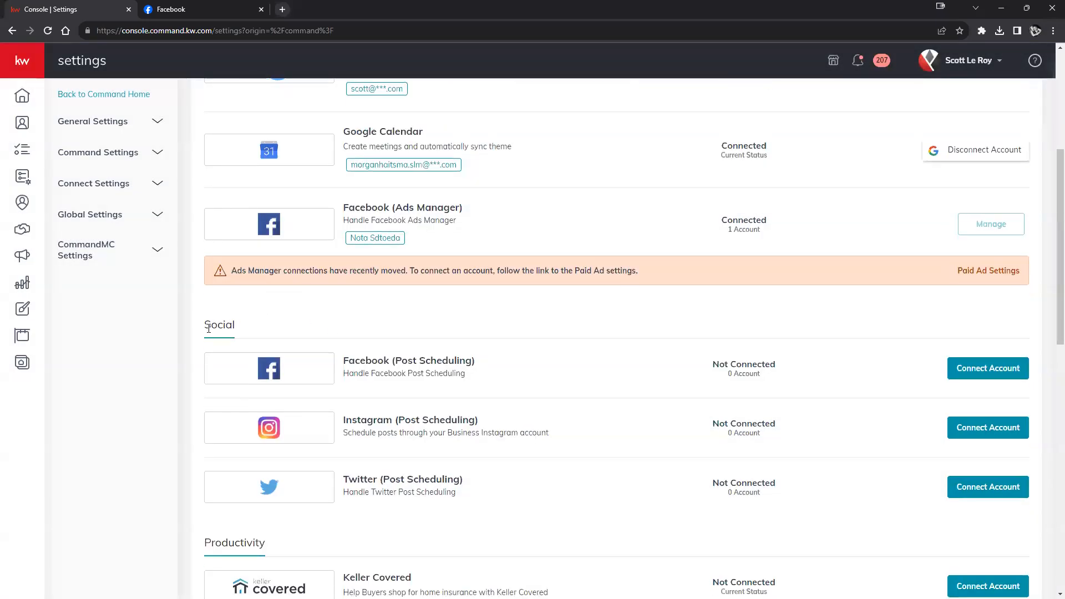
drag(202, 327, 247, 329)
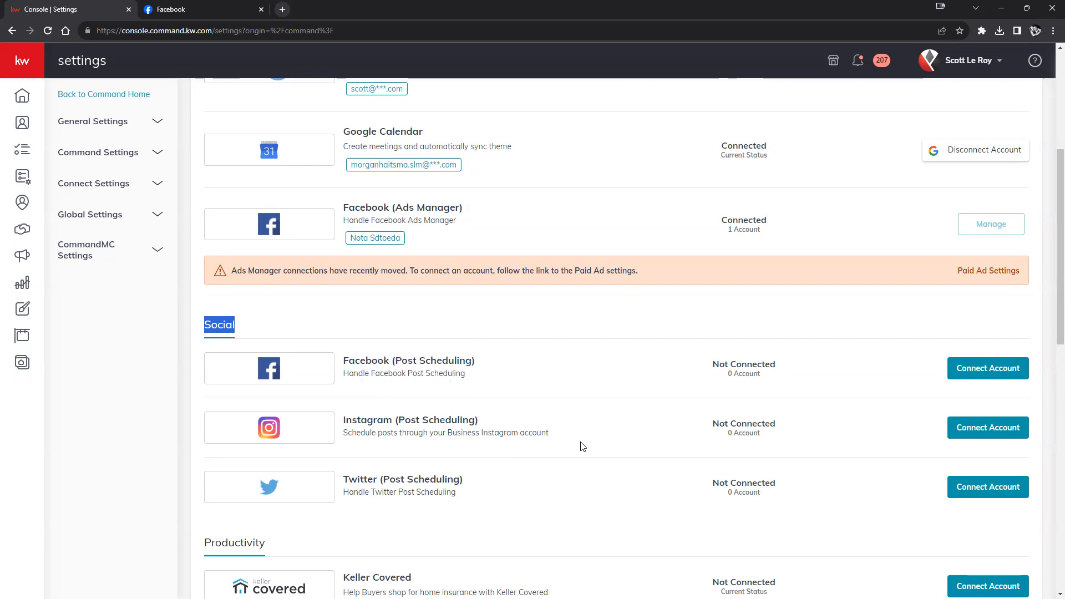
- Connect Facebook Post Scheduling, linking the KW Teaching samples page and the business page
click(1009, 371)
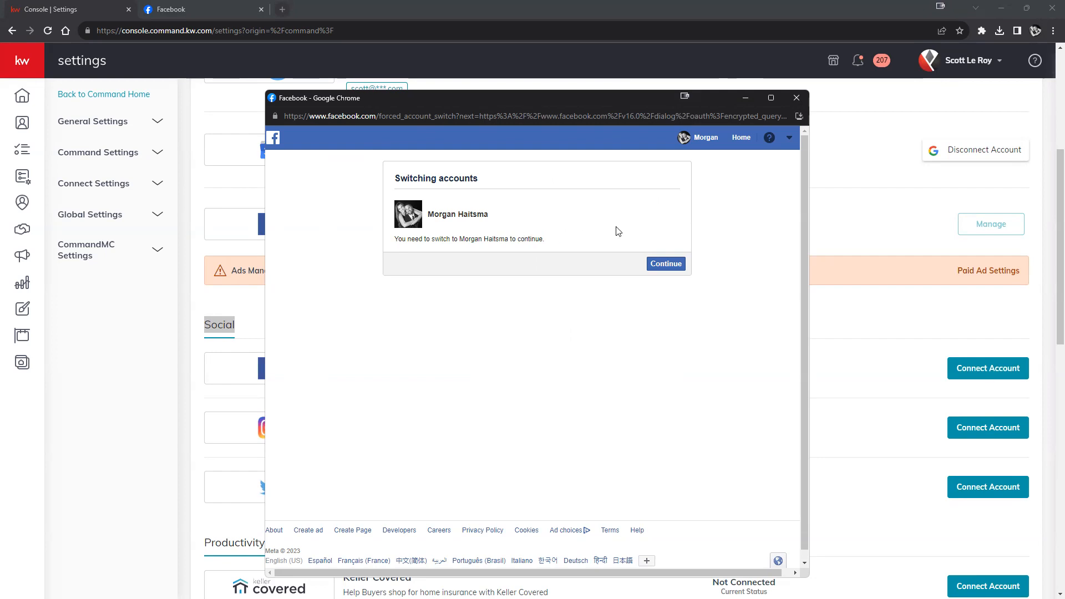
click(667, 267)
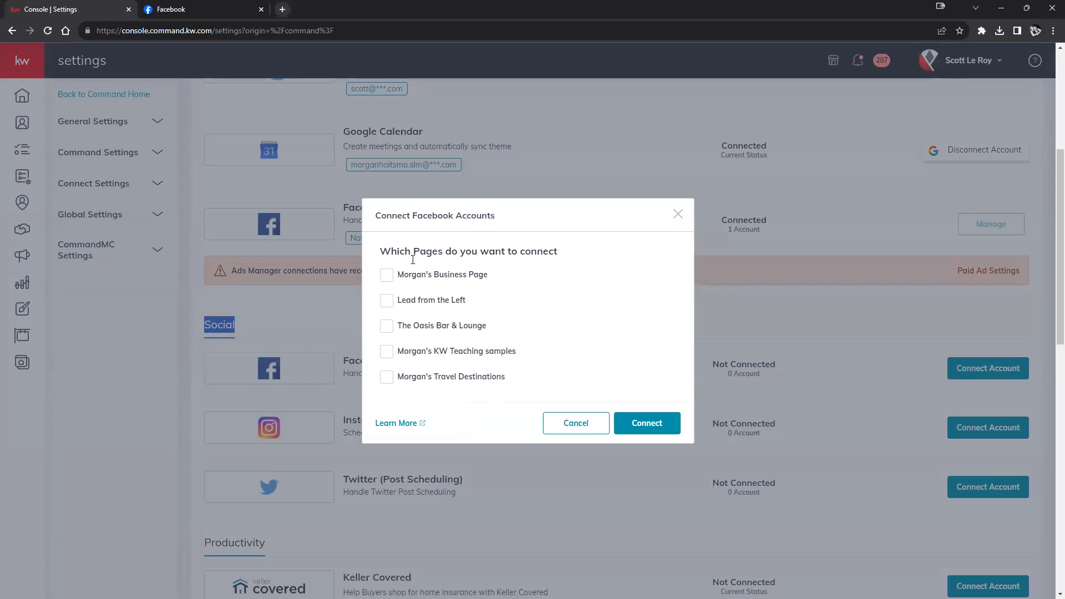
click(386, 357)
click(386, 277)
click(661, 426)
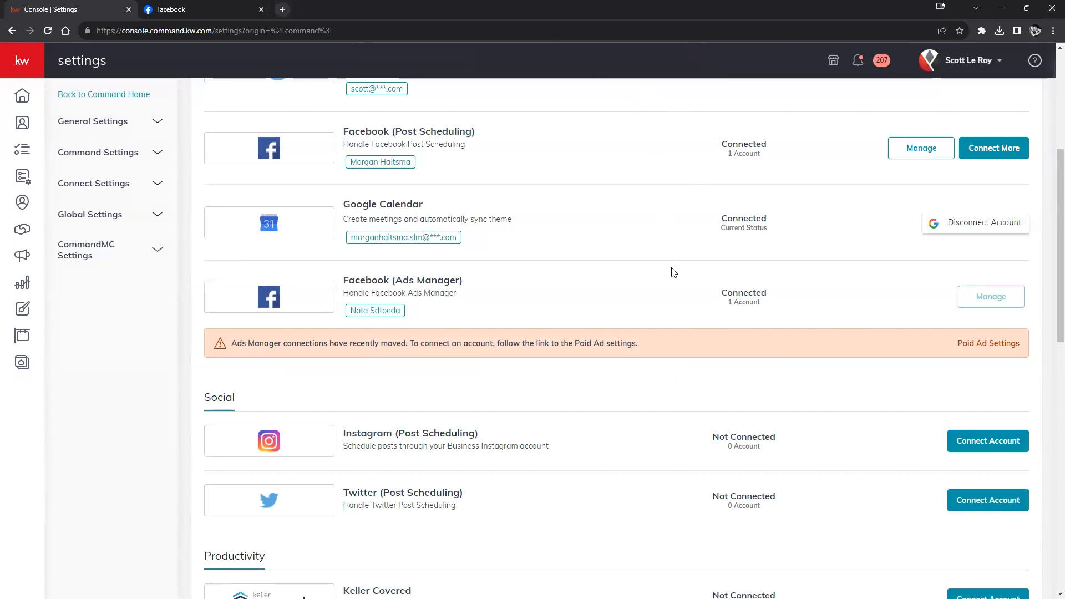
scroll(678, 331, up, 2)
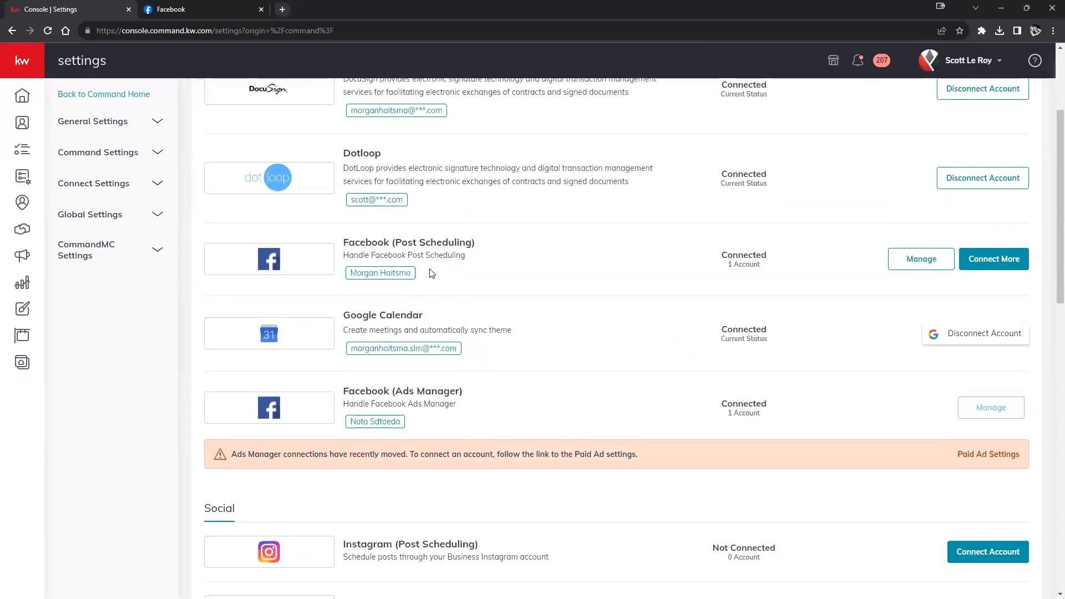
drag(479, 245, 345, 243)
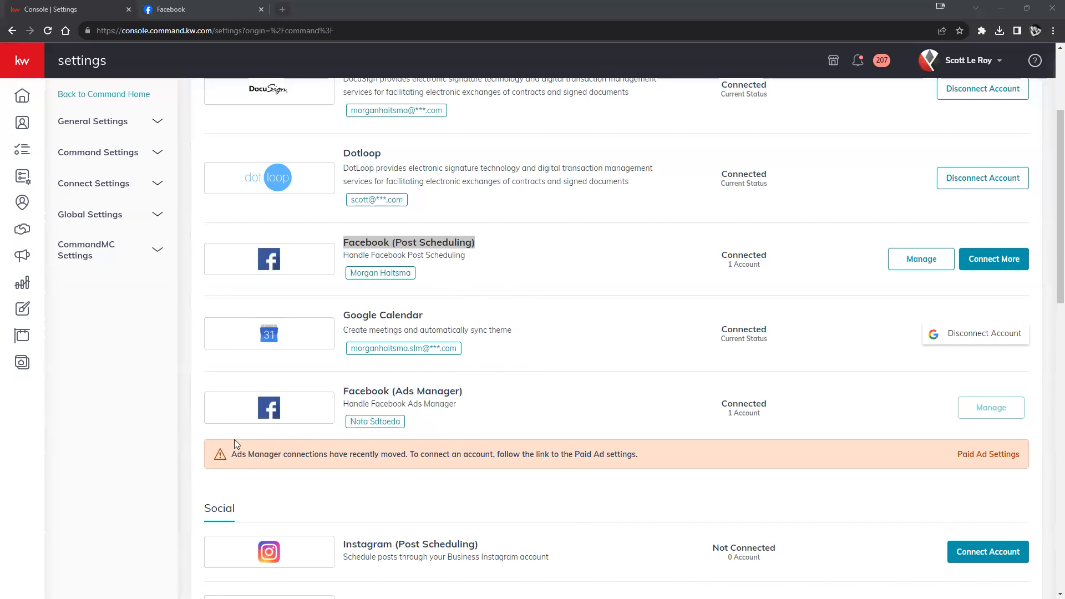
drag(230, 456, 730, 465)
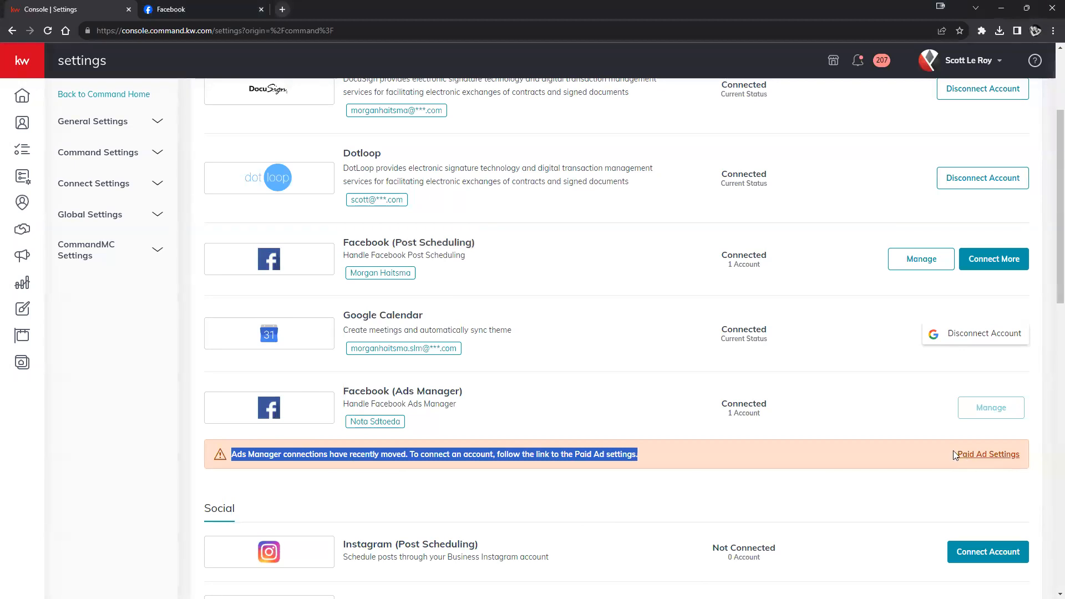
- In Paid Ad Settings, unlink the realtor's Facebook page through View Page Details, then reload
click(992, 458)
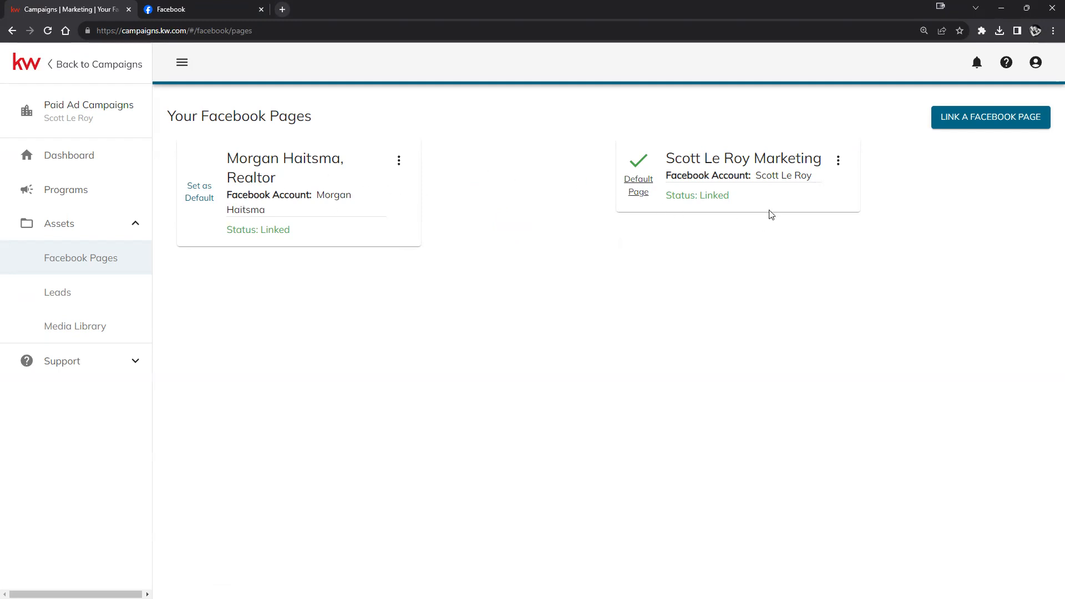
click(400, 162)
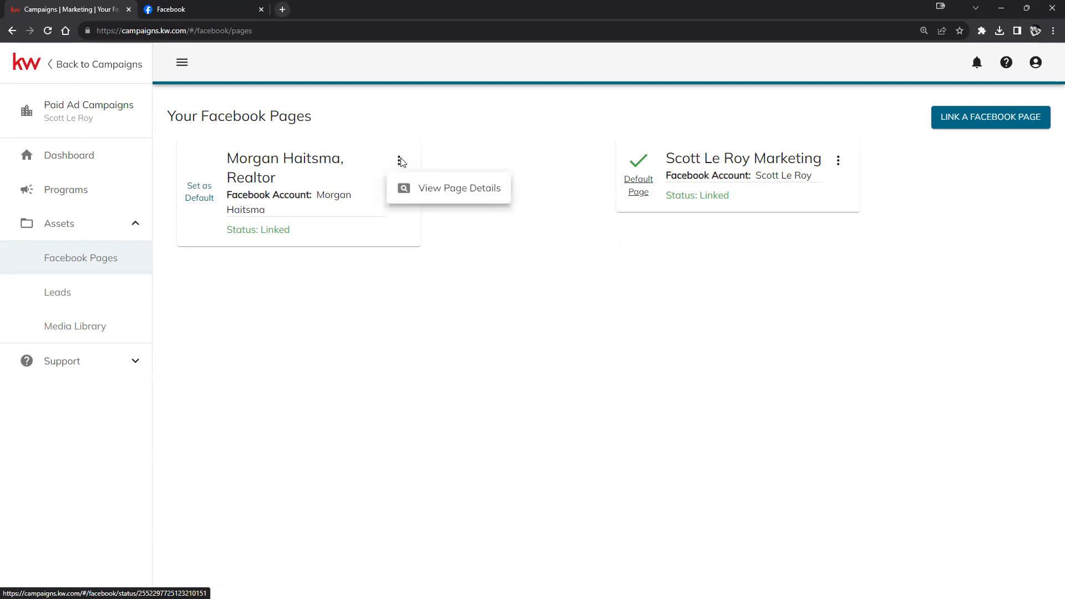
click(466, 190)
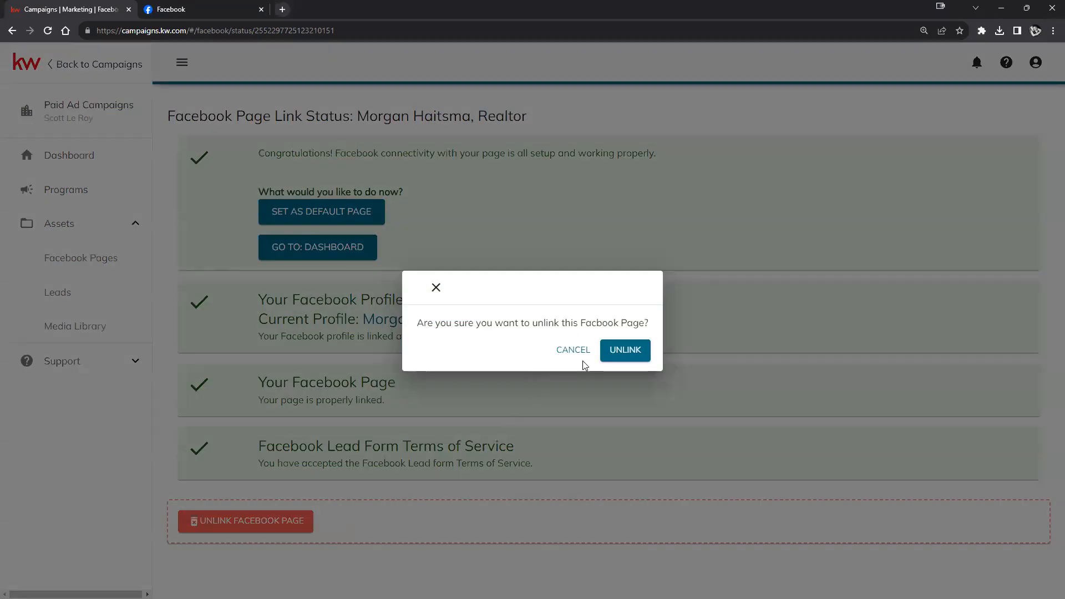
click(630, 352)
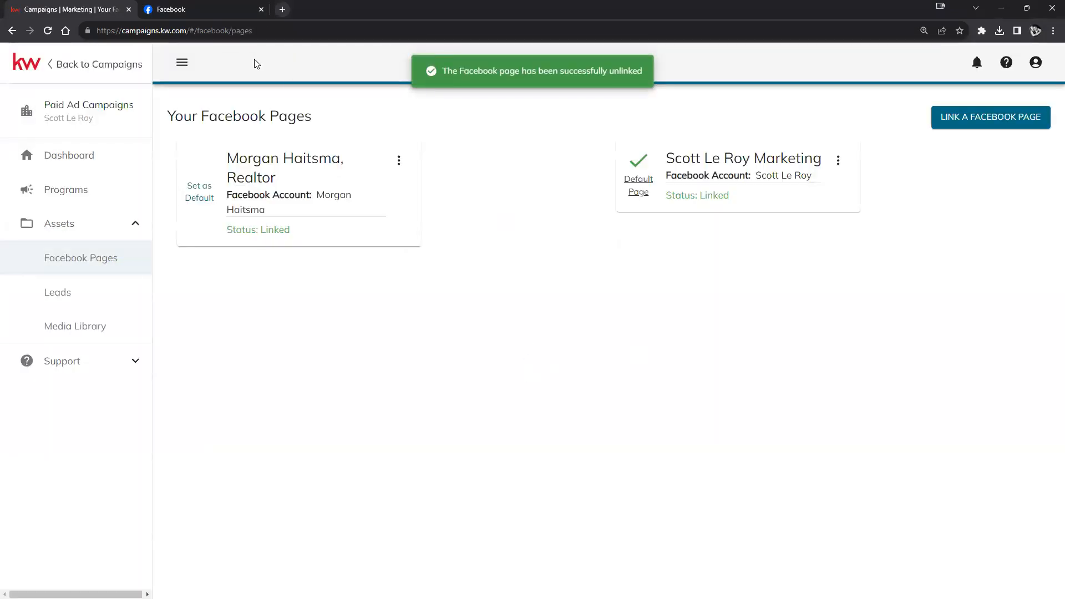
click(48, 31)
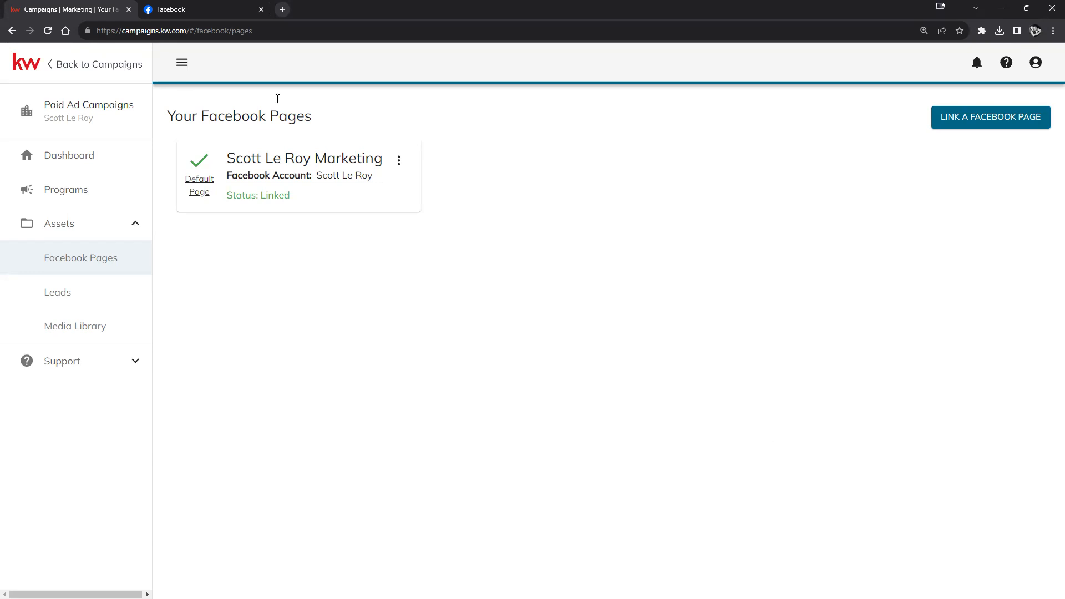
- In the Facebook tab, accept the new Page welcome with Use Page and switch into the business Page profile
click(163, 14)
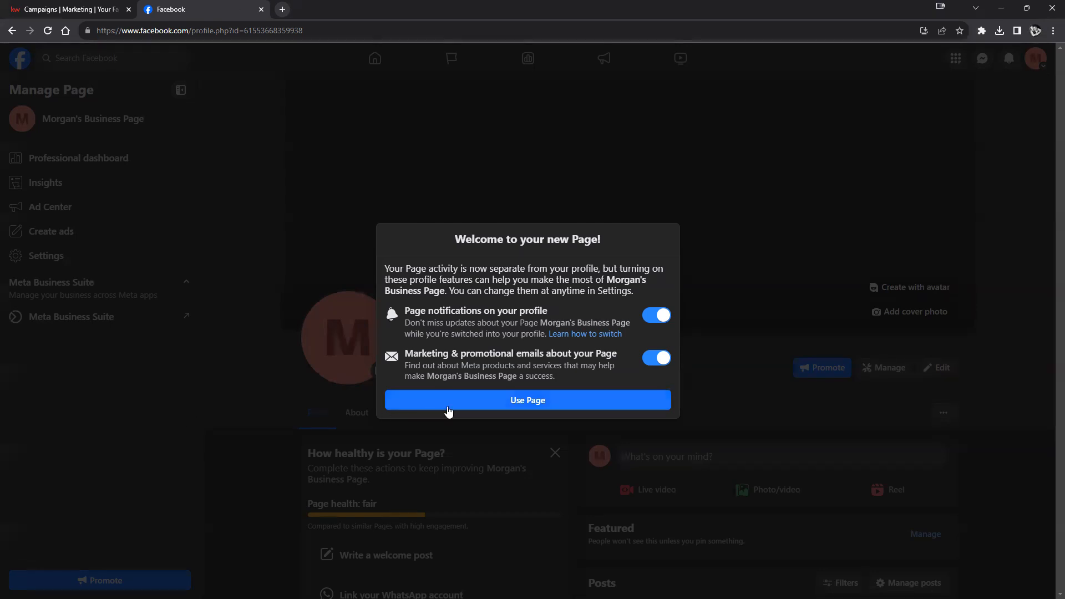
click(524, 400)
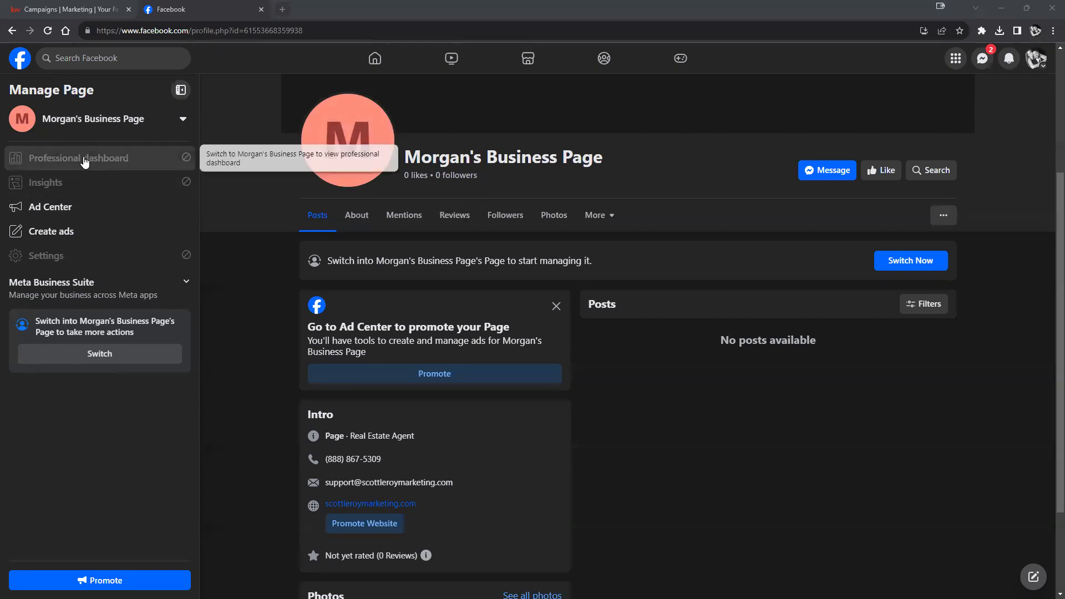
click(46, 184)
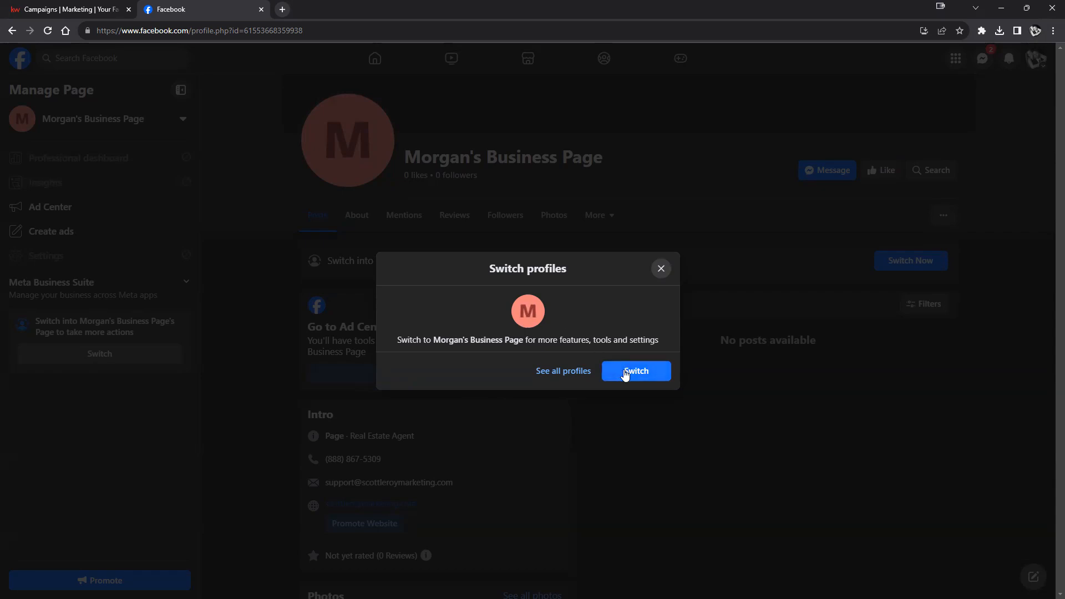
click(625, 374)
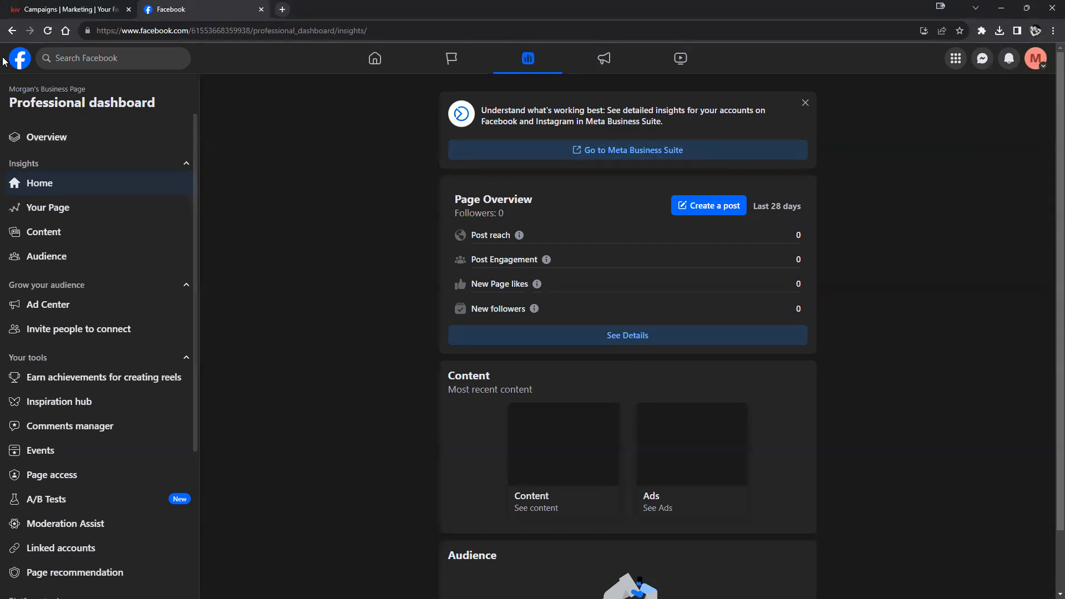
click(29, 65)
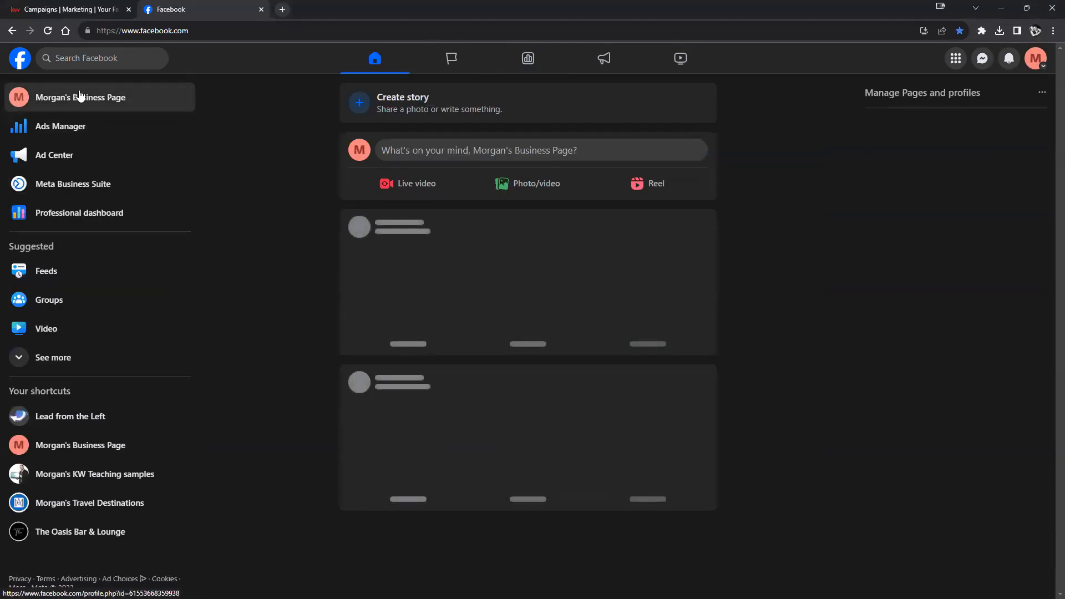
click(79, 98)
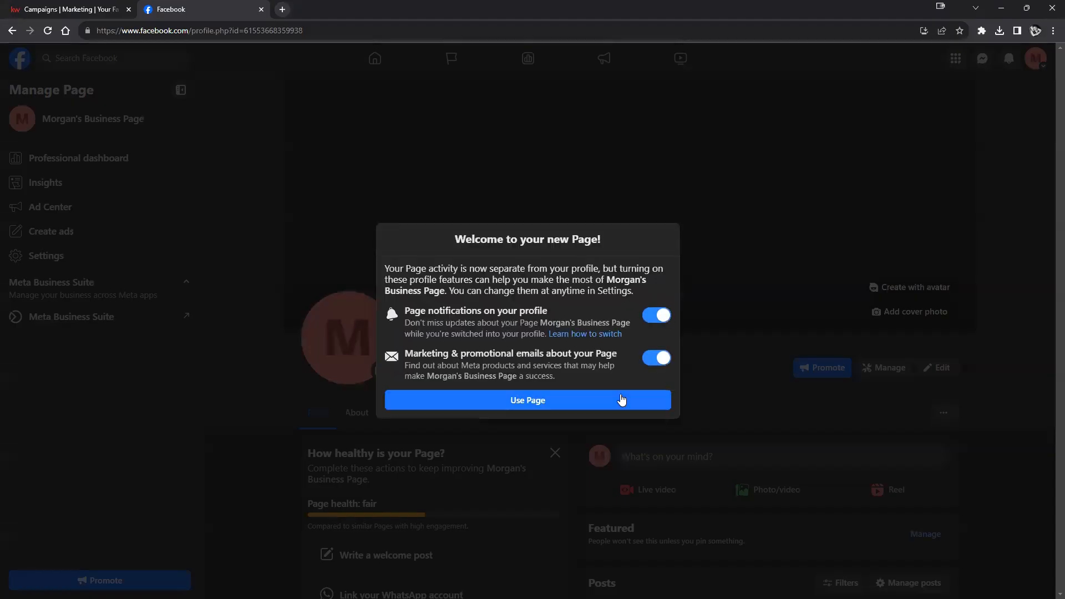
click(614, 405)
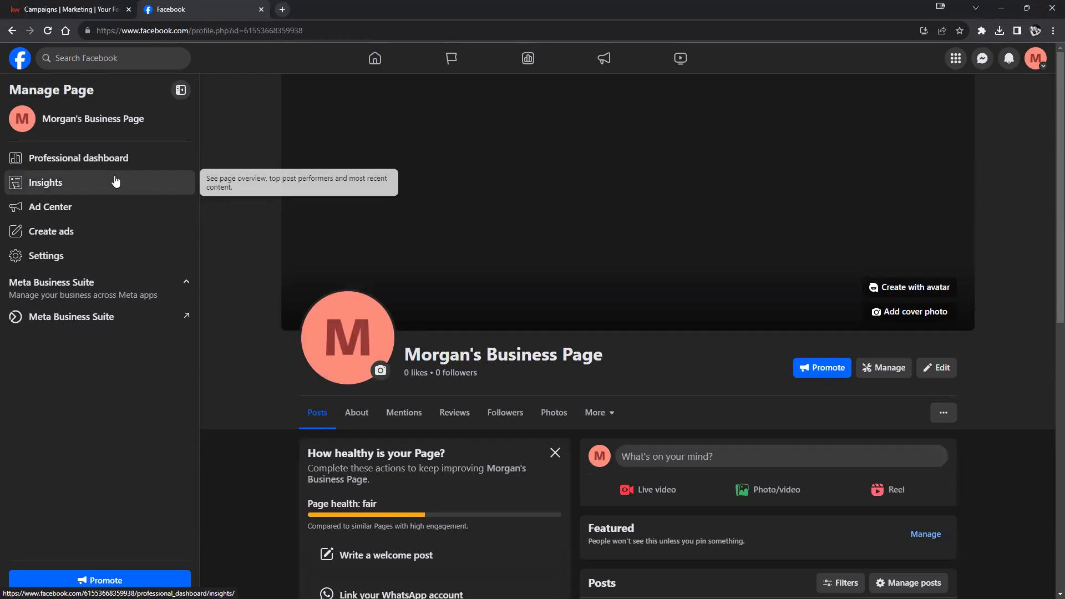
- Go to the Page's Insights dashboard, then to its Page access settings
click(55, 185)
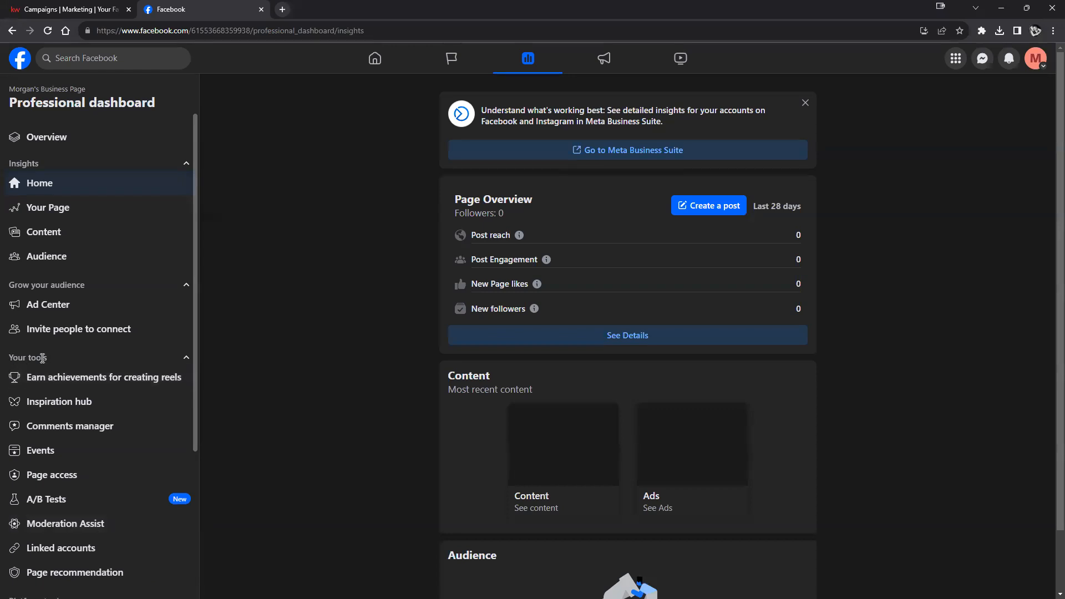
click(46, 480)
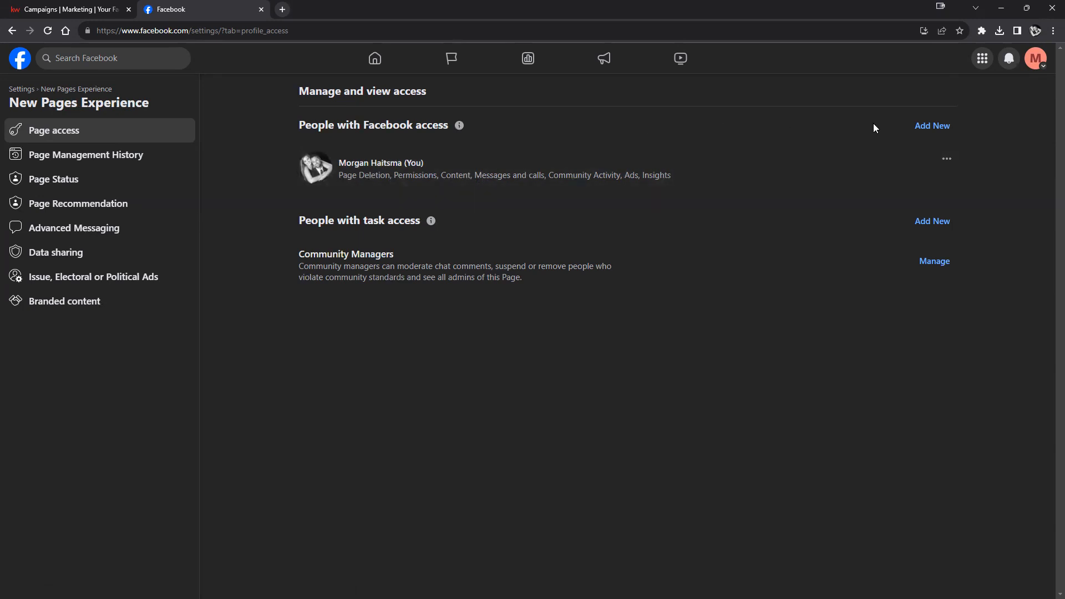
click(925, 129)
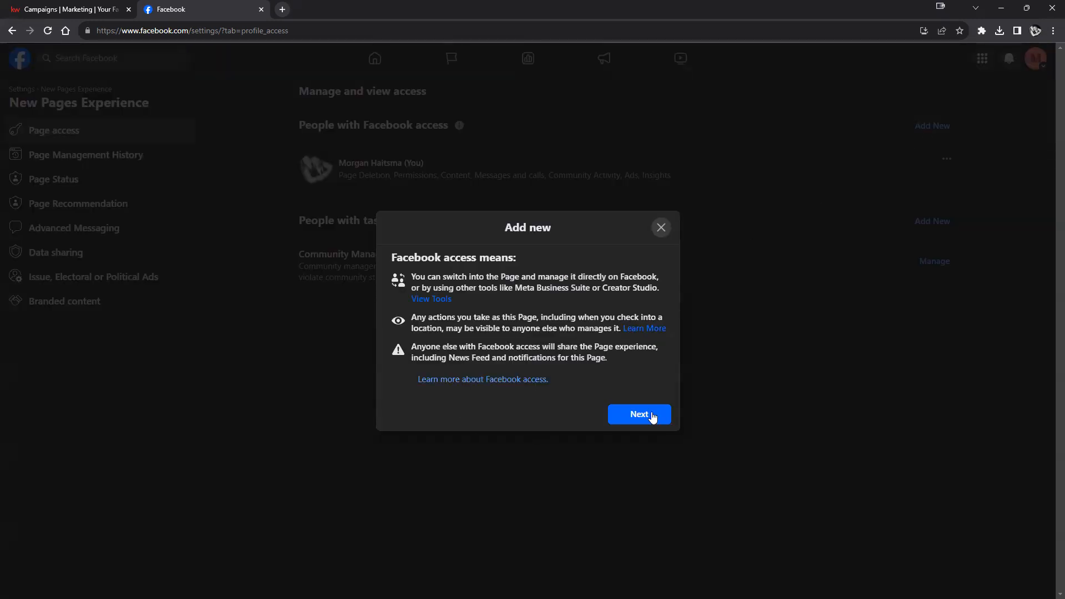
click(626, 414)
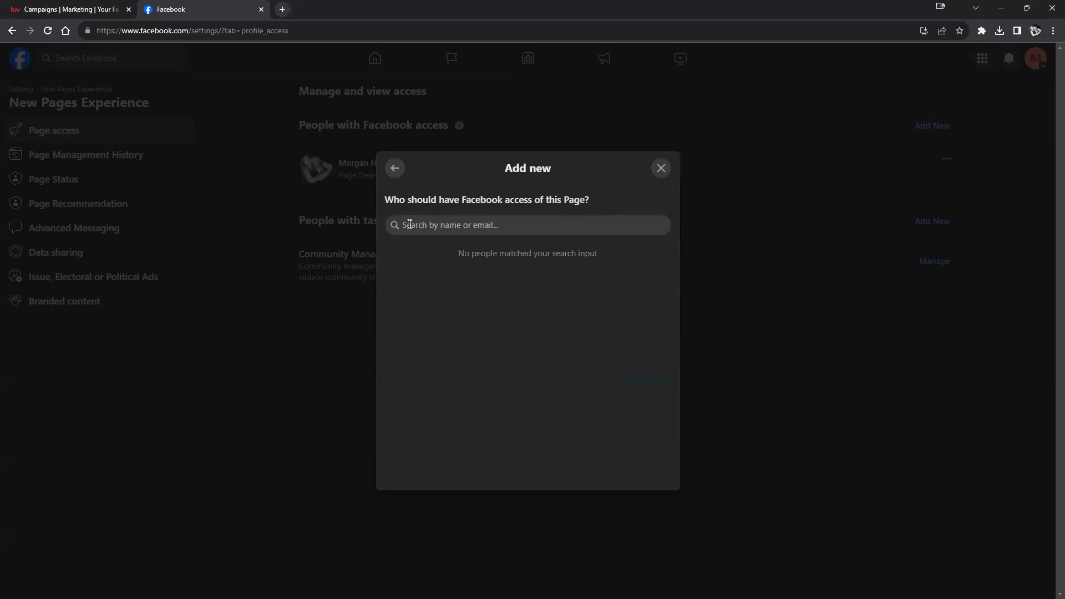
click(661, 168)
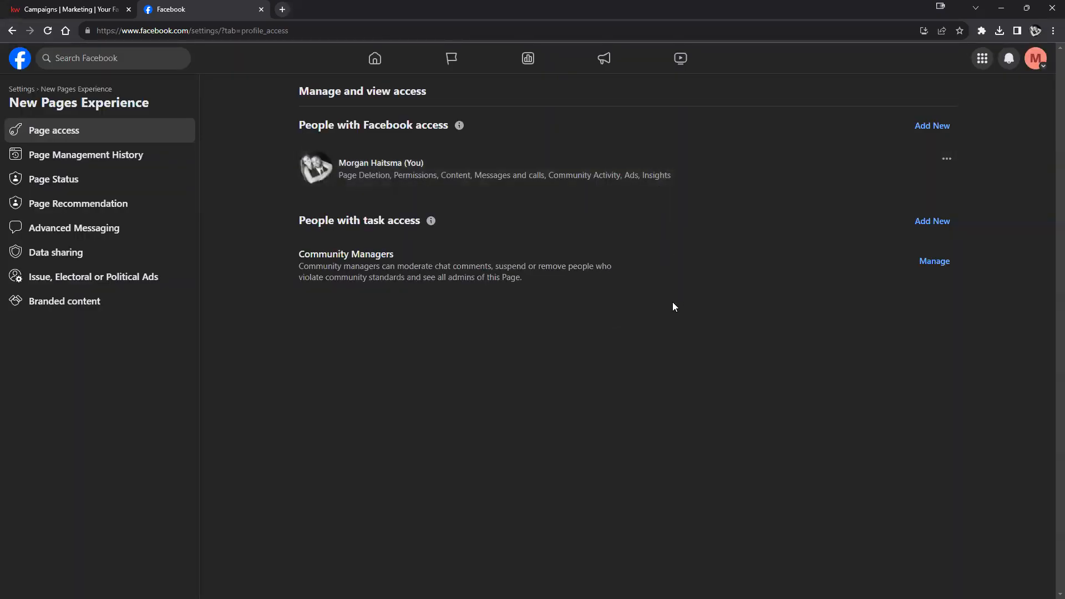
- Start adding a person with task access and search for them by name
click(948, 221)
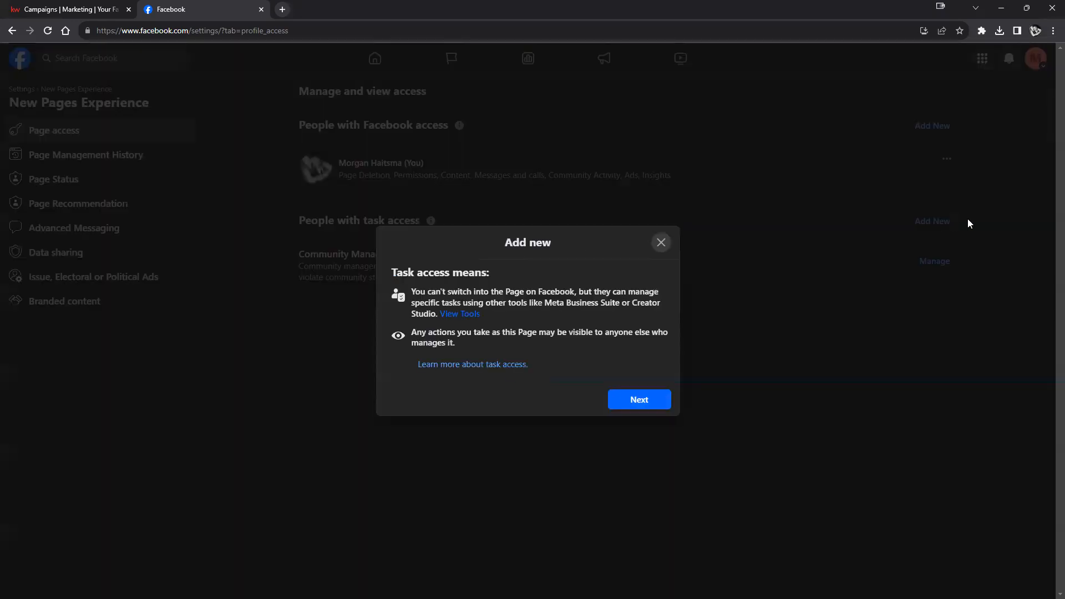
click(634, 403)
click(441, 237)
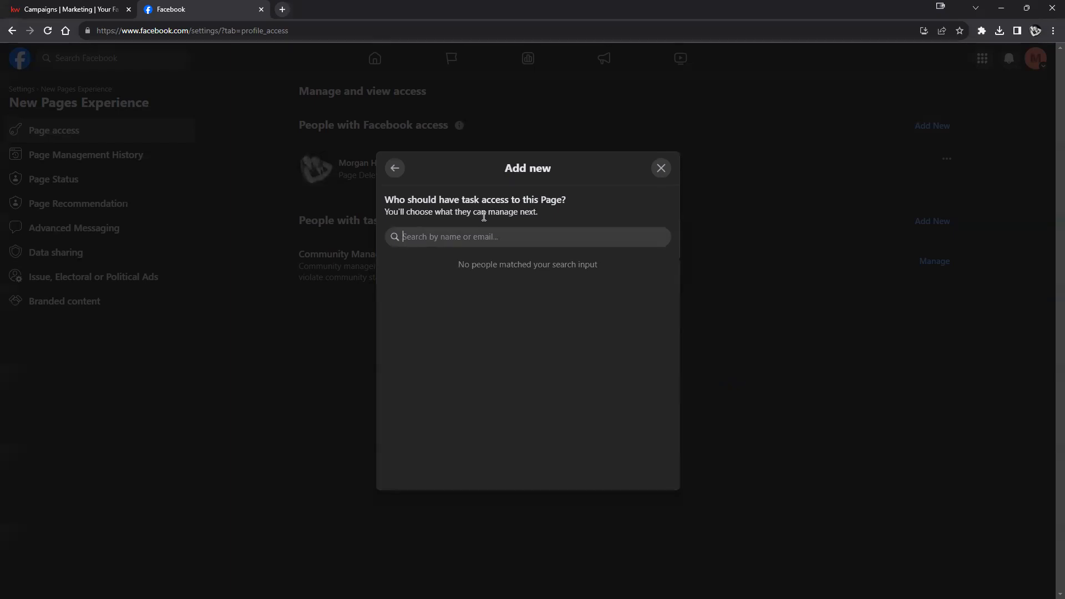
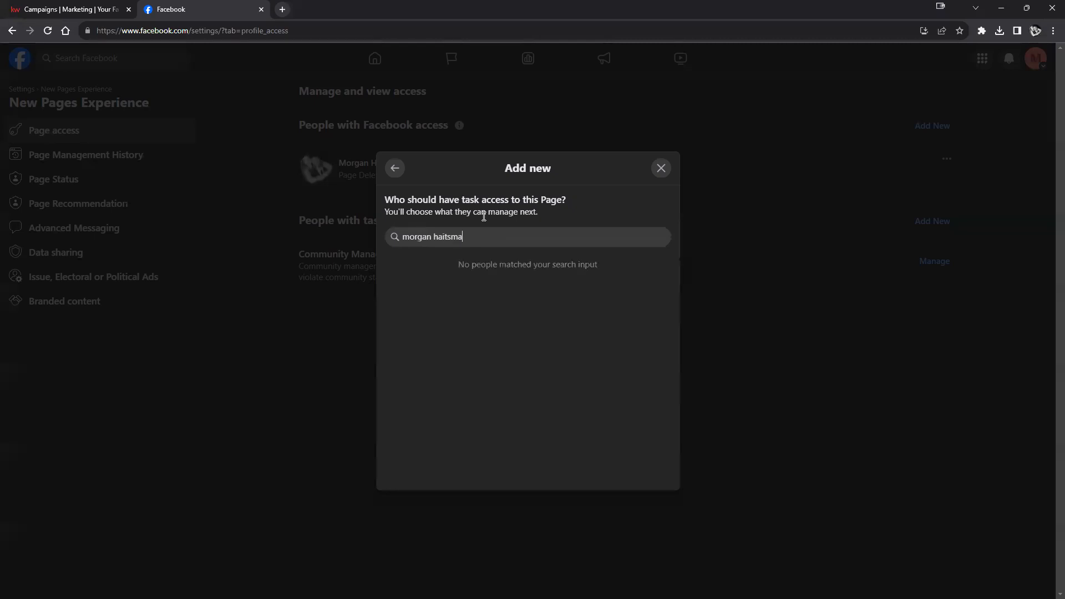
- Cancel the task-access dialog, invite the suggested person as Community Manager, then go back
click(661, 169)
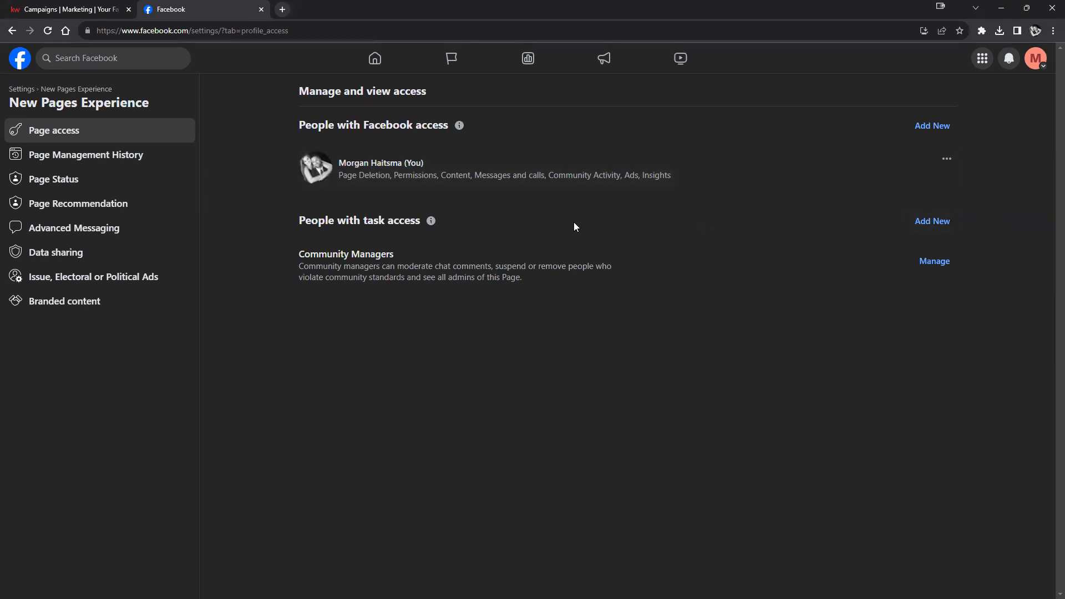
drag(299, 254, 880, 258)
click(934, 261)
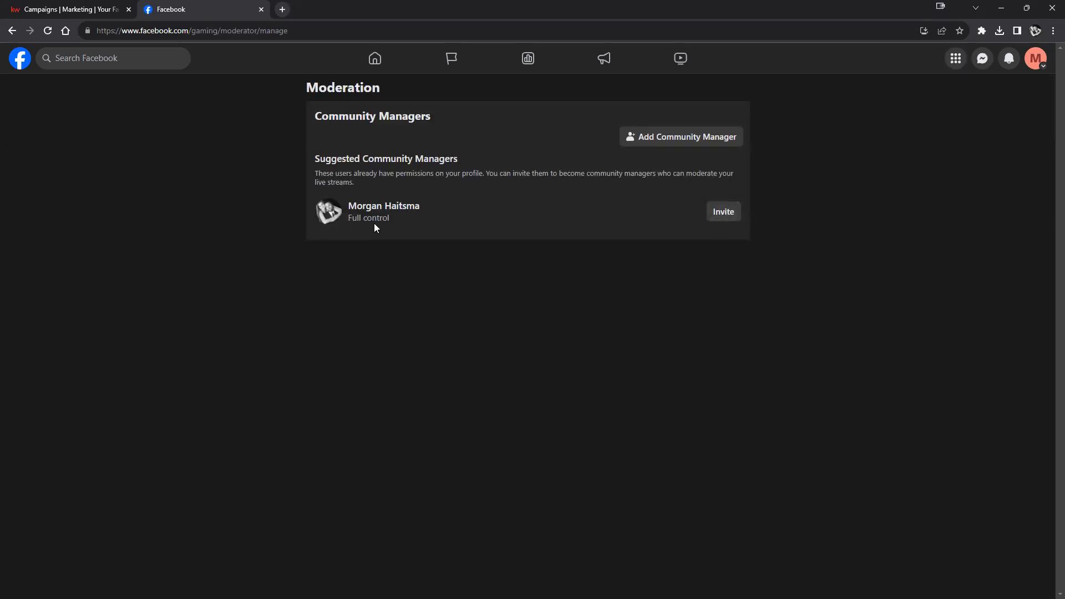
click(723, 213)
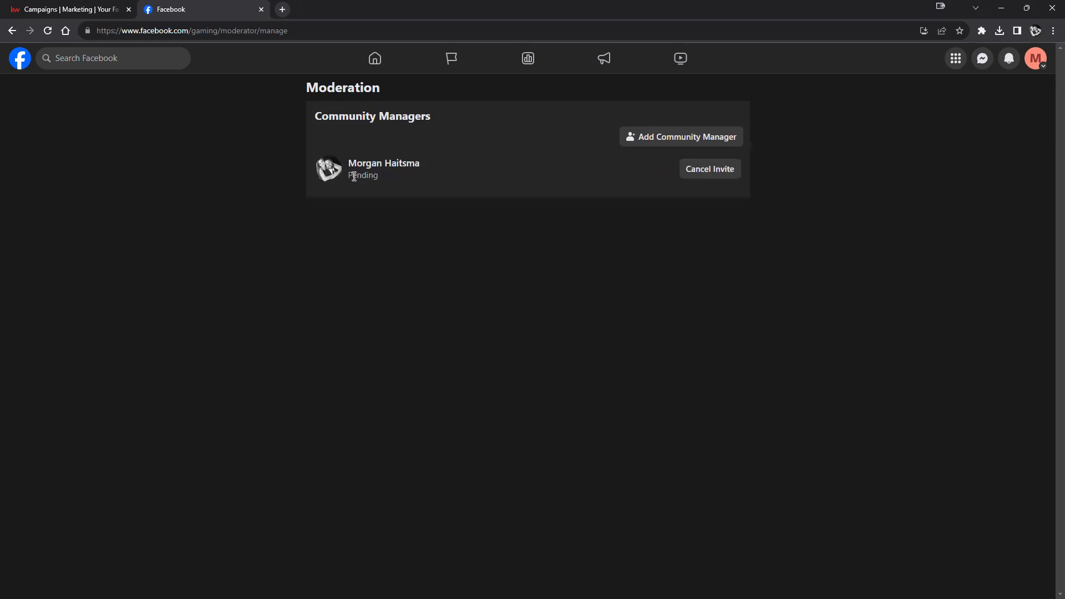
click(15, 35)
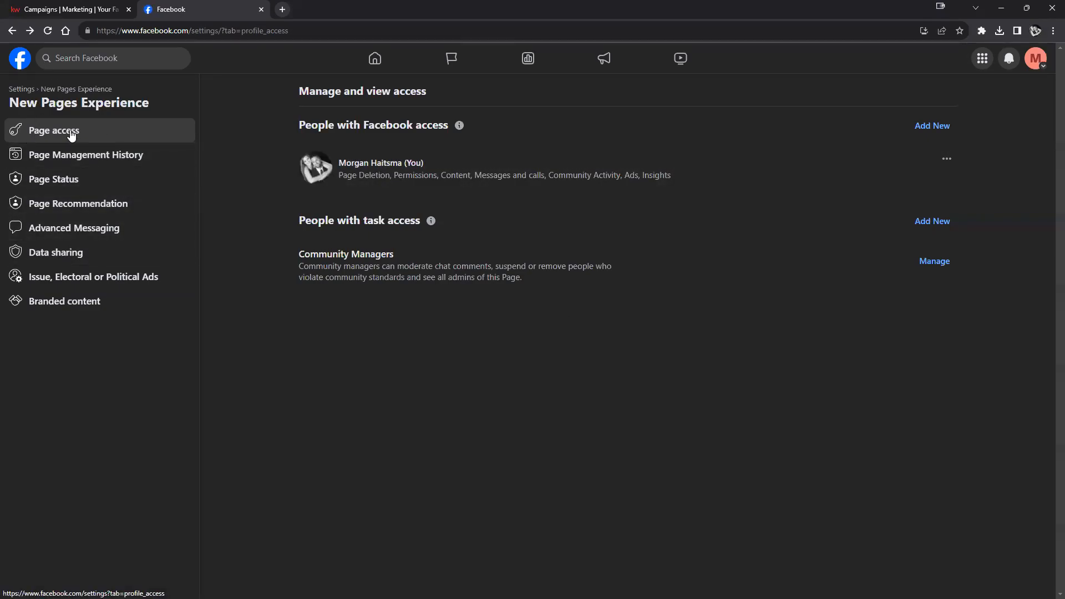
- Return to the Professional dashboard and open the Page's Linked accounts settings for Instagram
click(10, 31)
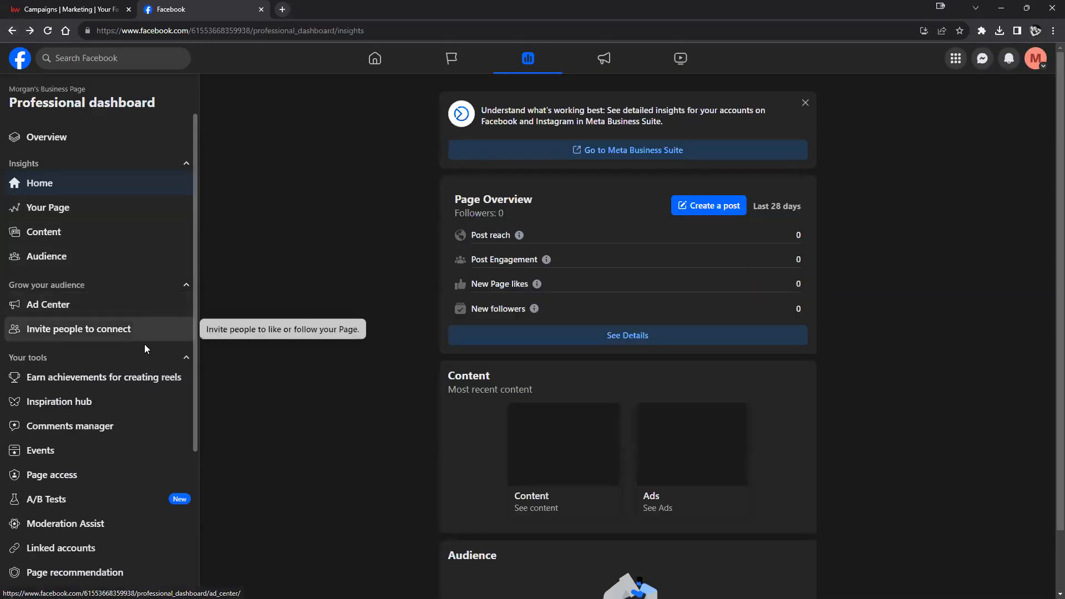
scroll(142, 355, down, 2)
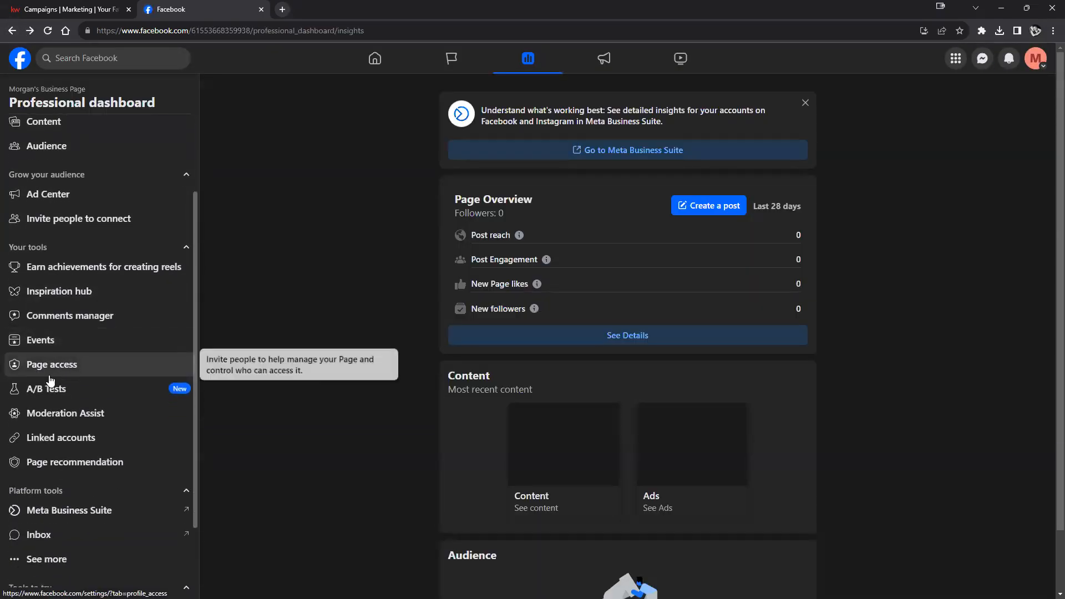
click(41, 438)
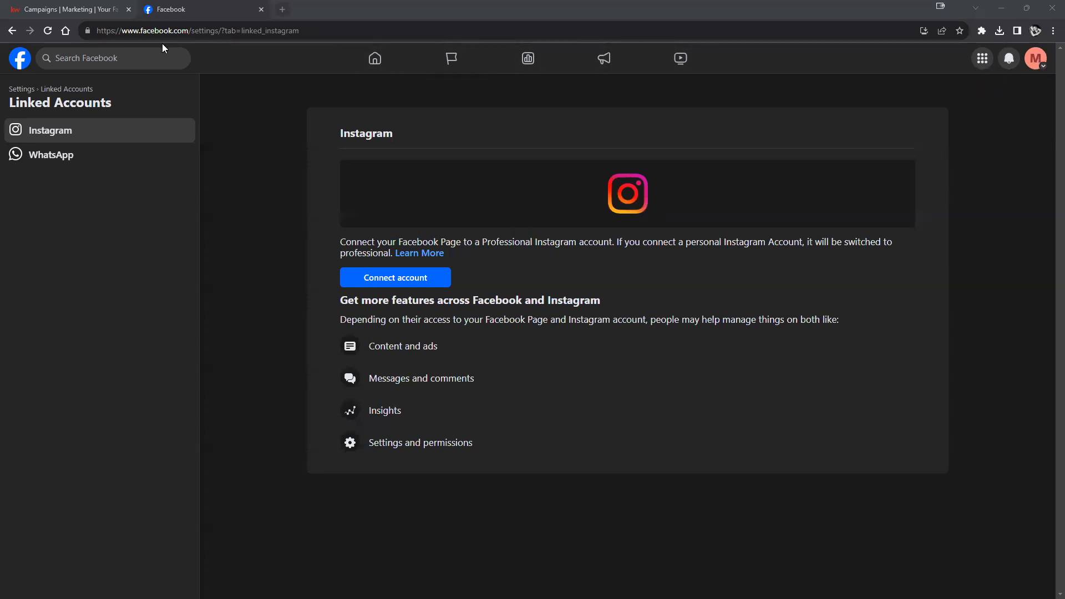
- Check the KW Campaigns pages list, then start and cancel connecting an Instagram account
click(66, 10)
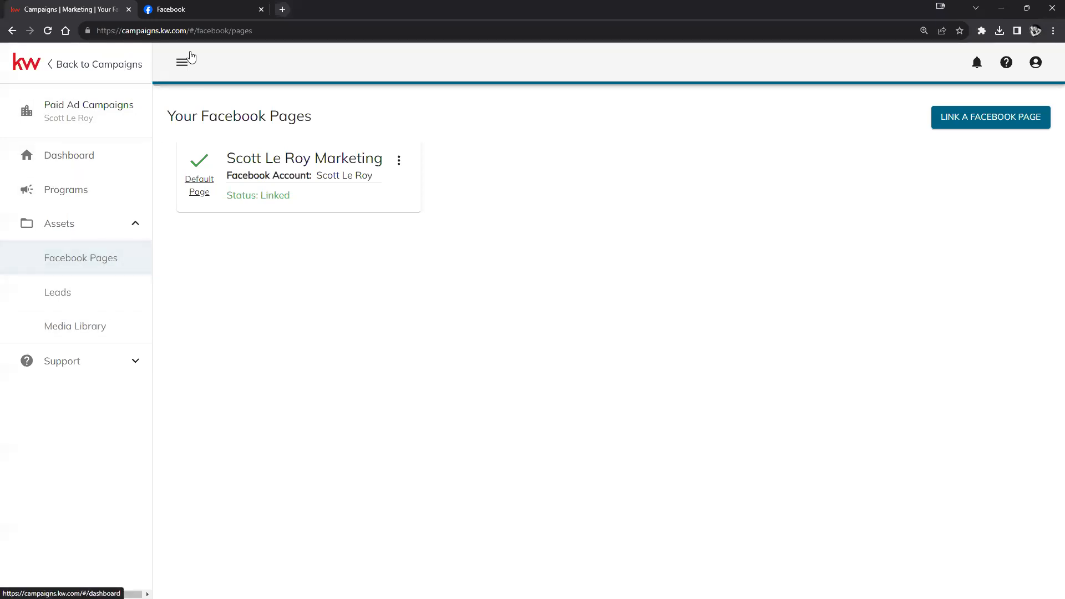
click(201, 13)
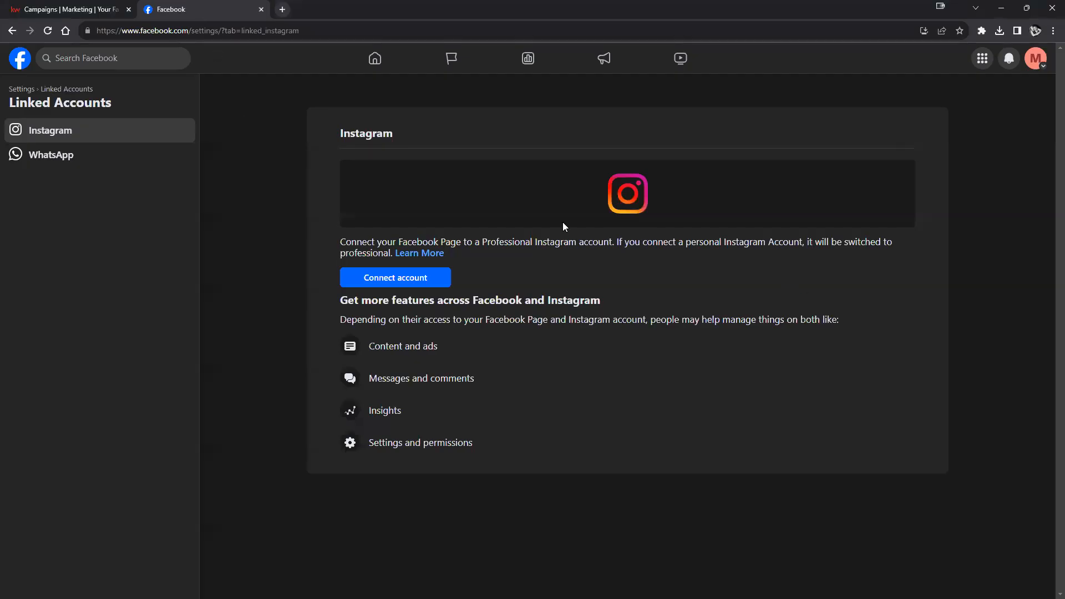
click(379, 280)
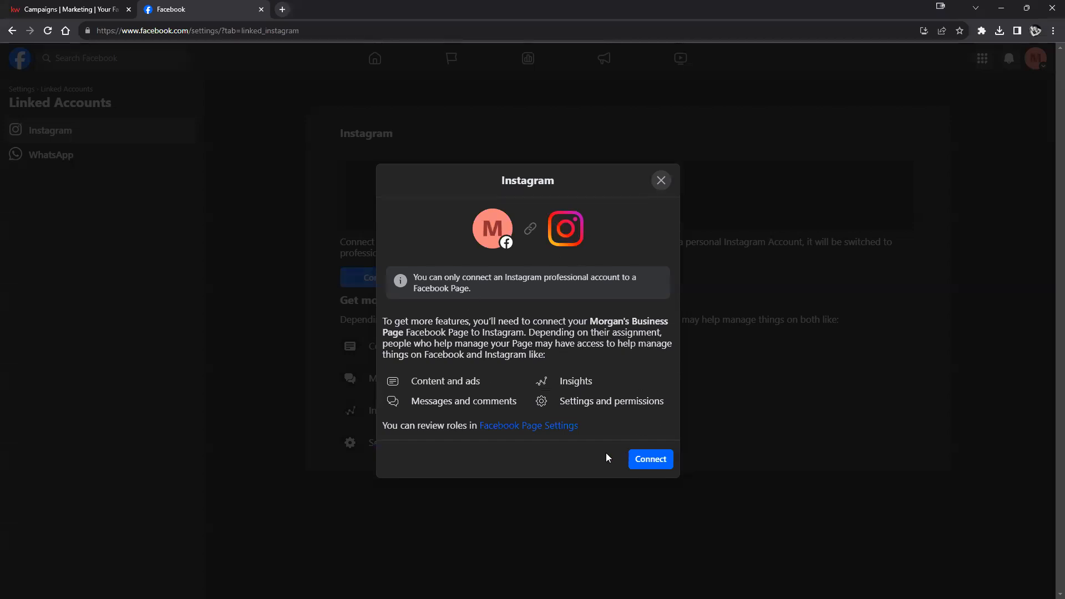
click(660, 179)
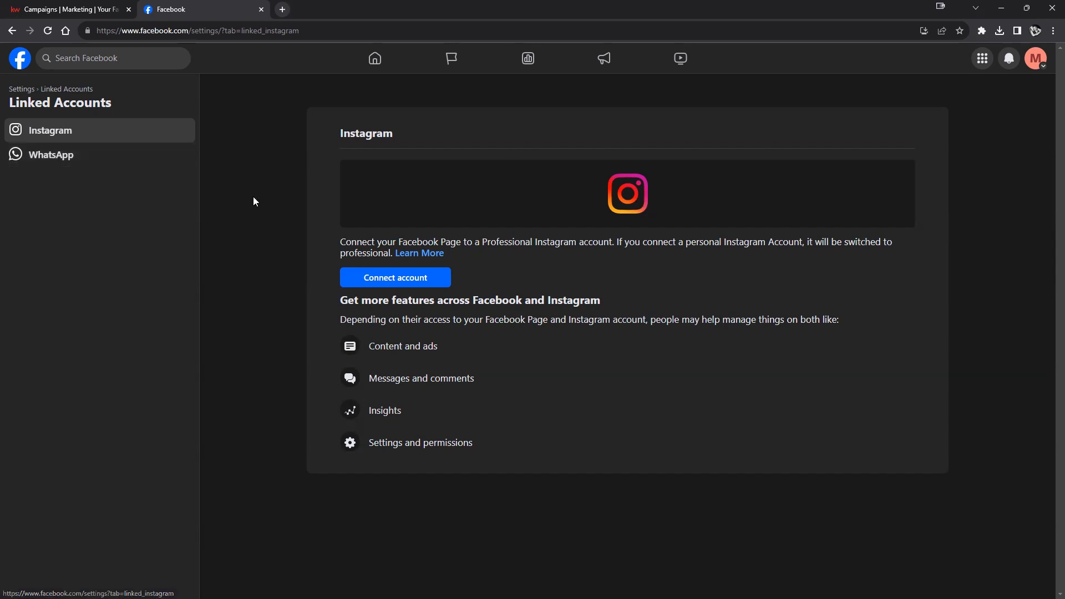
- Go back to the business Page and reopen its Insights overview, showing 0 followers
click(13, 33)
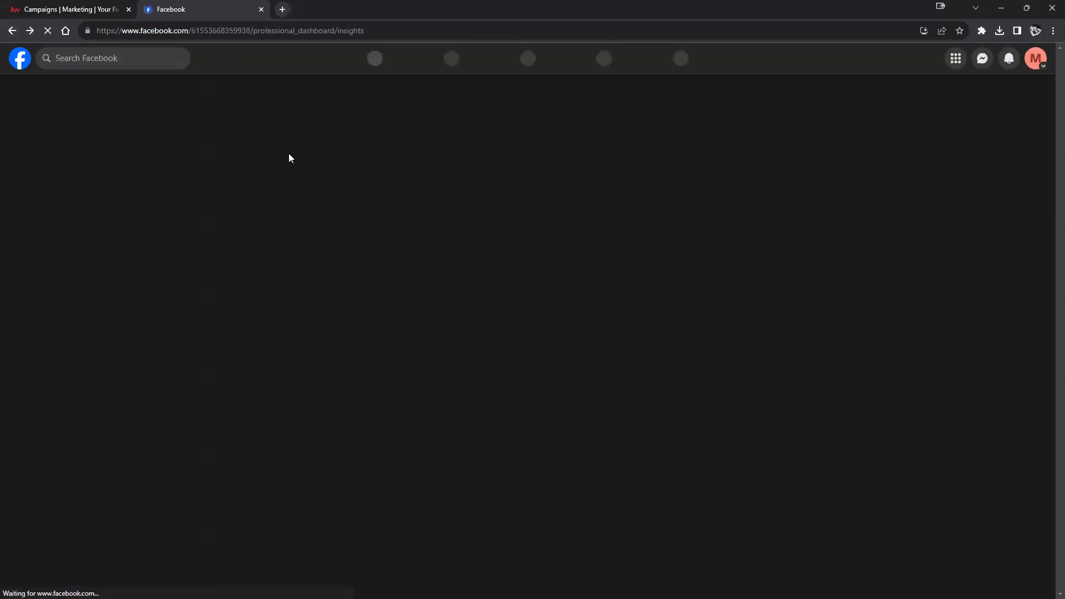
click(11, 31)
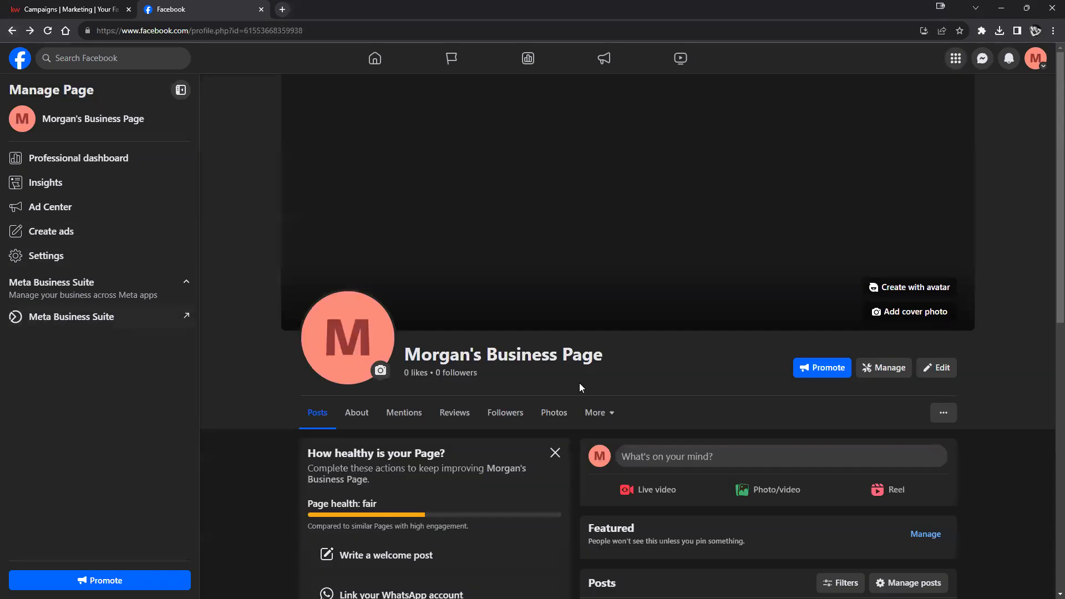
click(32, 183)
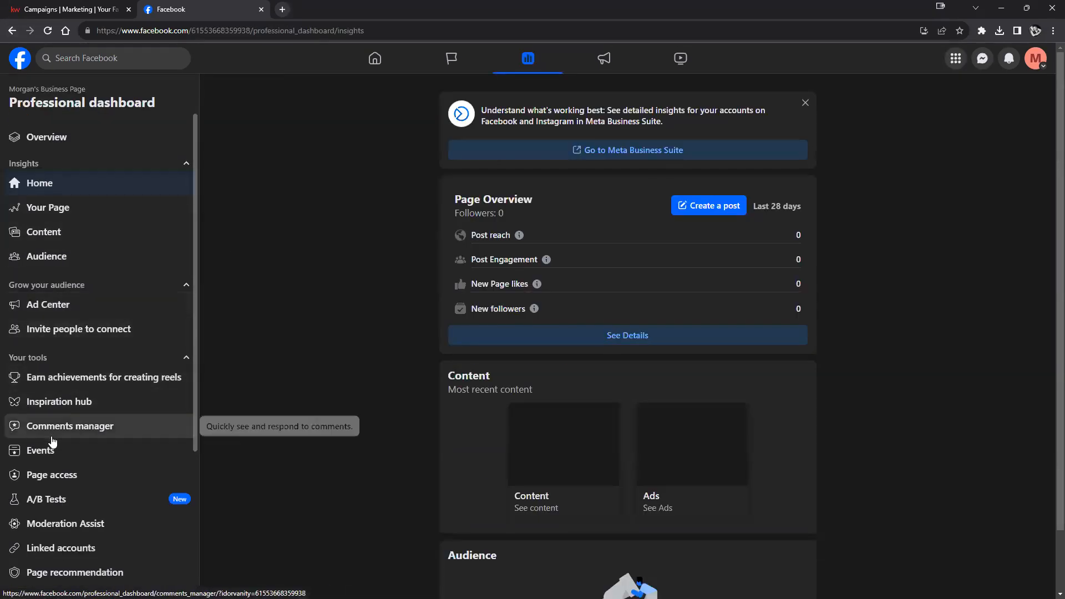
scroll(91, 413, down, 2)
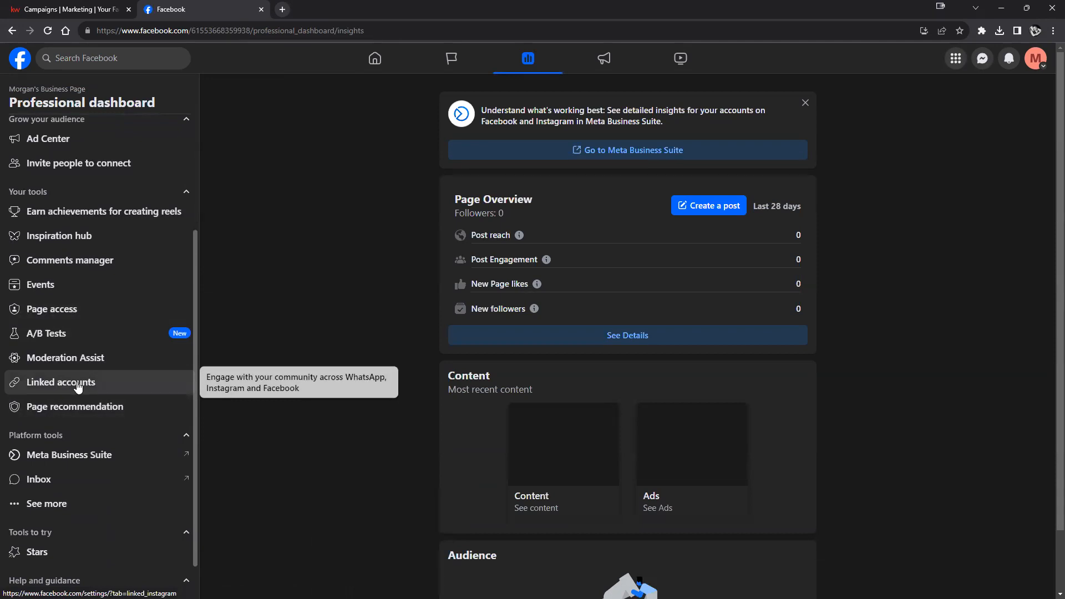
- From the KW Campaigns Facebook Pages list, start linking a new page and continue with Facebook
click(63, 10)
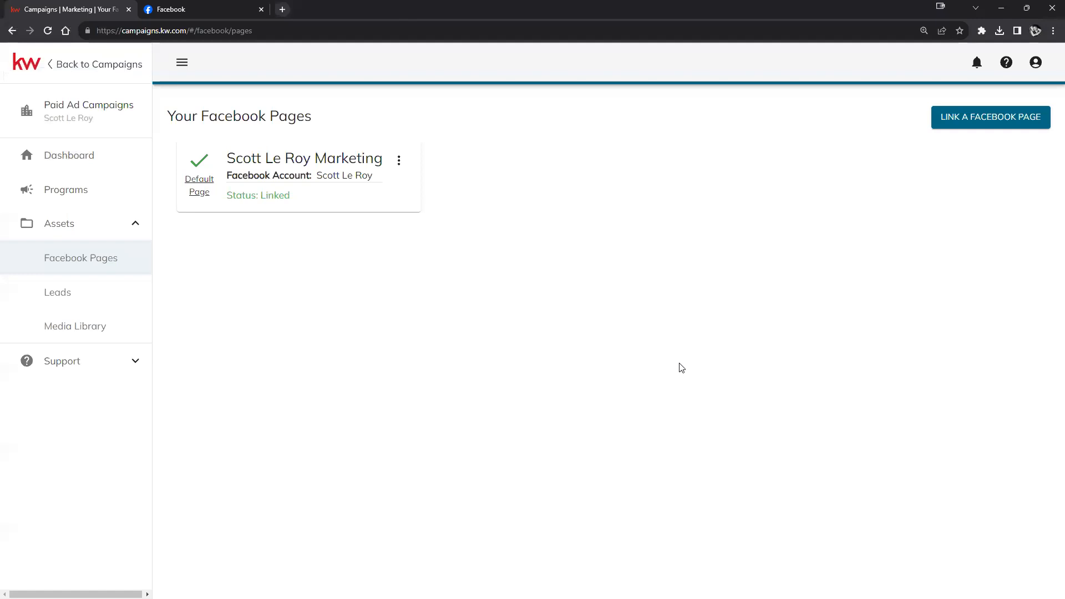
click(990, 124)
click(493, 233)
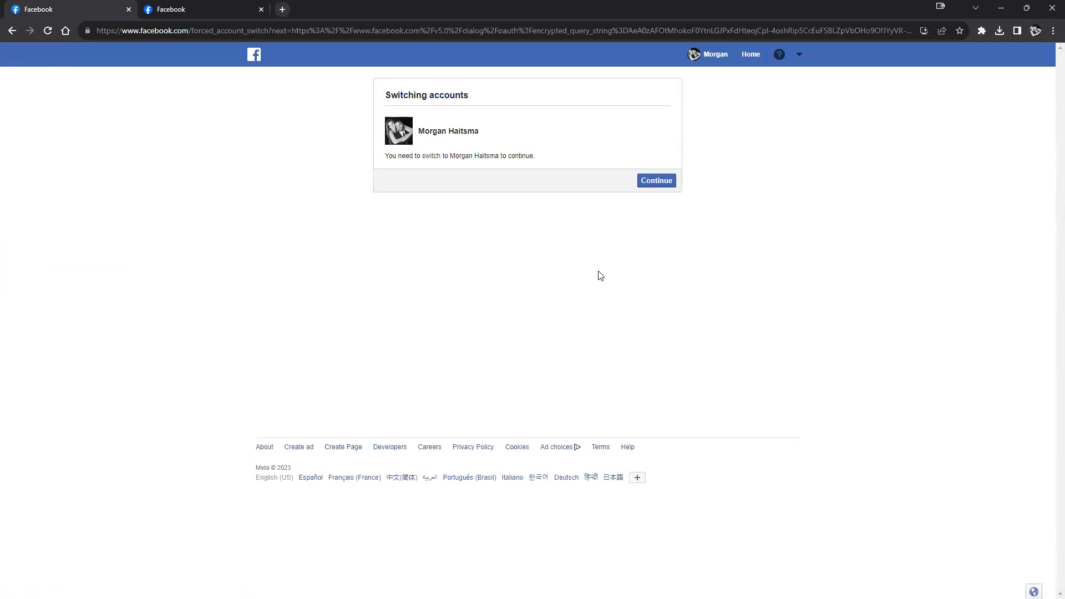
- Confirm the Facebook account switch and choose to edit the previous Campaign Connect settings
click(665, 181)
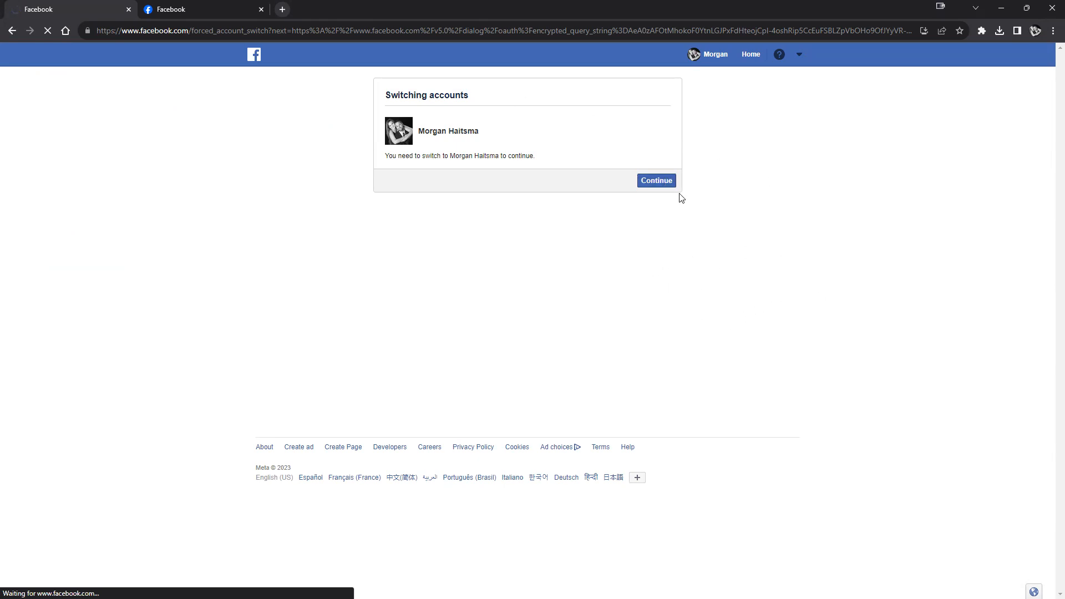
click(650, 181)
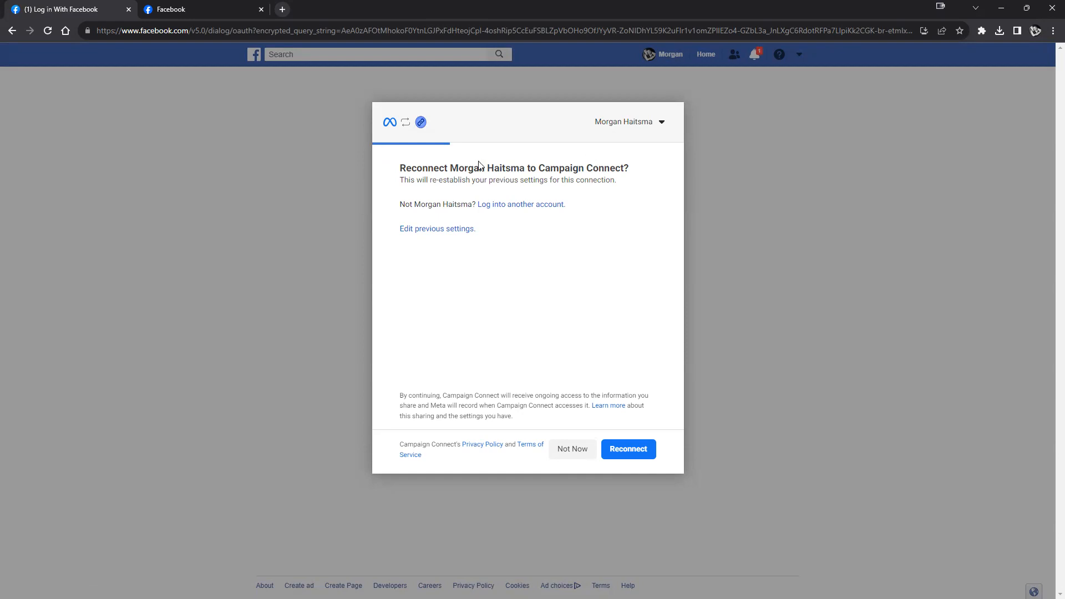
click(408, 228)
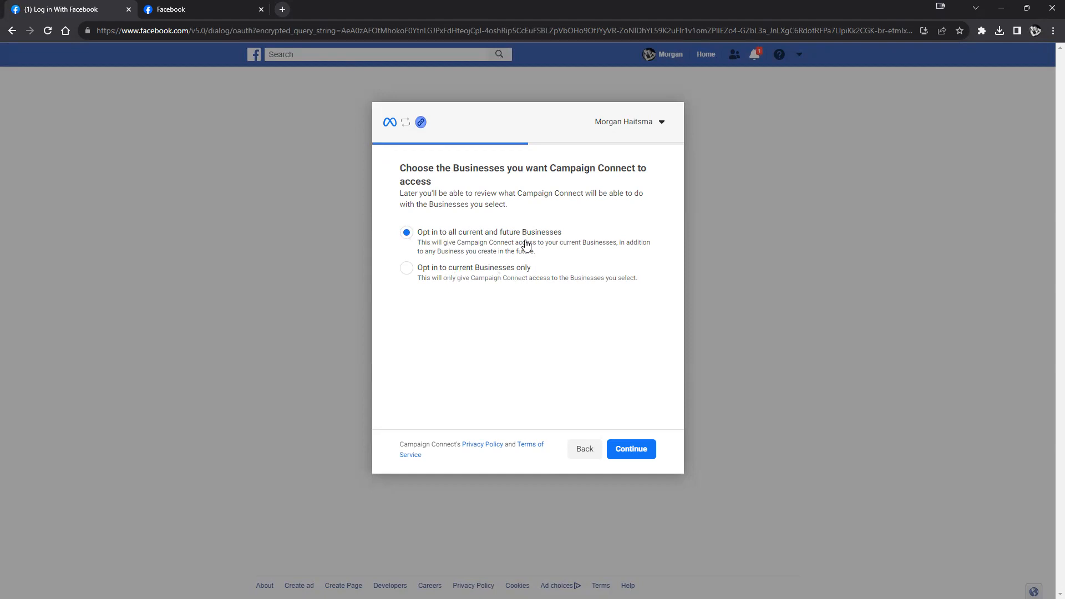
- Opt Campaign Connect in to all current and future Businesses and continue to the Pages choice
click(404, 269)
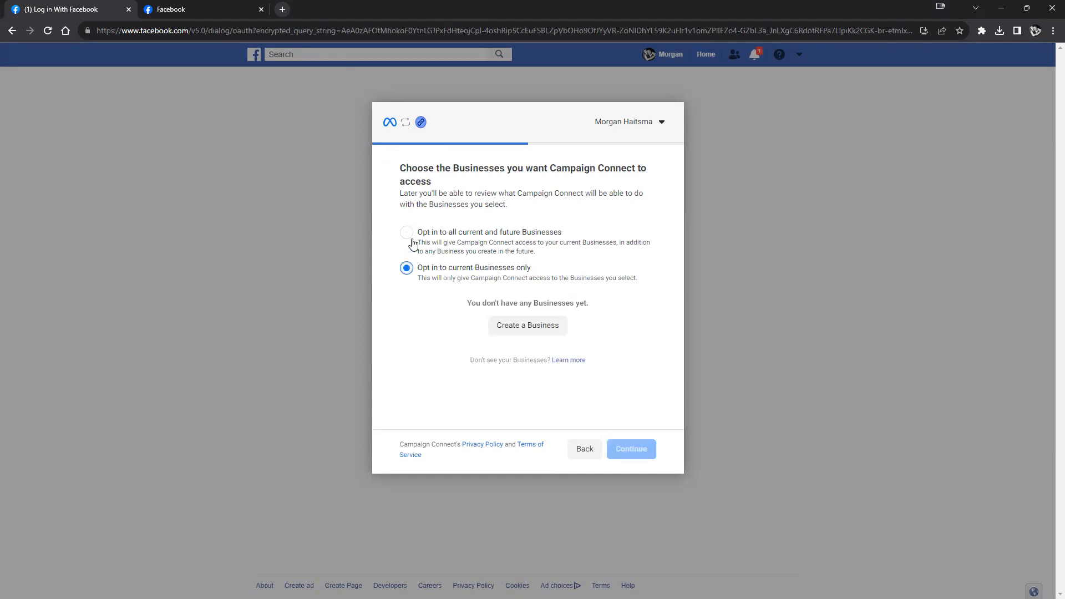
click(405, 233)
click(406, 269)
click(406, 237)
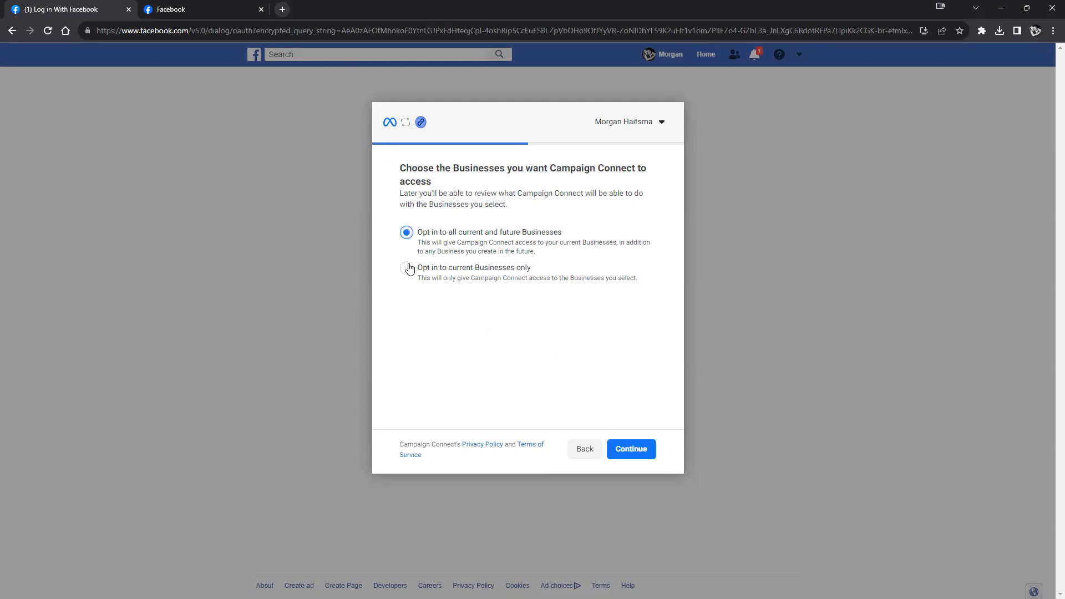
click(636, 448)
scroll(546, 333, down, 2)
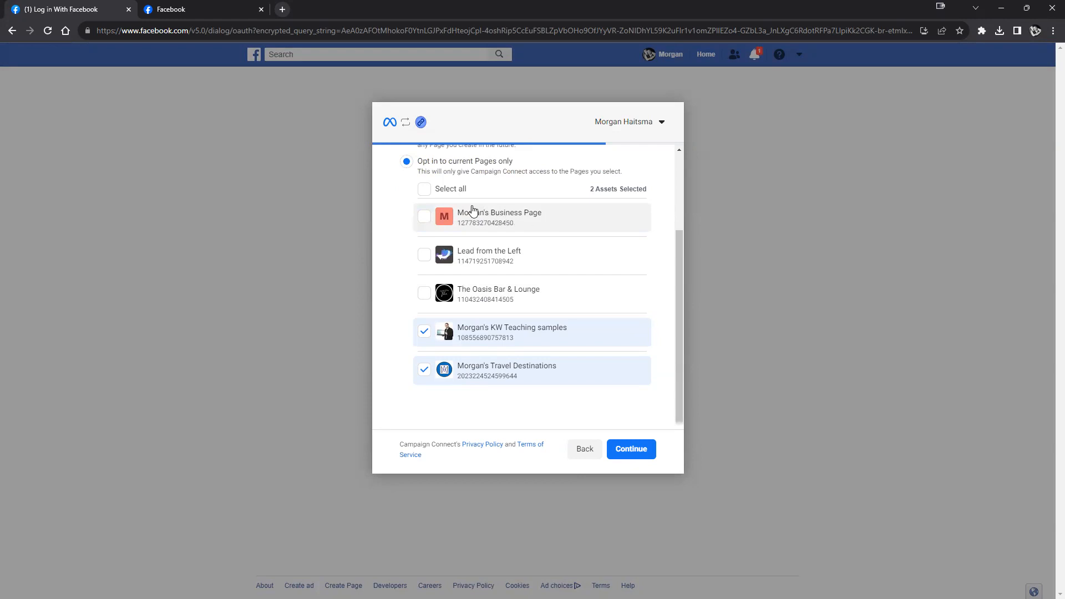
- Keep Pages access to current Pages only and tick the business page, making 3 assets selected
scroll(424, 246, up, 3)
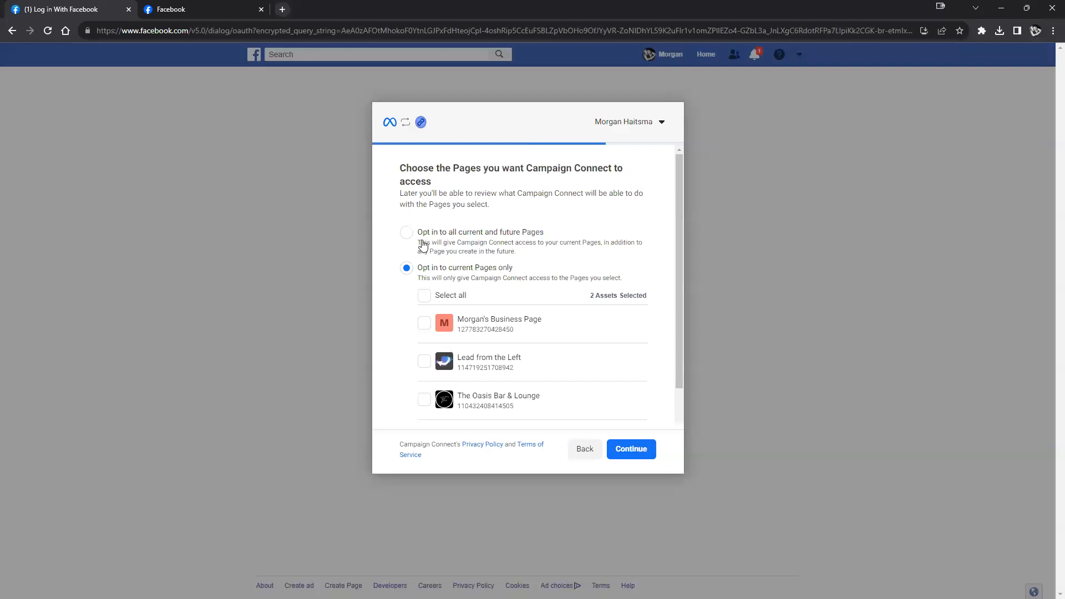
click(406, 234)
drag(417, 252, 516, 253)
click(407, 267)
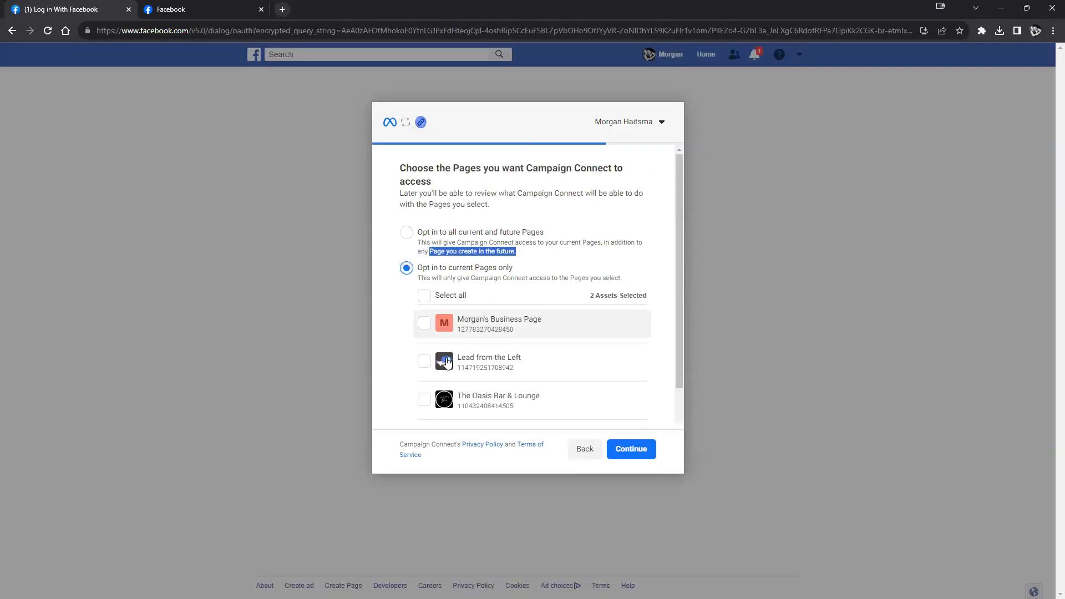
click(407, 234)
click(406, 236)
click(406, 268)
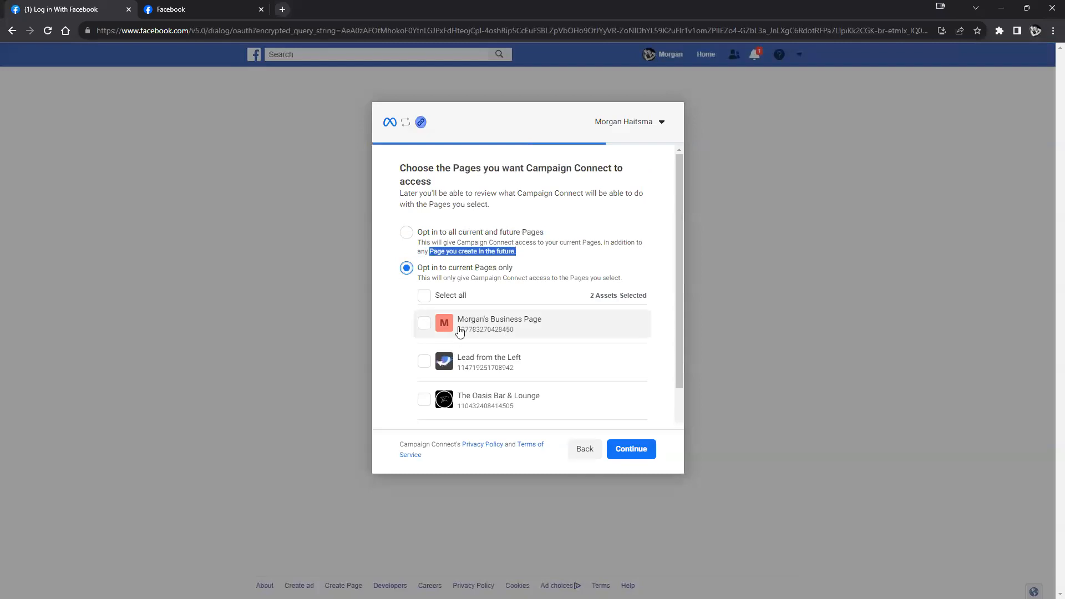
scroll(477, 333, down, 1)
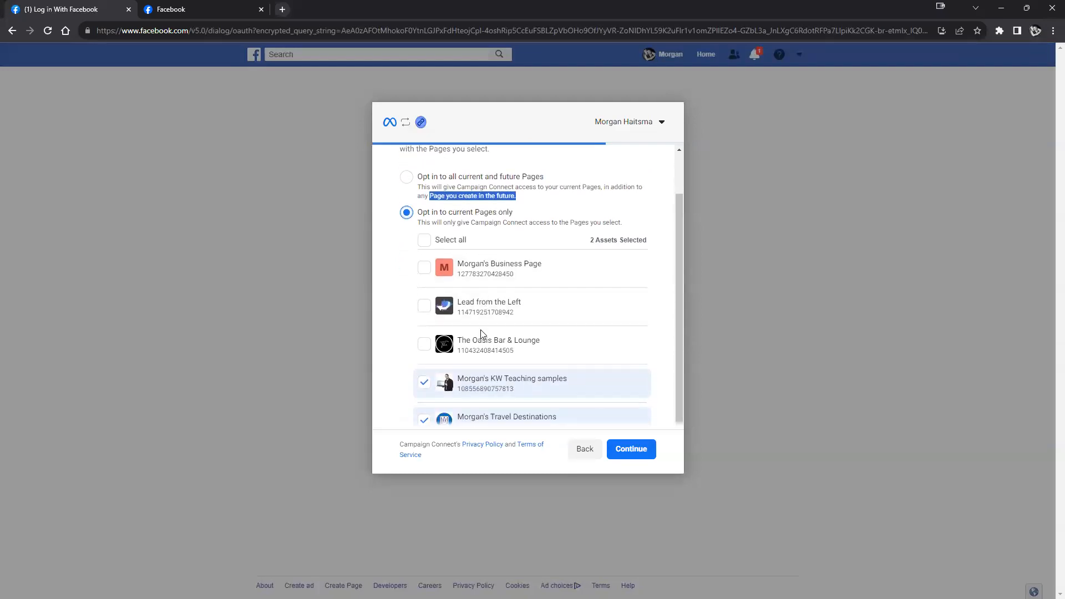
click(426, 270)
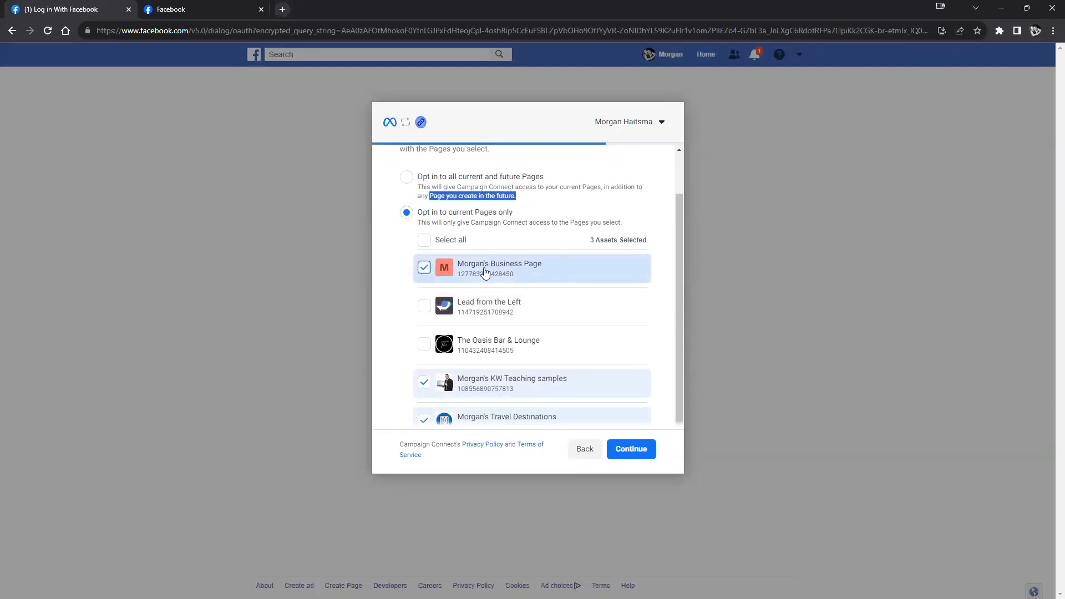
- Glance at the Professional dashboard tab, then continue to the permissions review
scroll(470, 309, down, 1)
scroll(473, 309, up, 2)
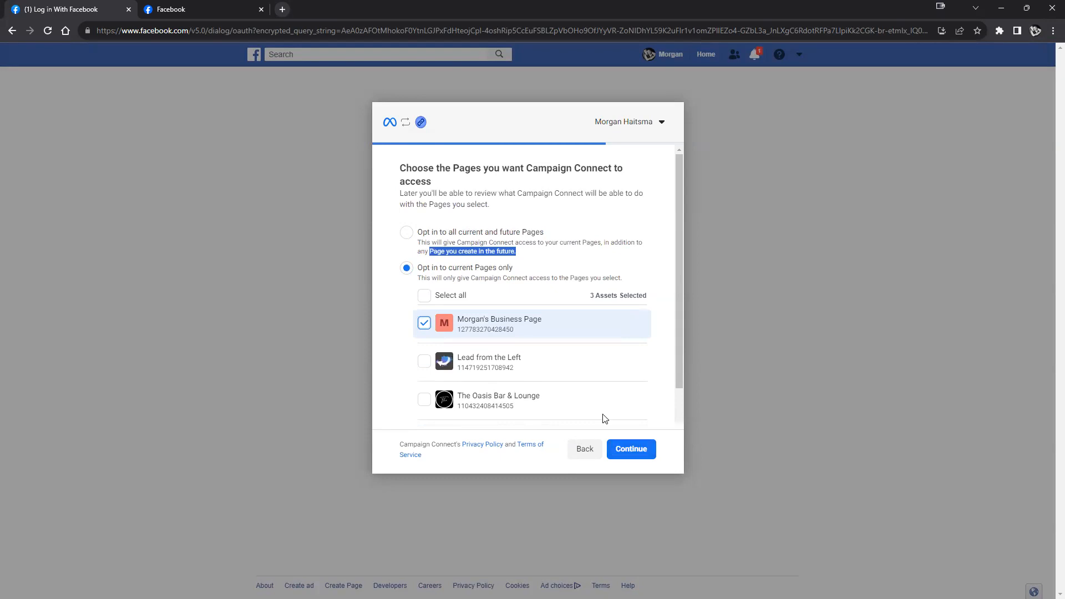
click(207, 8)
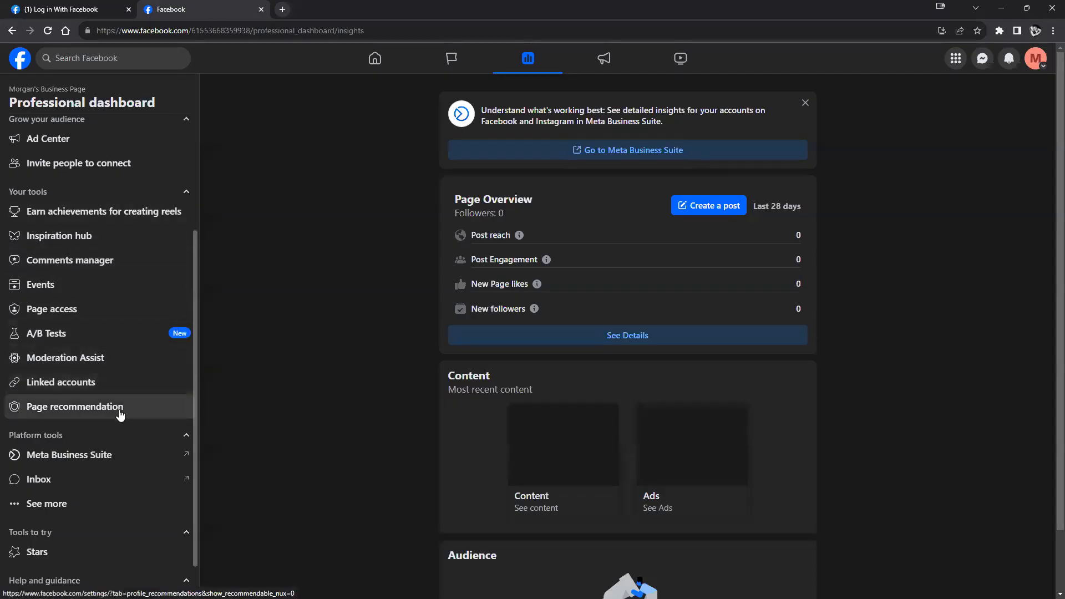
click(61, 315)
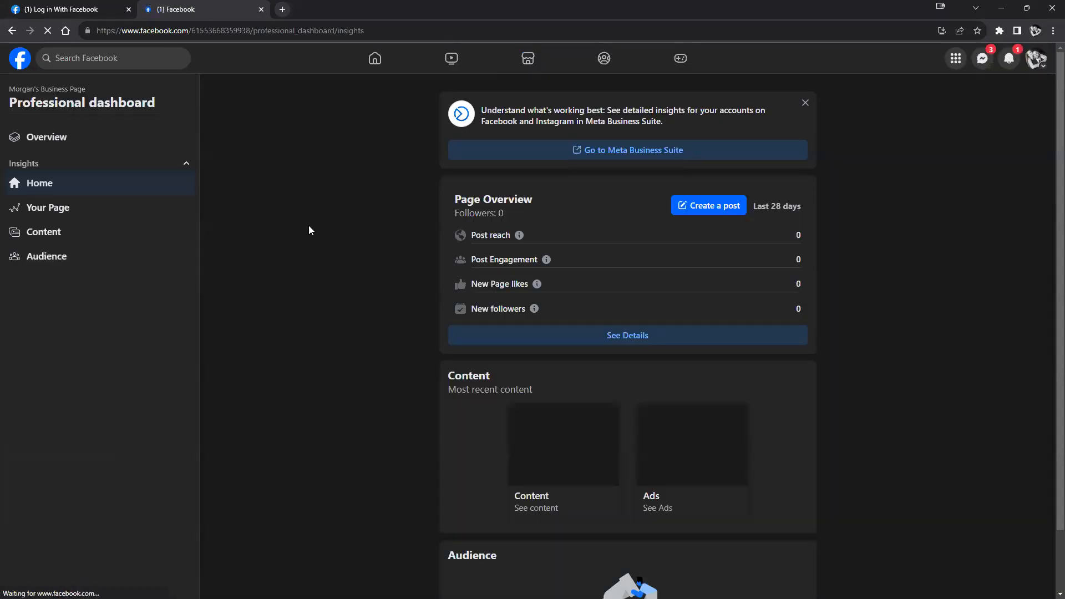
click(133, 10)
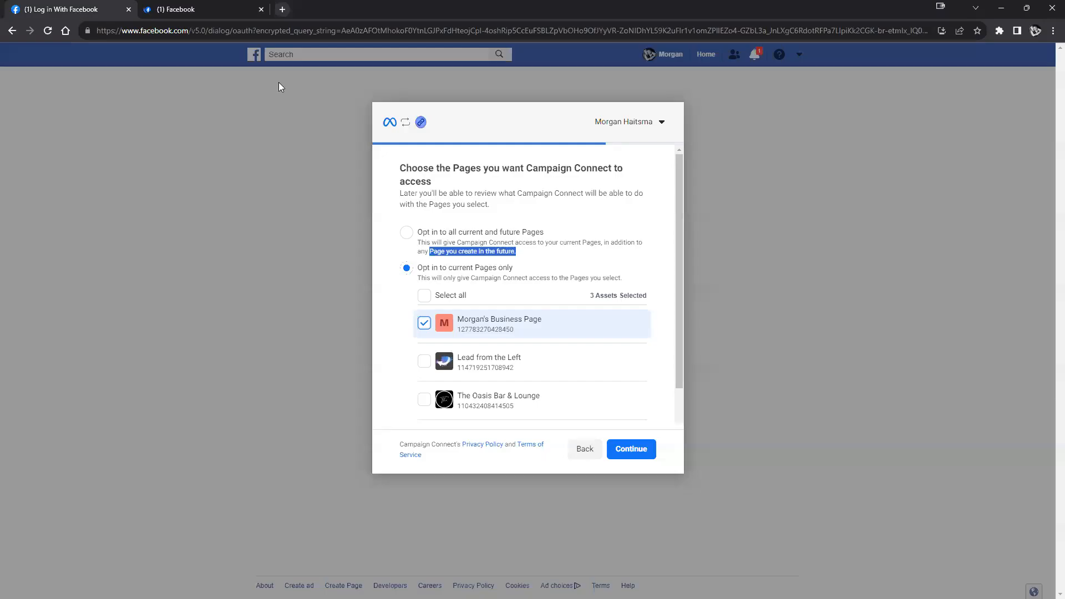
click(630, 450)
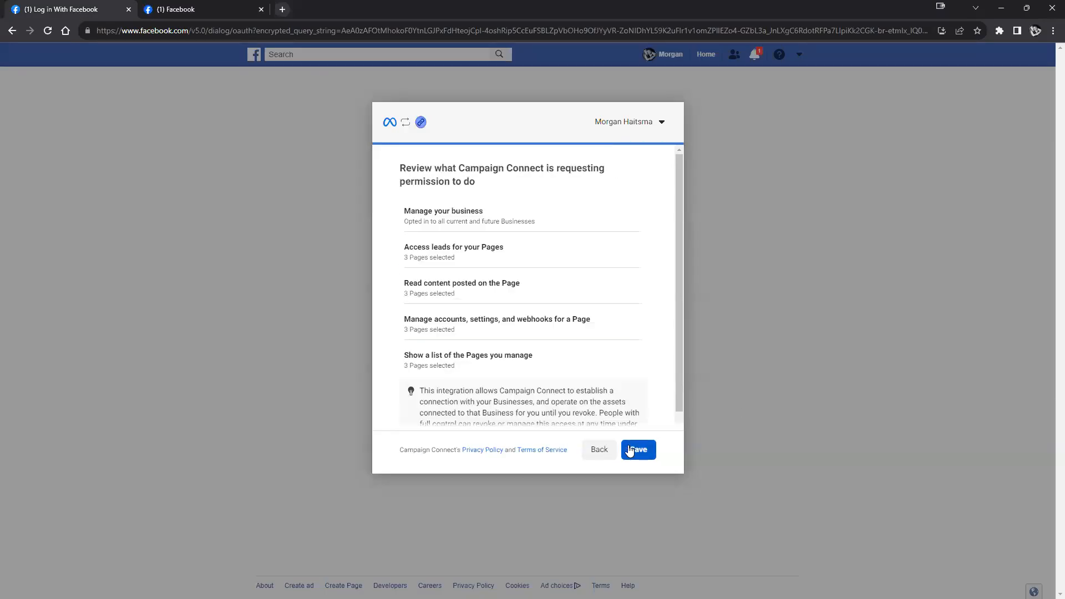
- Save the Campaign Connect permissions and acknowledge to return to KW Campaigns
click(630, 447)
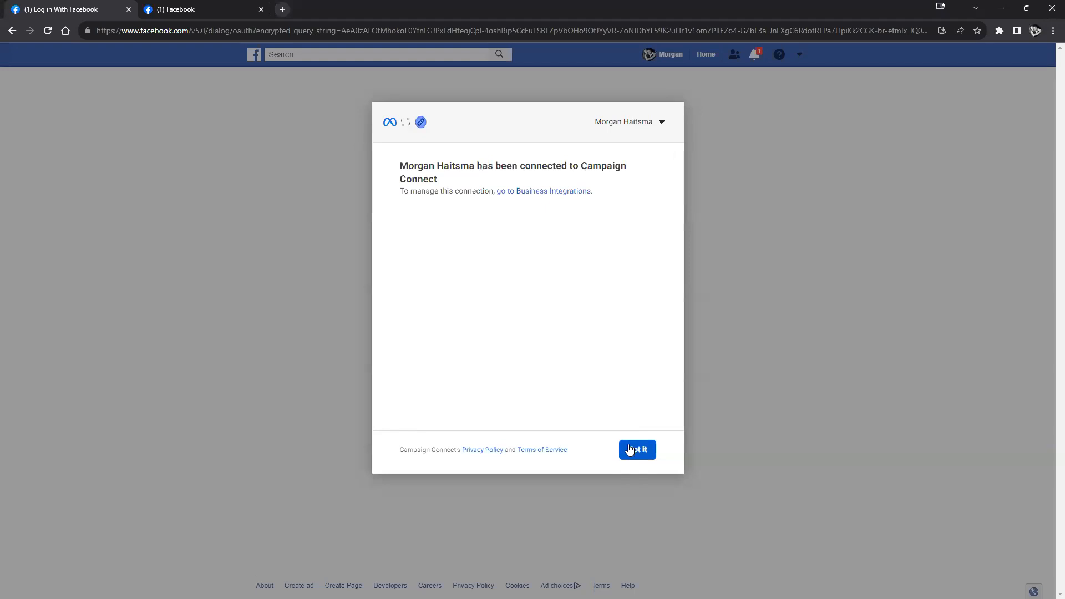
click(636, 449)
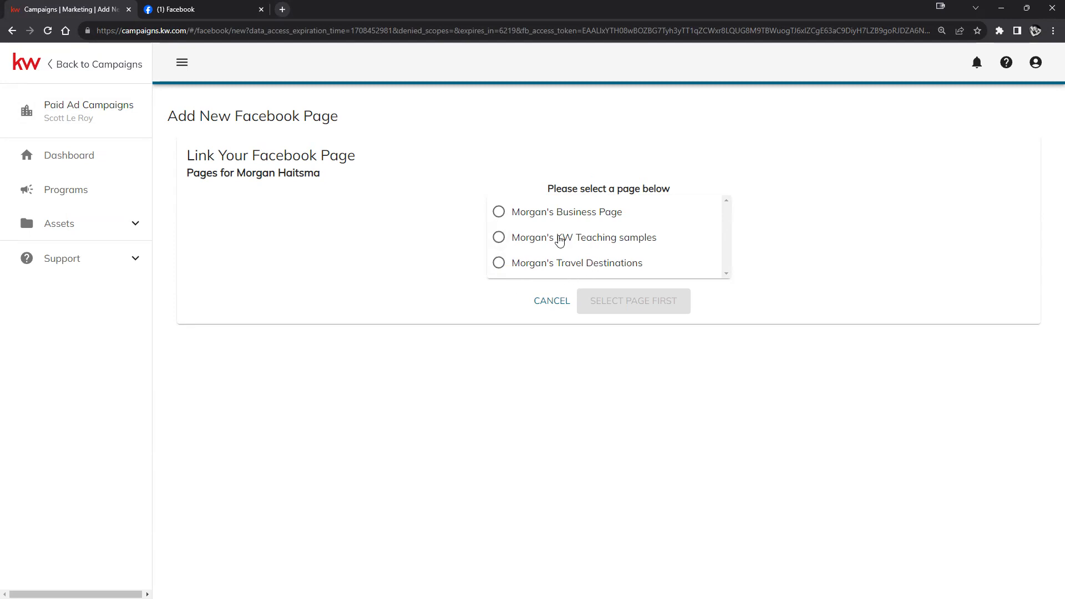
- Select the business page on Link Your Facebook Page and link it
click(498, 213)
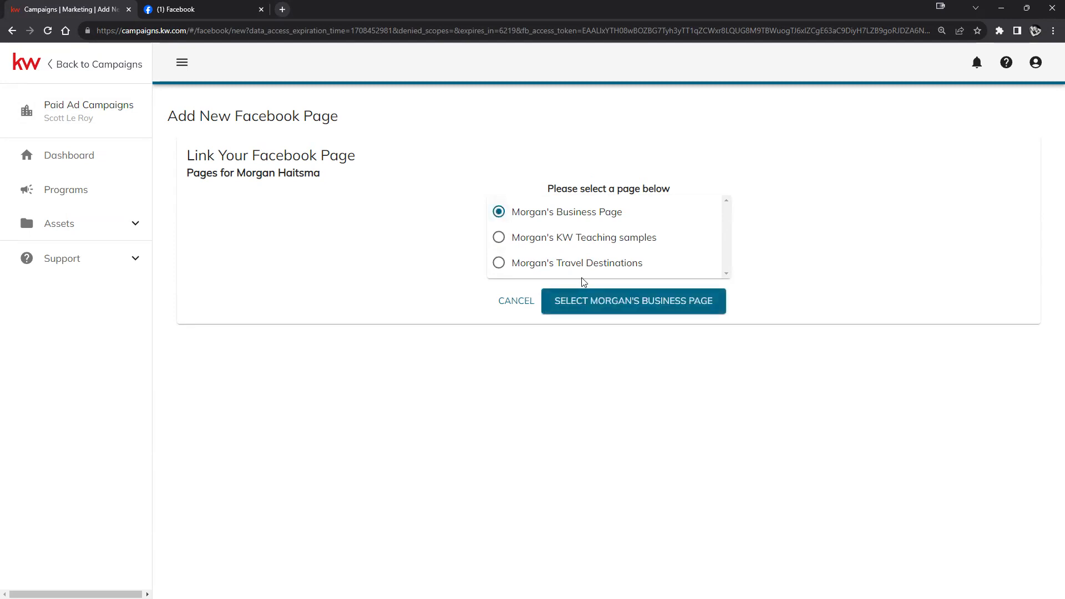
click(599, 309)
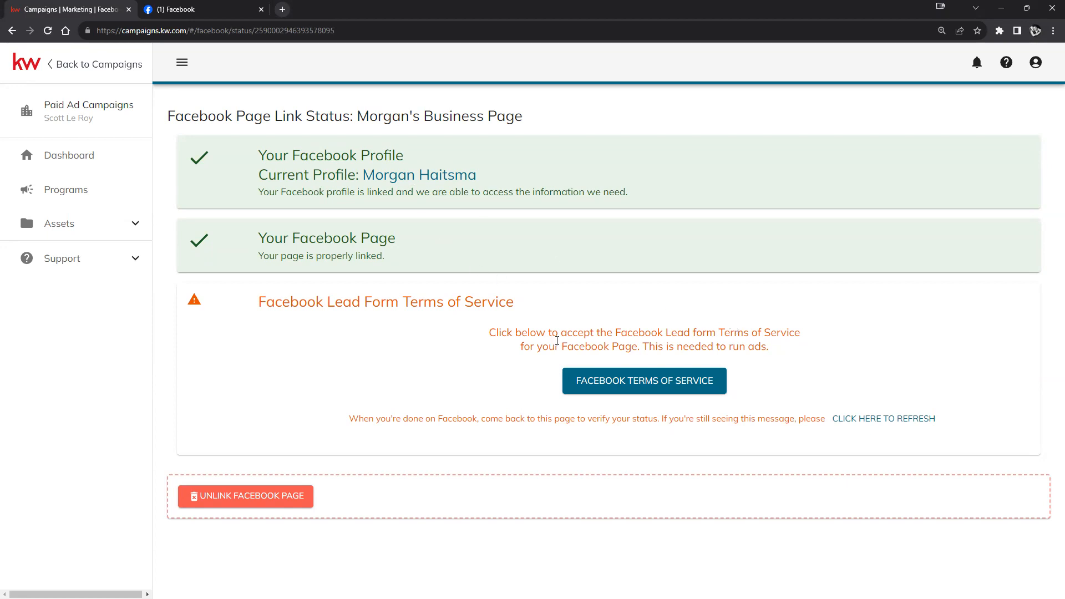
- Accept Facebook's Lead Ad Terms for the business page and close the terms tab
click(618, 378)
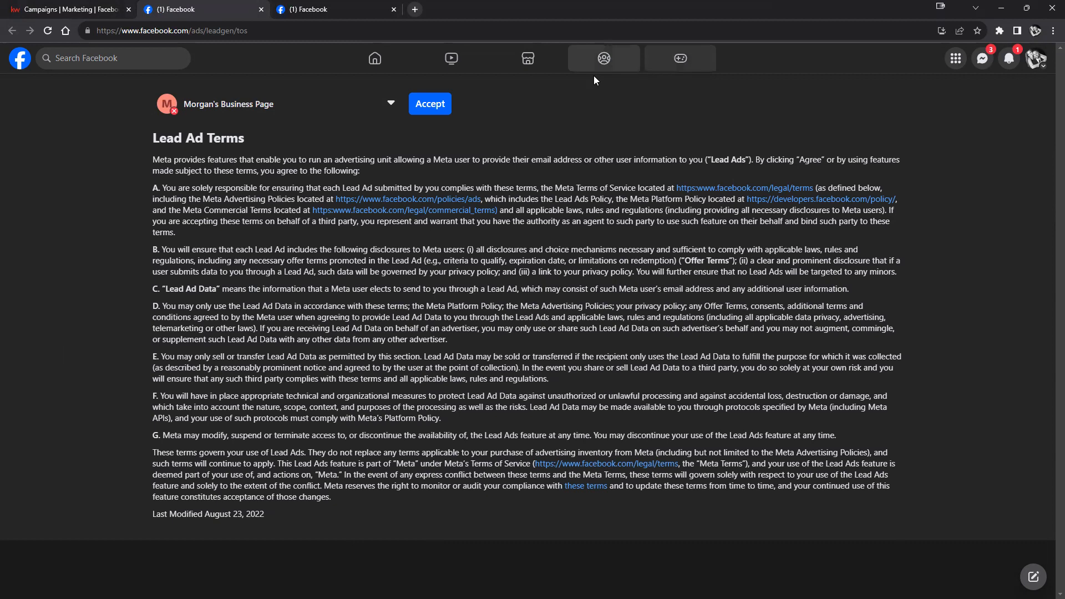
click(436, 106)
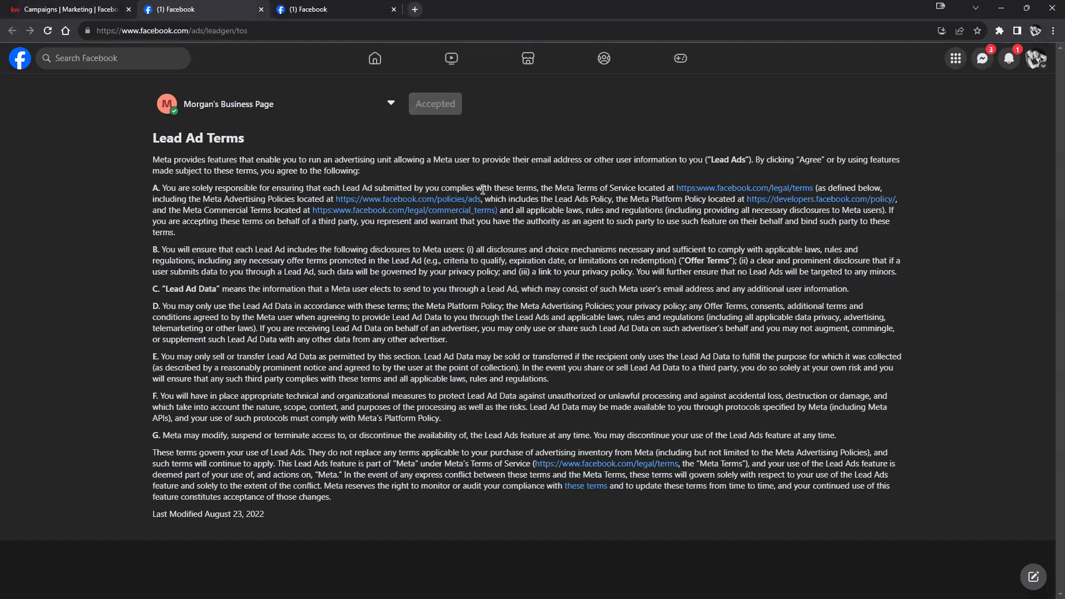
click(262, 10)
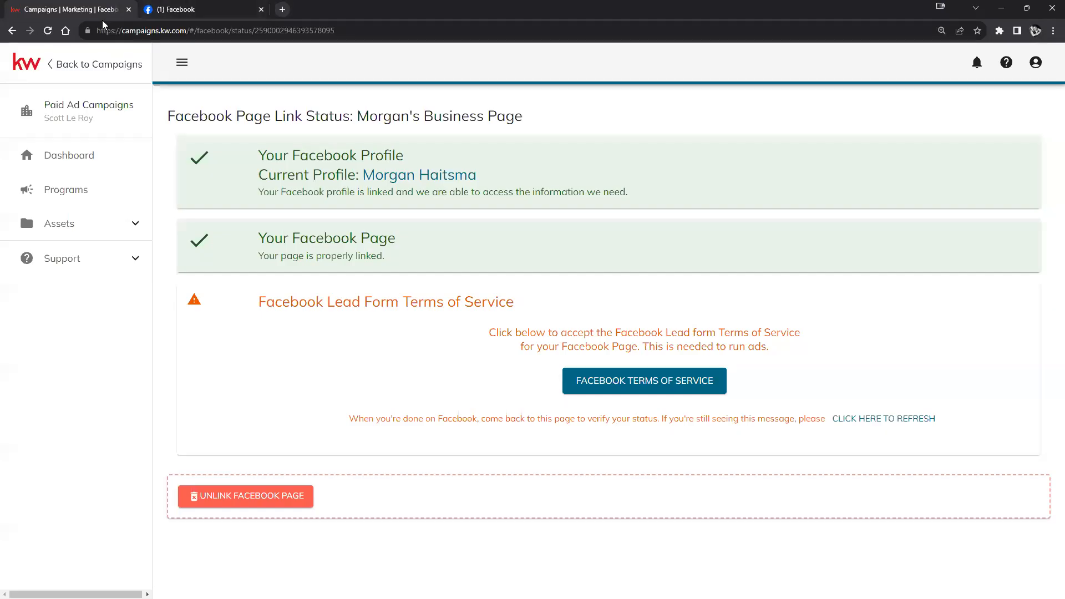
- Reload the link status to confirm all checks are green, then go back to Campaigns
click(48, 30)
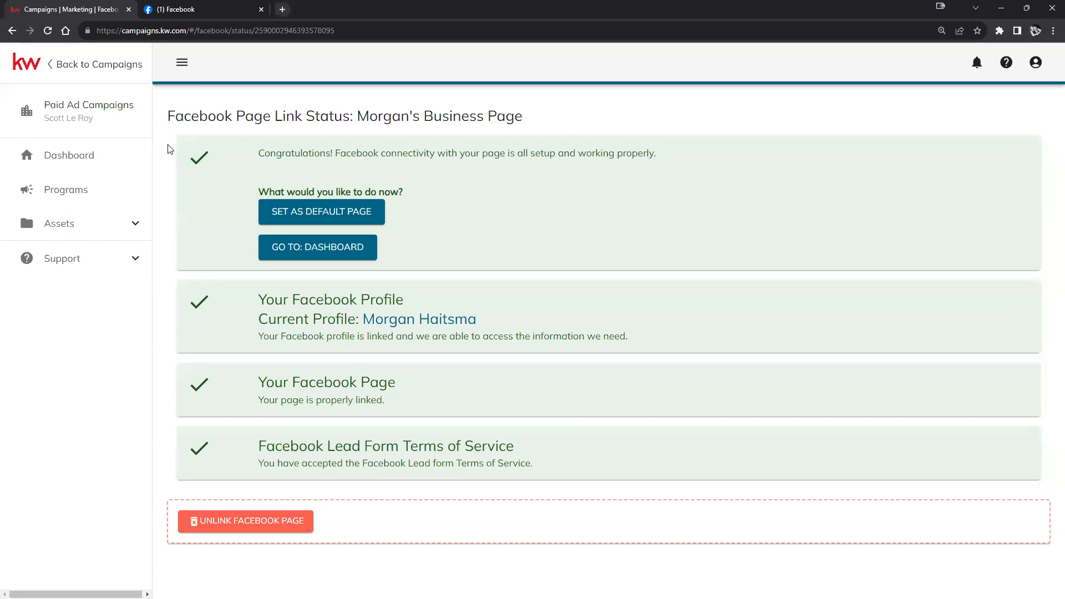
click(81, 68)
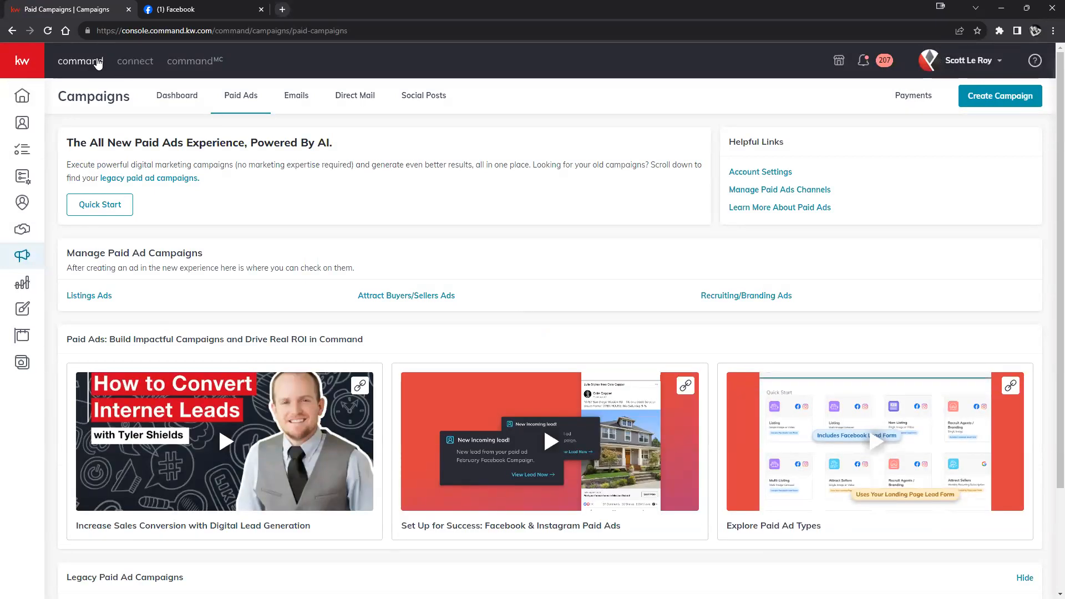
- Go to the Designs section and open the TG20-Wreath_Sq Thanksgiving design in the editor
click(34, 67)
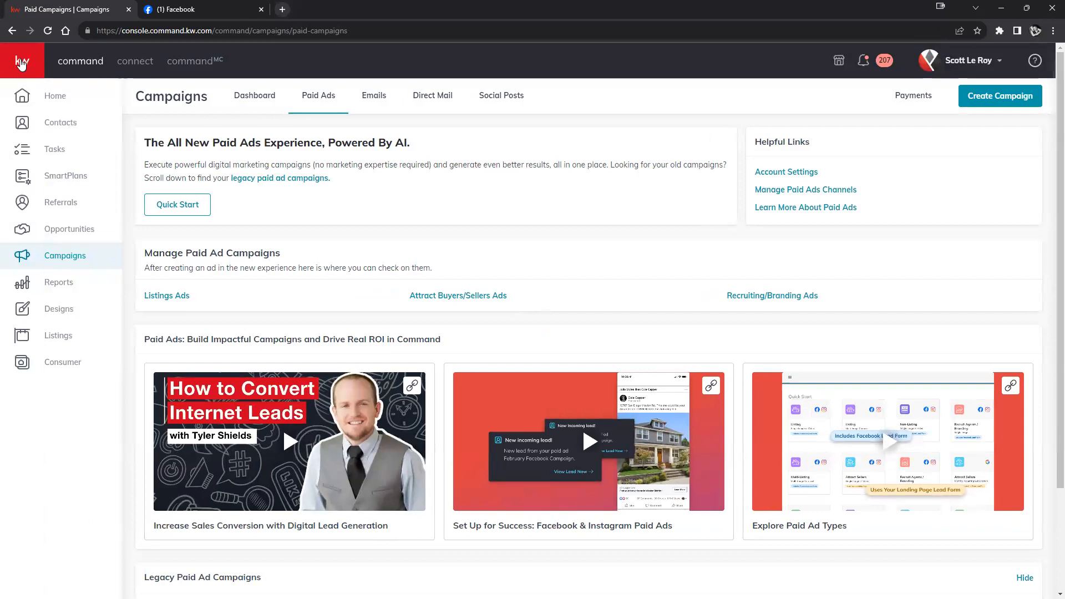
click(58, 311)
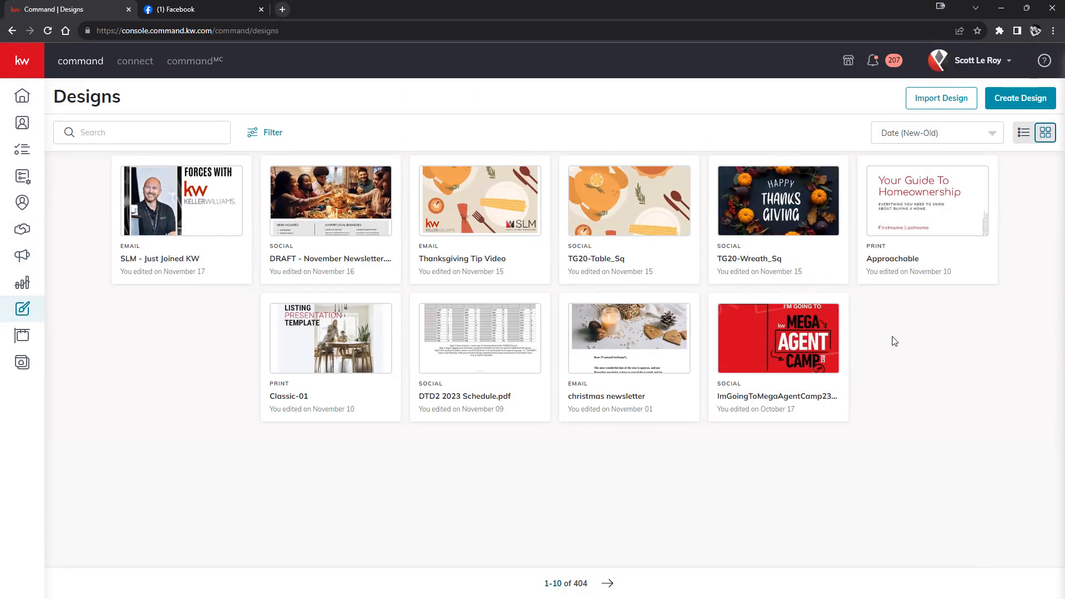
click(790, 216)
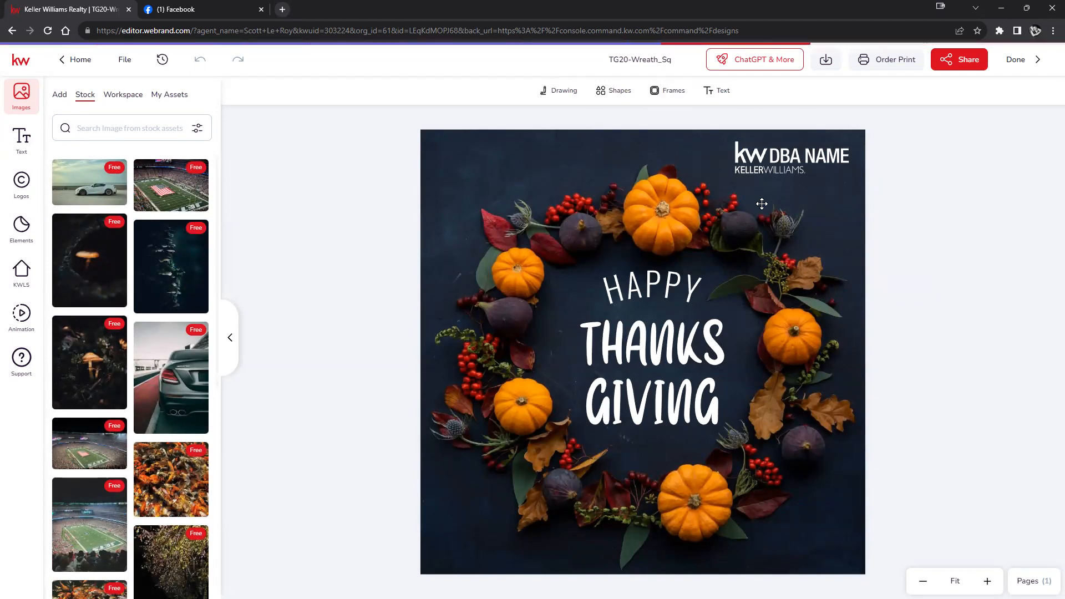
- Replace the top-right DBA NAME logo with a small red-and-grey diamond logo, then bring up Download
mouse_move(69, 331)
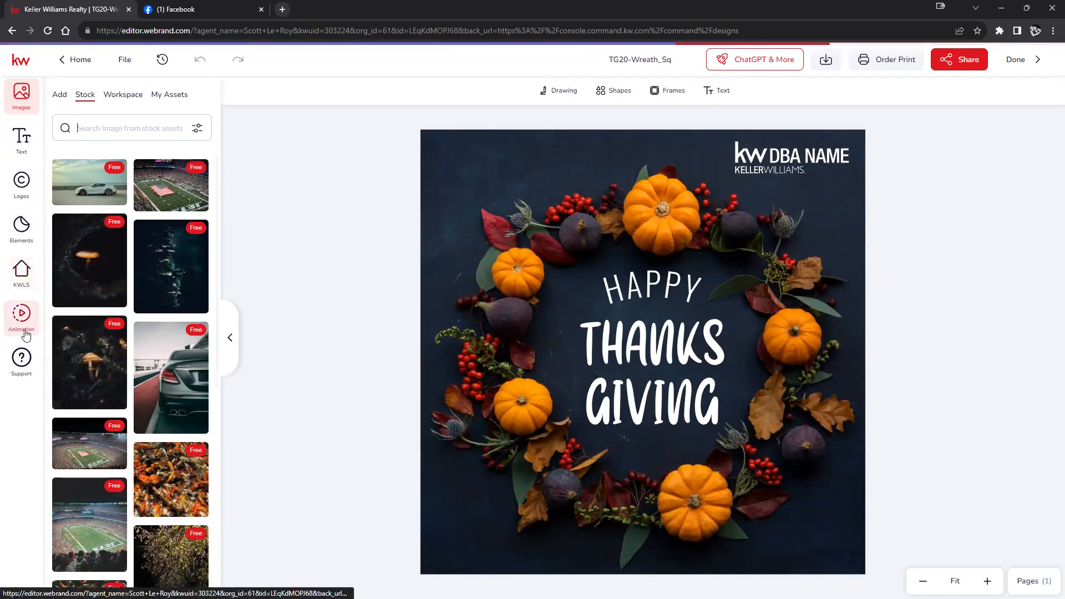
click(24, 186)
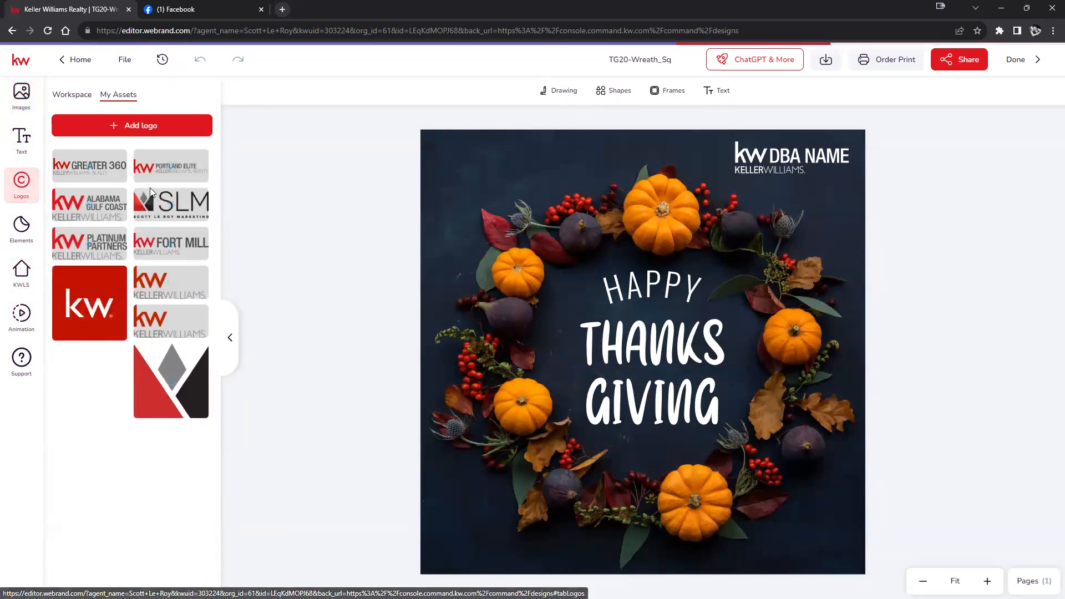
drag(150, 191, 123, 229)
drag(159, 398, 783, 165)
click(935, 207)
click(750, 199)
drag(733, 259, 807, 184)
click(940, 218)
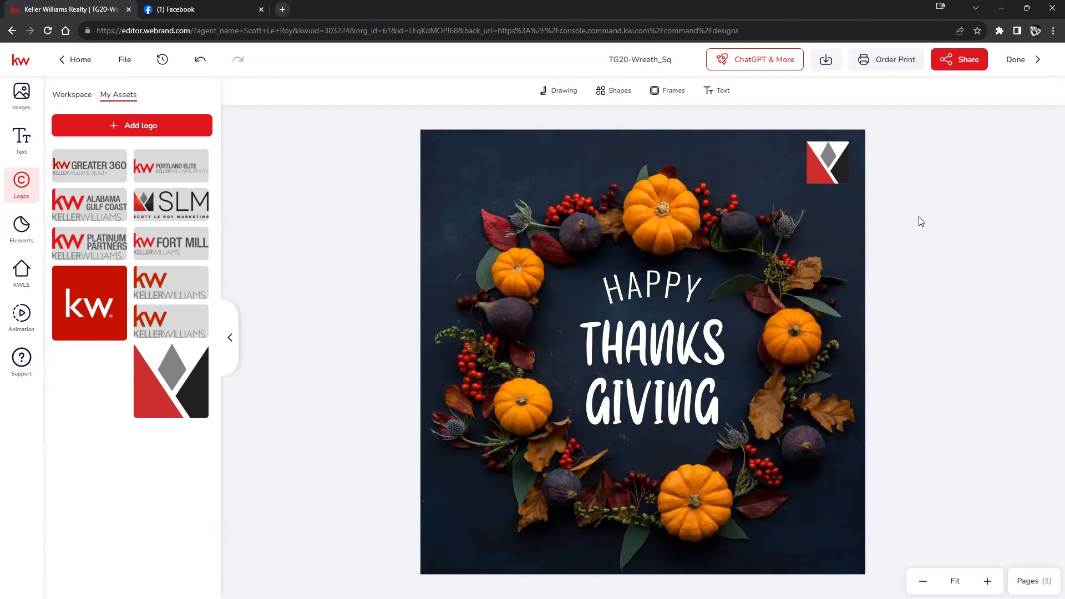
click(824, 62)
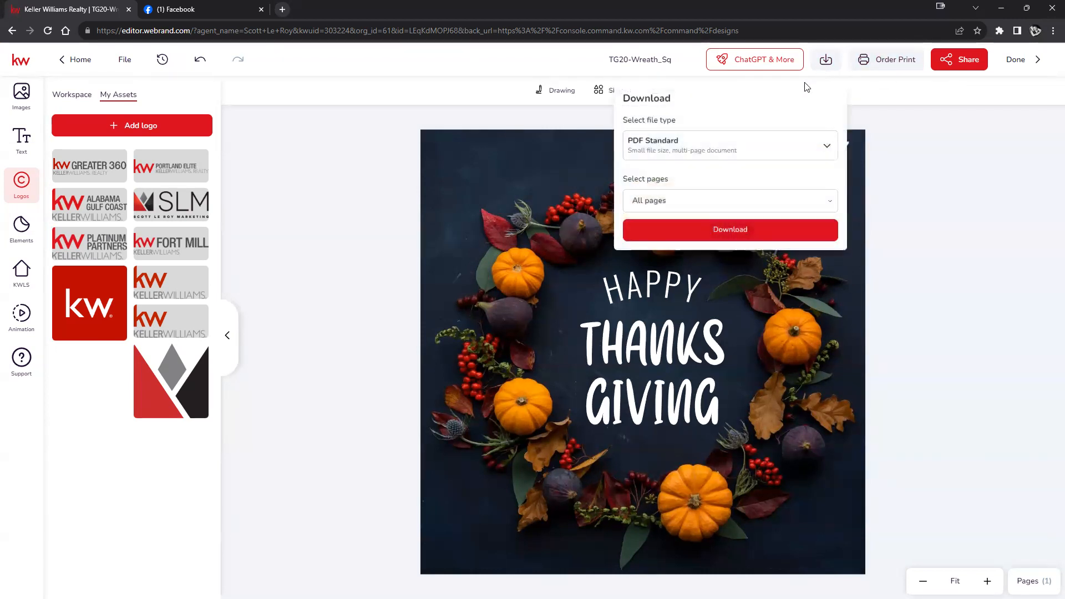
- Download the design as a PNG image and save it to the computer
click(832, 149)
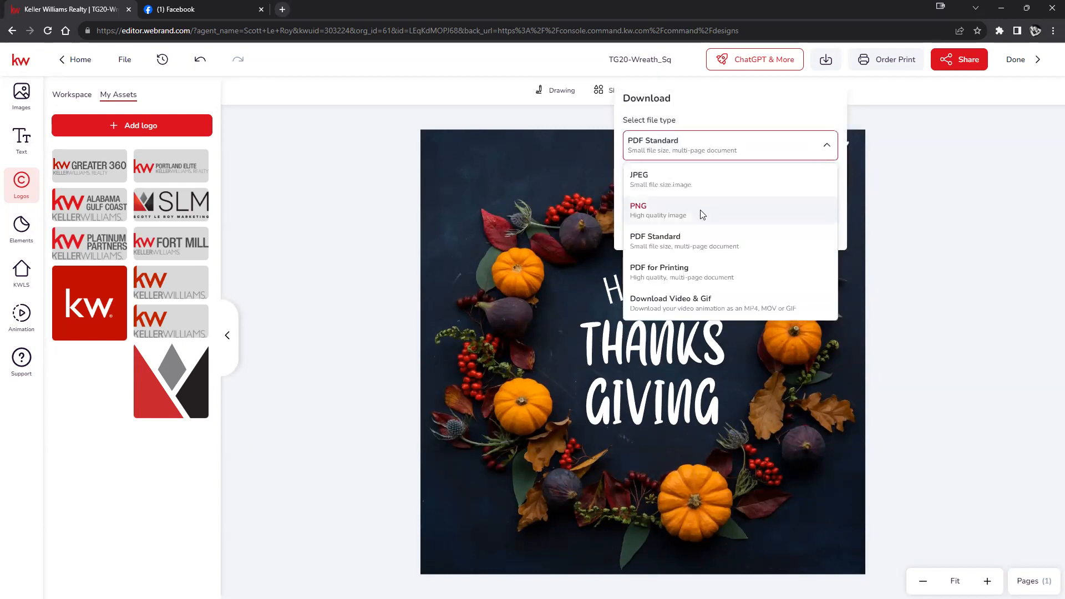
click(671, 213)
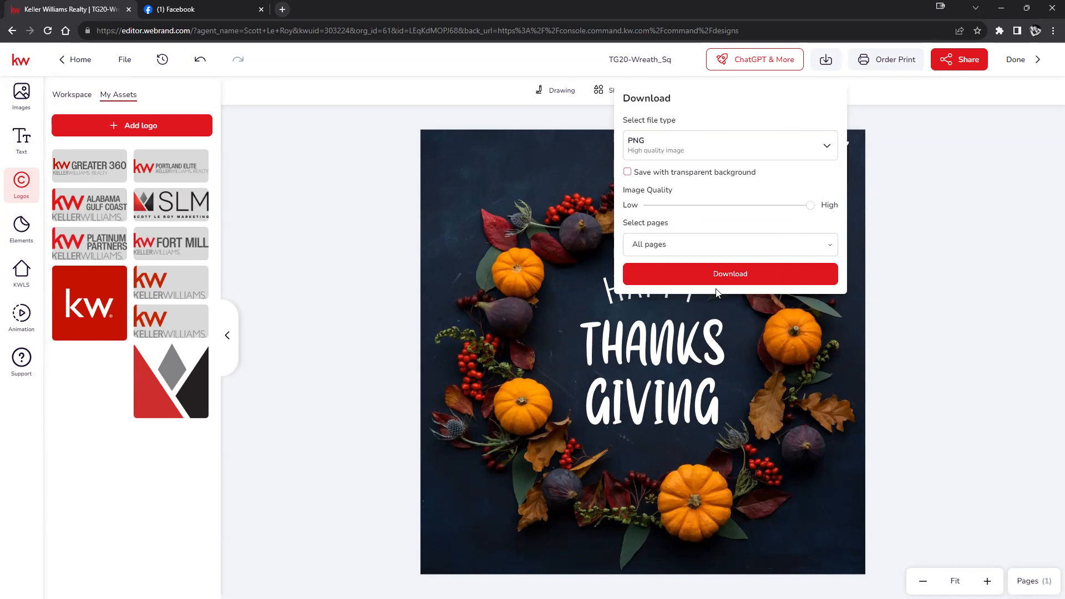
click(690, 275)
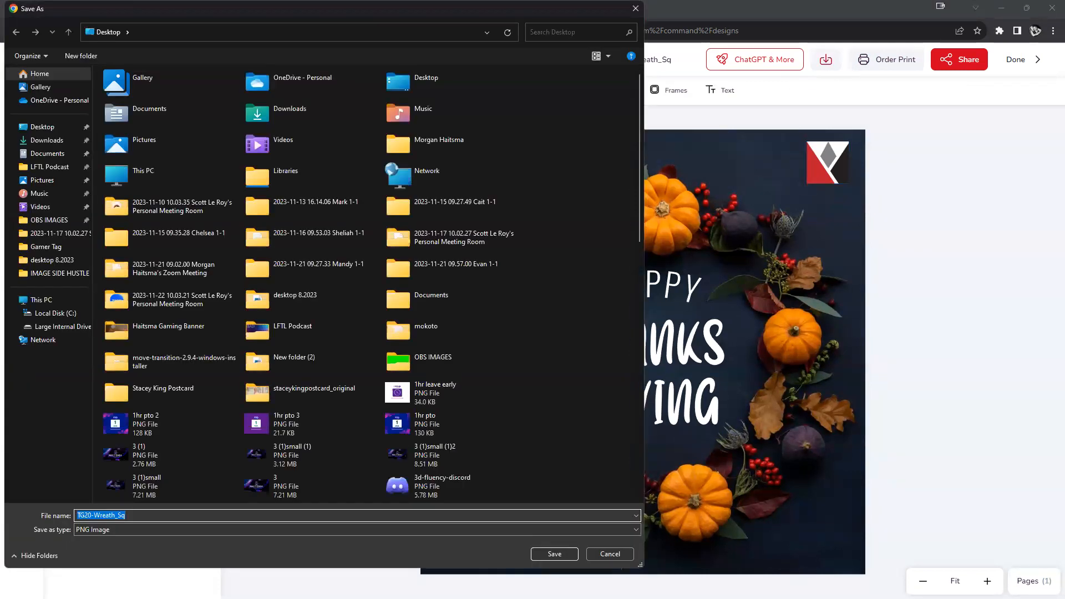
click(553, 553)
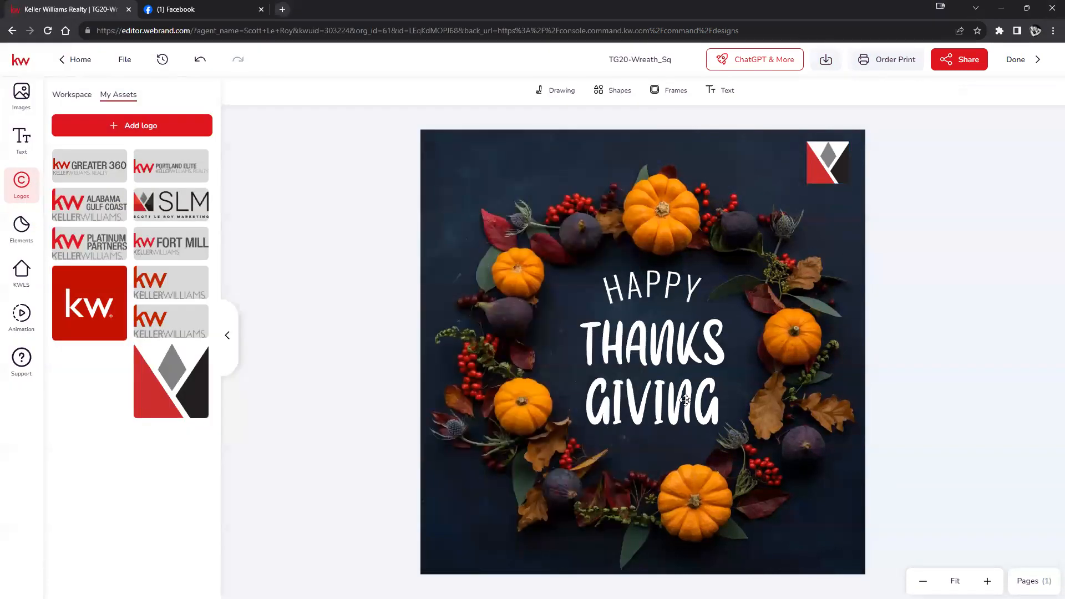
- Review the download file types again, then leave the editor via Home
click(825, 61)
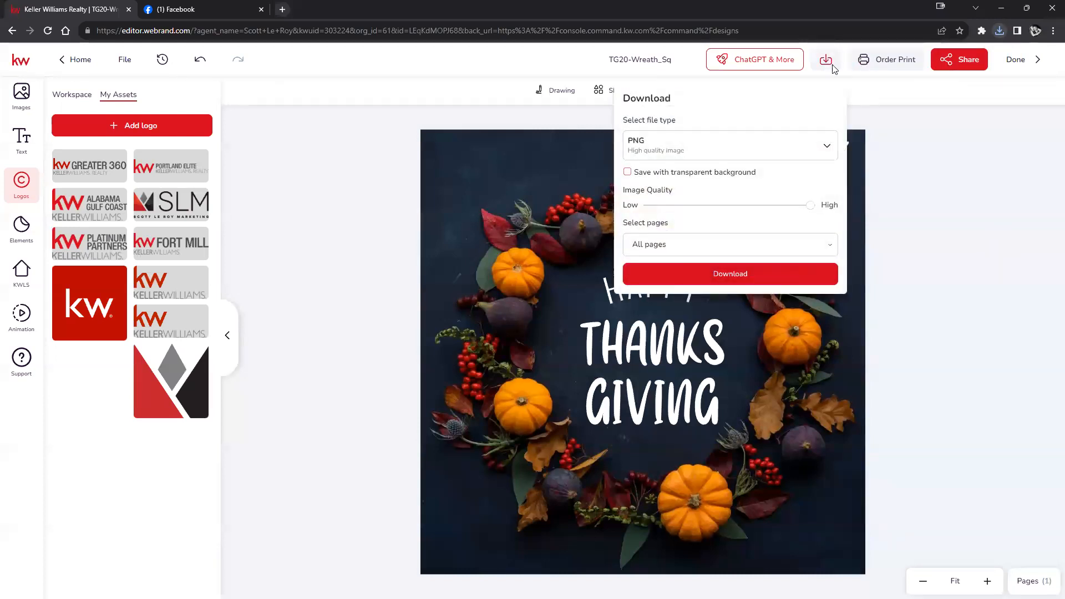
click(827, 149)
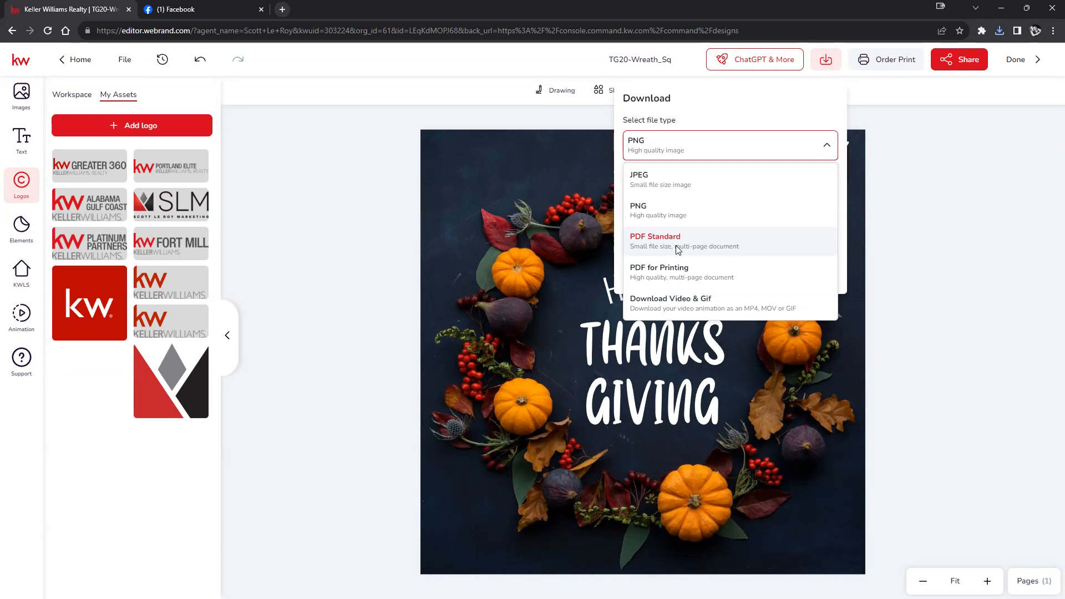
click(915, 286)
click(74, 64)
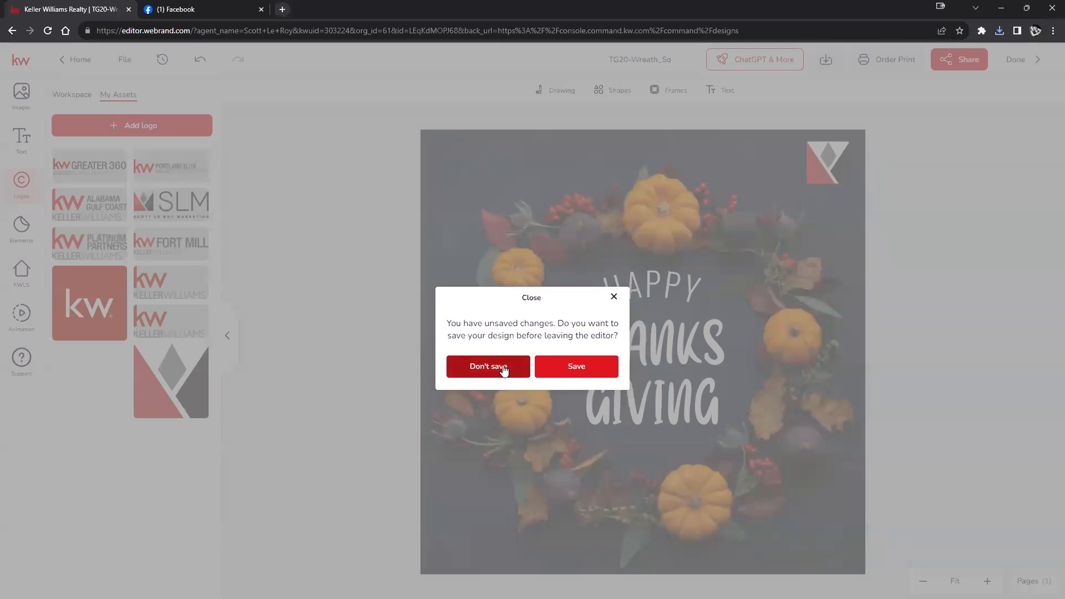
- Save the unsaved design changes and navigate back to the Paid Ads campaigns page
click(572, 368)
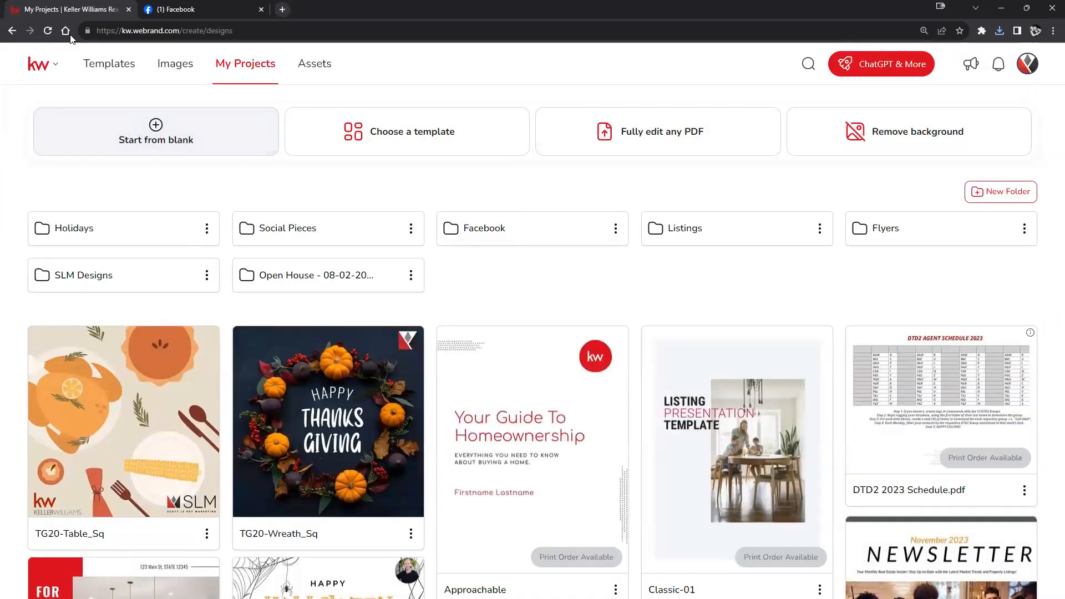
click(115, 68)
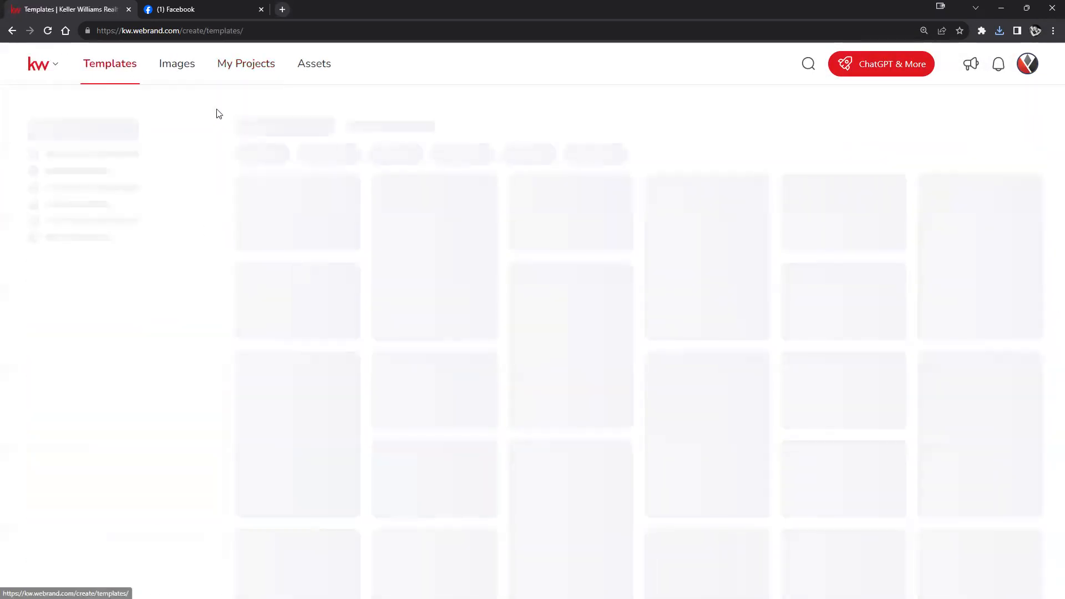
click(12, 31)
click(12, 30)
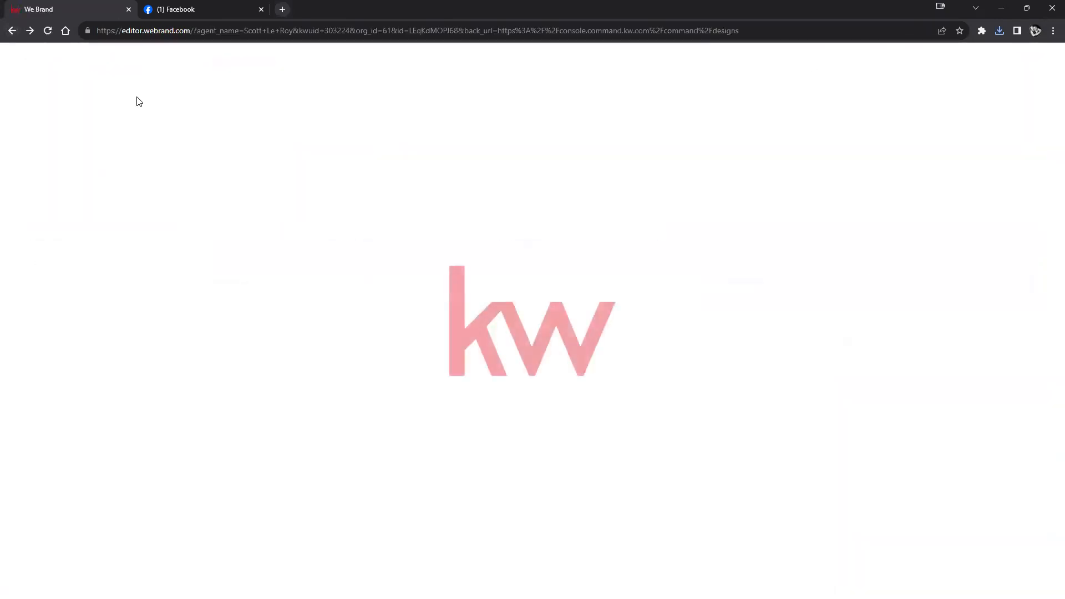
click(12, 31)
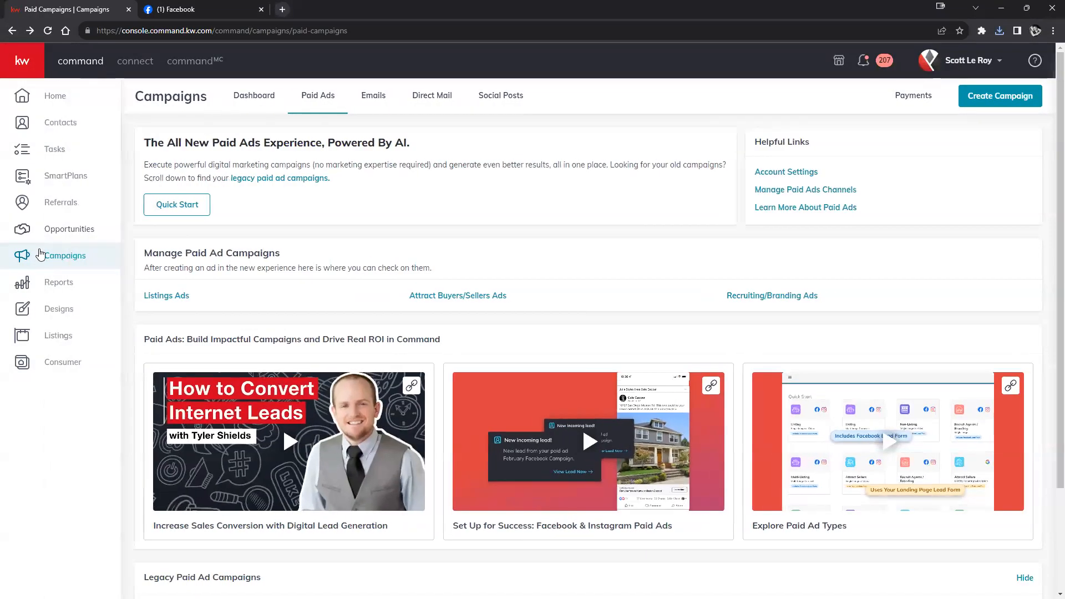
- Create a new Social design from the Designs page to reach the template library
click(53, 309)
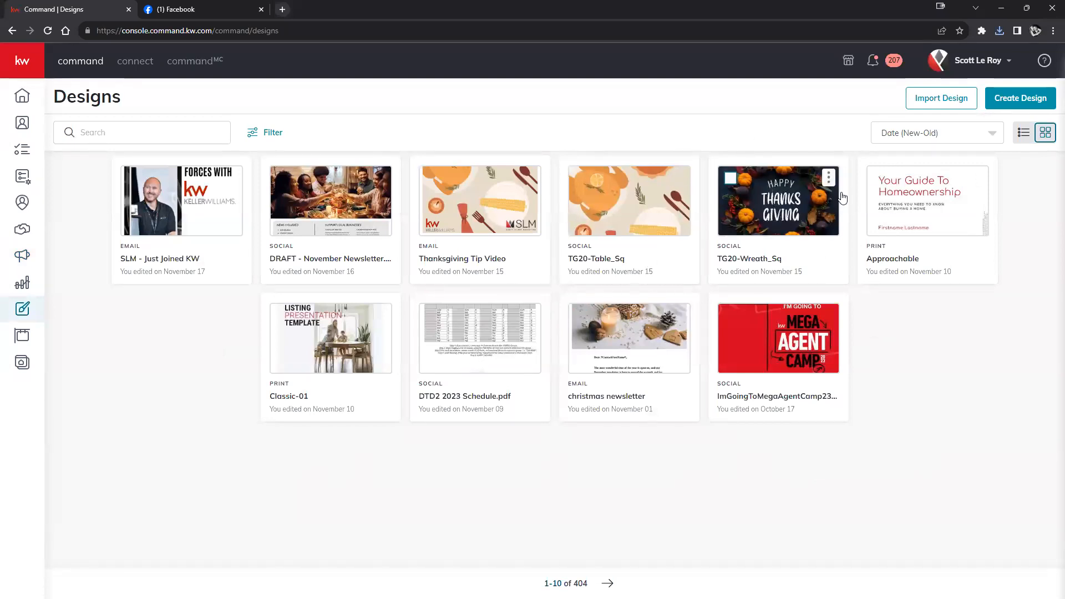
click(1021, 99)
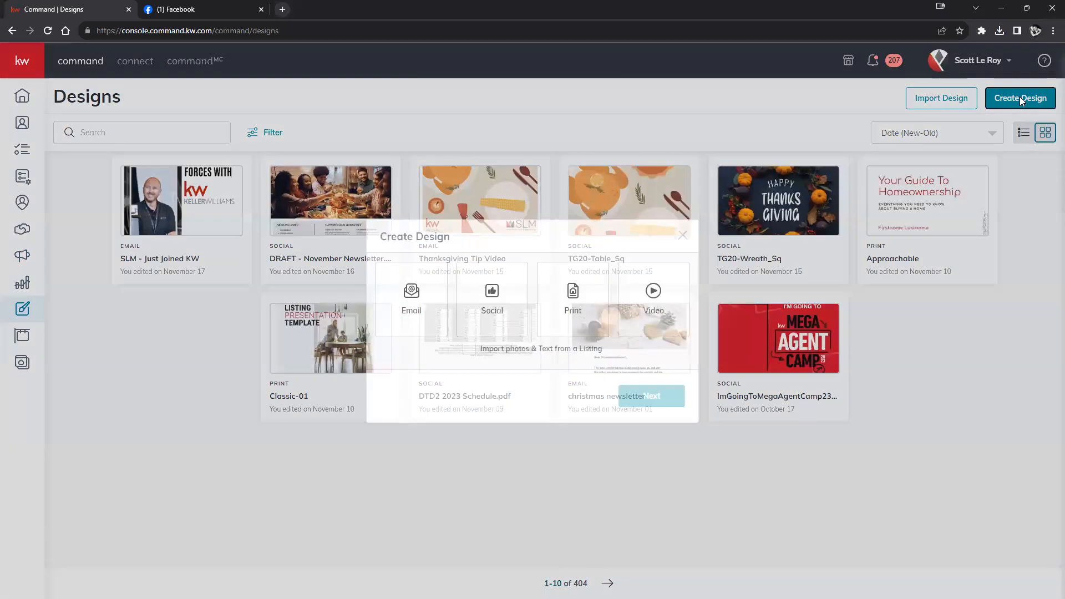
click(484, 306)
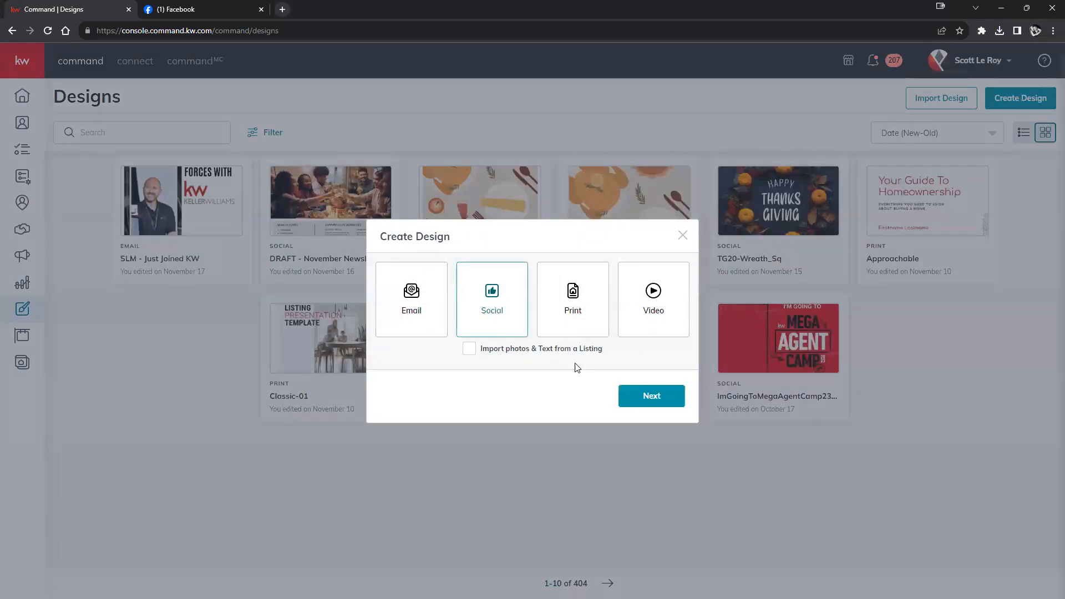
click(652, 396)
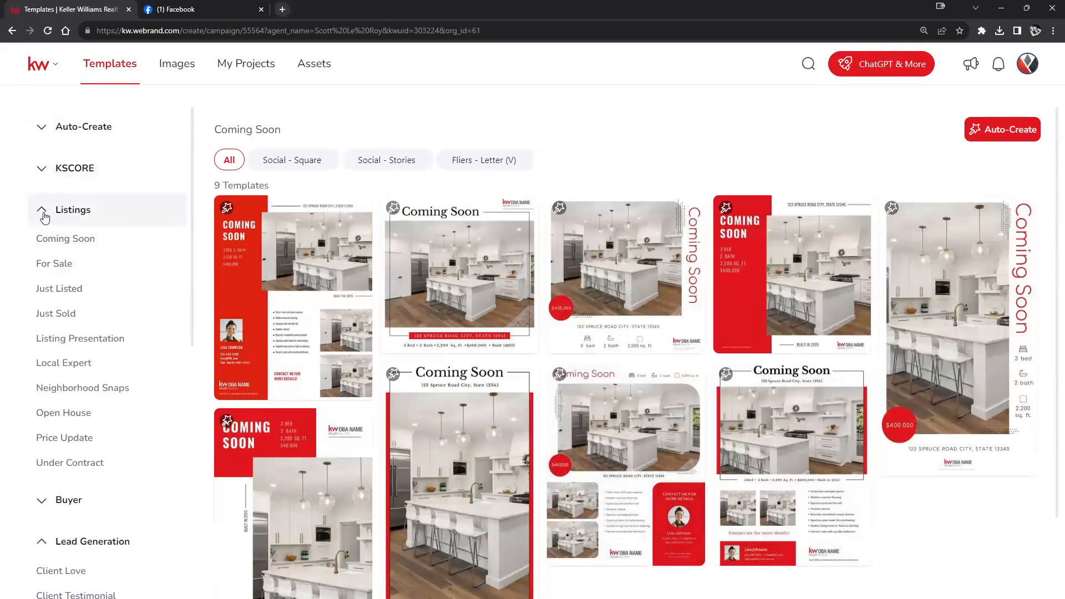
- Collapse the Listings and Lead Generation categories in the Templates sidebar
click(45, 218)
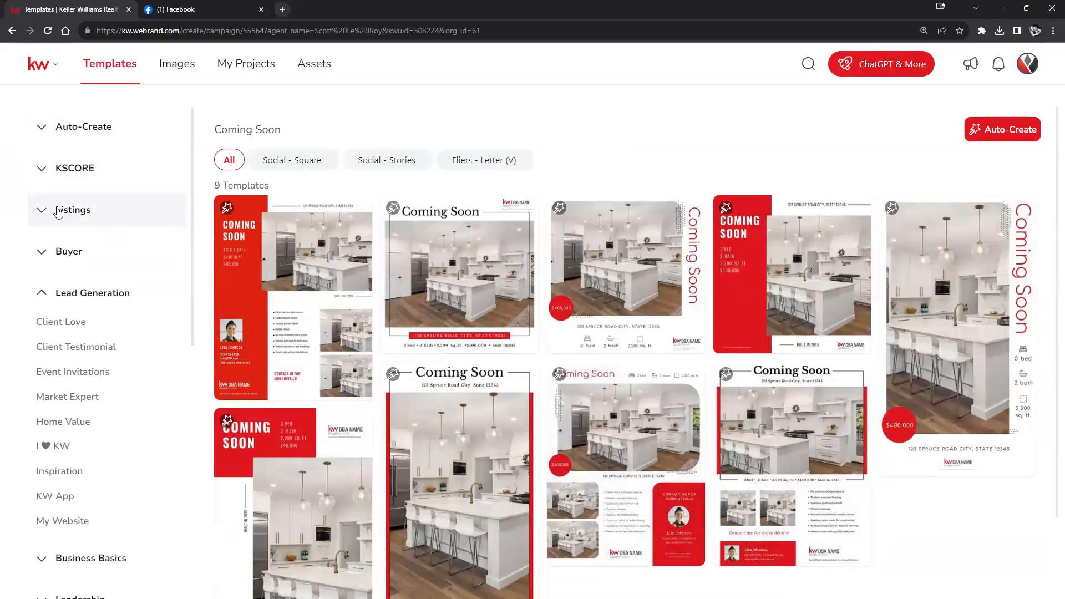
click(35, 294)
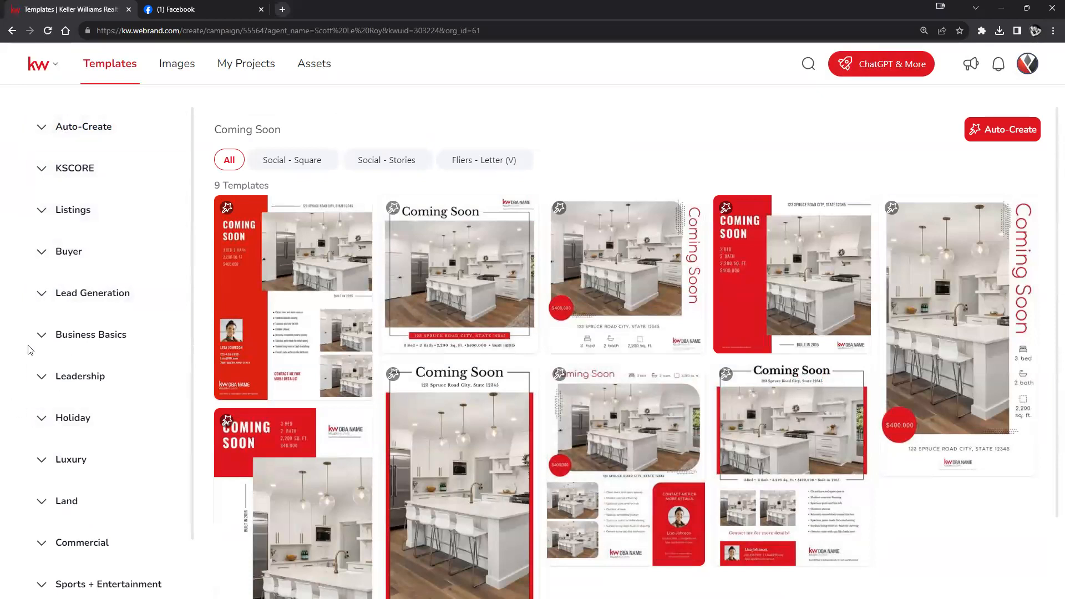
scroll(23, 350, down, 1)
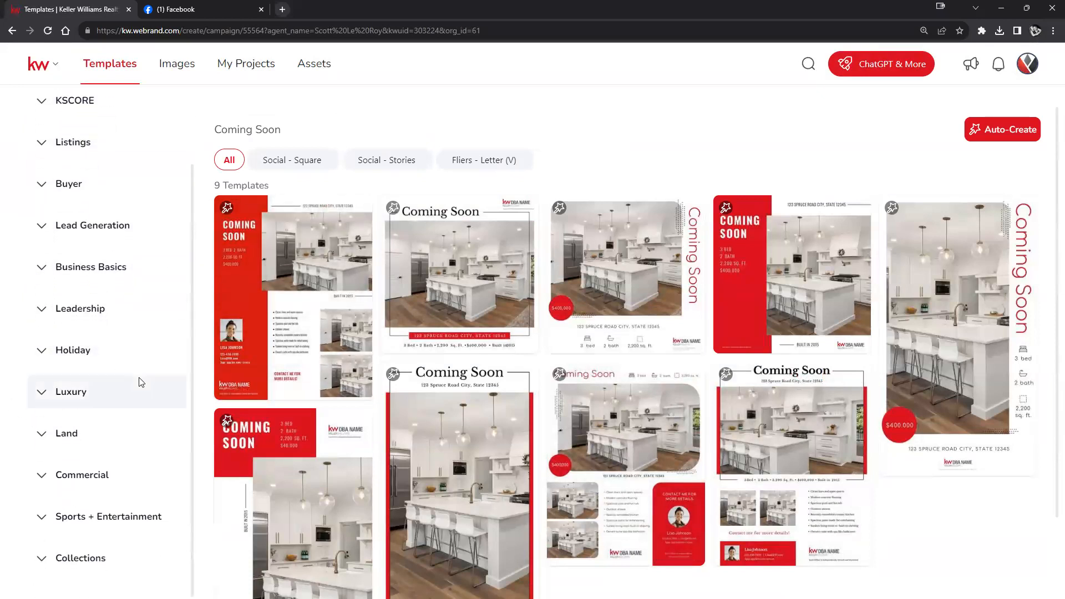
scroll(122, 405, down, 2)
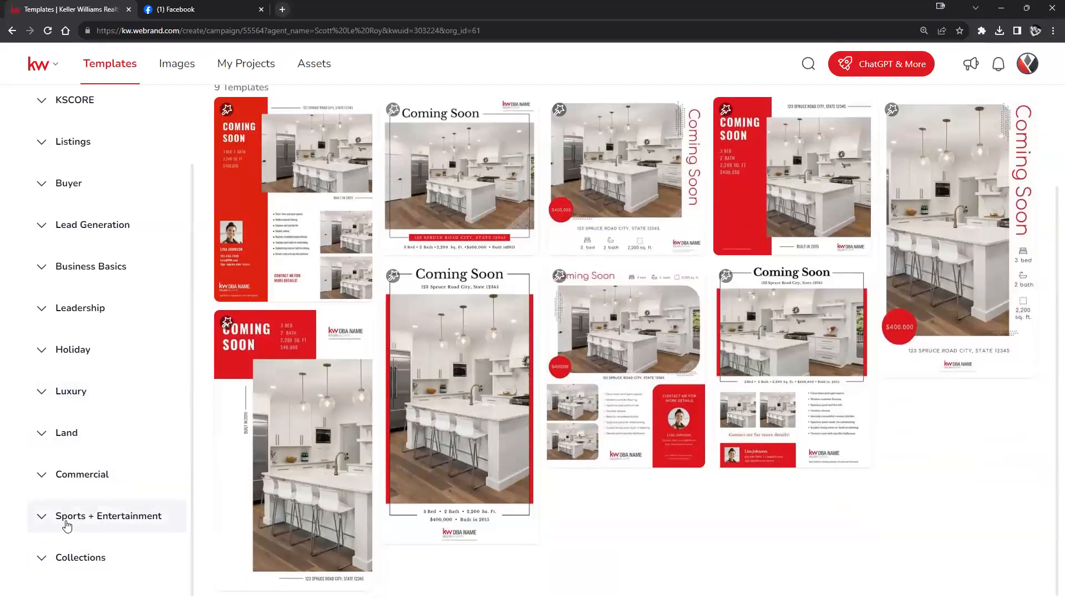
scroll(72, 455, up, 1)
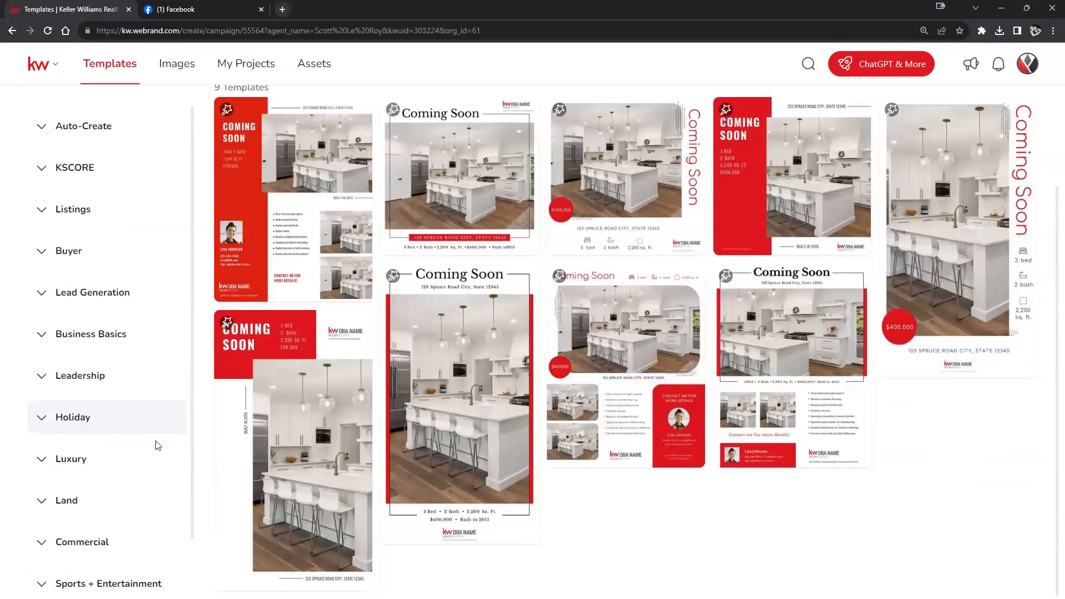
scroll(166, 472, up, 2)
scroll(109, 335, down, 1)
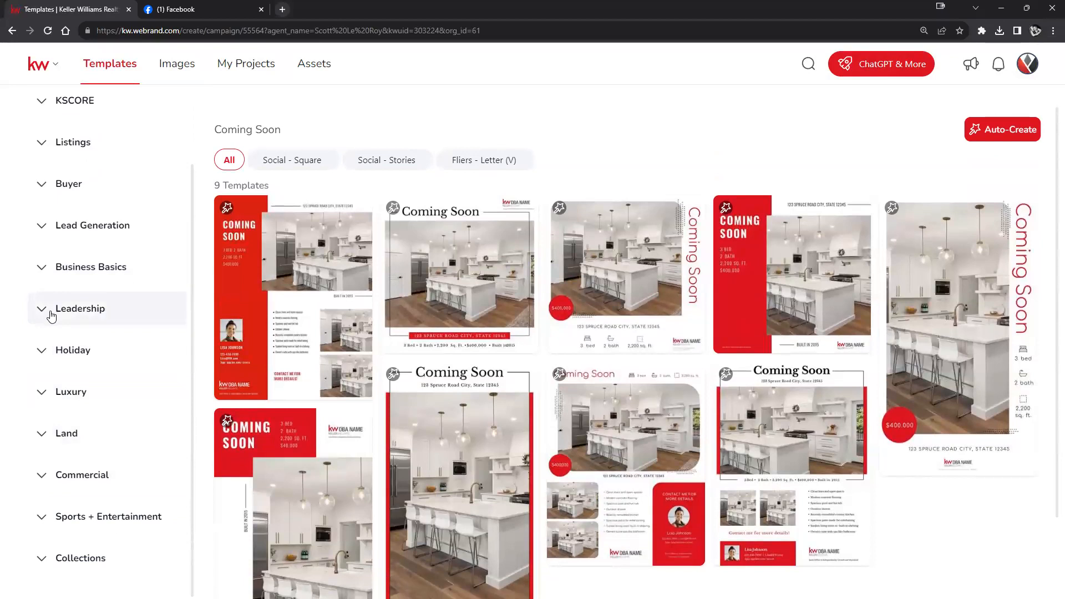
- Expand Holiday and browse the November holiday templates
click(63, 348)
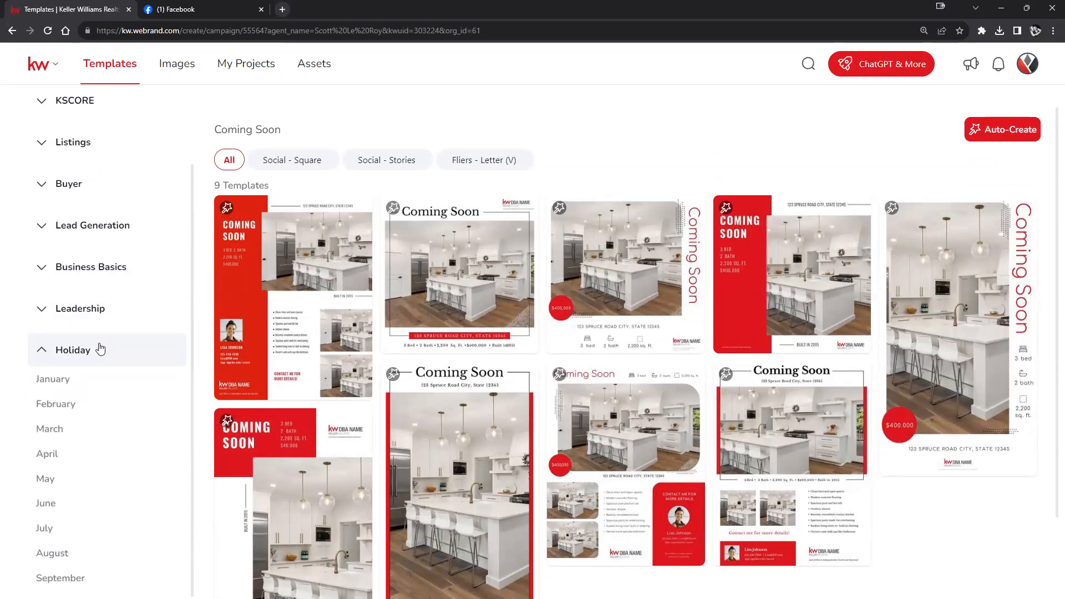
scroll(99, 344, down, 3)
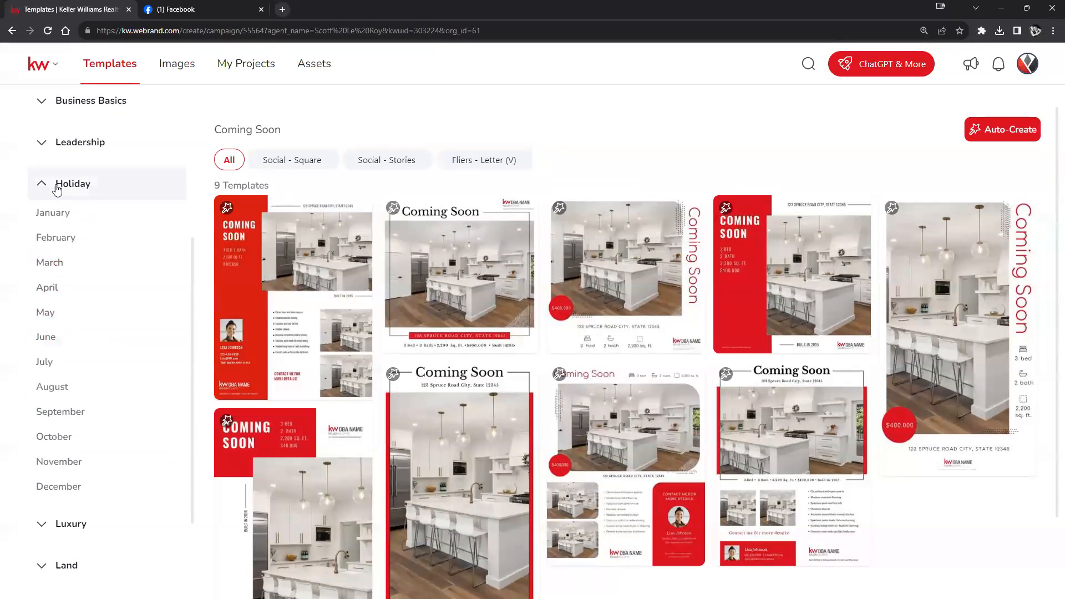
click(52, 463)
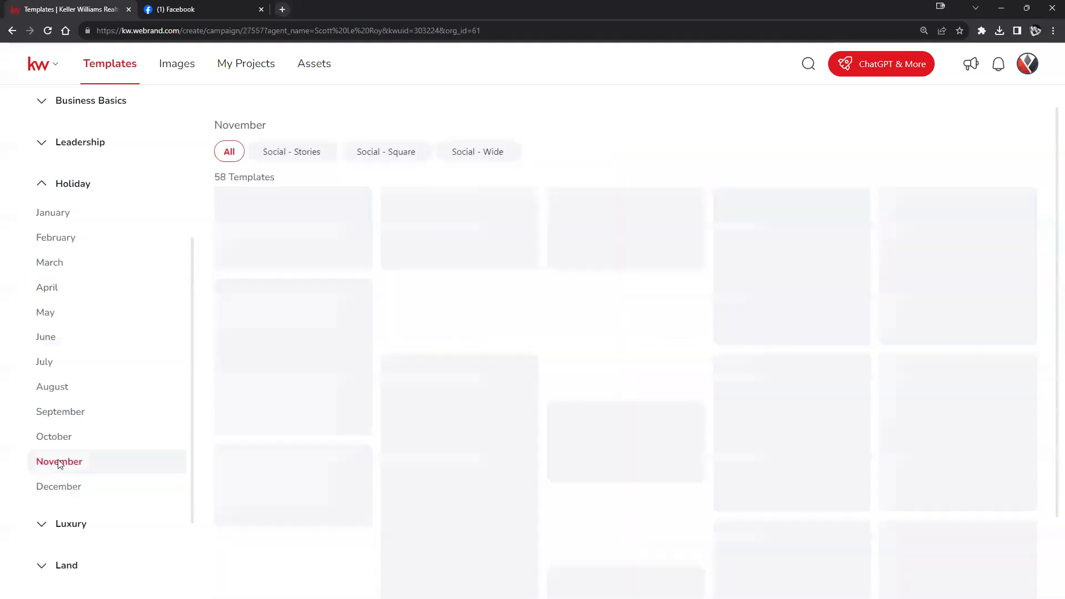
scroll(833, 294, down, 5)
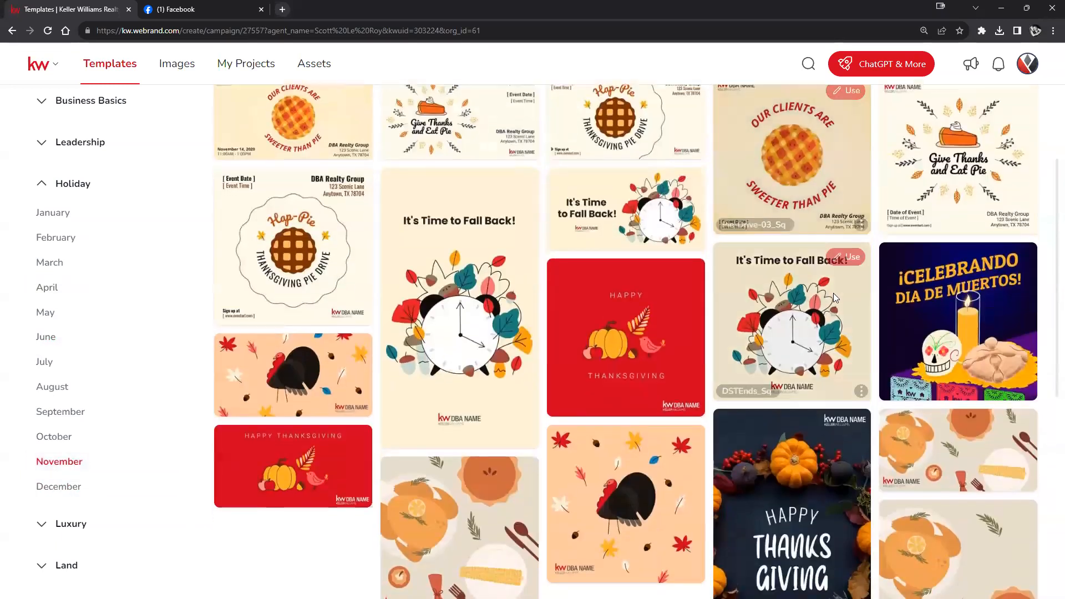
scroll(833, 293, down, 5)
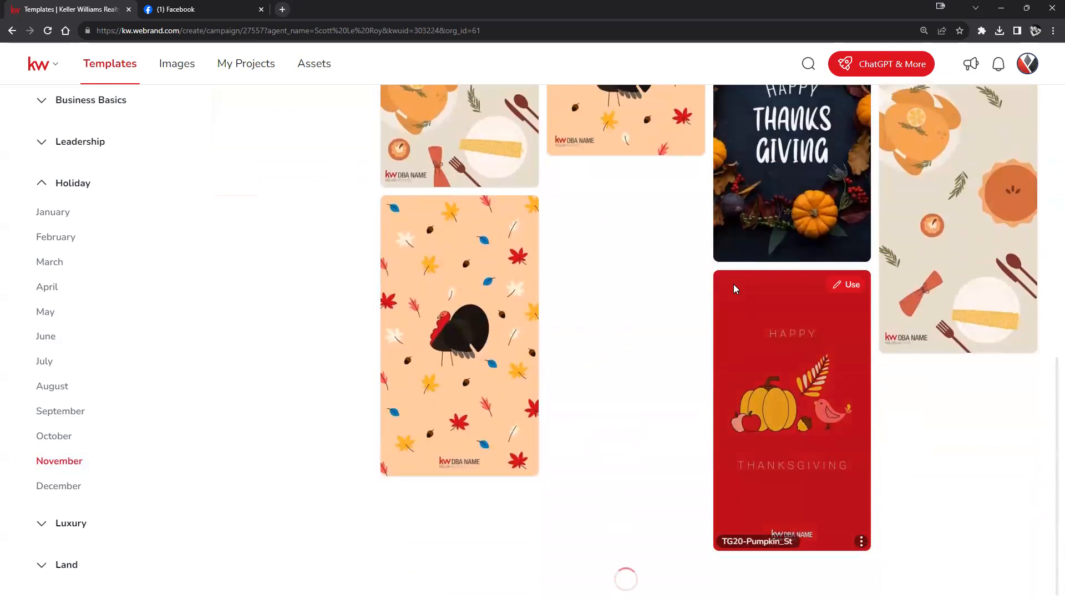
scroll(579, 363, down, 7)
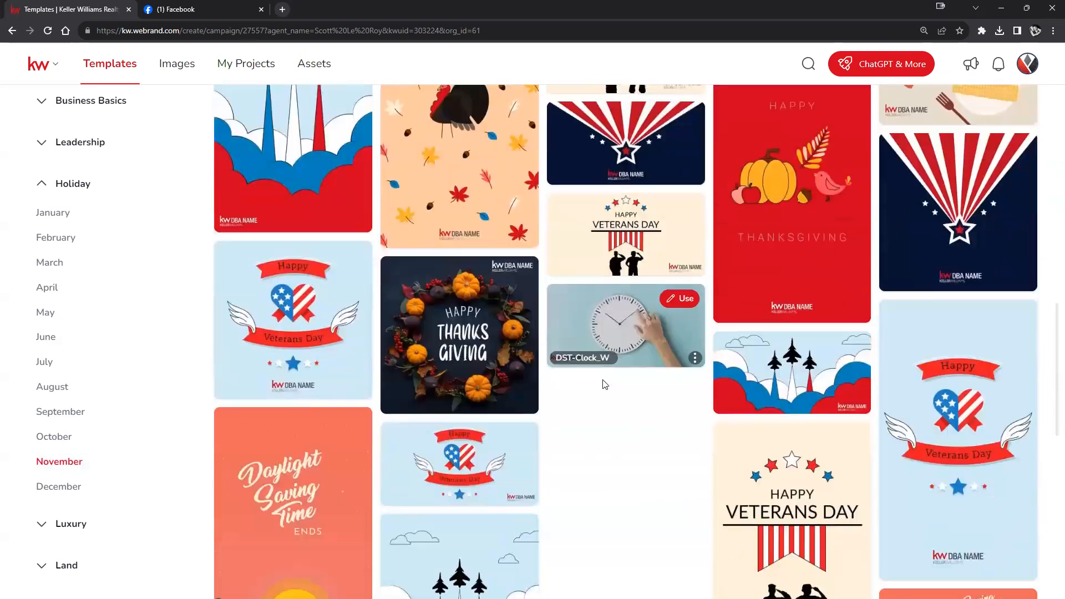
scroll(605, 385, down, 8)
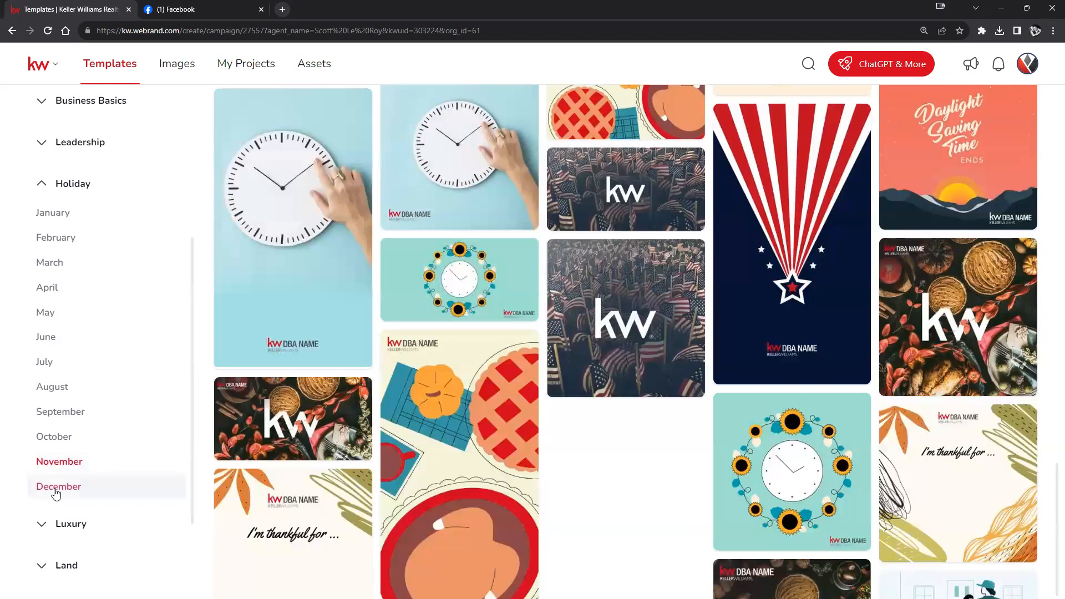
- Browse the 50 December holiday templates, then collapse the Holiday category
click(50, 488)
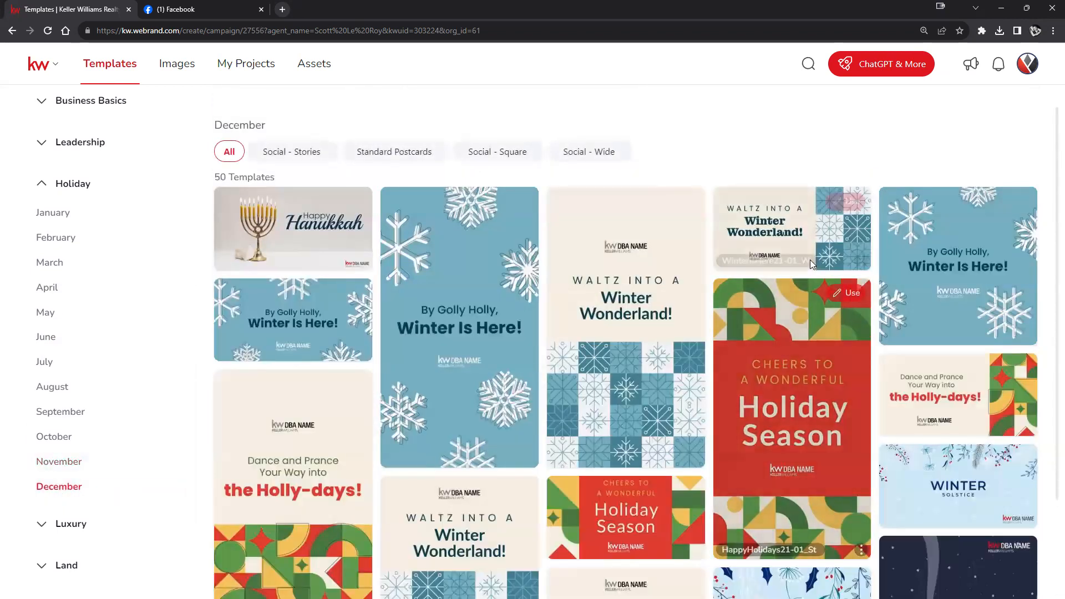
scroll(810, 260, down, 2)
scroll(963, 376, down, 4)
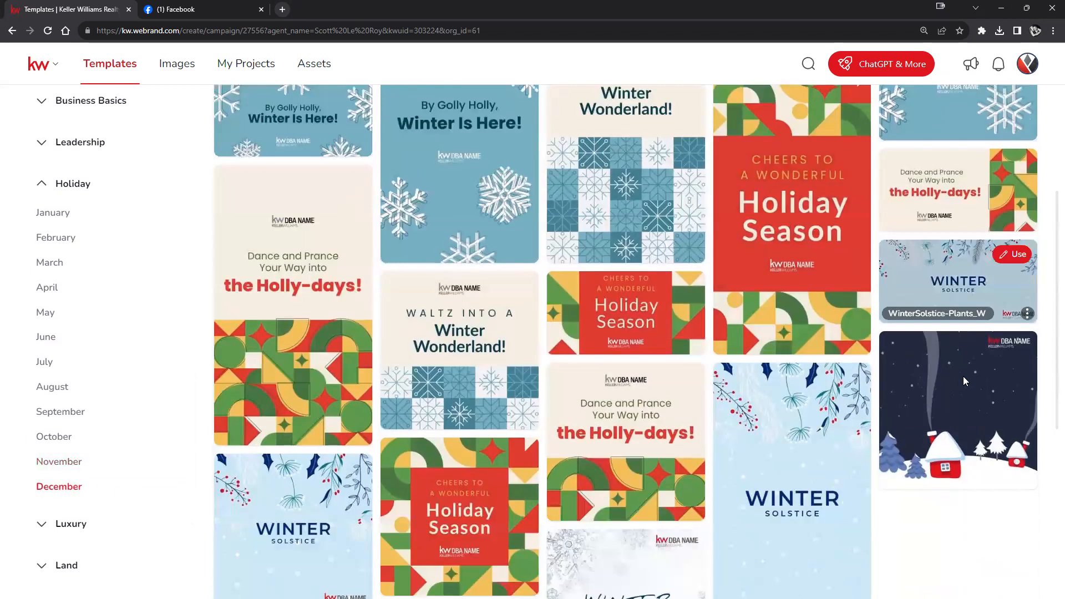
scroll(597, 283, down, 3)
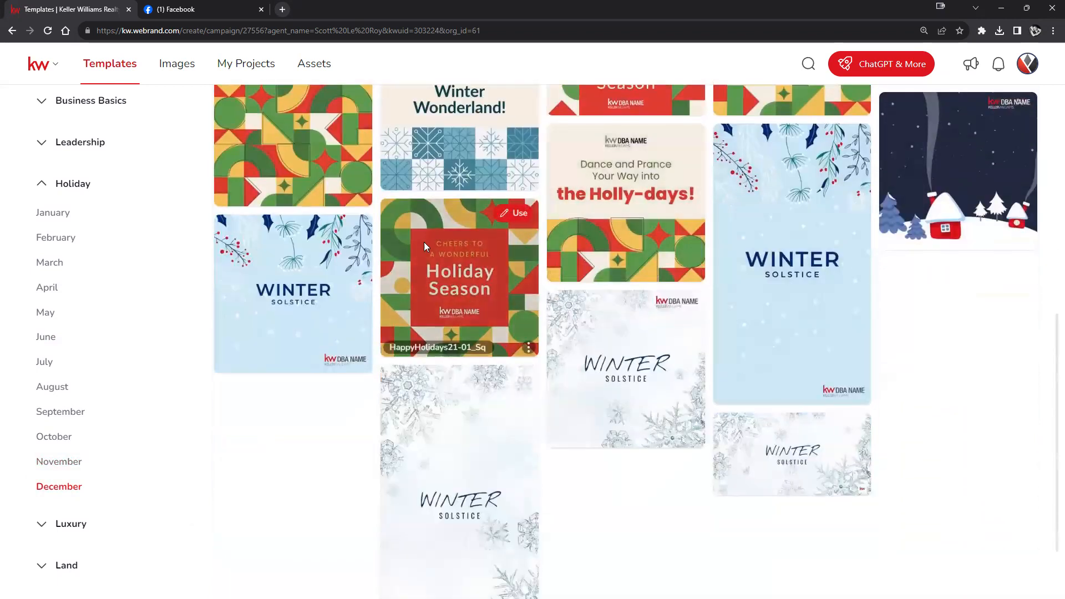
scroll(520, 245, down, 2)
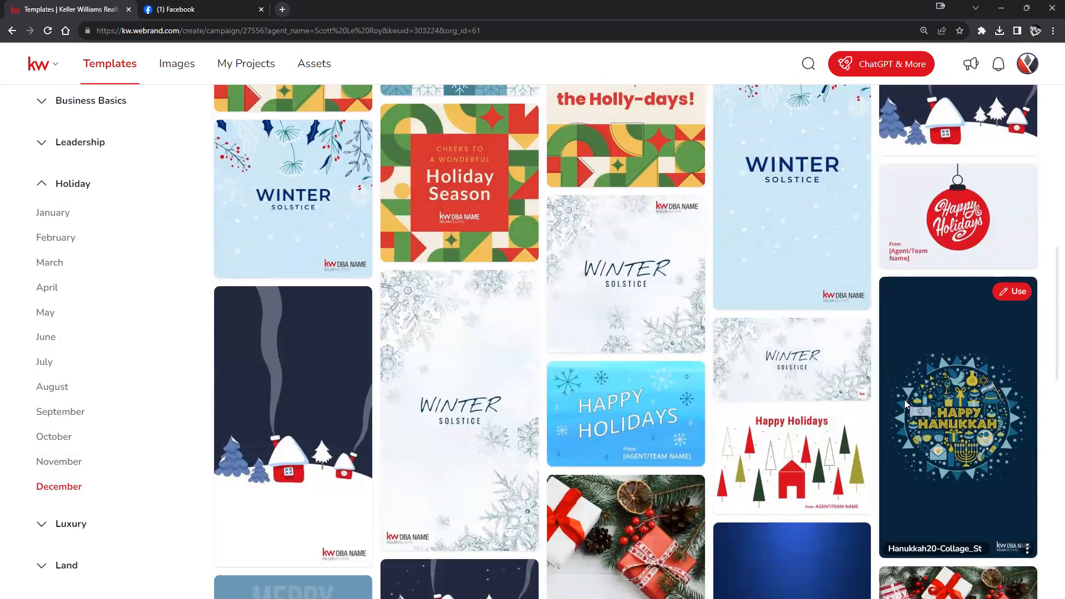
scroll(904, 400, down, 2)
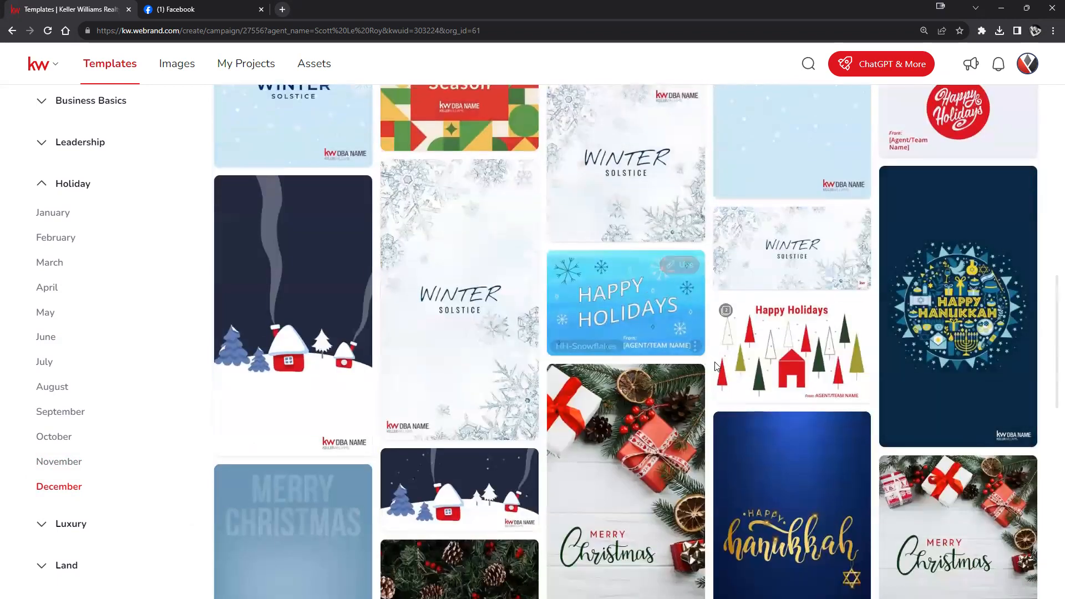
scroll(721, 355, down, 4)
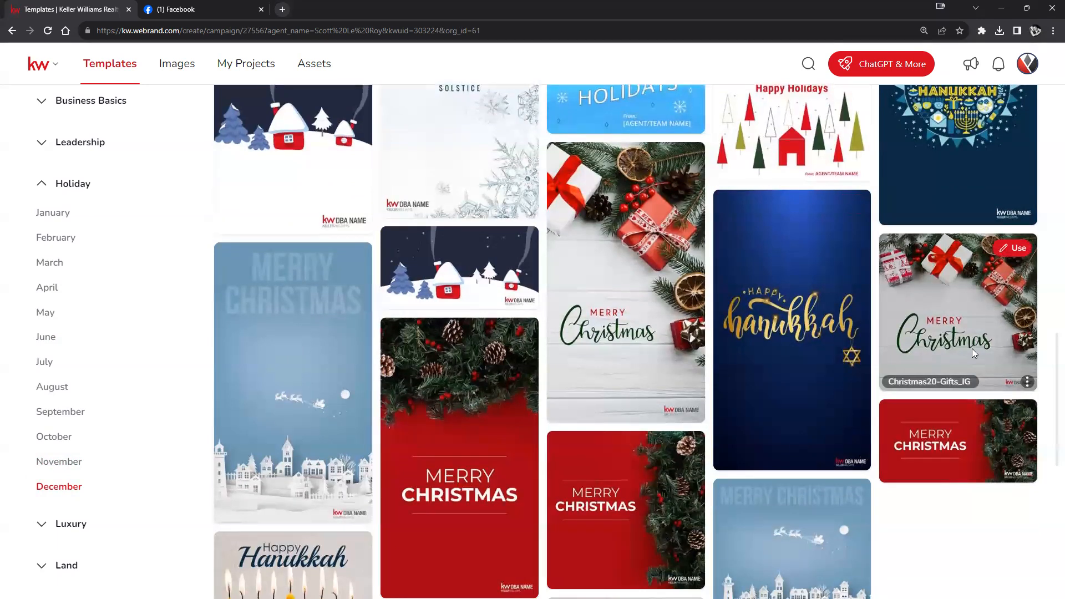
scroll(616, 414, up, 10)
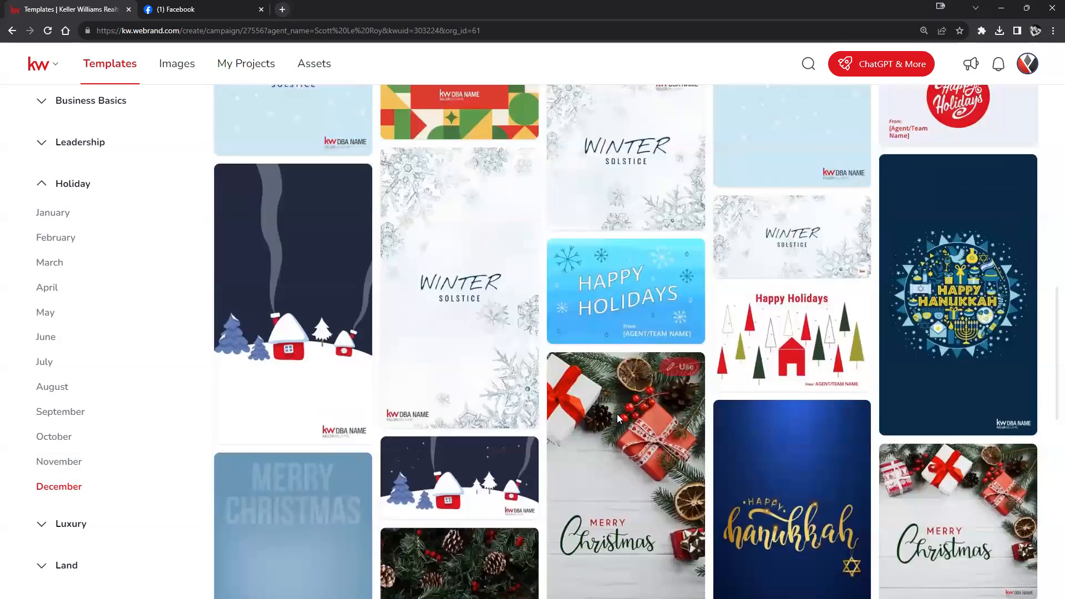
scroll(614, 411, up, 6)
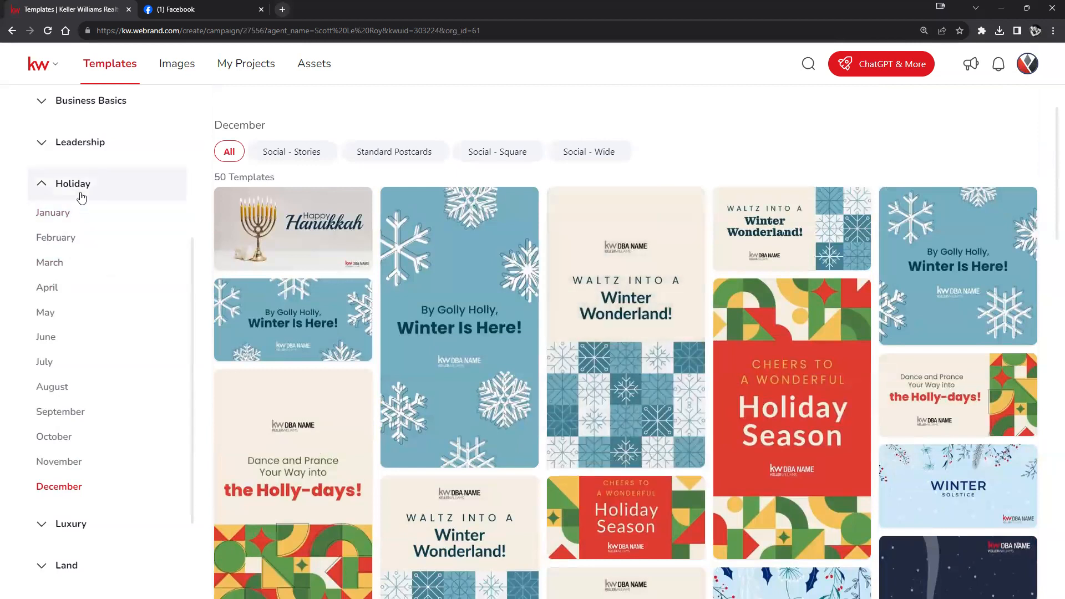
click(65, 186)
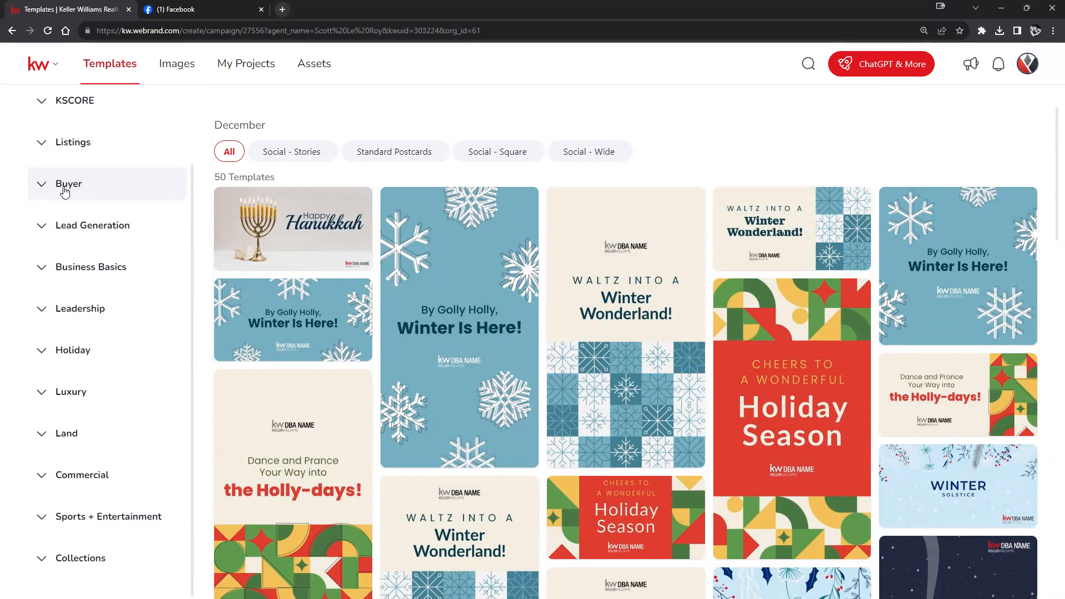
scroll(105, 310, up, 2)
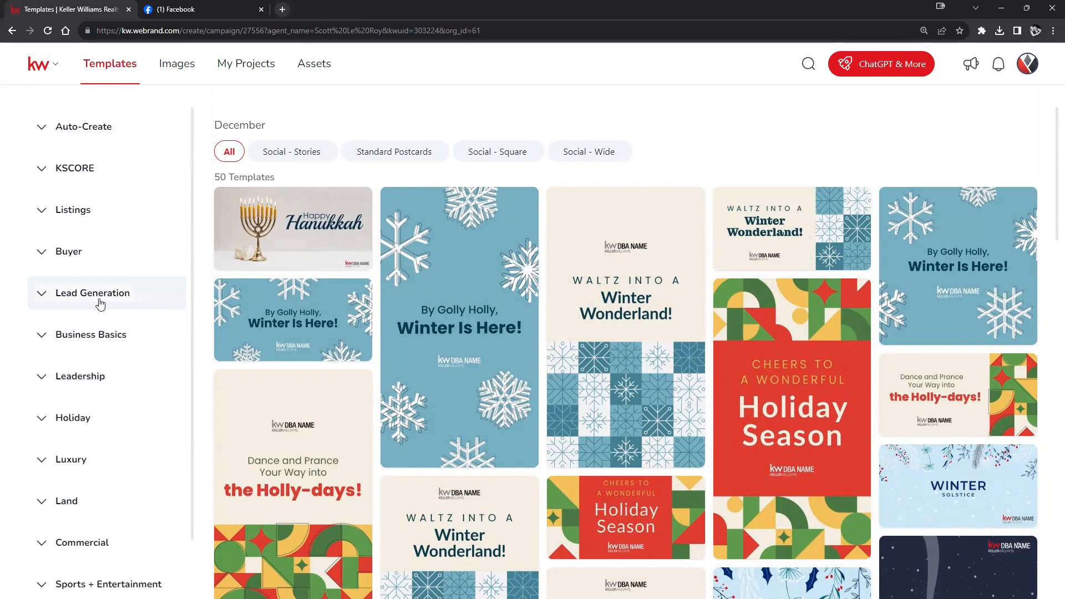
- Show Listings > Just Listed templates filtered to Social - Wide
click(74, 213)
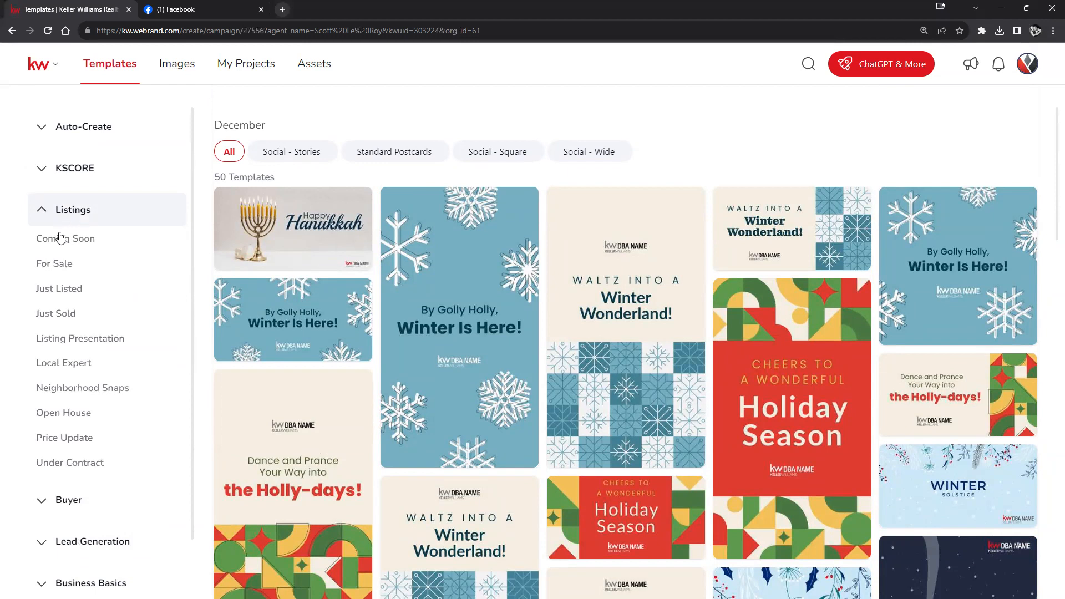
click(48, 265)
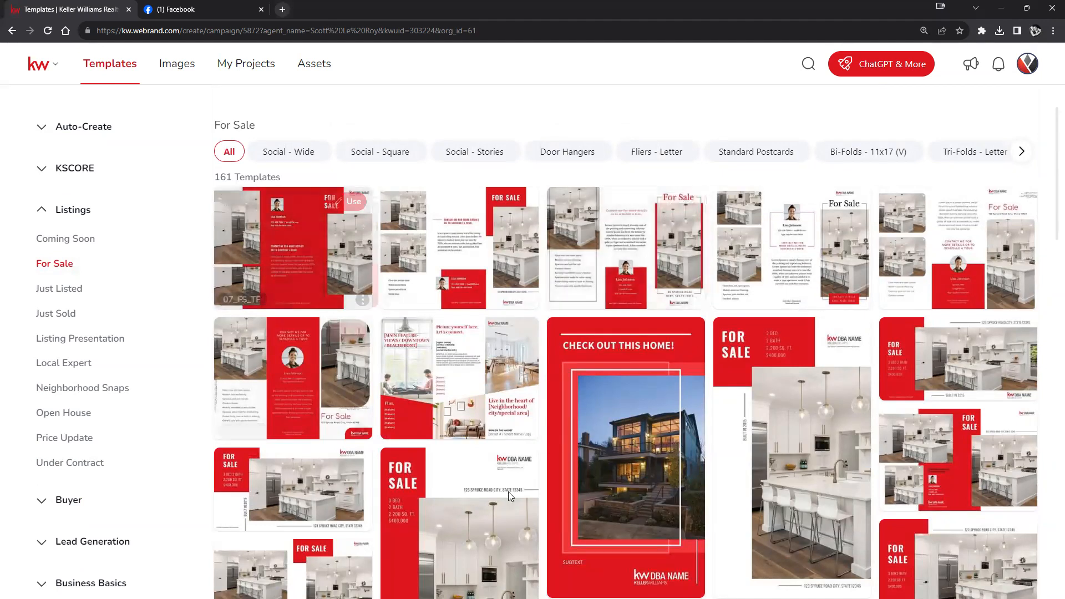
click(33, 296)
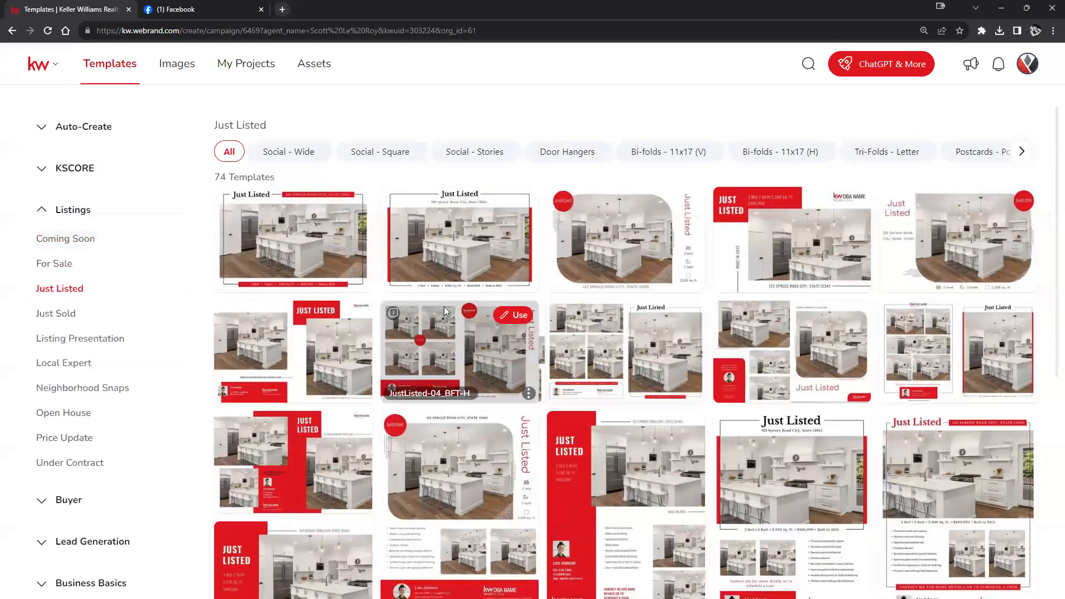
scroll(780, 343, down, 4)
scroll(778, 340, up, 4)
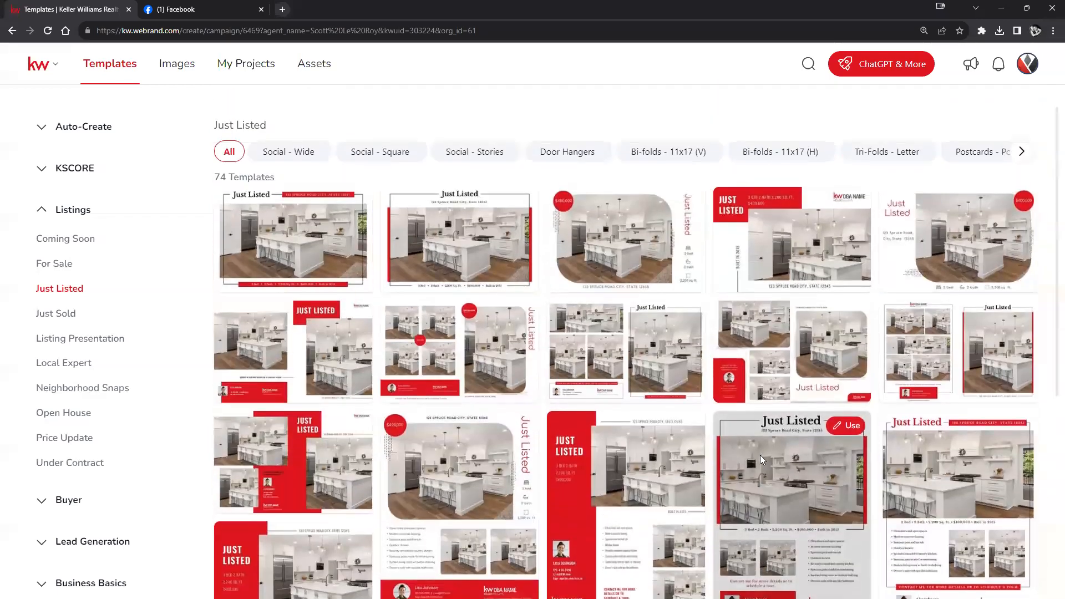
click(297, 163)
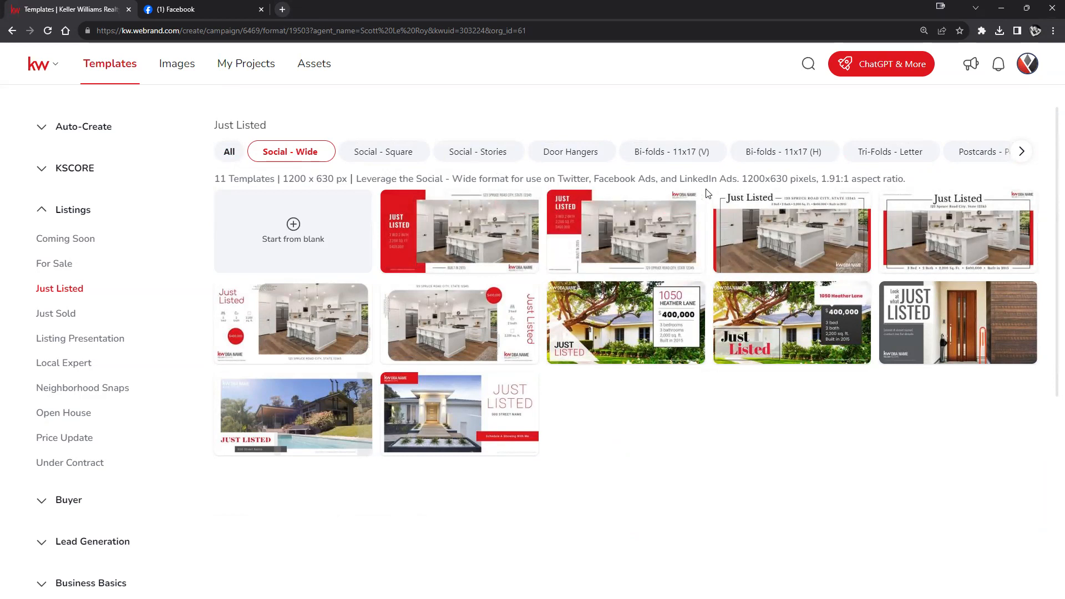
- Compare the Social - Square and Social - Stories formats, then return to Social - Wide
mouse_move(571, 247)
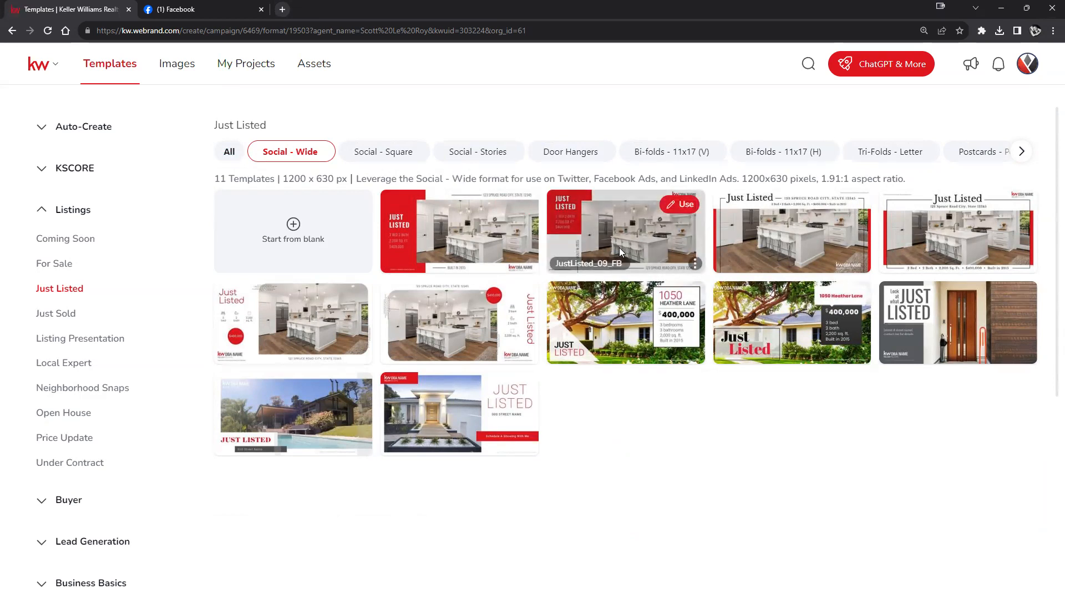
mouse_move(608, 291)
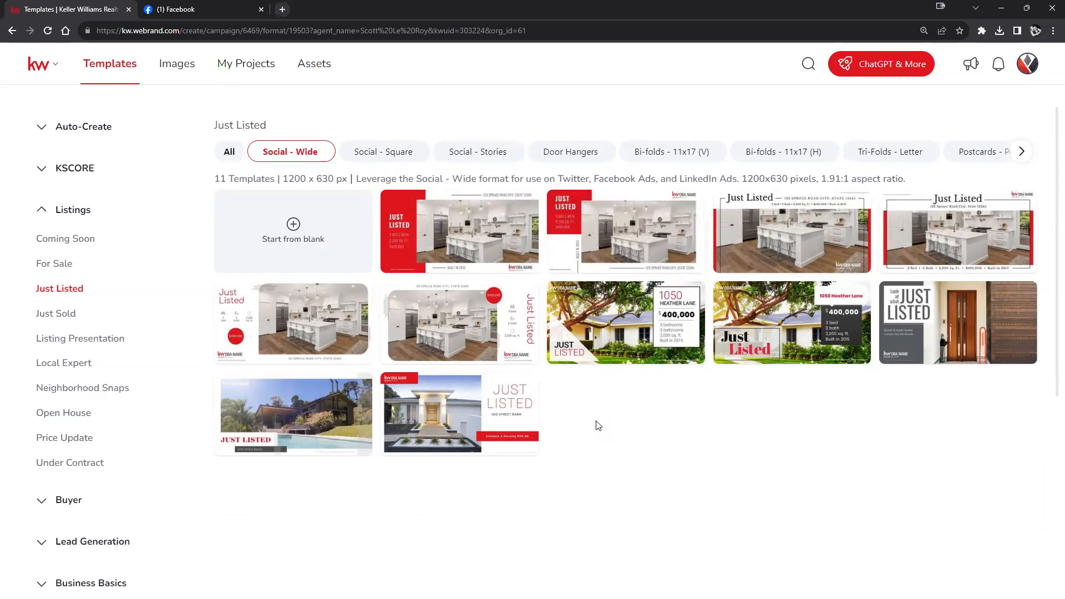
click(396, 153)
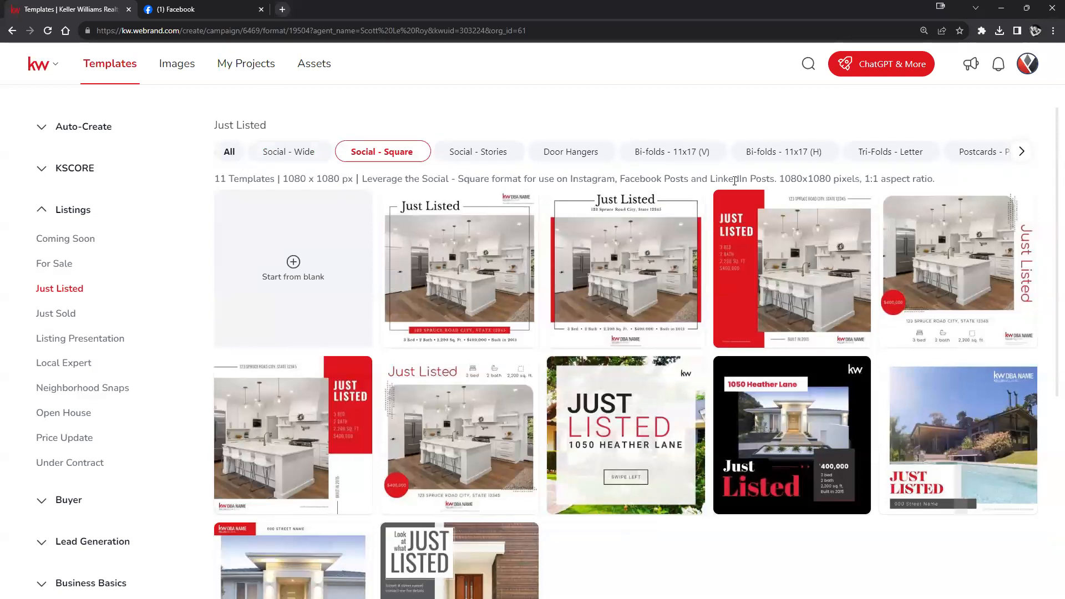
click(472, 154)
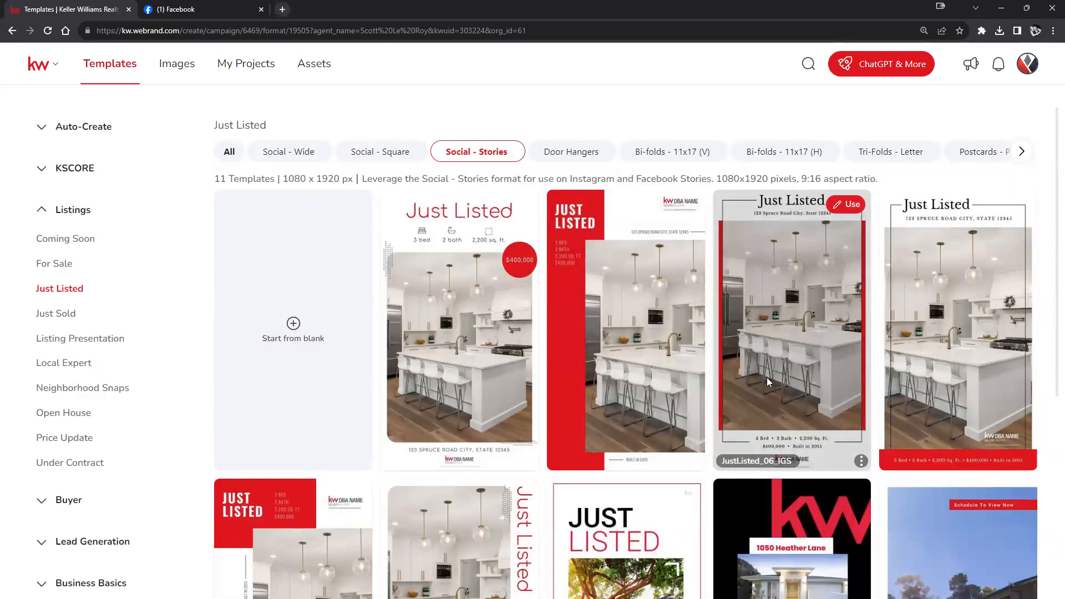
scroll(619, 349, down, 7)
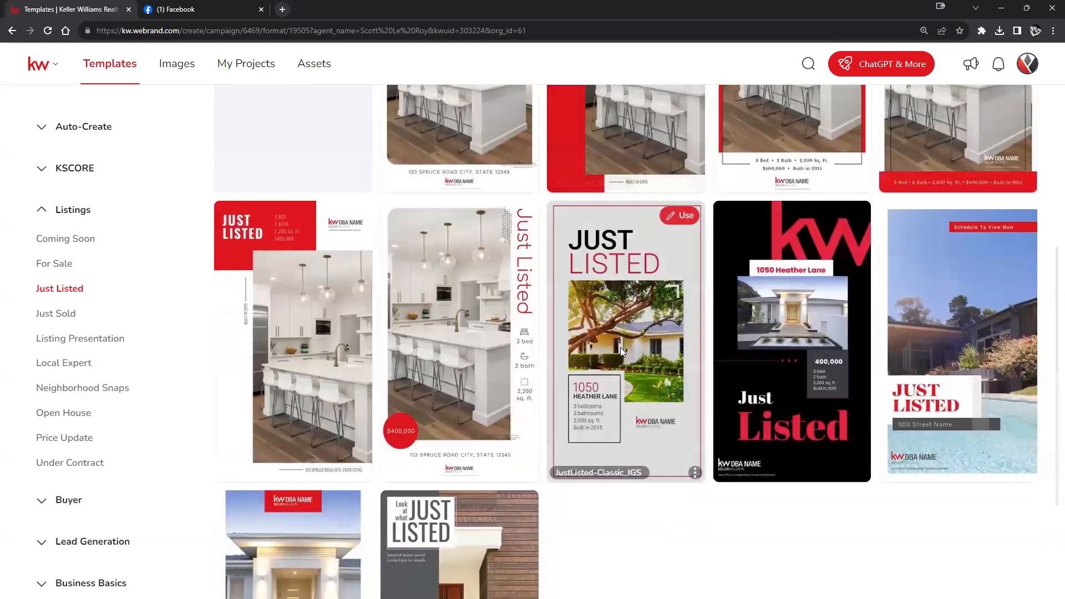
scroll(613, 346, up, 6)
scroll(608, 353, up, 1)
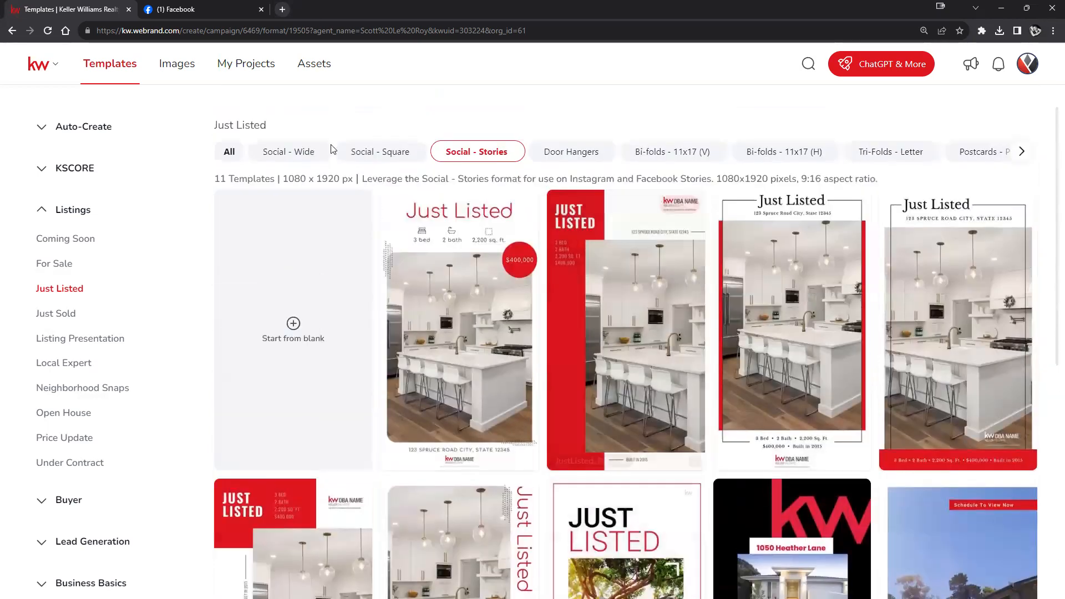
click(290, 151)
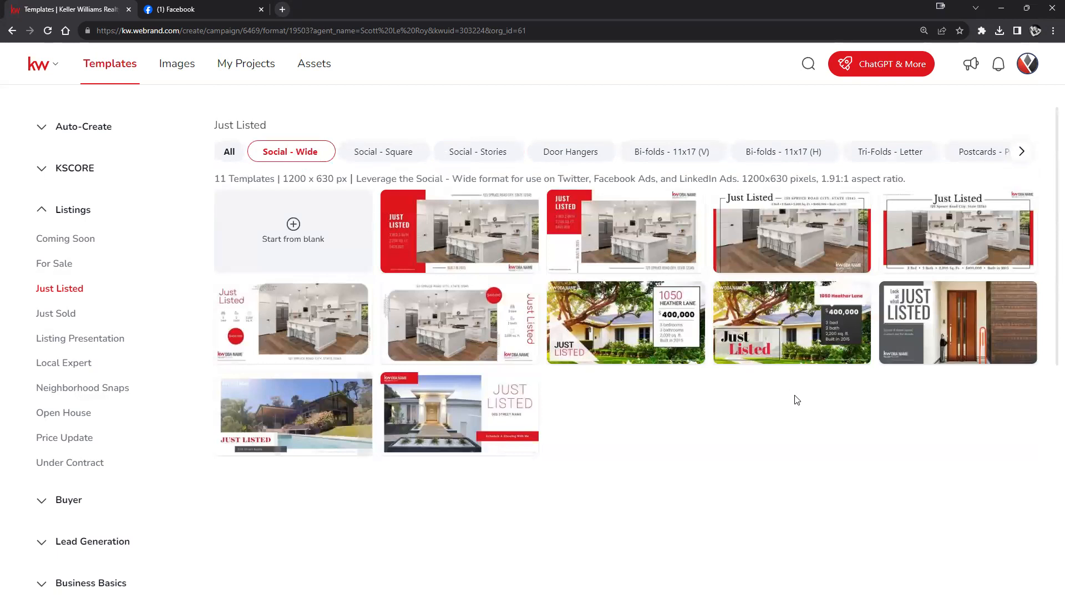
mouse_move(997, 284)
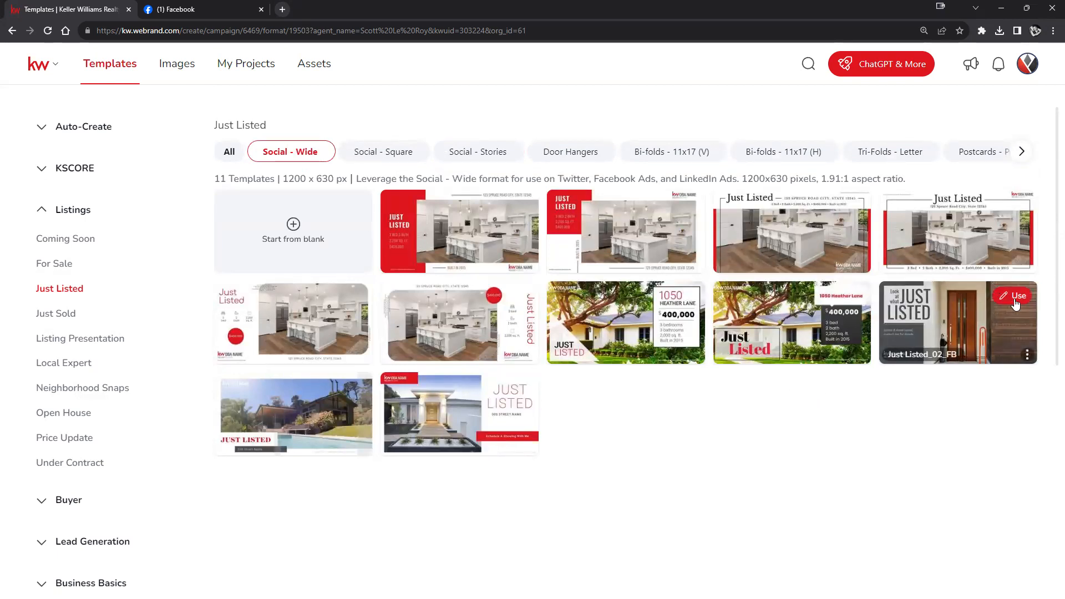
- Open the Just Listed_02_FB template and replace its street placeholder with 123 Main St
click(991, 340)
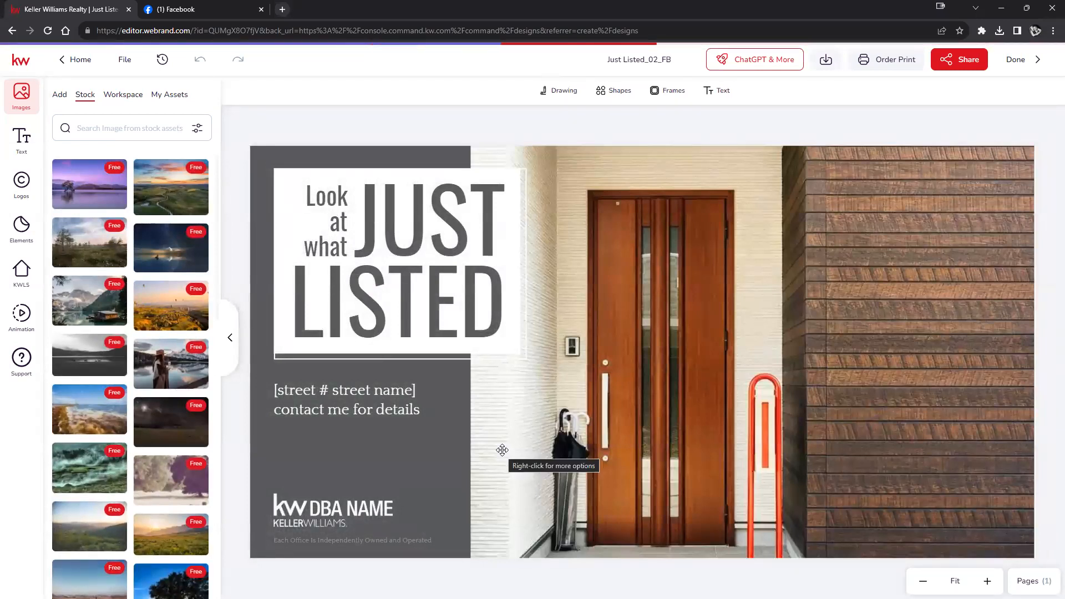
click(365, 392)
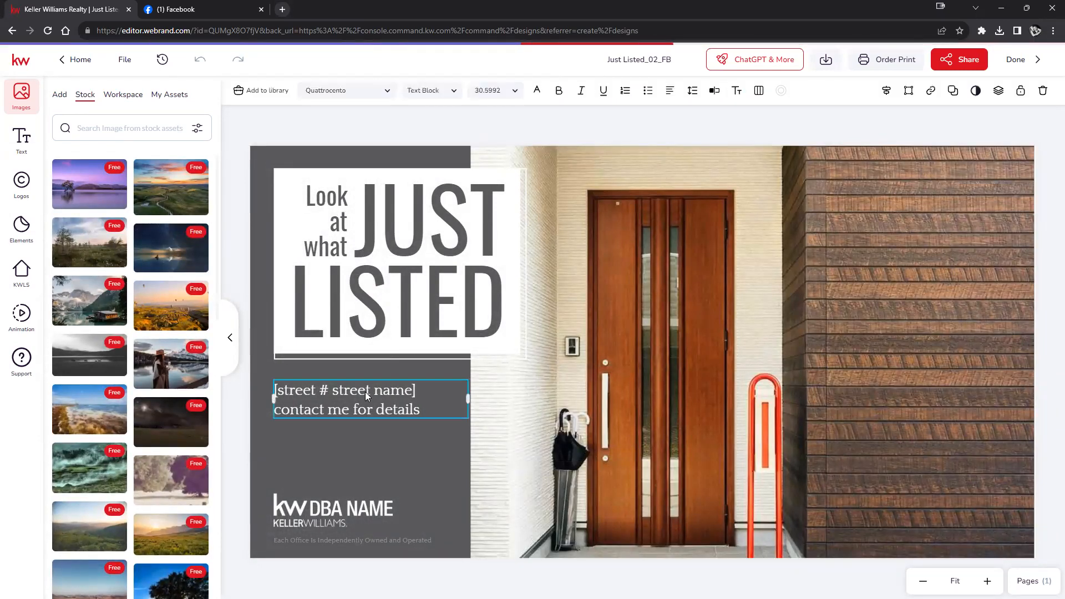
double_click(365, 392)
click(366, 392)
drag(416, 390, 287, 381)
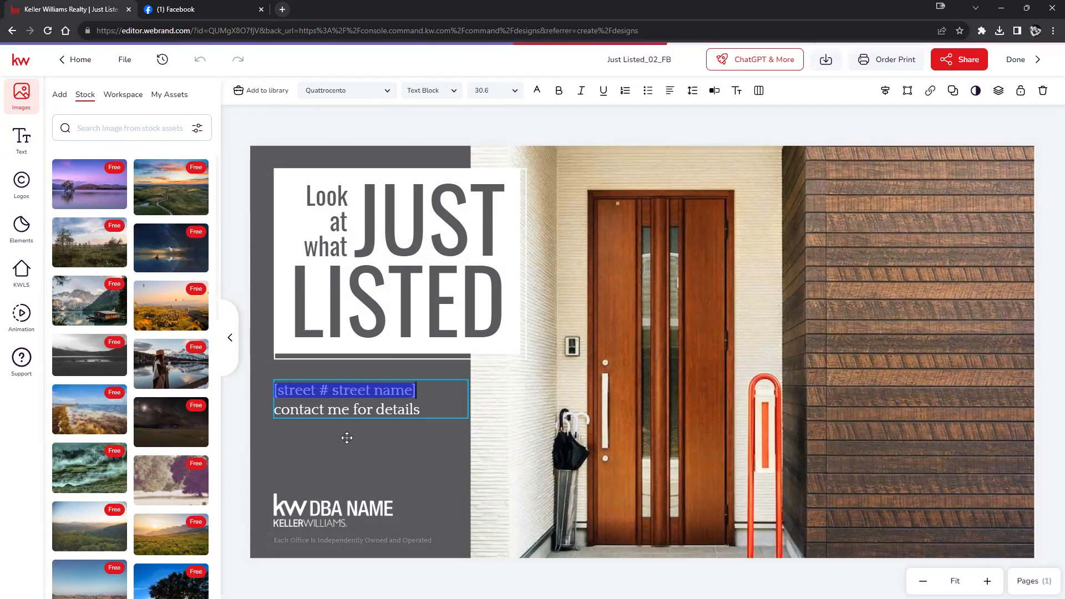
text(123 Main St)
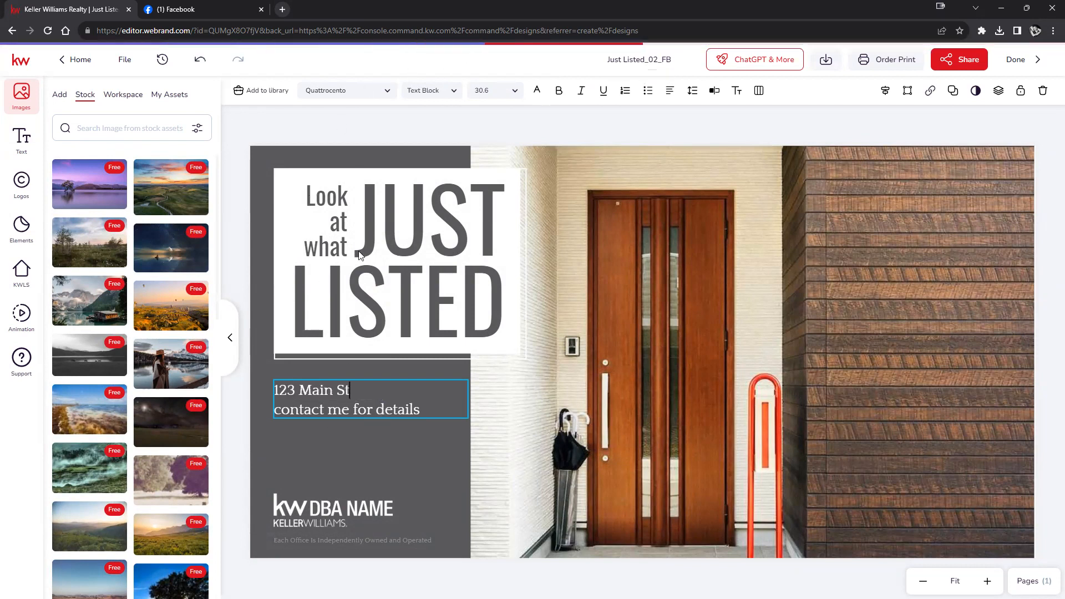
click(237, 500)
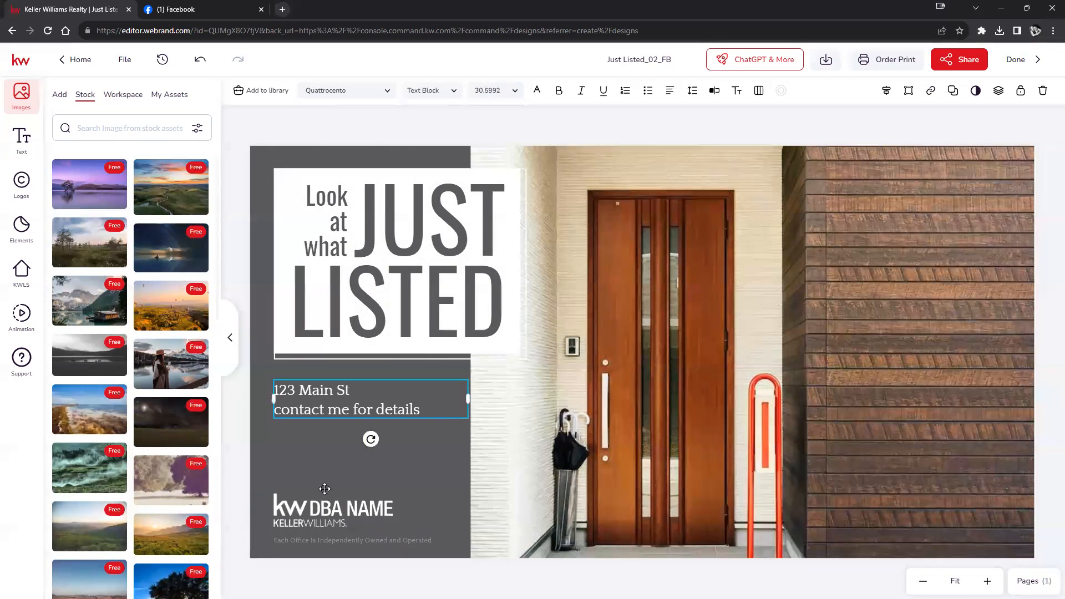
click(402, 460)
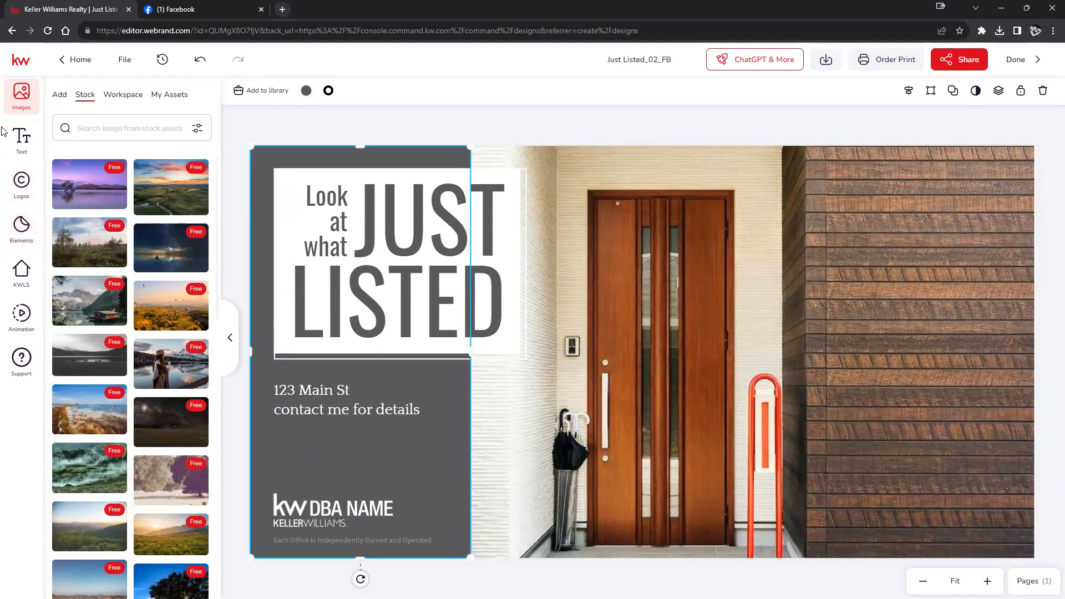
- Place the red-and-grey logo in the lower left and shrink it to about 58 px
click(17, 150)
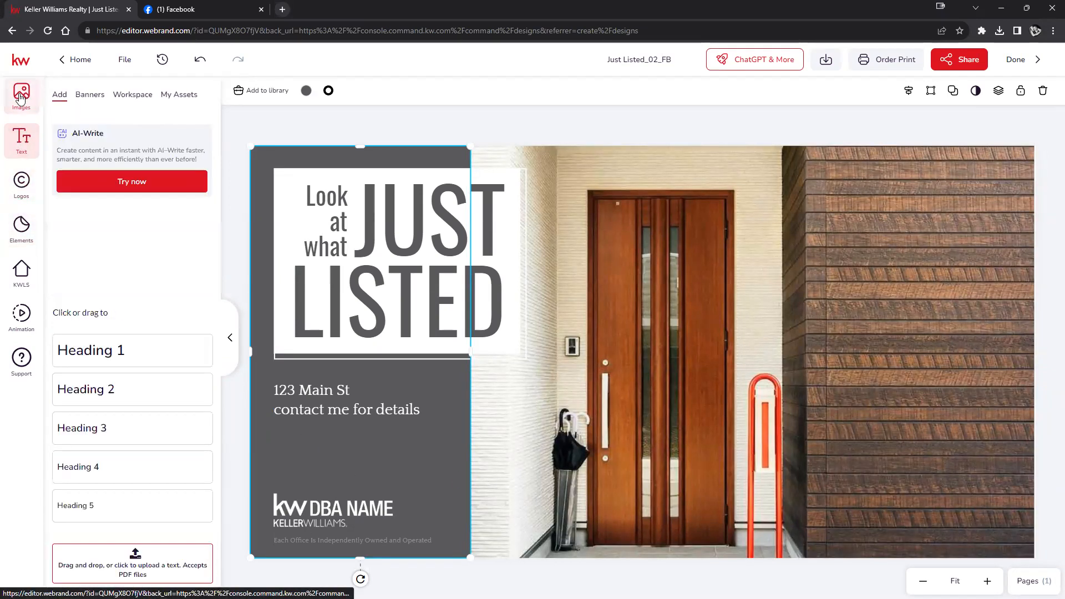
click(23, 189)
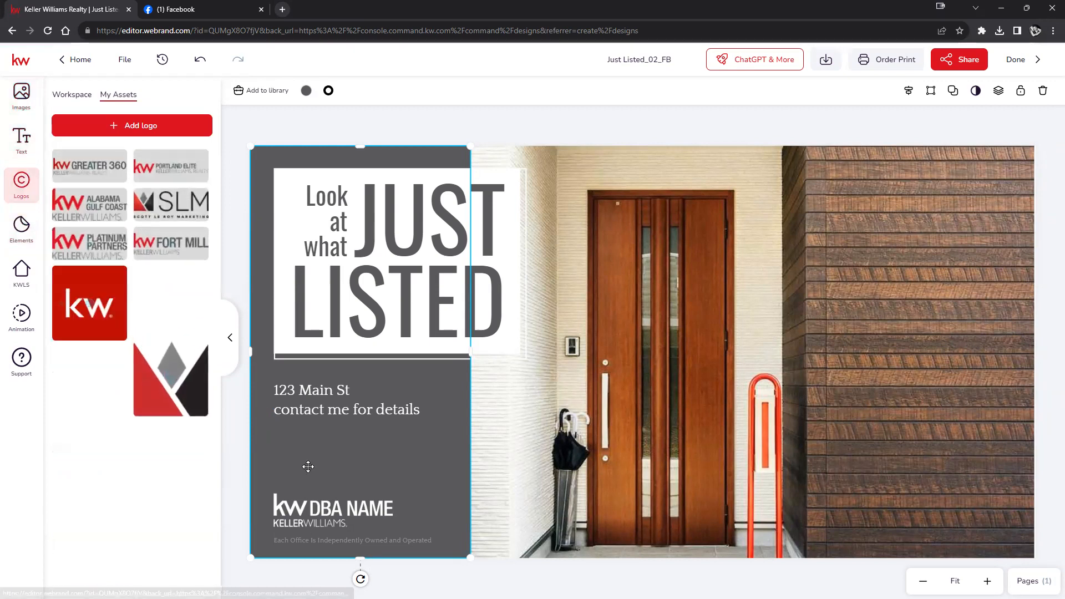
drag(152, 391, 327, 443)
drag(392, 414, 358, 447)
drag(359, 532, 314, 525)
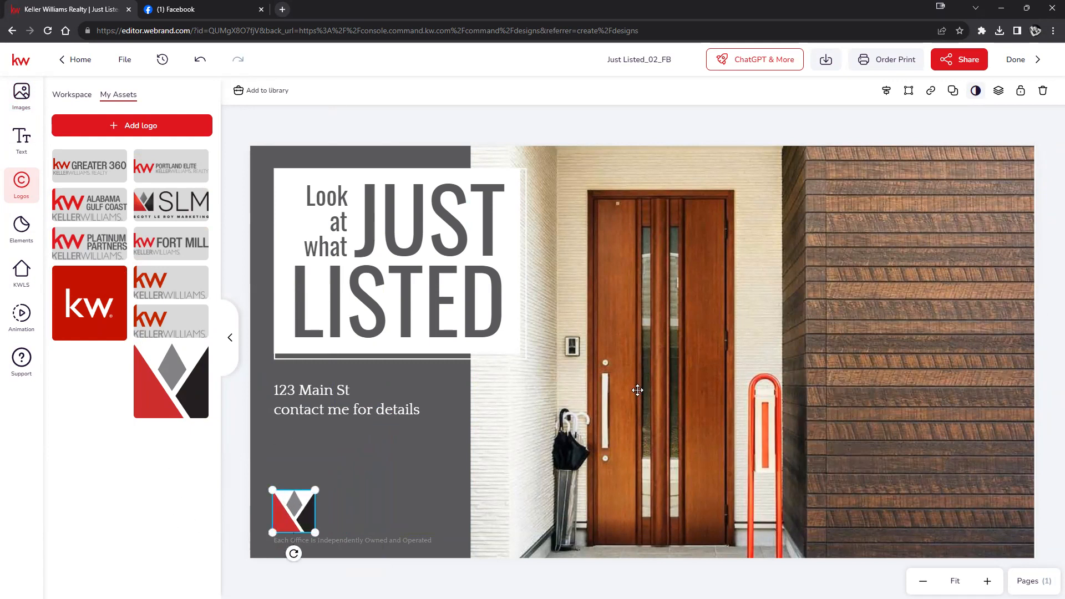
click(21, 271)
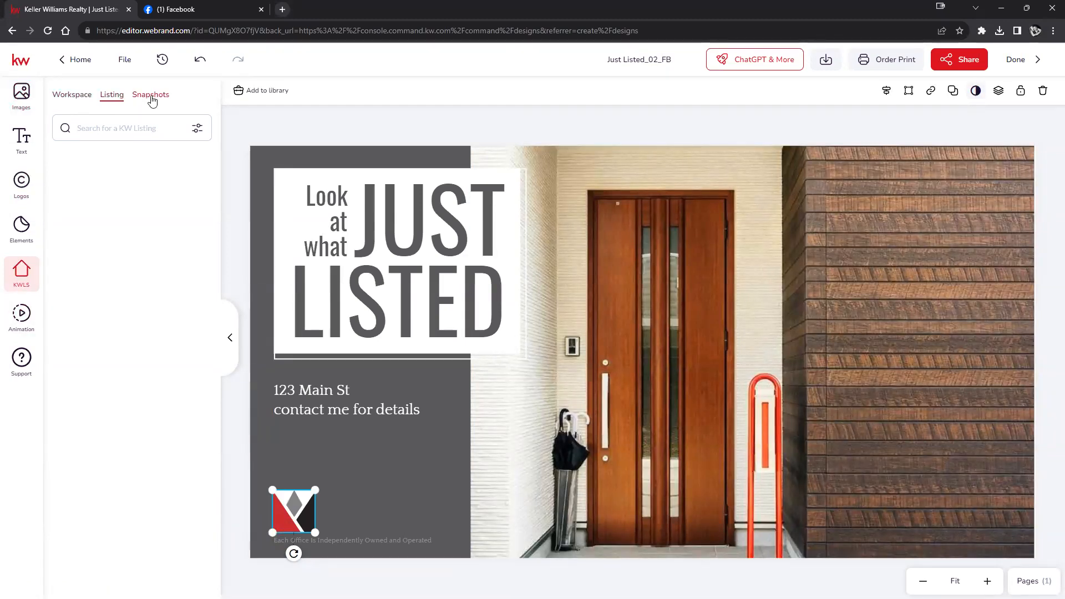
- Search KW listings by address for '123 Main st'
click(149, 127)
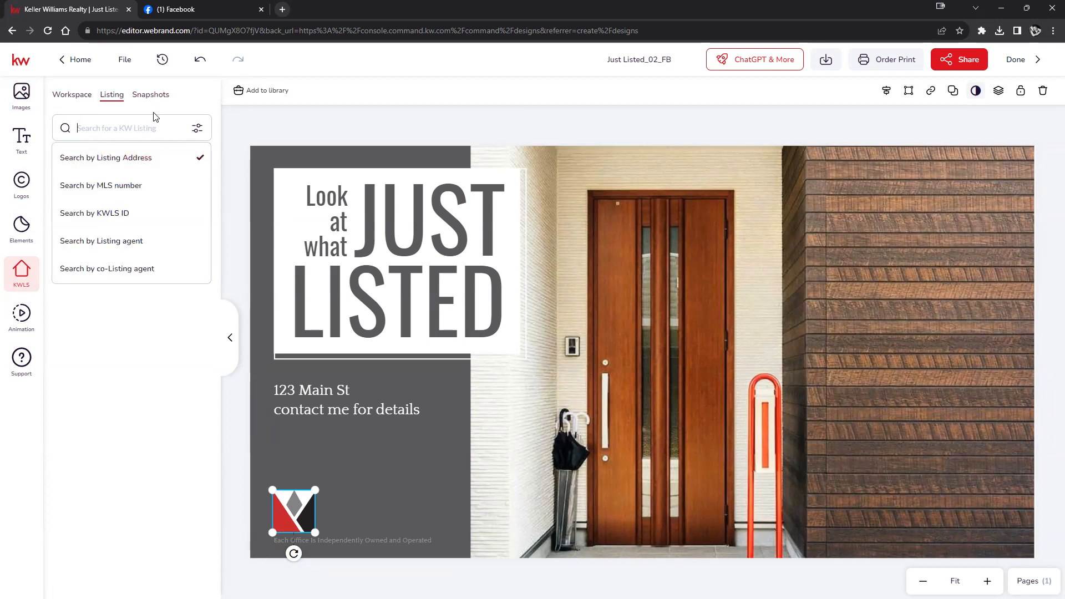
text(123 Main st)
key(Return)
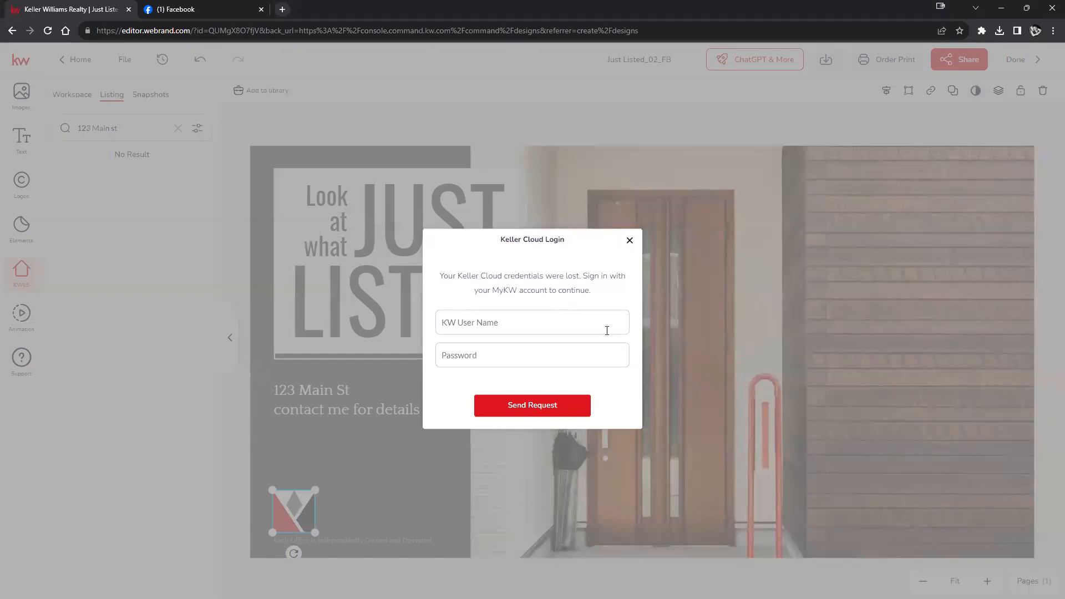
- Dismiss the Keller Cloud Login prompt and switch the search to Snapshots
click(629, 242)
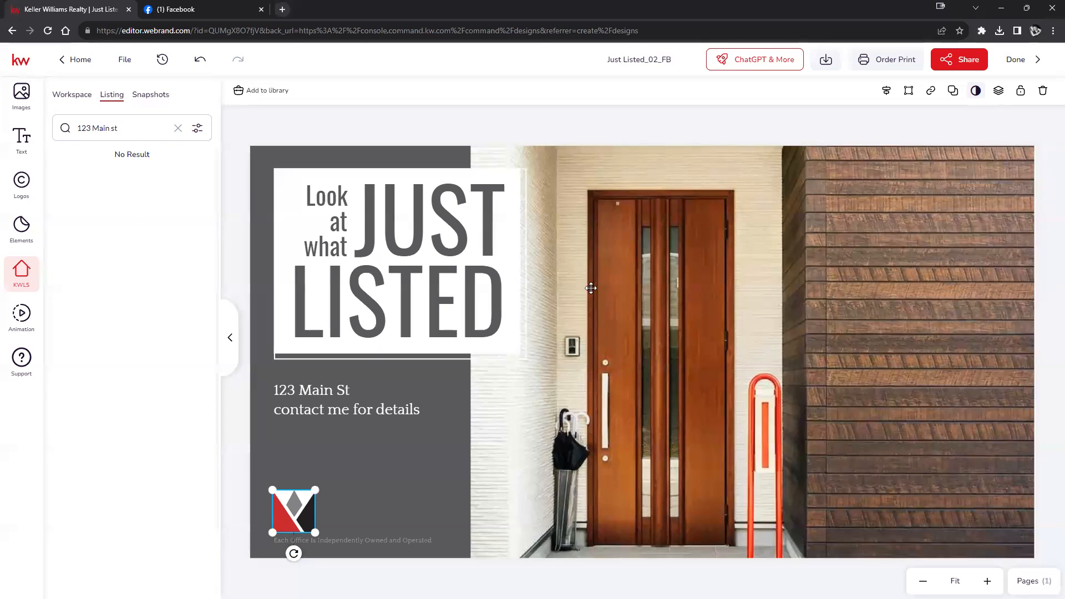
click(144, 126)
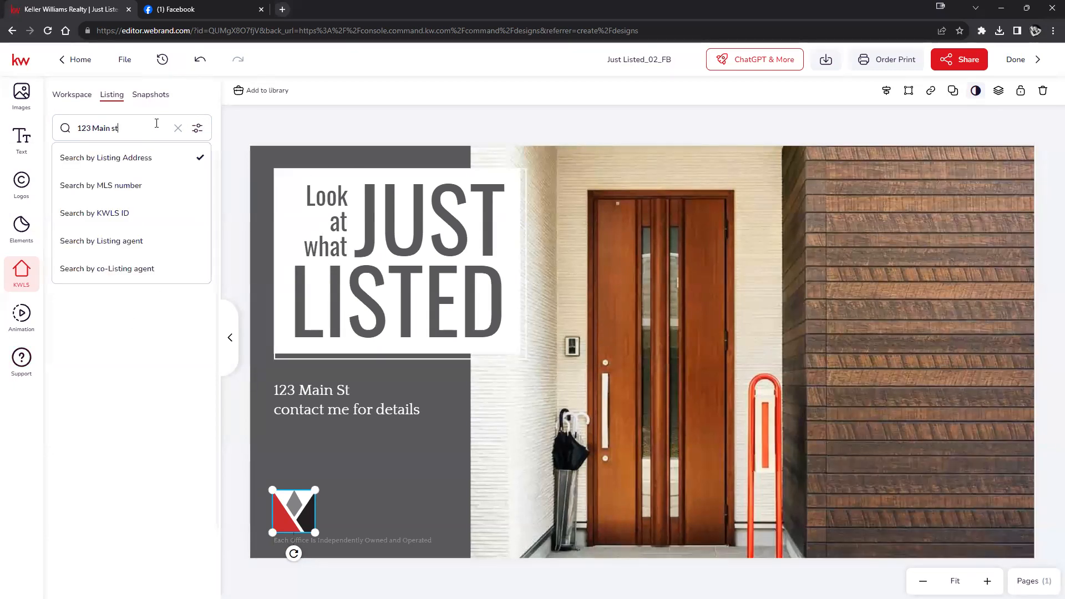
click(136, 101)
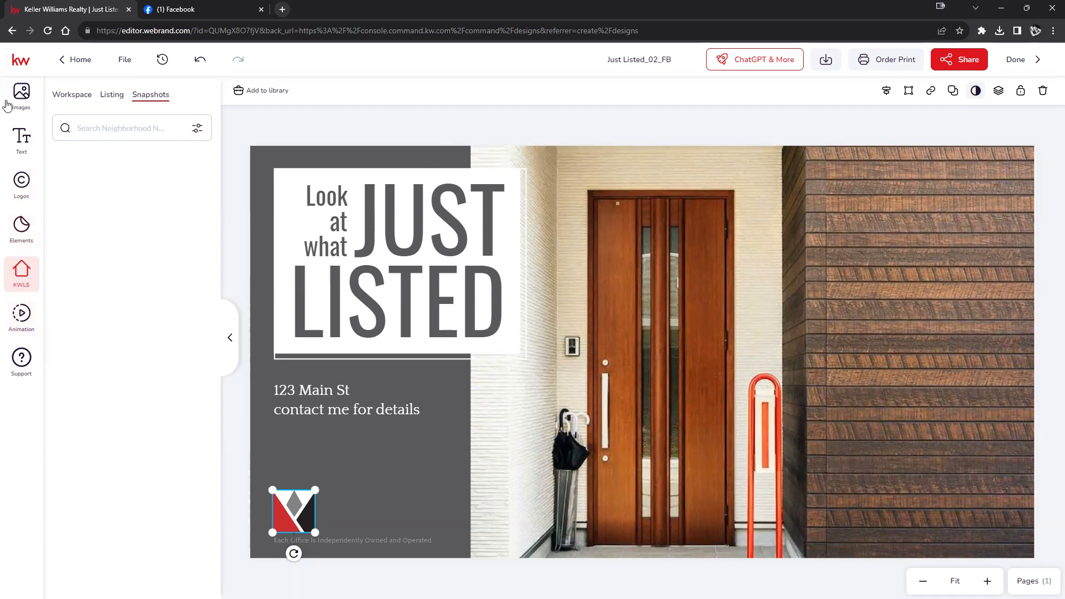
- Upload the house photo and drop it onto the door photo beside the 123 Main St text
click(20, 96)
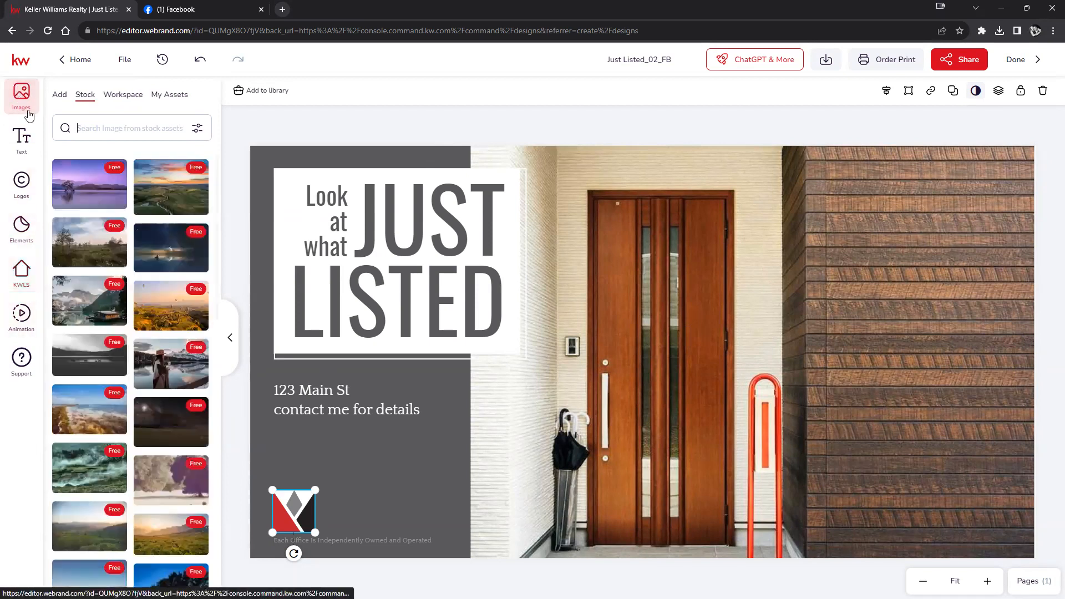
click(57, 96)
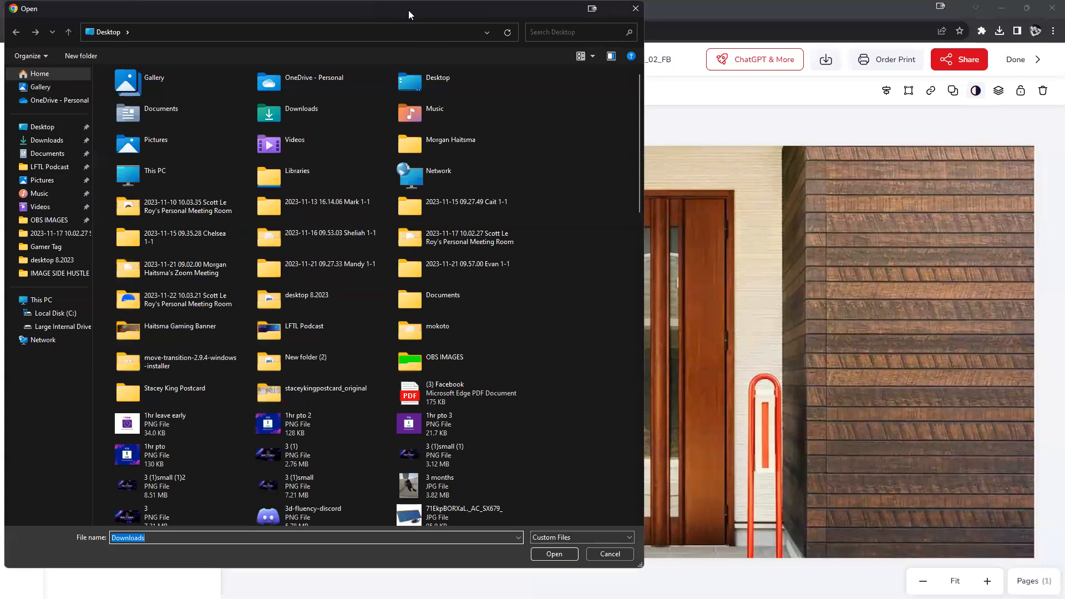
key(Escape)
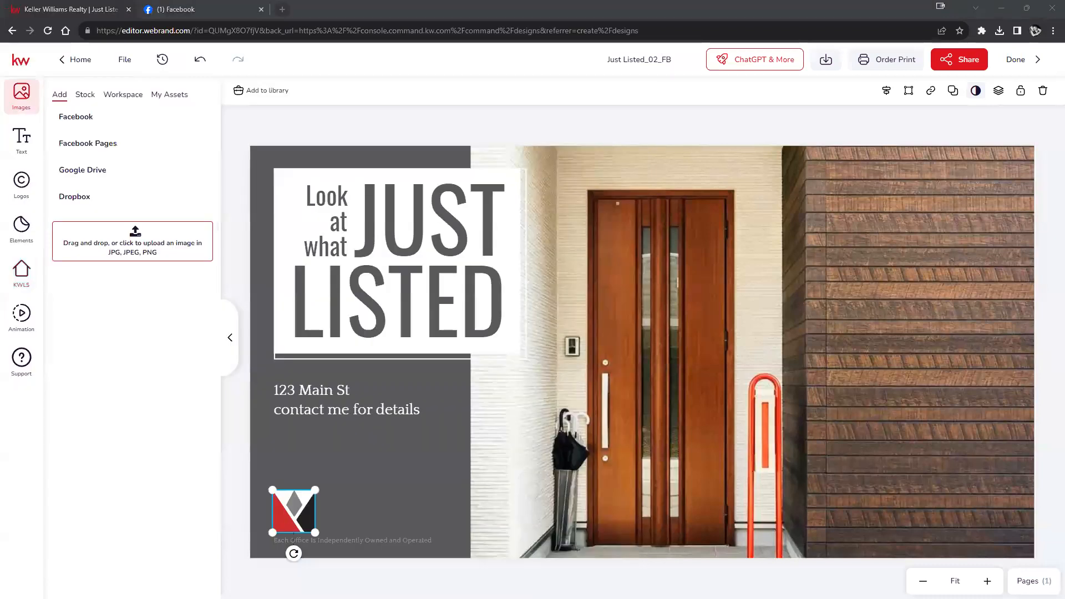
drag(859, 300, 118, 250)
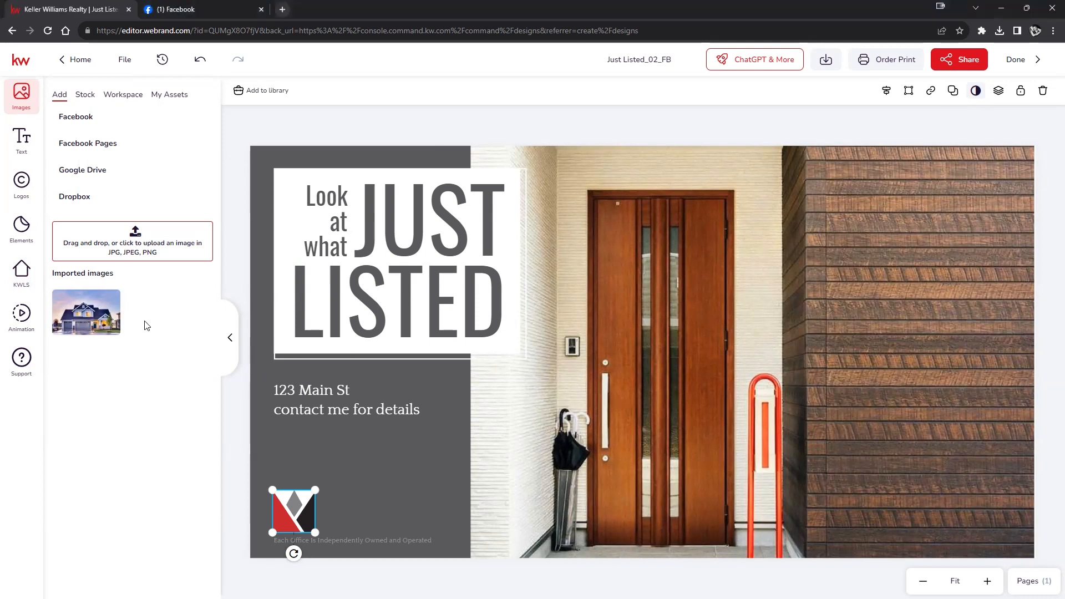
drag(90, 319, 906, 340)
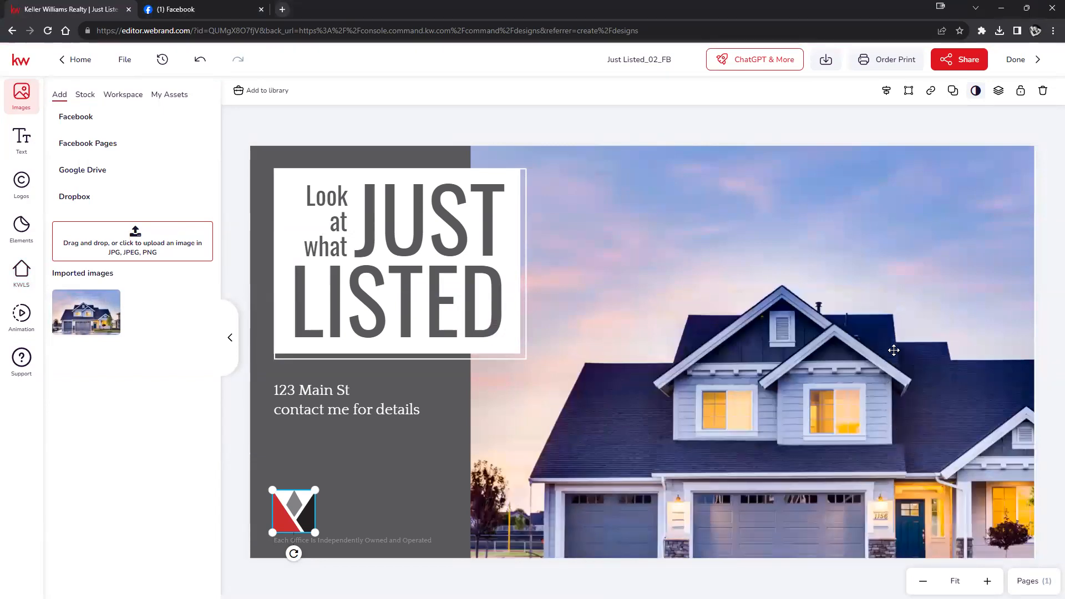
- Reposition the house photo up and left in its frame so the house and driveway show
double_click(895, 345)
drag(875, 357, 860, 187)
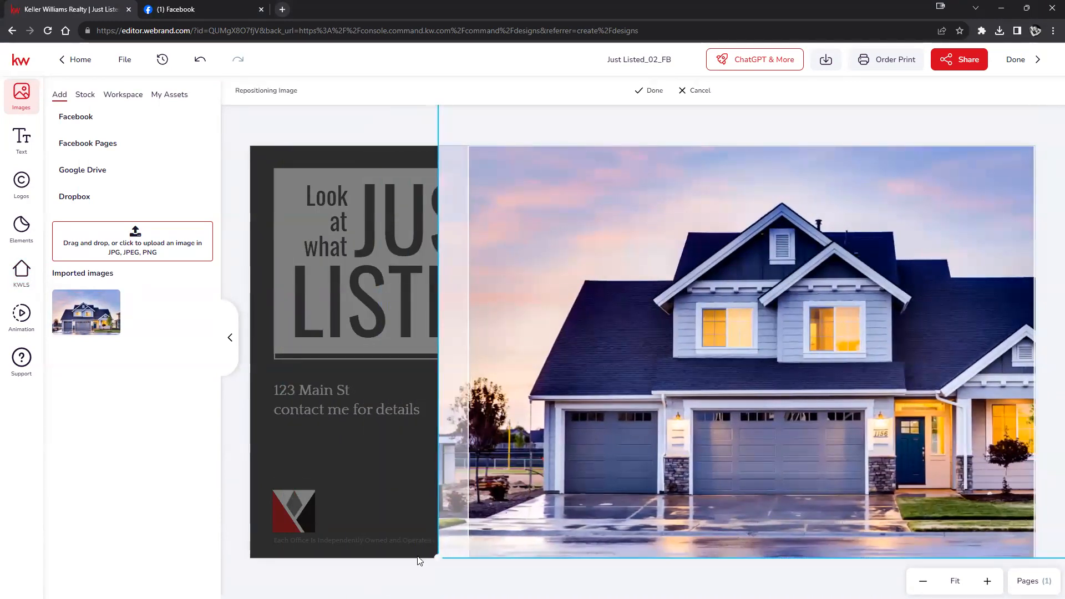
mouse_move(493, 507)
mouse_down()
mouse_move(407, 507)
mouse_move(493, 507)
mouse_up()
drag(453, 364, 392, 346)
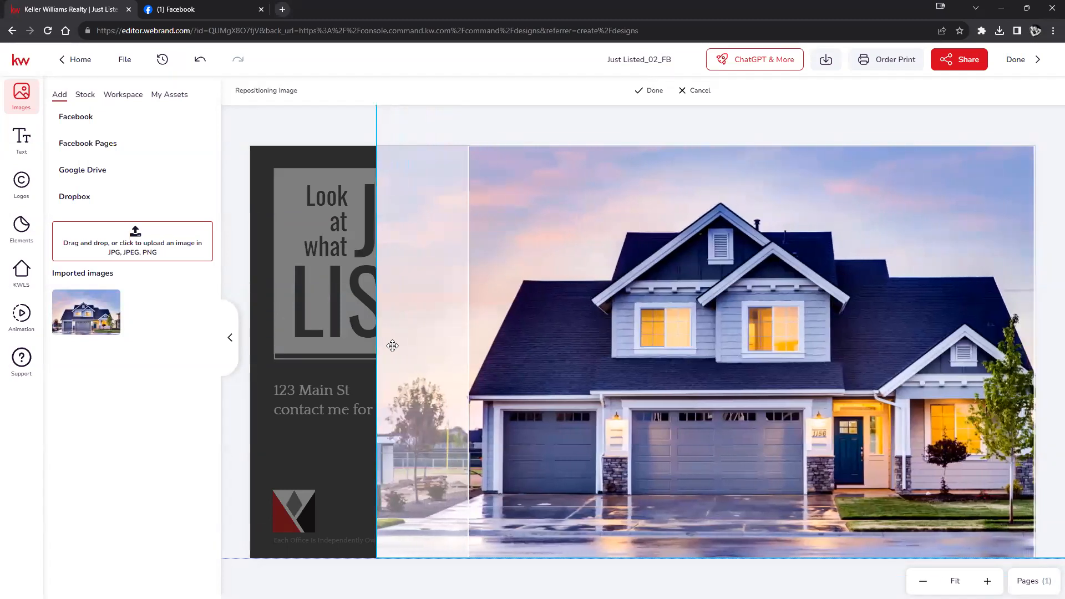
click(650, 92)
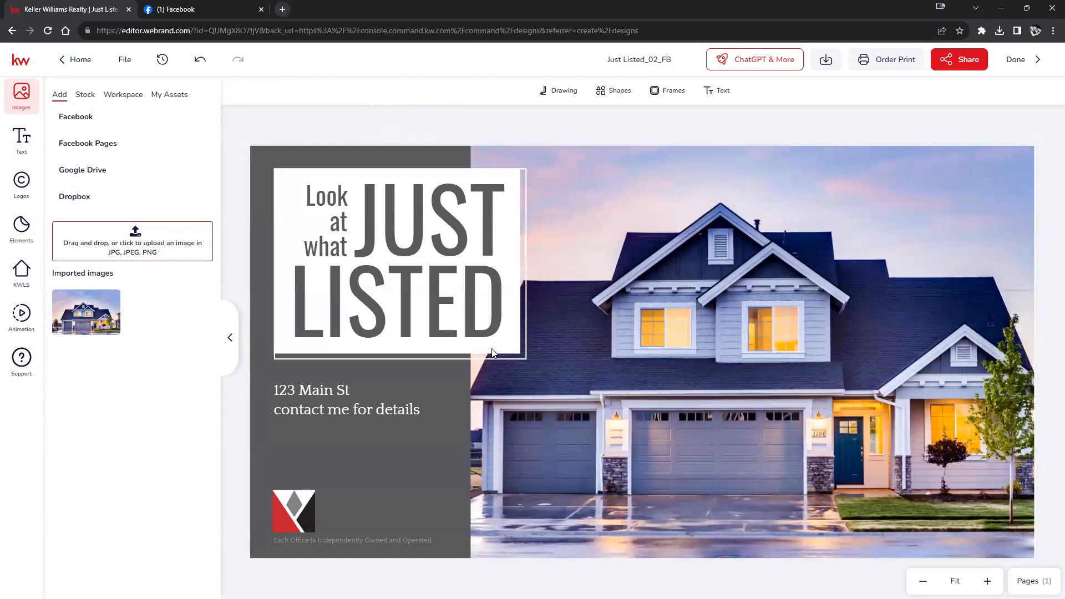
click(411, 470)
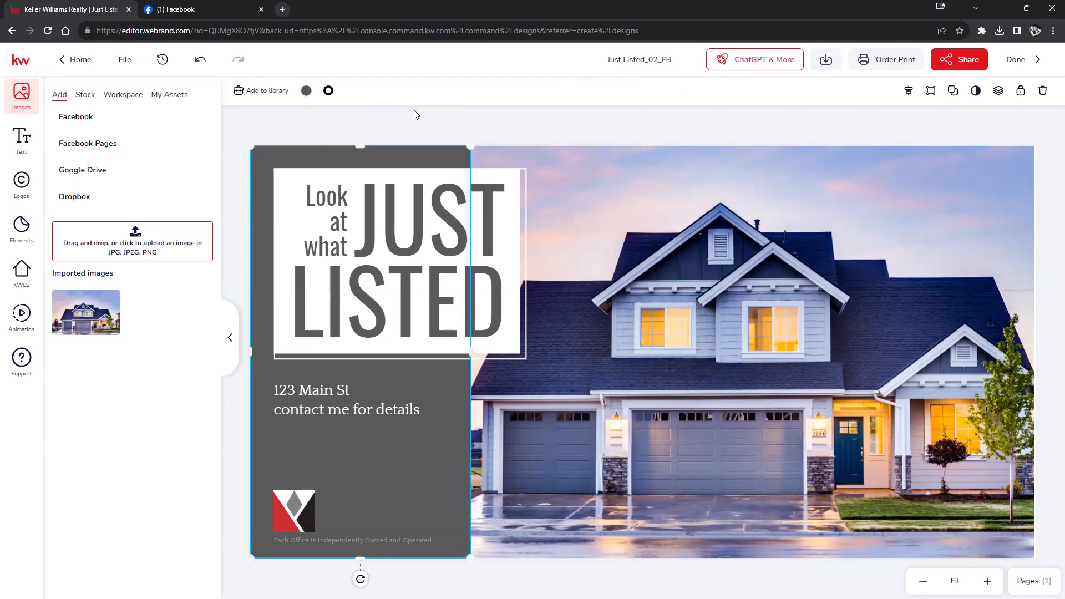
- Fill the left panel with deep blue 17439B, then bring up the PNG download options
click(306, 90)
drag(379, 238, 384, 256)
click(416, 332)
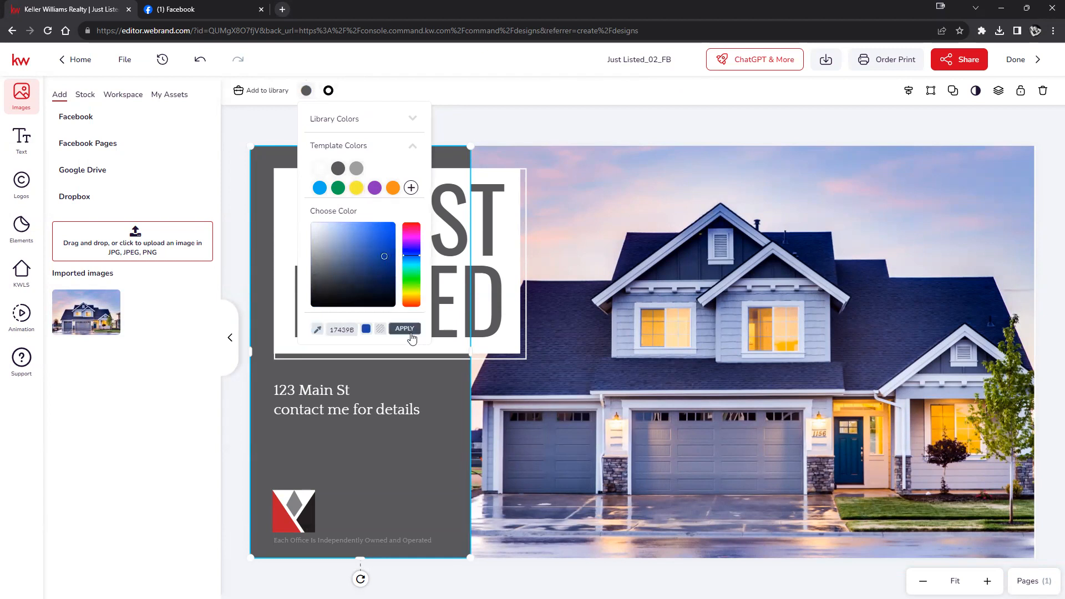
click(1046, 190)
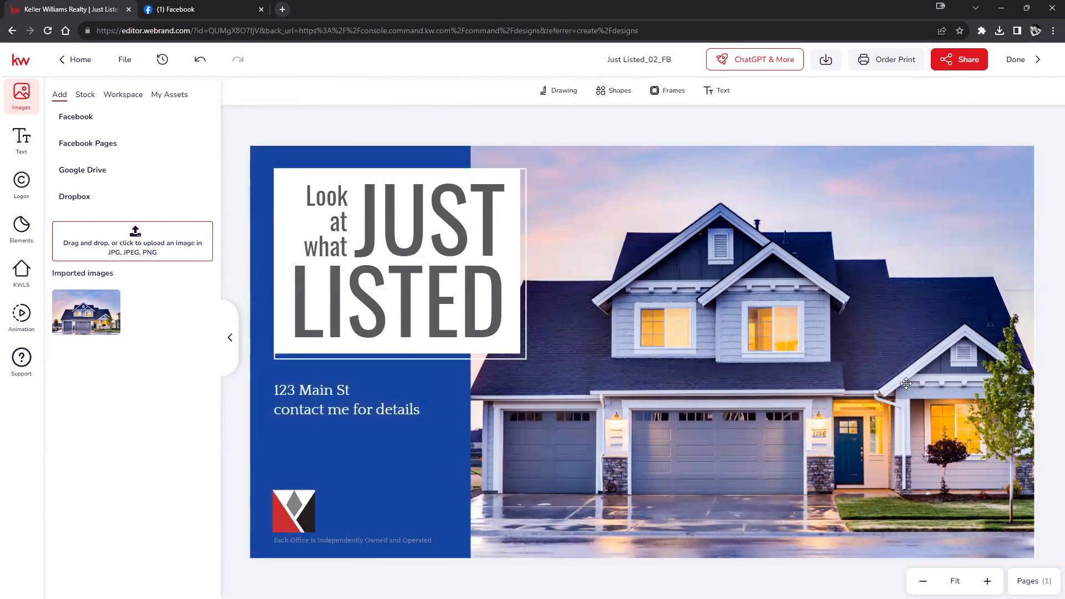
click(822, 66)
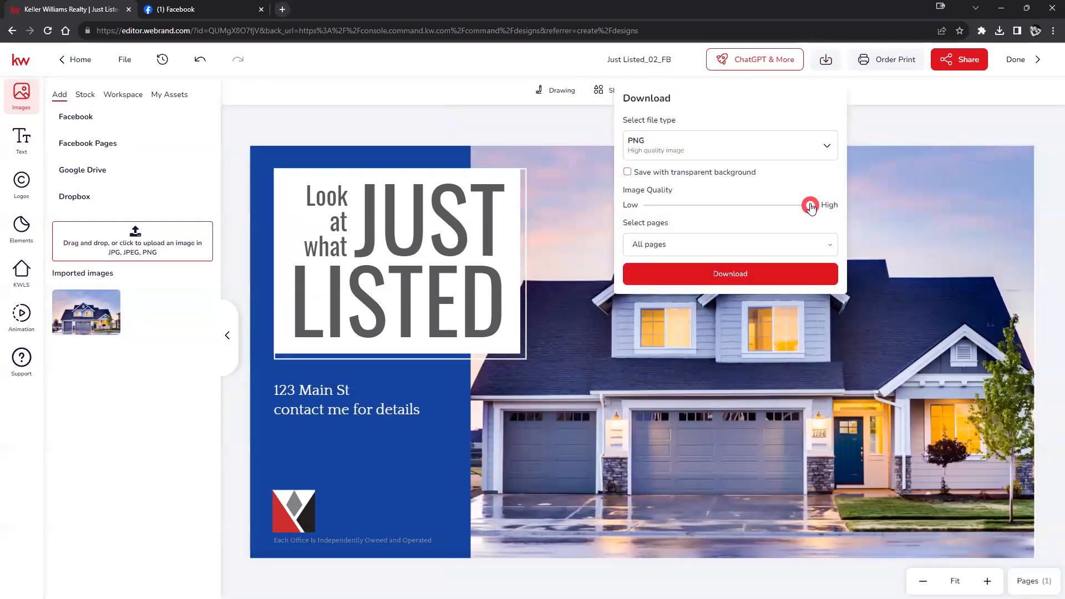
- Save Just Listed_02_FB as a PNG and return to My Projects
click(715, 272)
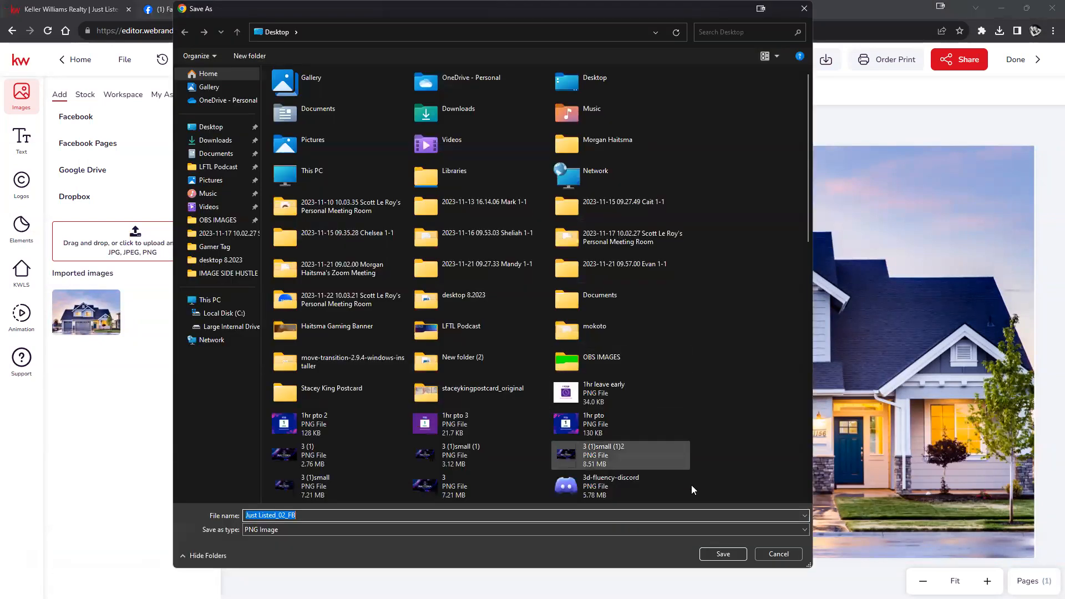
click(735, 550)
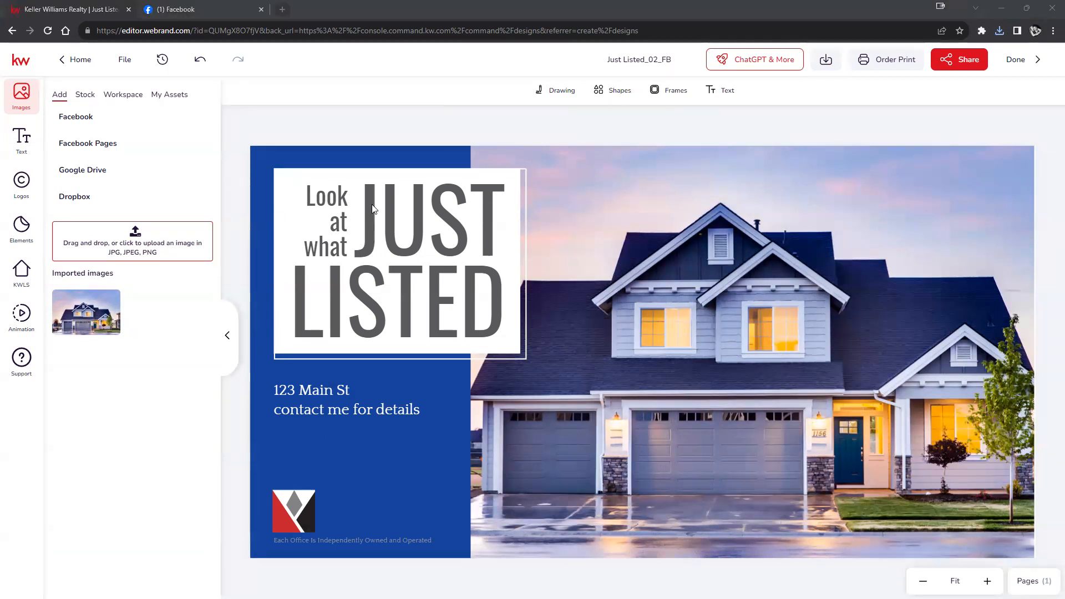
click(56, 10)
click(65, 69)
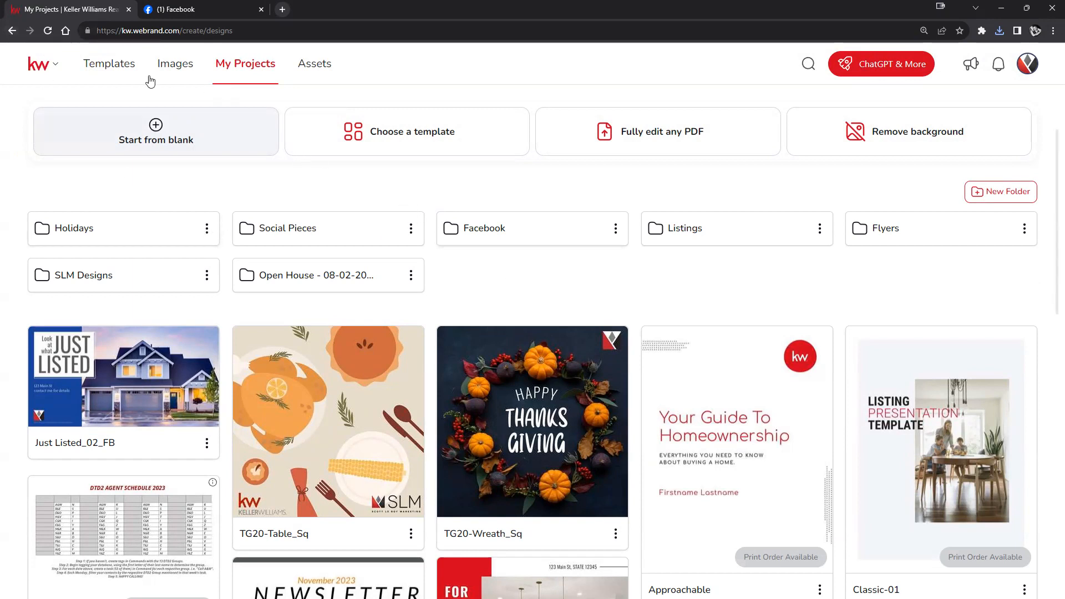
- Navigate back to Command Designs and open Campaigns from the expanded sidebar
click(11, 31)
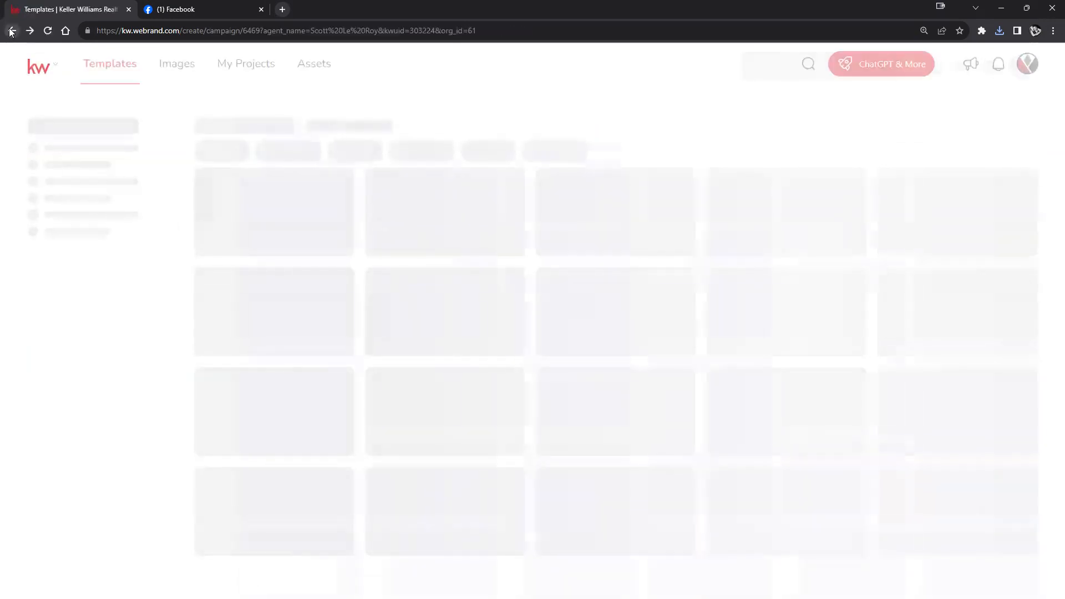
click(11, 30)
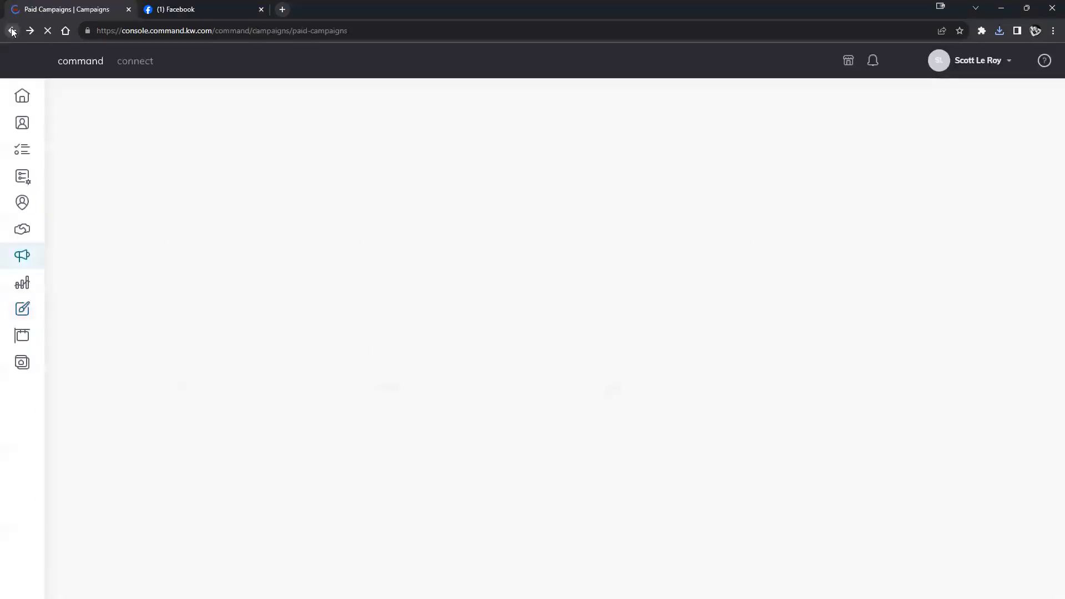
click(30, 31)
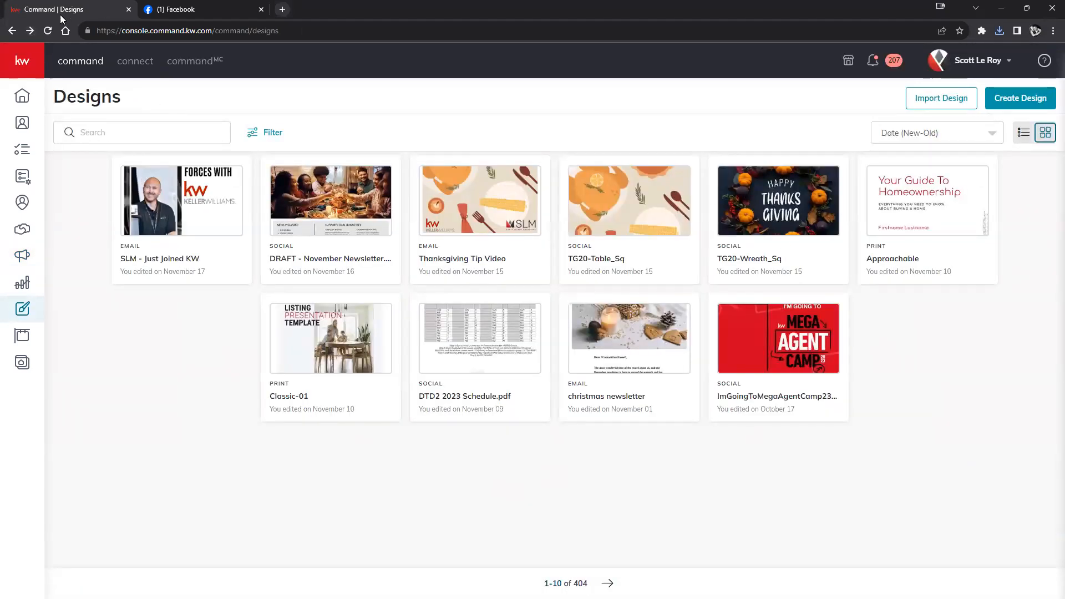
click(48, 31)
click(23, 69)
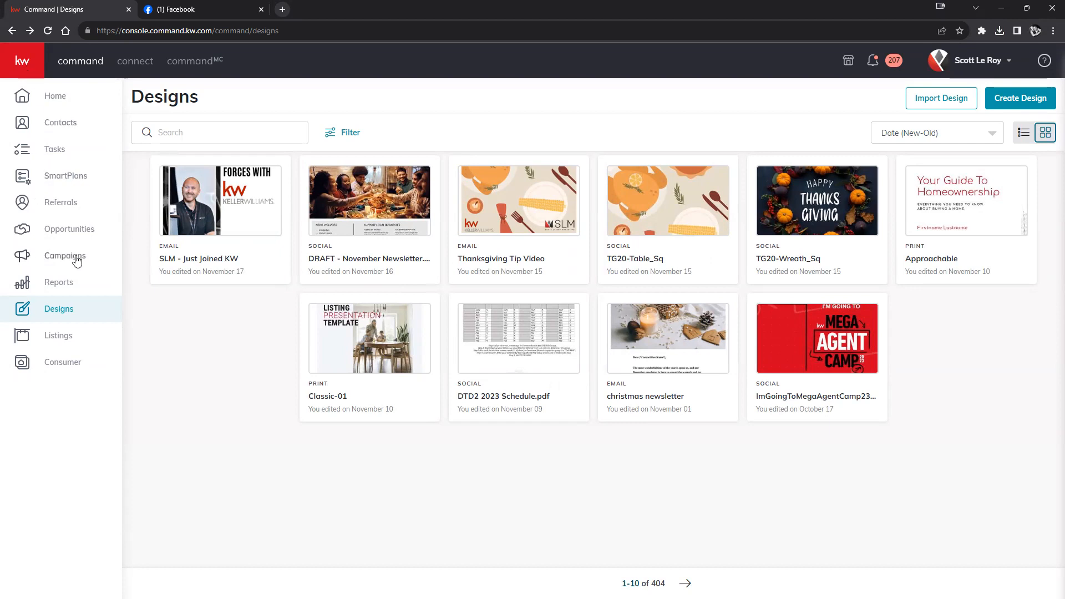
click(54, 260)
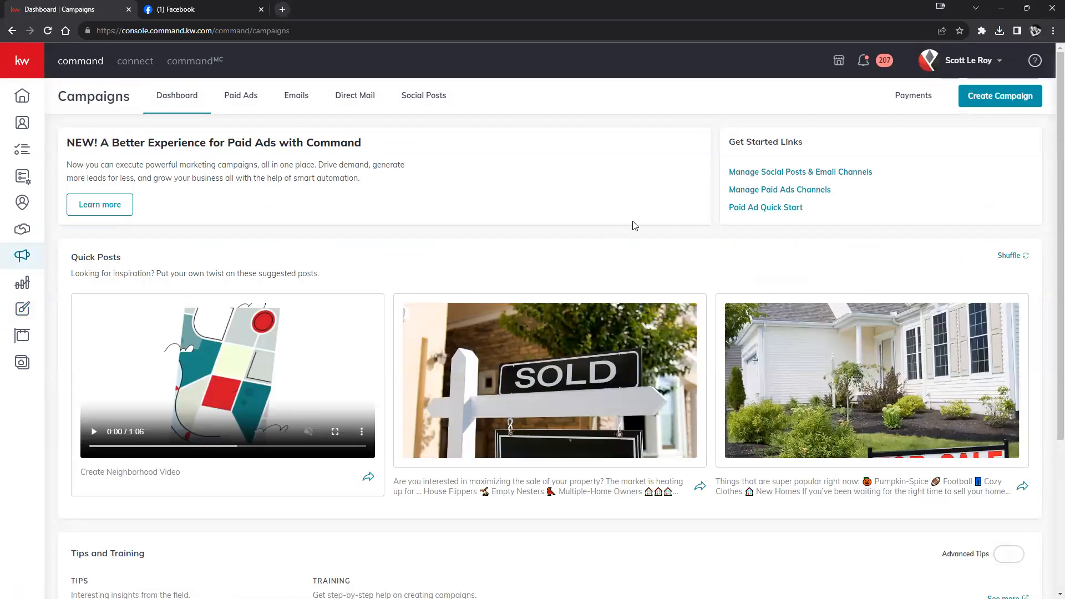
- Review the Paid Ads campaigns overview and start creating a new campaign
scroll(638, 222, down, 4)
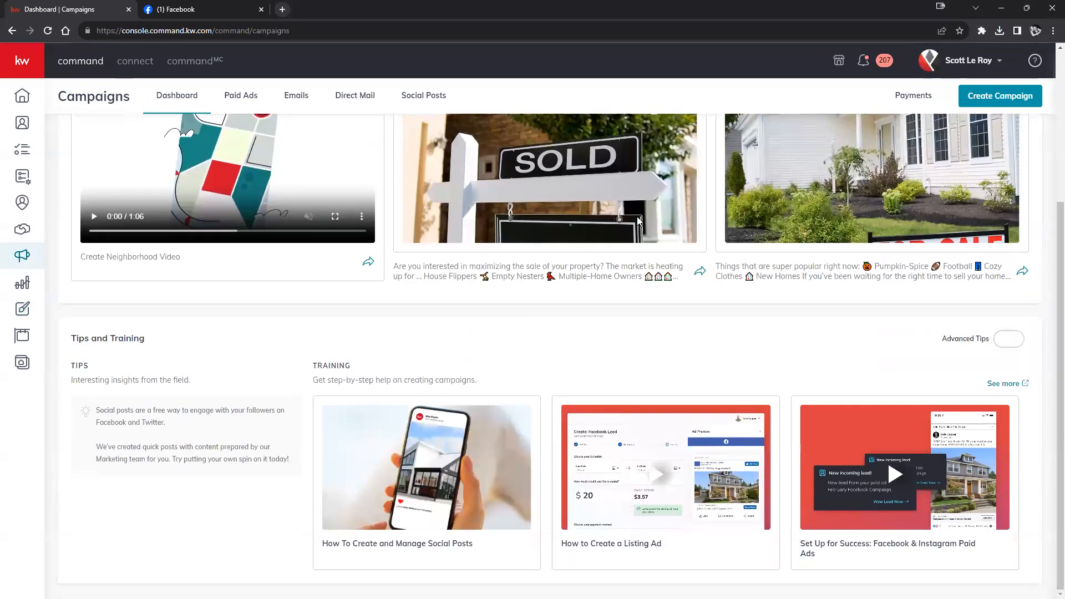
scroll(638, 223, up, 4)
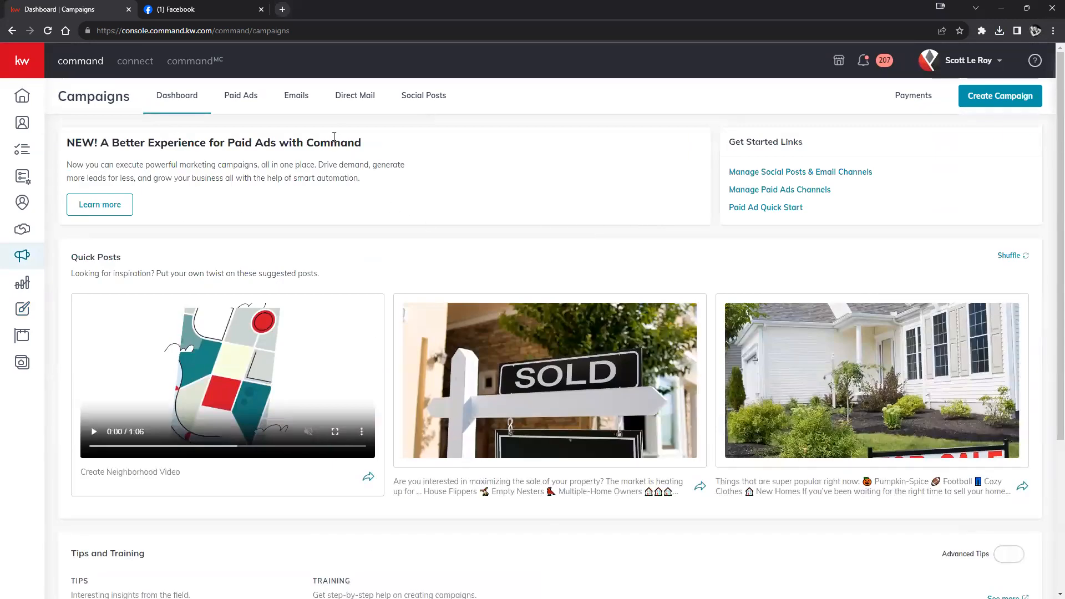
click(238, 96)
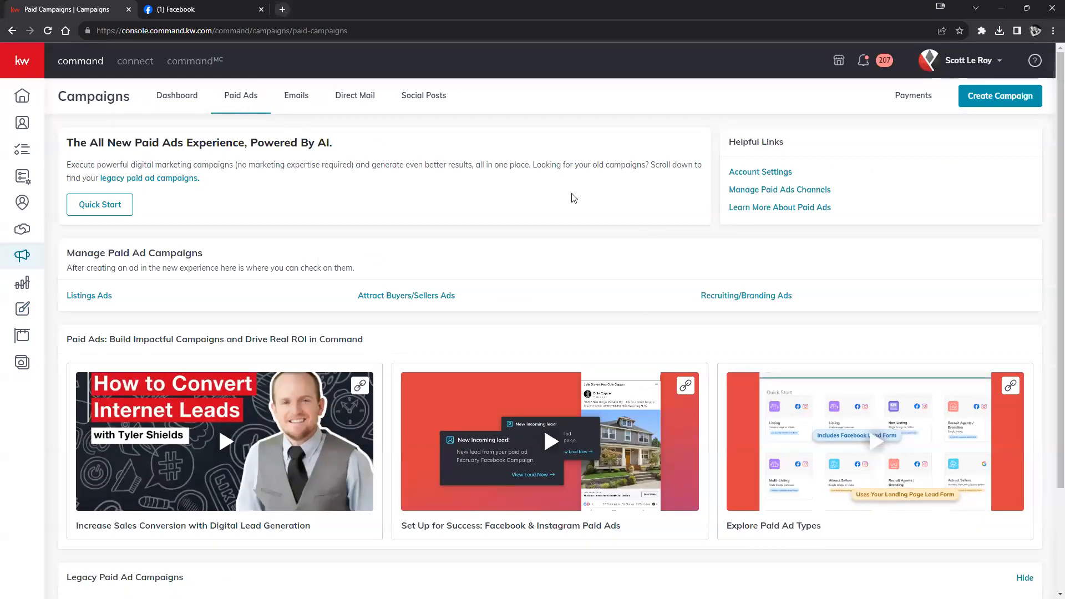
scroll(571, 198, down, 3)
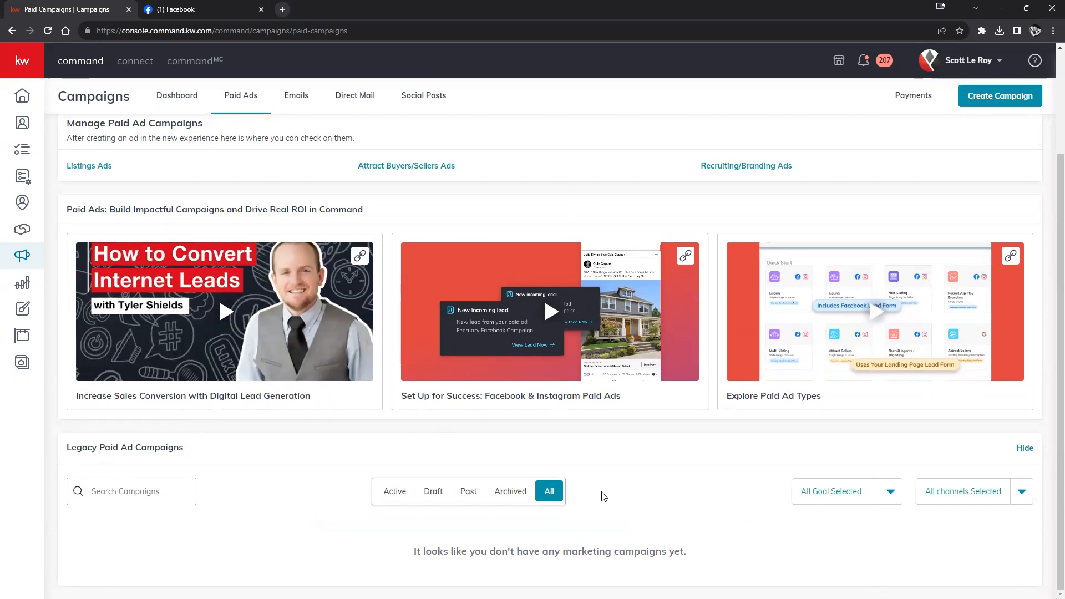
scroll(606, 498, up, 3)
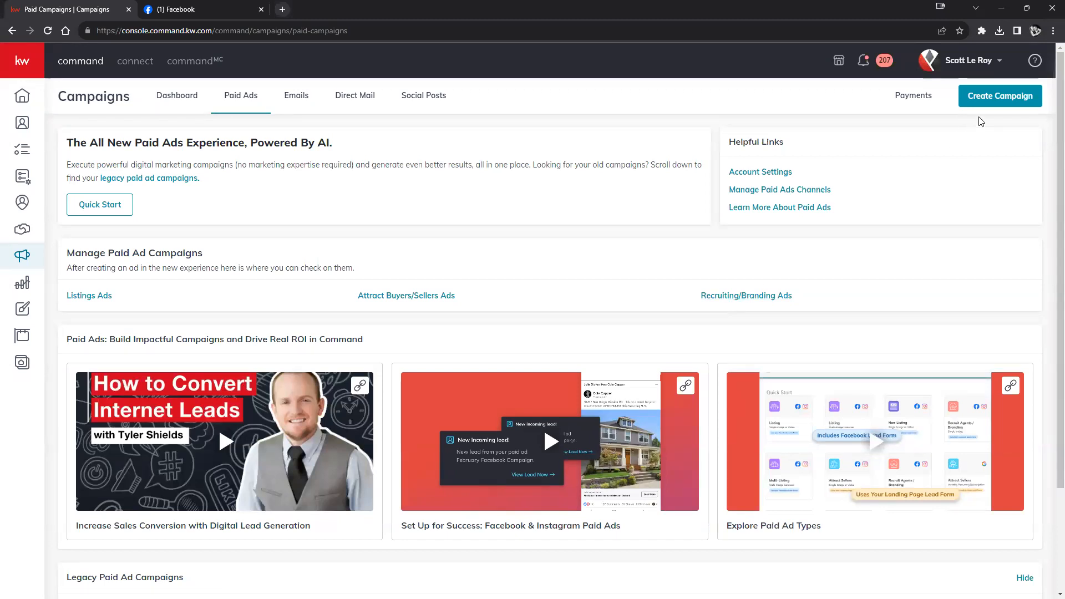
click(999, 103)
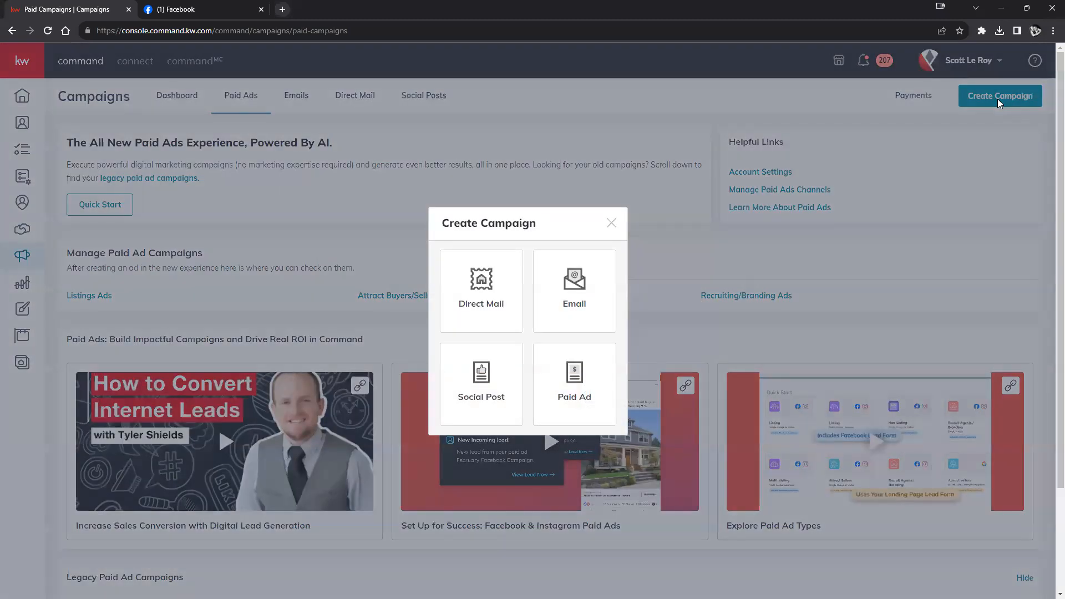
- Choose Paid Ad as the new campaign type
click(555, 404)
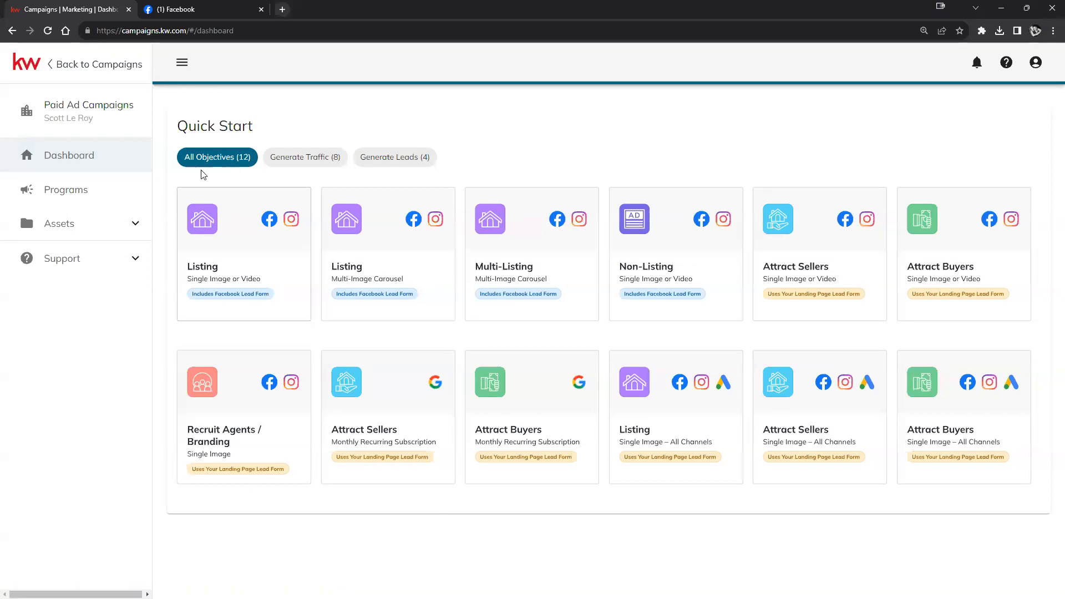
- Browse the Programs, Facebook Pages, Leads and Media Library pages of Paid Ad Campaigns
click(86, 197)
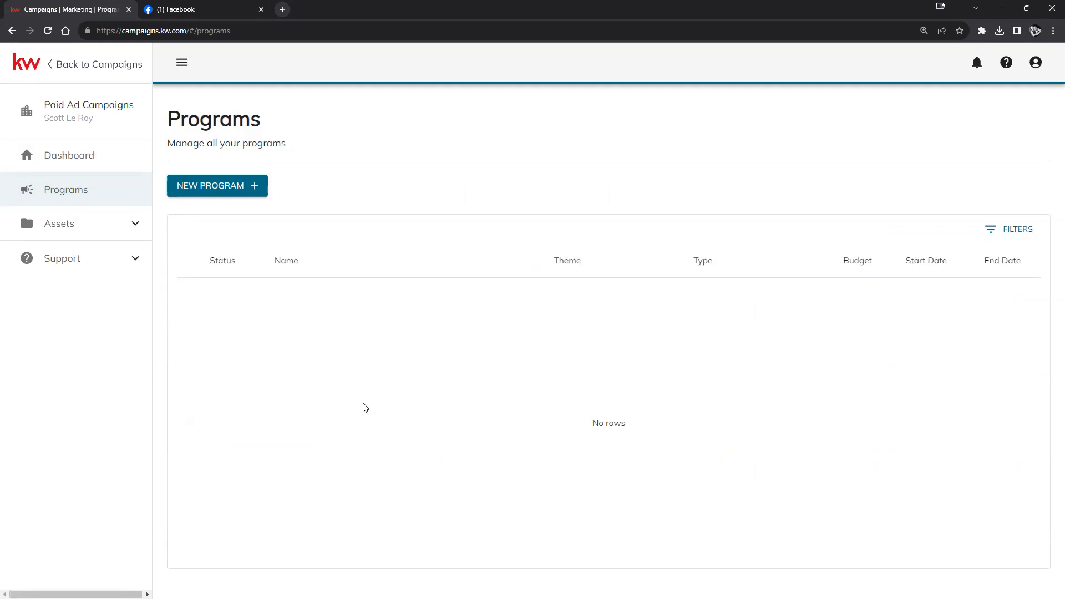
click(124, 228)
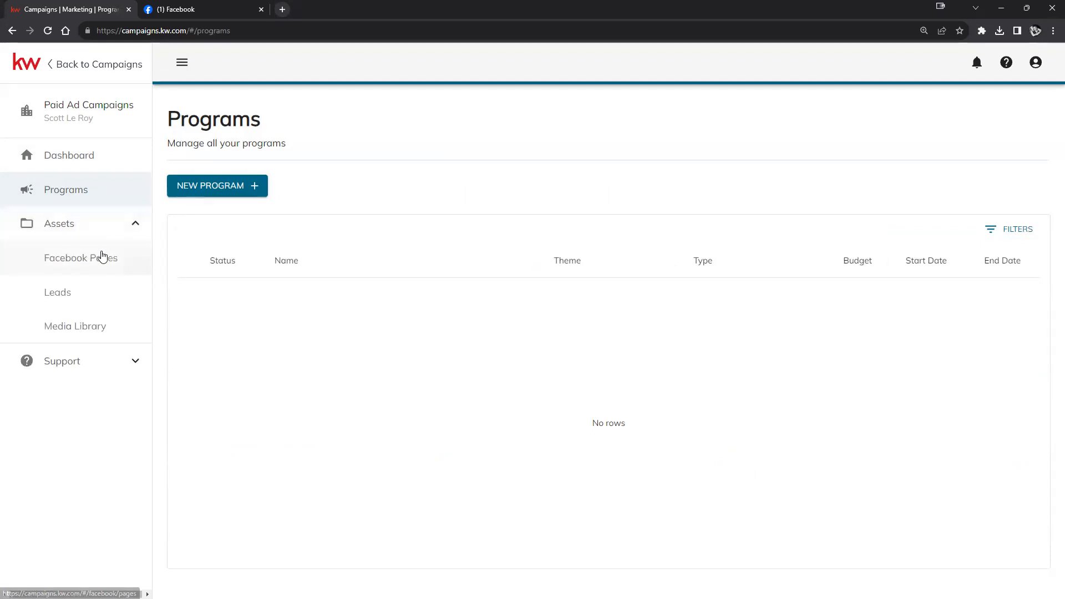
click(103, 256)
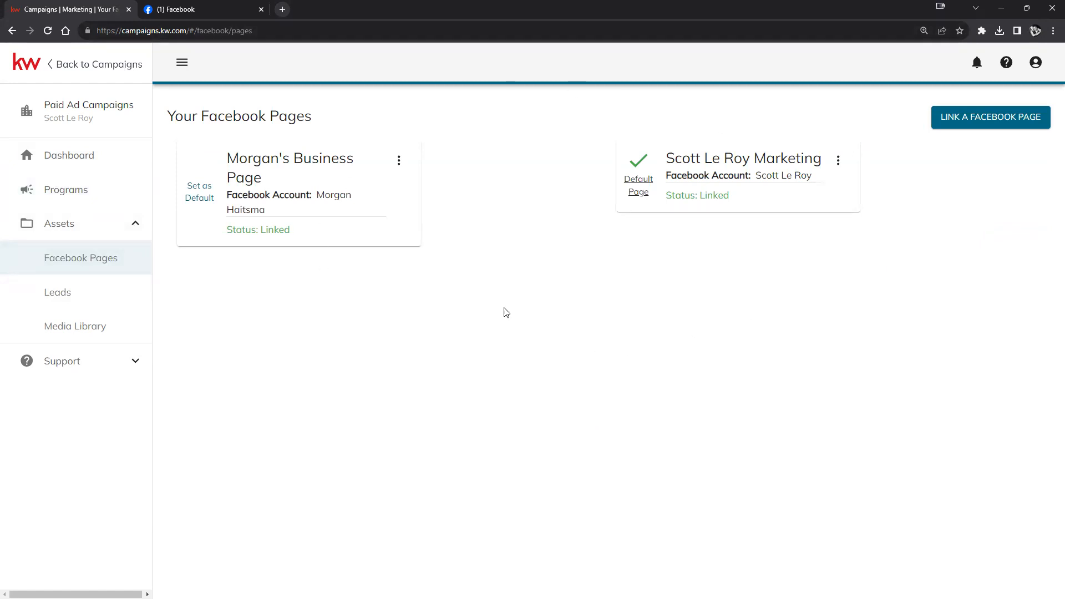
click(58, 294)
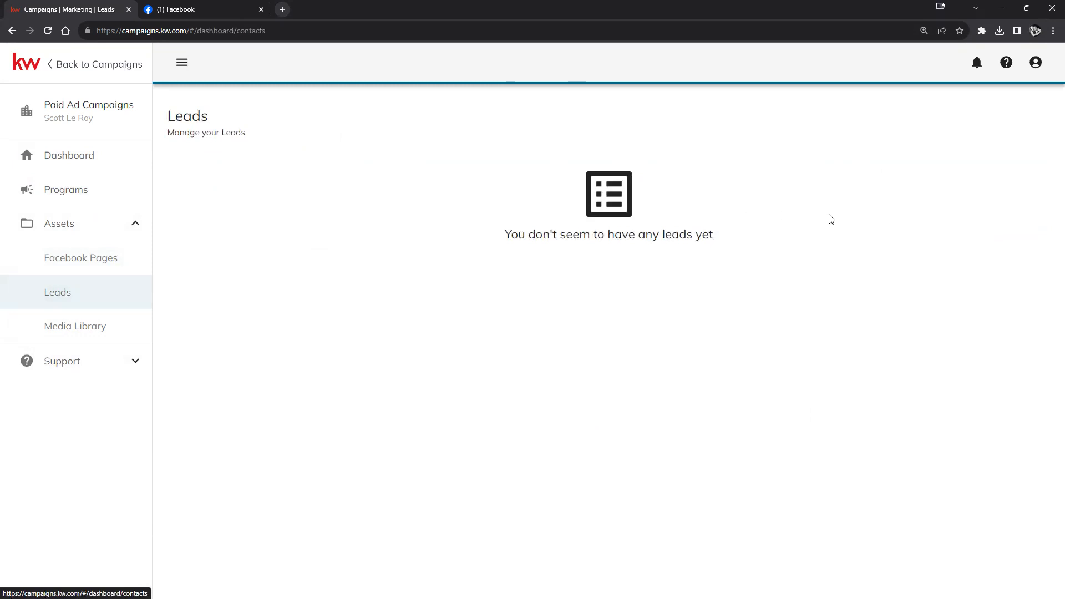
click(71, 325)
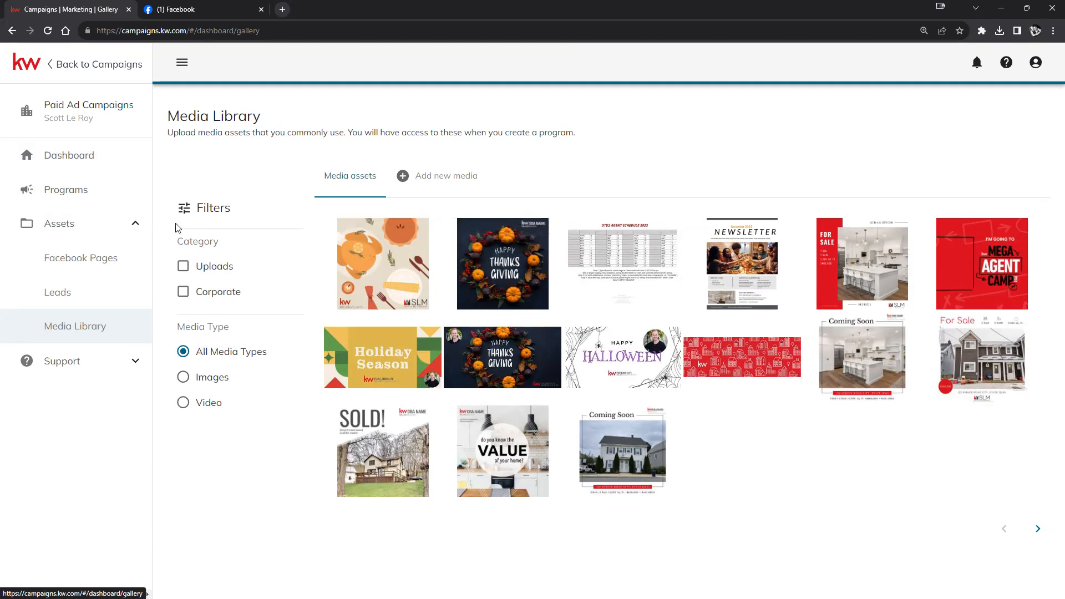
- Collapse Assets, go back to the Quick Start dashboard, then expand Assets again
click(114, 222)
click(75, 164)
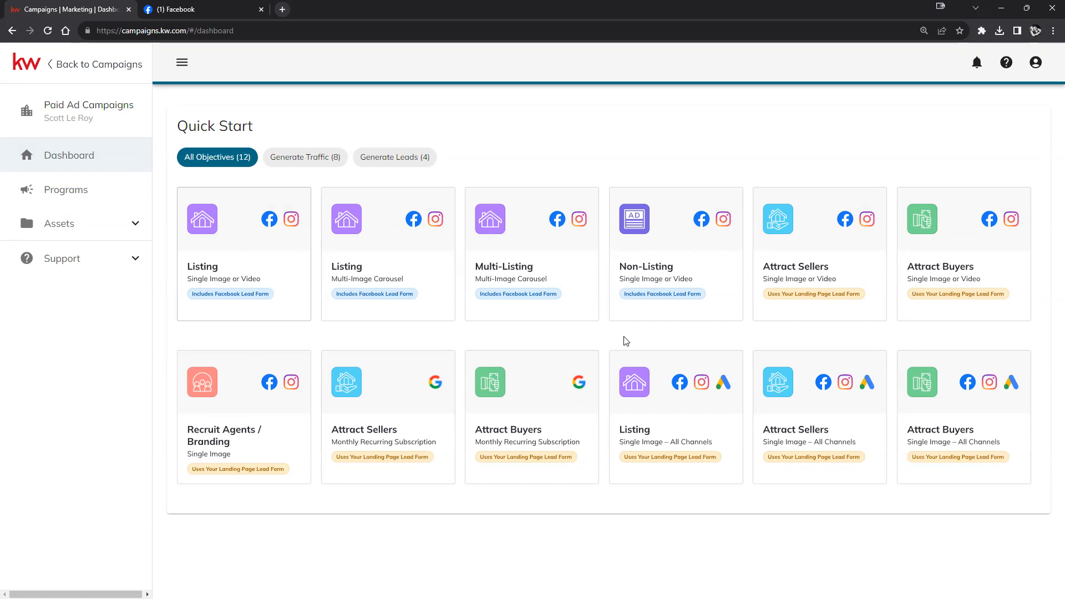
click(128, 226)
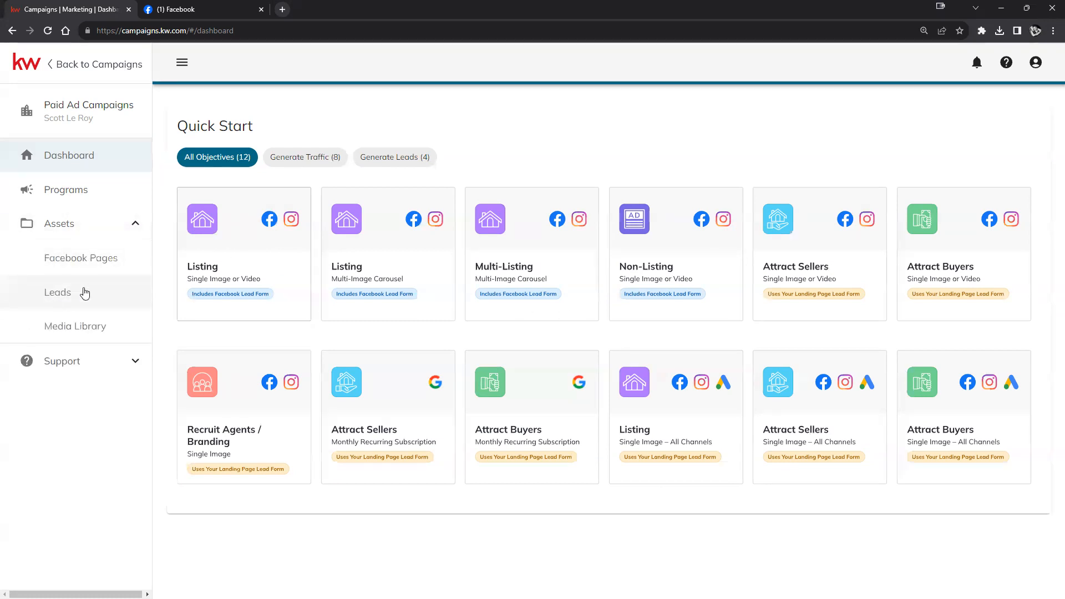
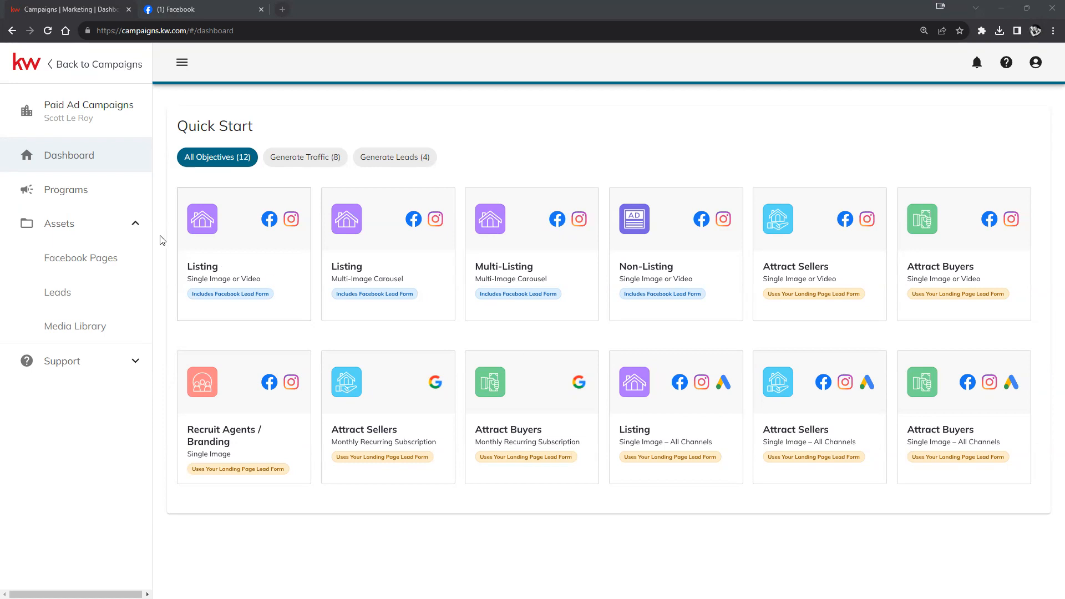
- Start a single-image Listing ad program and link it to the second Facebook business page
click(273, 259)
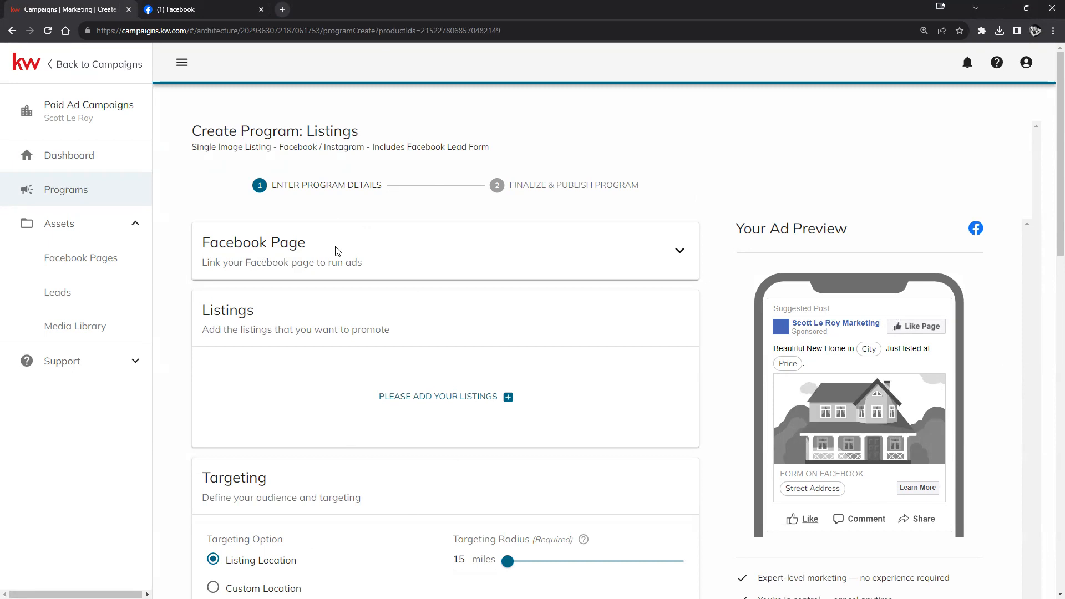
click(681, 249)
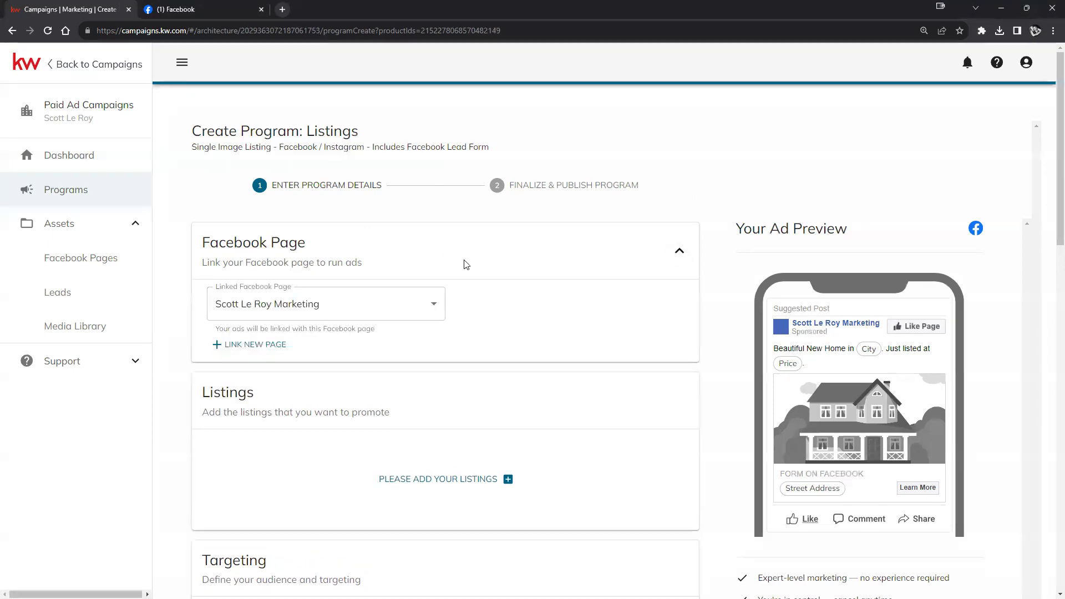
click(434, 304)
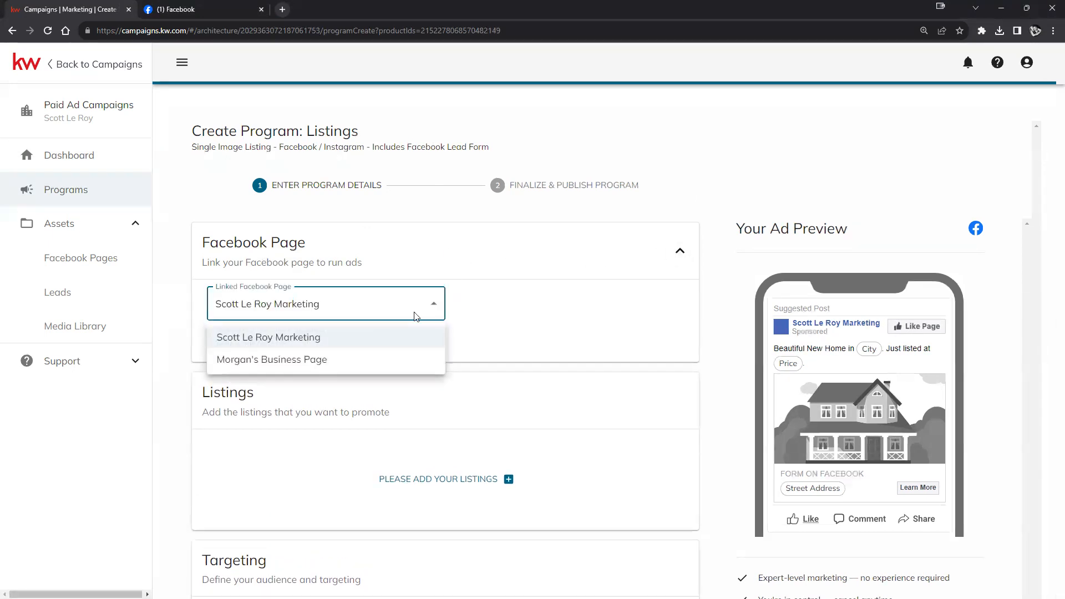
click(330, 361)
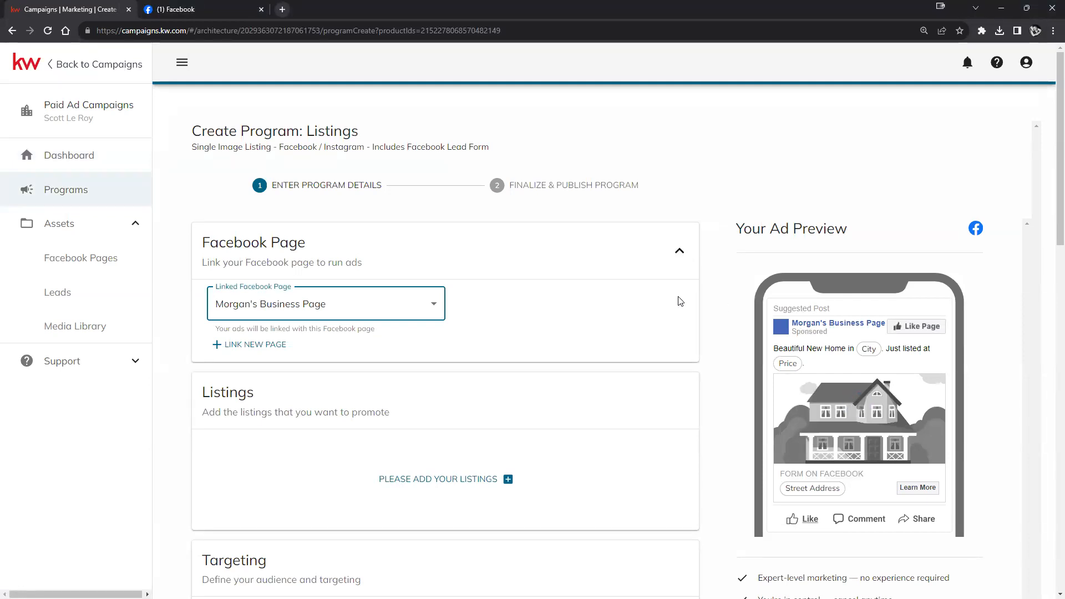
scroll(595, 317, down, 2)
scroll(595, 316, down, 1)
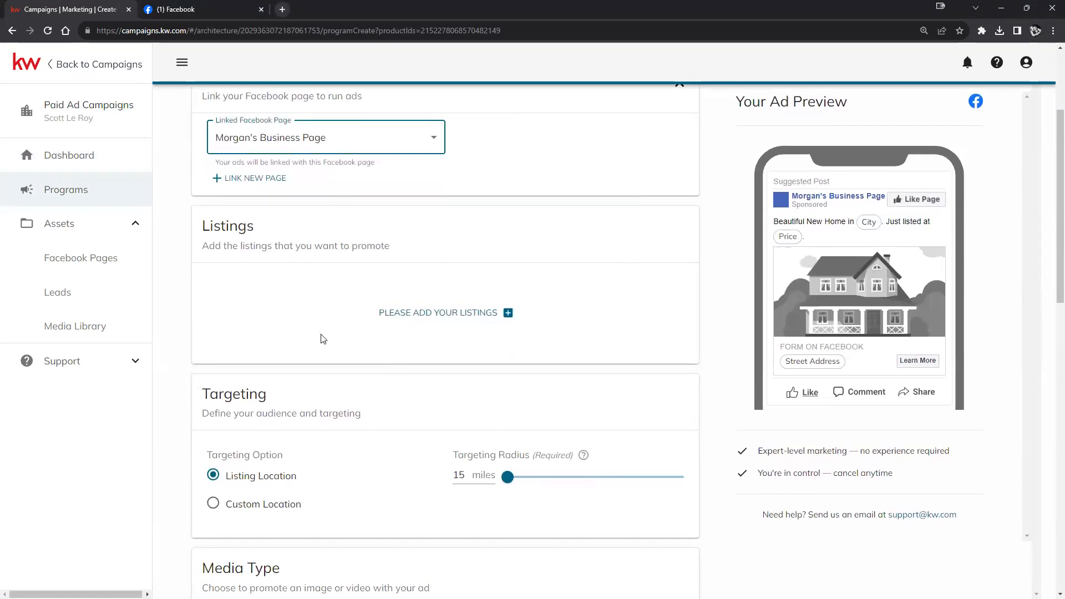
- Filter the listings to promote on Street Address containing 'main st'
click(446, 315)
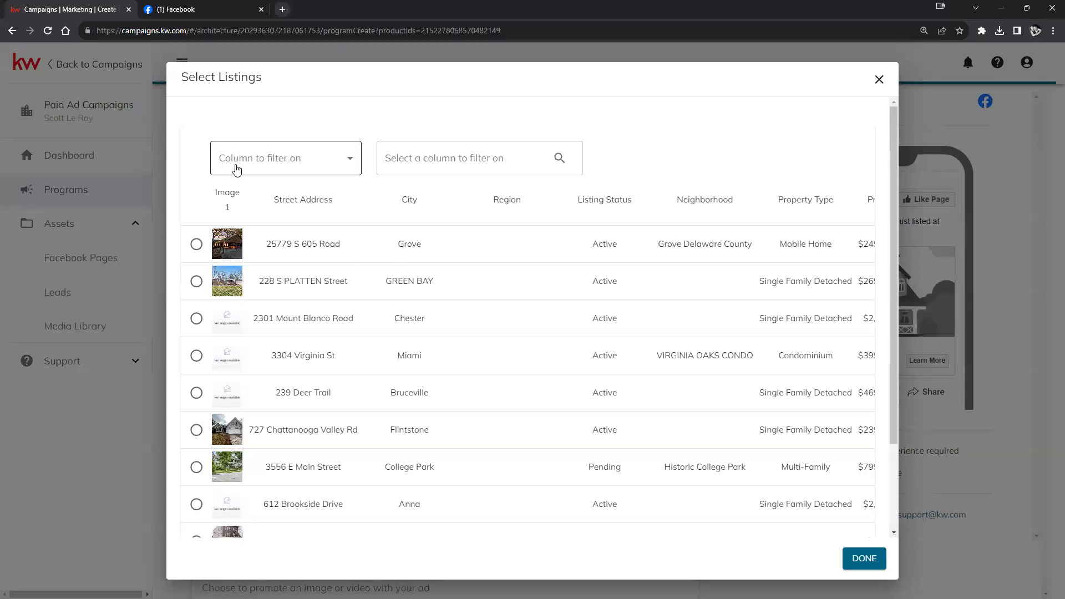
click(324, 160)
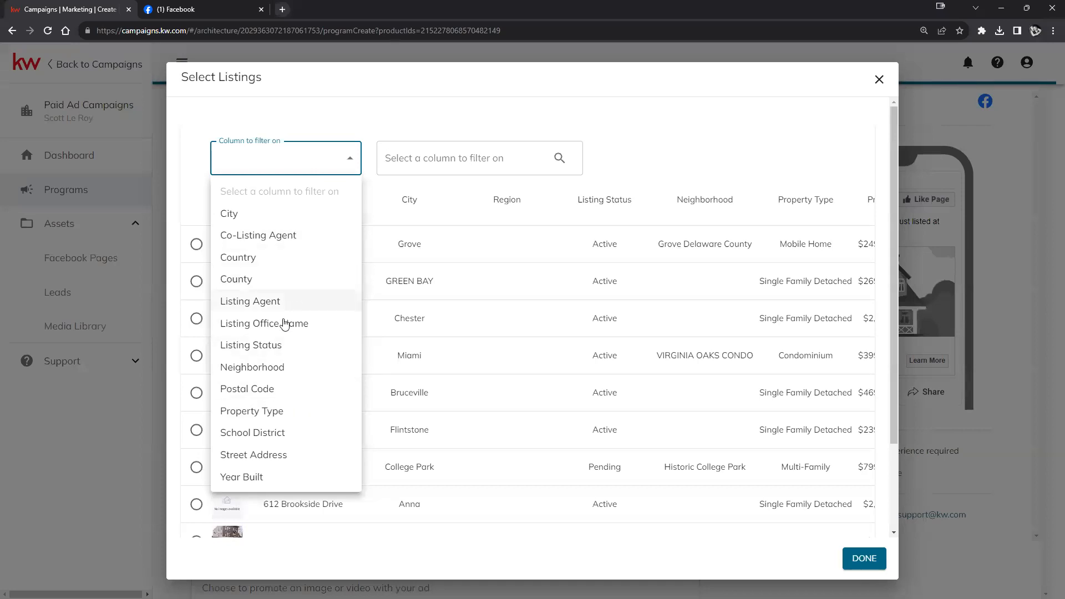
click(252, 455)
click(464, 161)
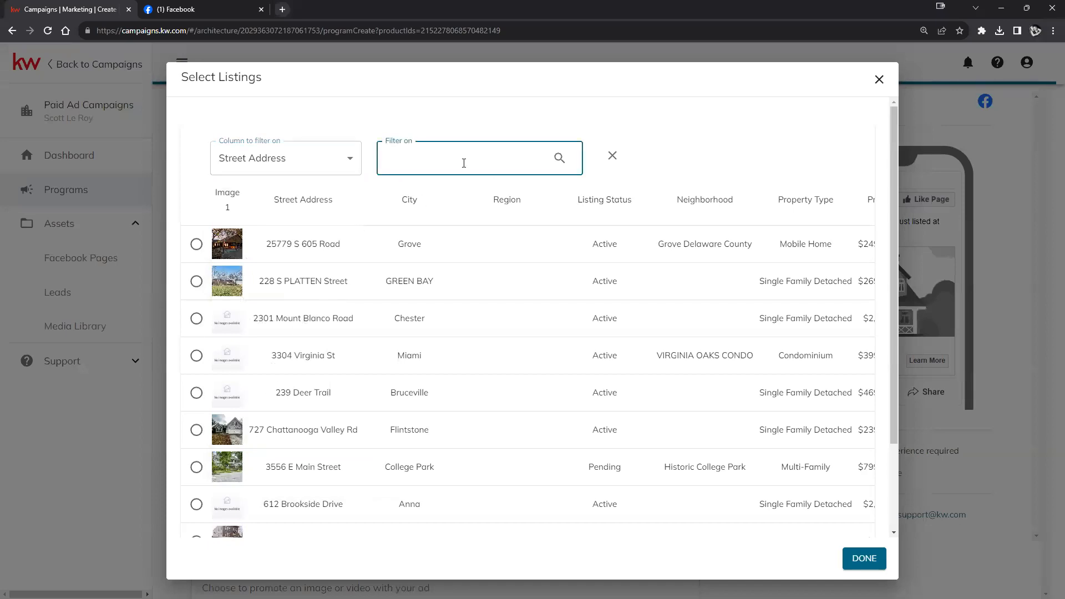
text(main st)
key(Return)
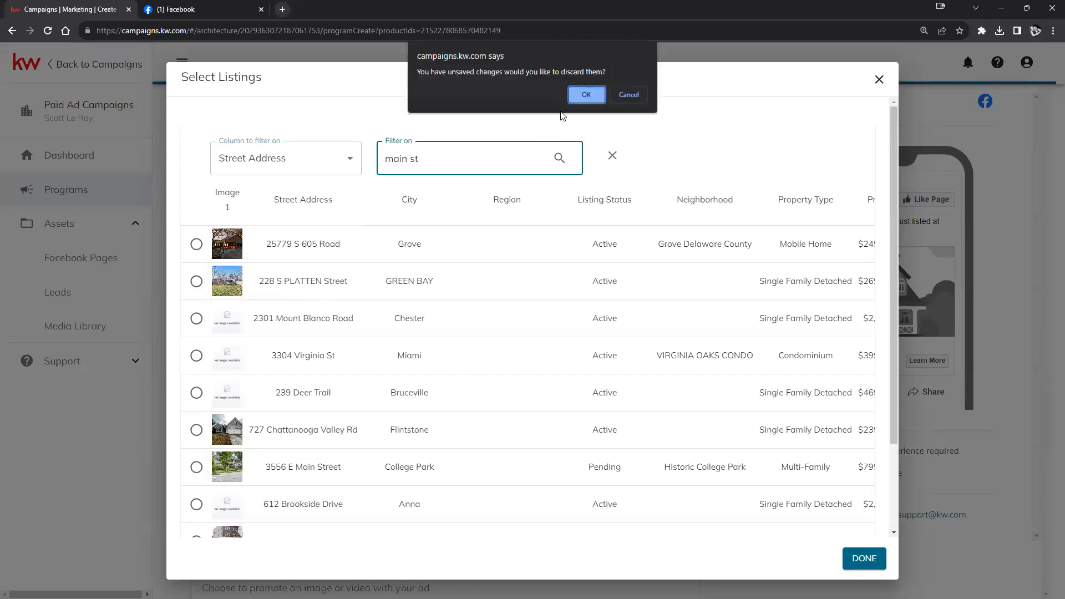
click(594, 97)
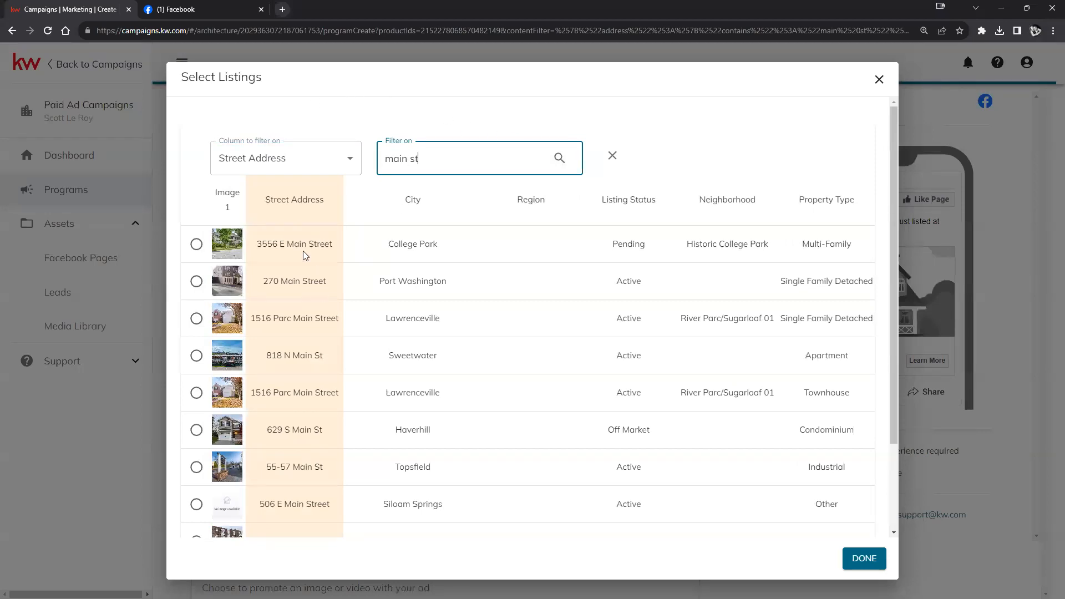
scroll(315, 224, down, 2)
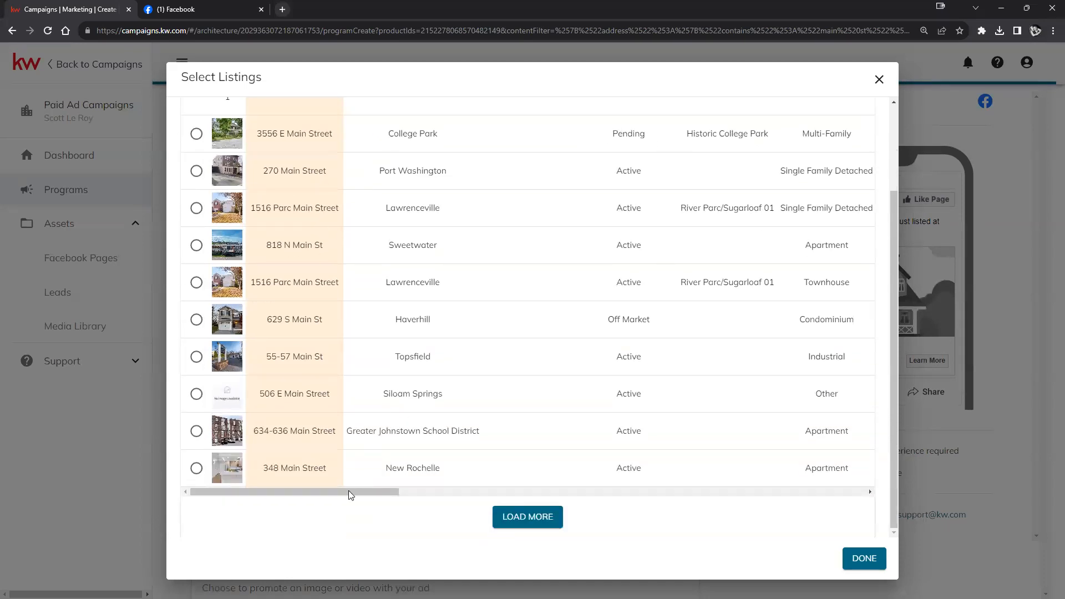
scroll(481, 486, up, 1)
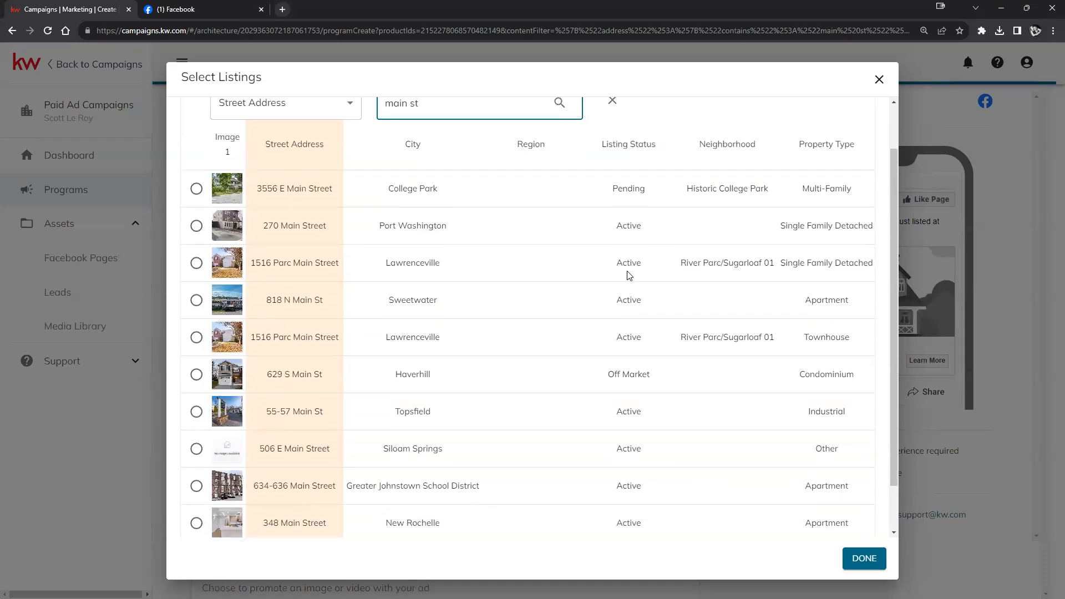
drag(610, 192, 660, 189)
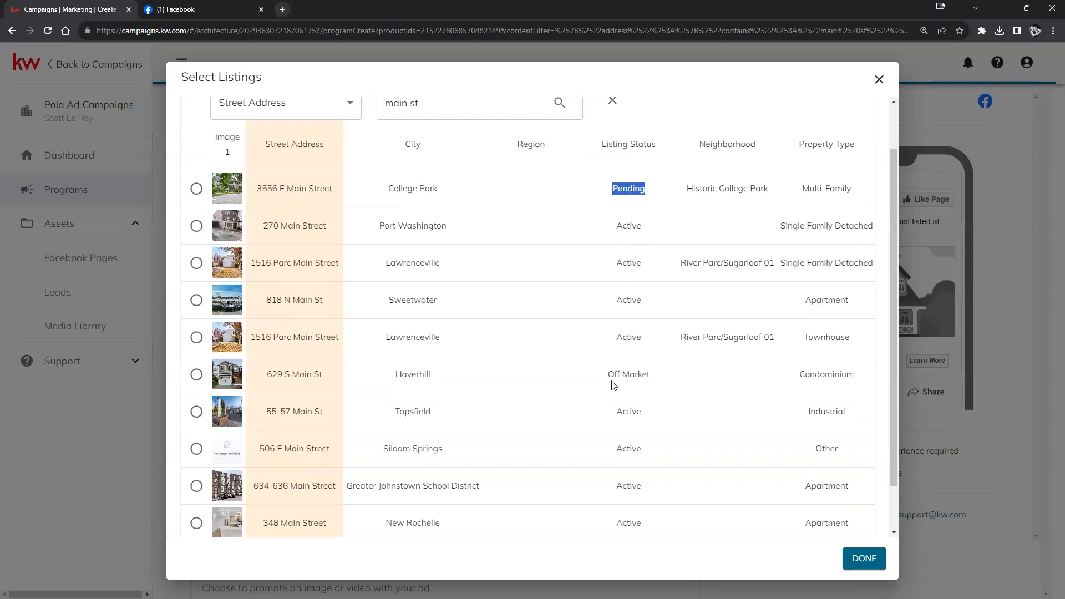
drag(604, 381, 677, 374)
drag(613, 300, 666, 297)
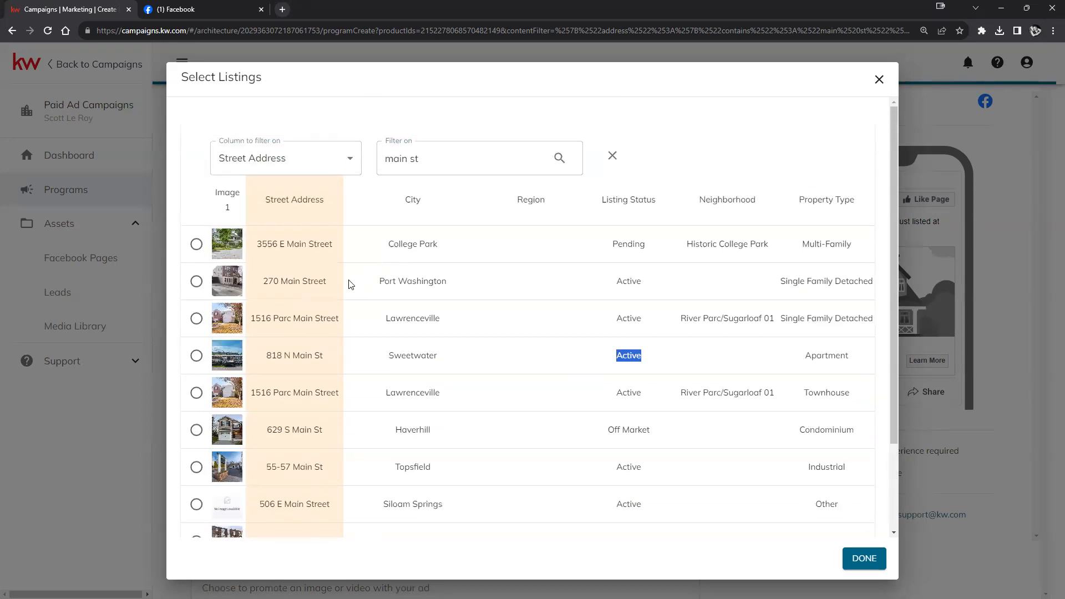
scroll(351, 284, down, 1)
scroll(261, 313, up, 1)
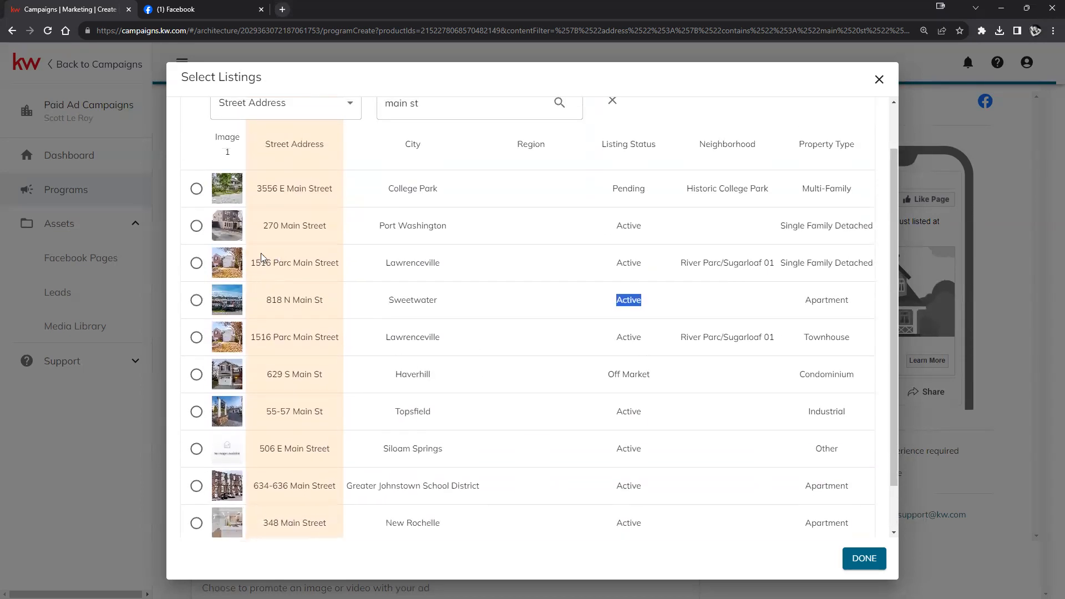
click(196, 226)
click(869, 559)
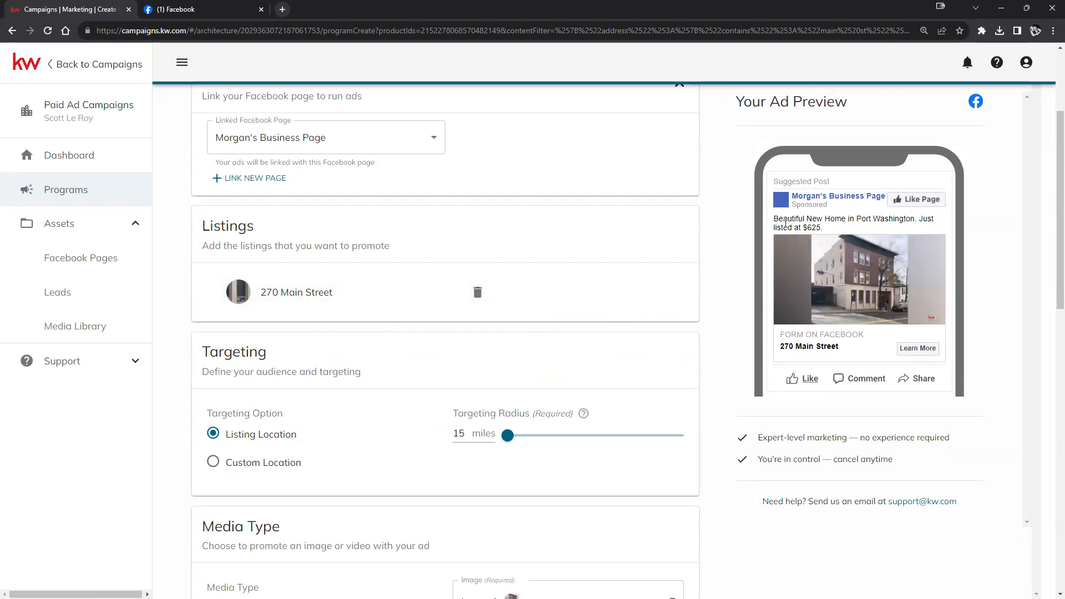
drag(774, 220, 834, 231)
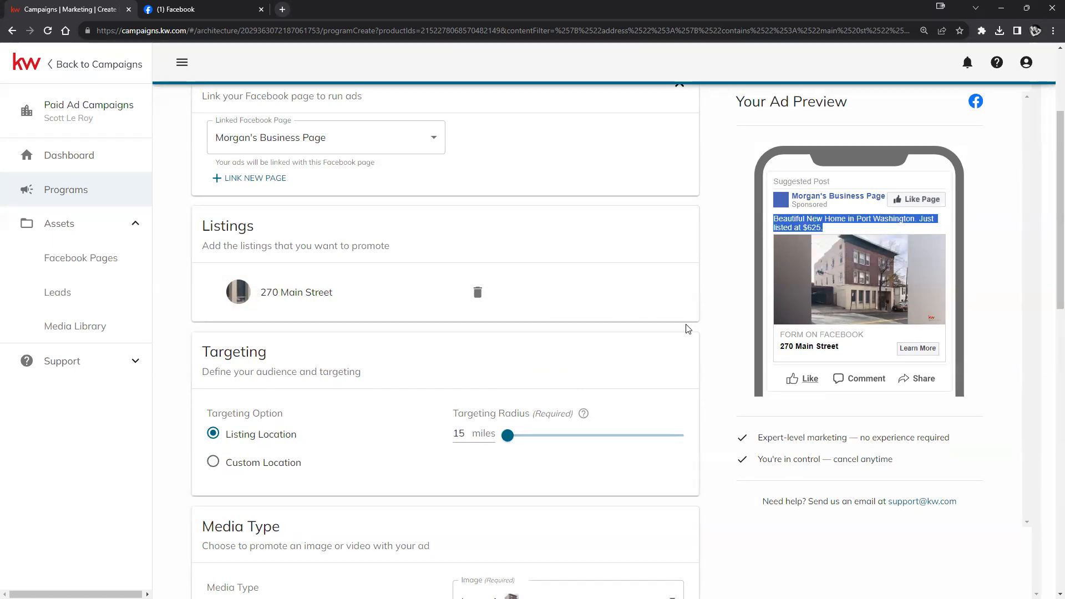
click(657, 318)
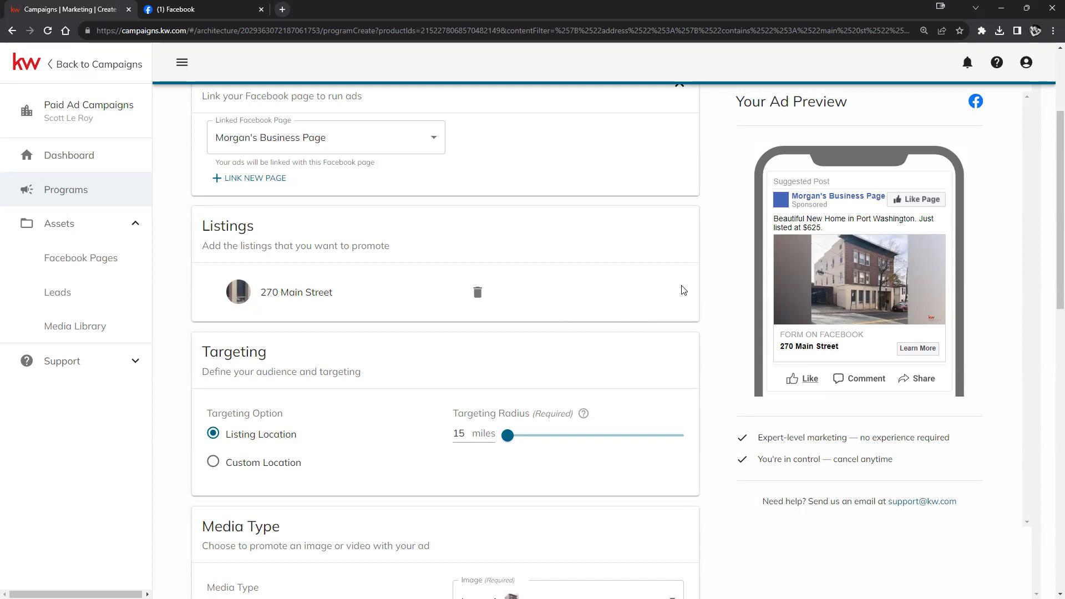
scroll(671, 307, down, 1)
scroll(671, 306, down, 1)
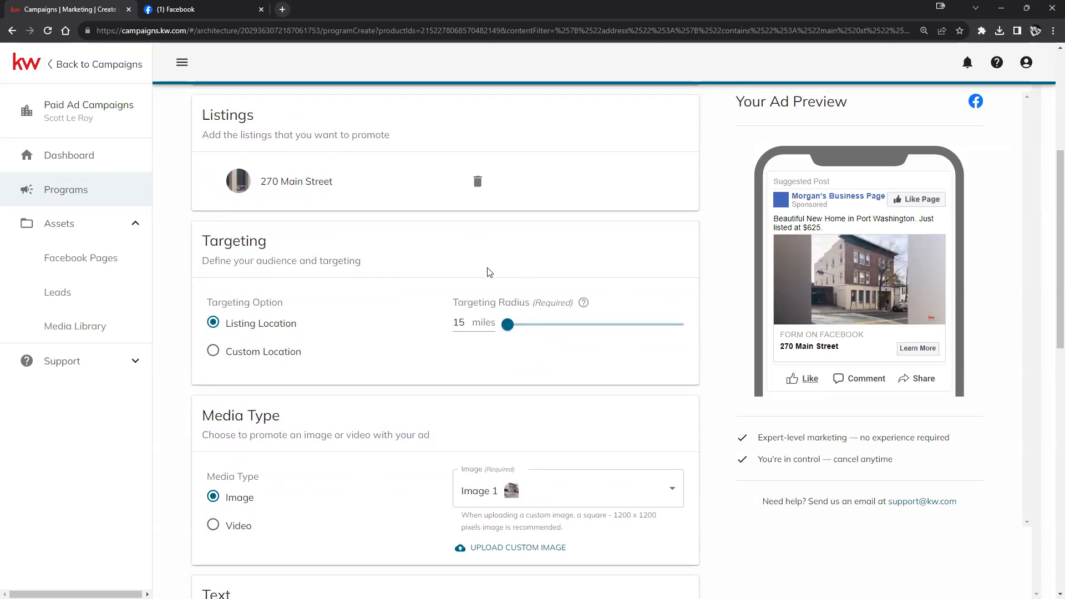
scroll(414, 253, down, 1)
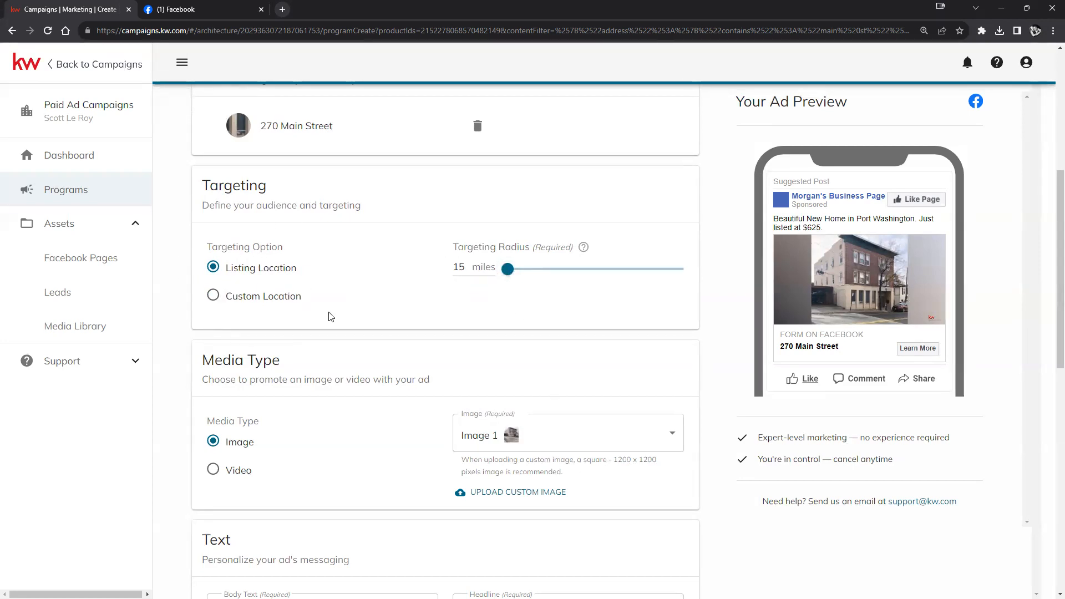
- Slide the targeting radius out to 50 miles, back to 15, then settle on 30 miles
click(508, 271)
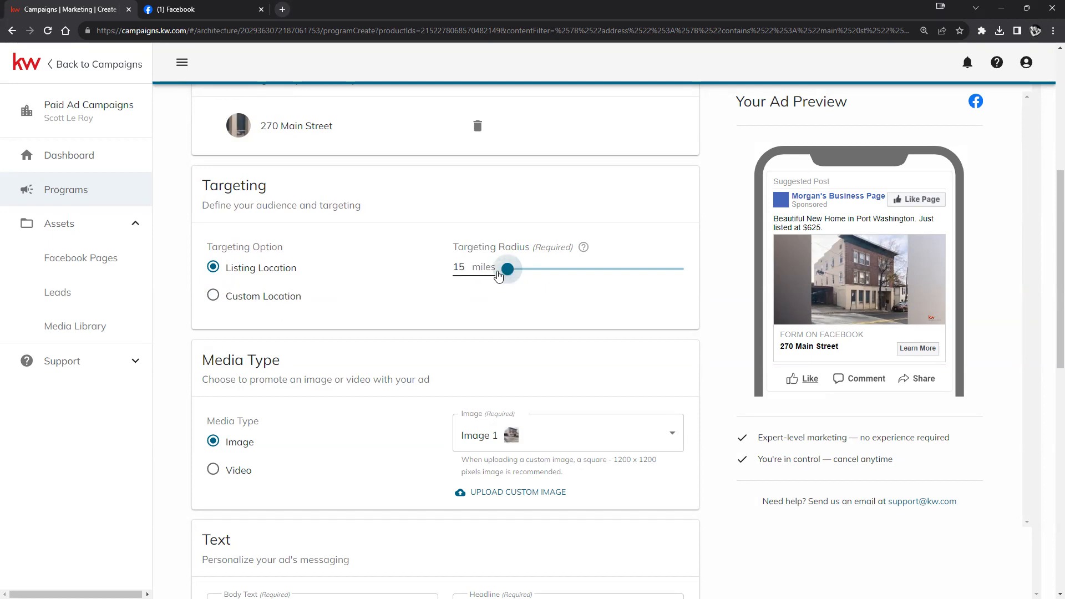
drag(508, 269, 688, 273)
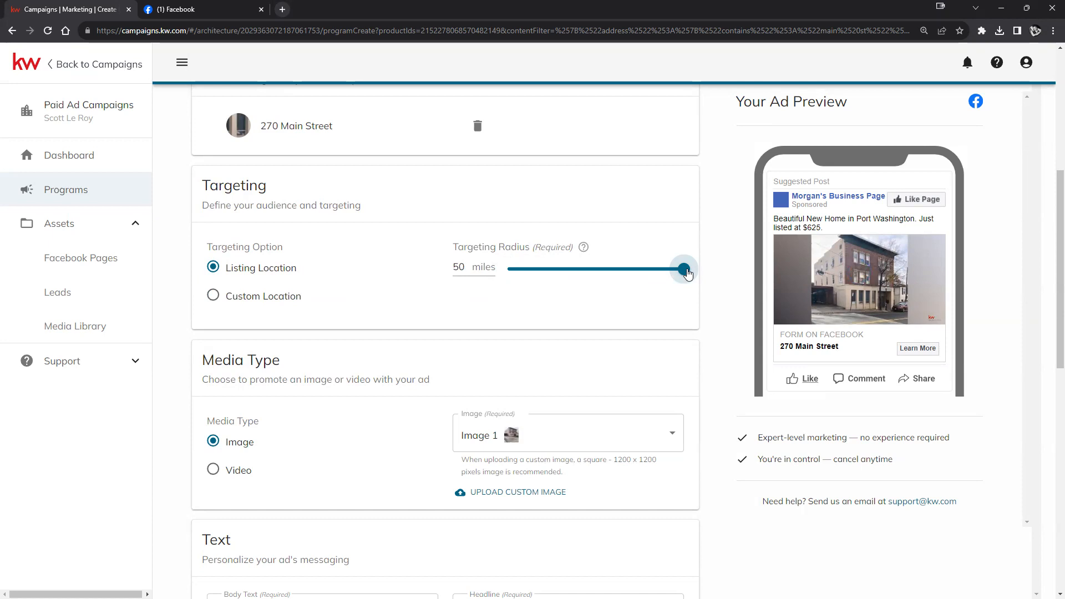
drag(688, 273, 475, 292)
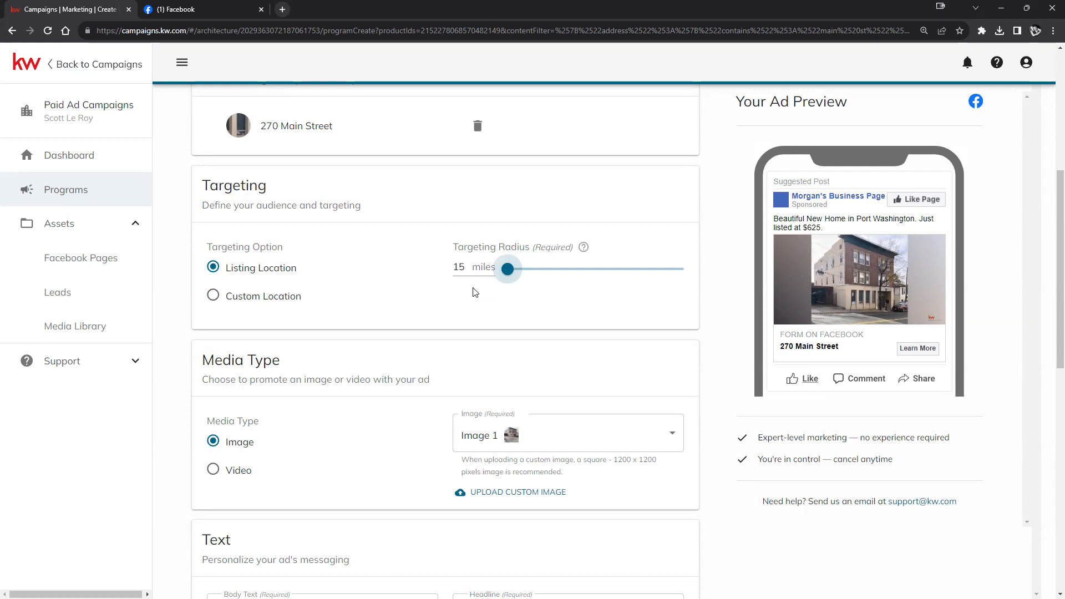
drag(508, 269, 583, 274)
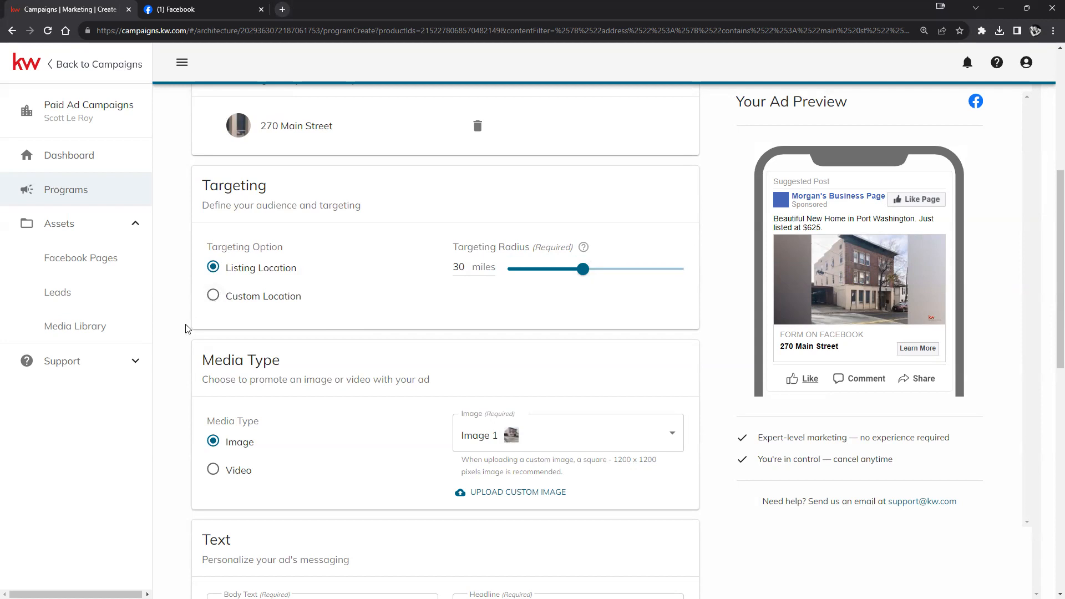
- Target a custom location of Coburg, OR 97408
click(211, 302)
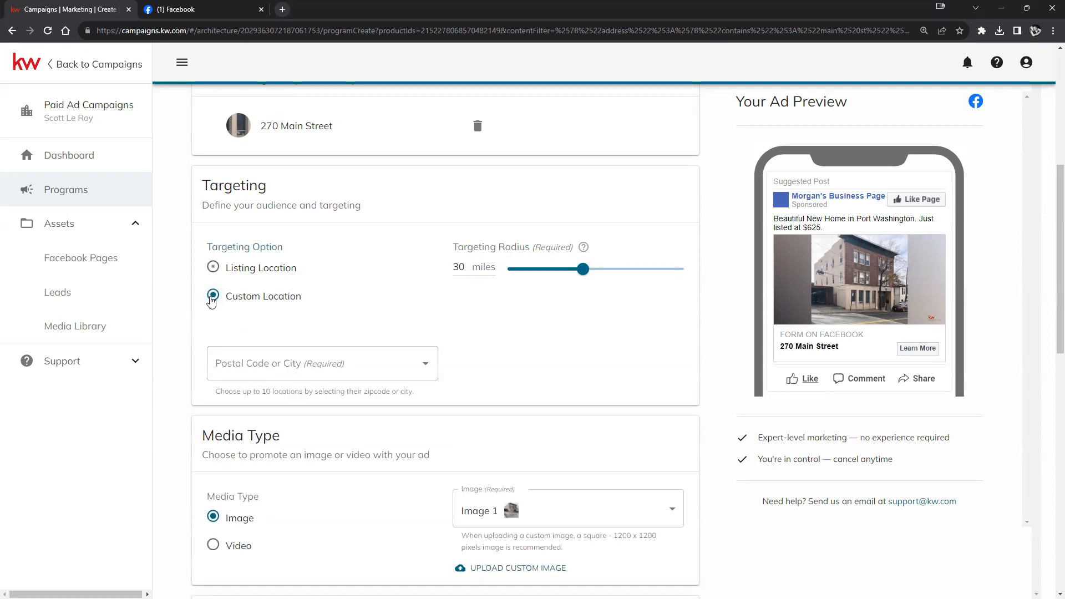
click(264, 374)
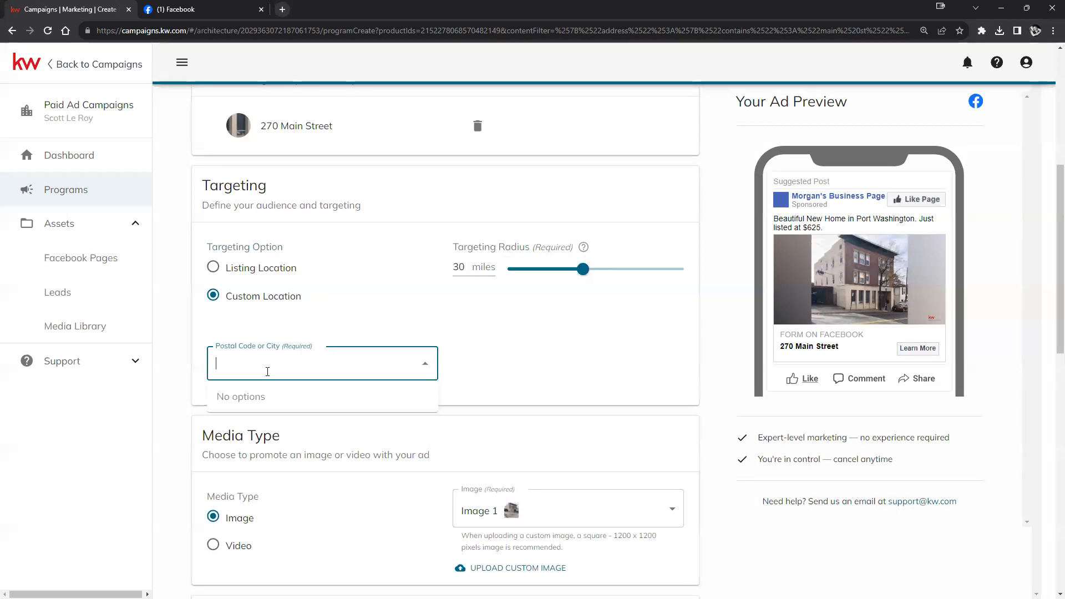
text(97408)
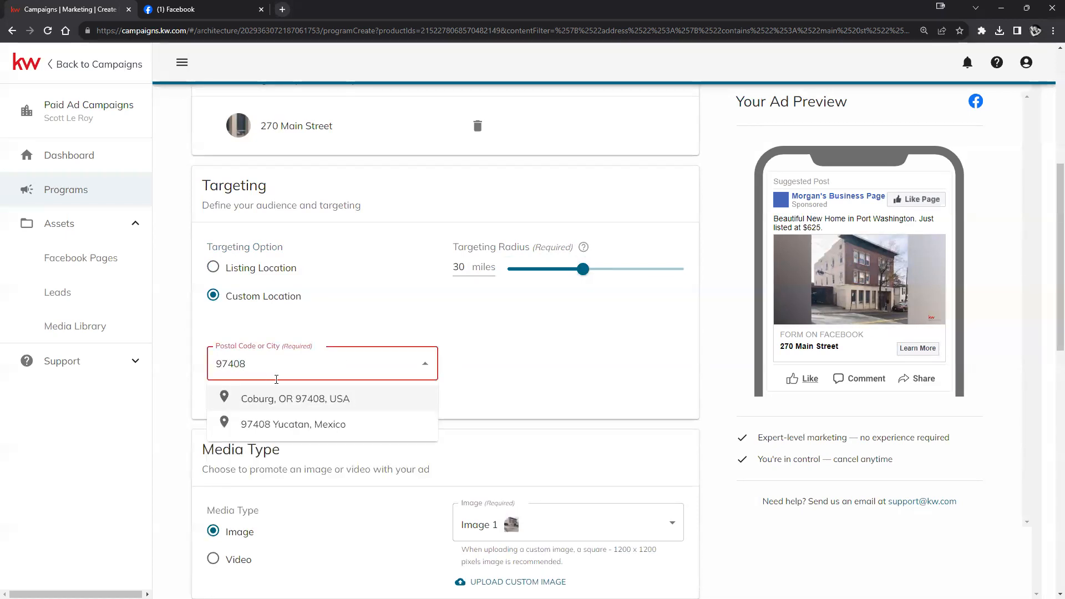
click(281, 400)
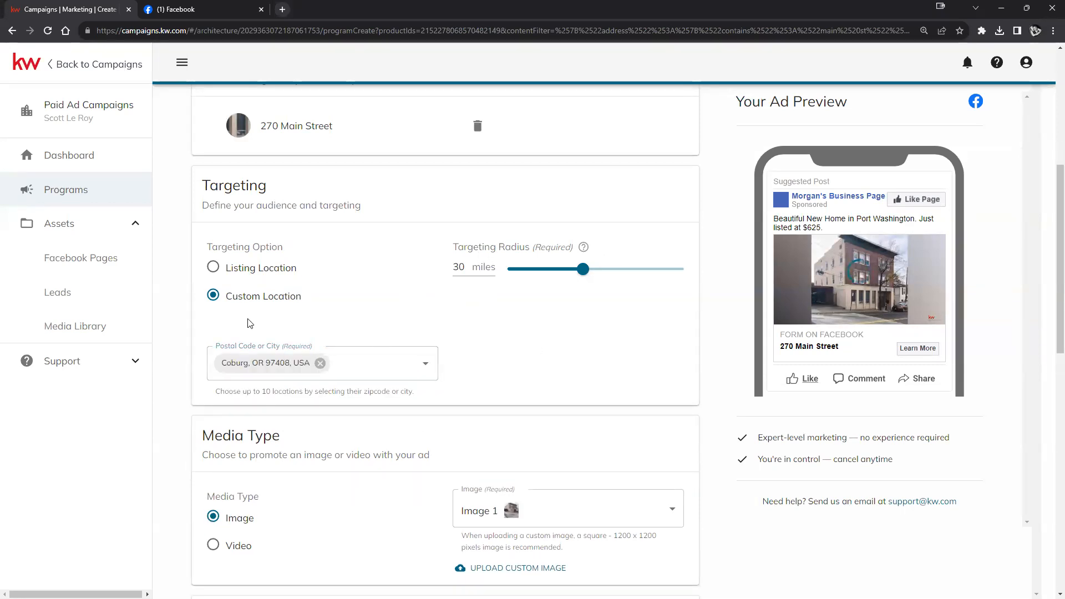
- Lower the radius to 25 miles and target around the listing location instead
mouse_move(575, 279)
mouse_down()
mouse_move(604, 275)
mouse_move(509, 271)
mouse_move(566, 273)
mouse_up()
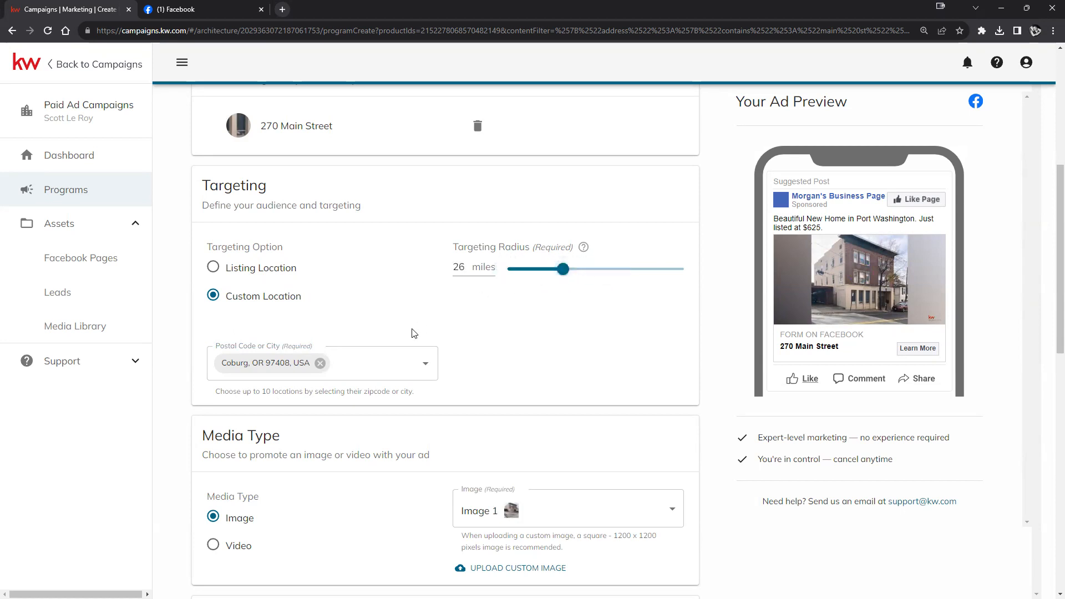
click(217, 271)
drag(563, 270, 559, 272)
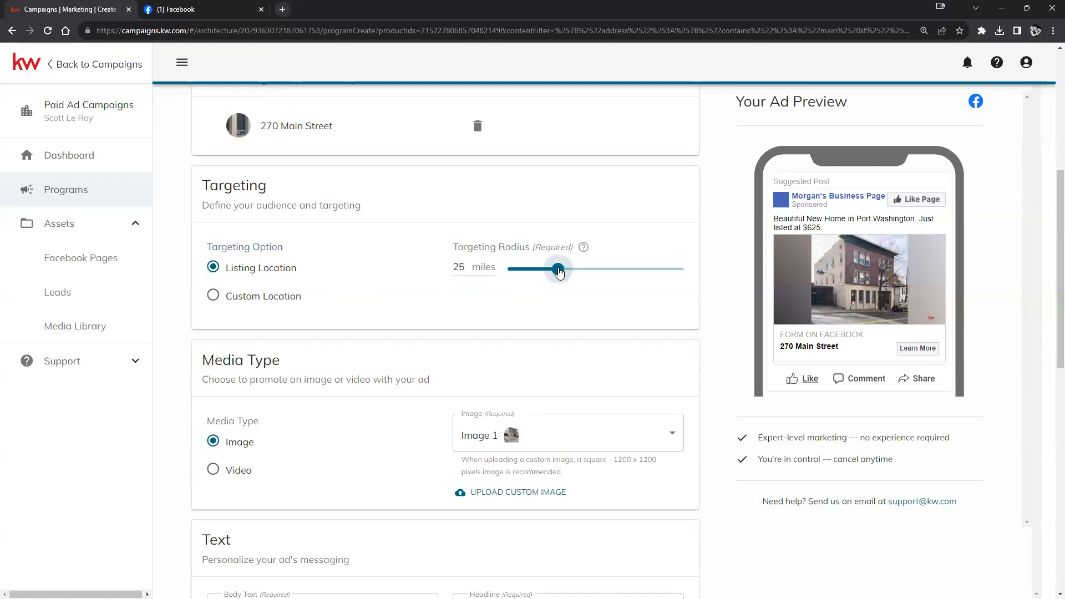
click(390, 303)
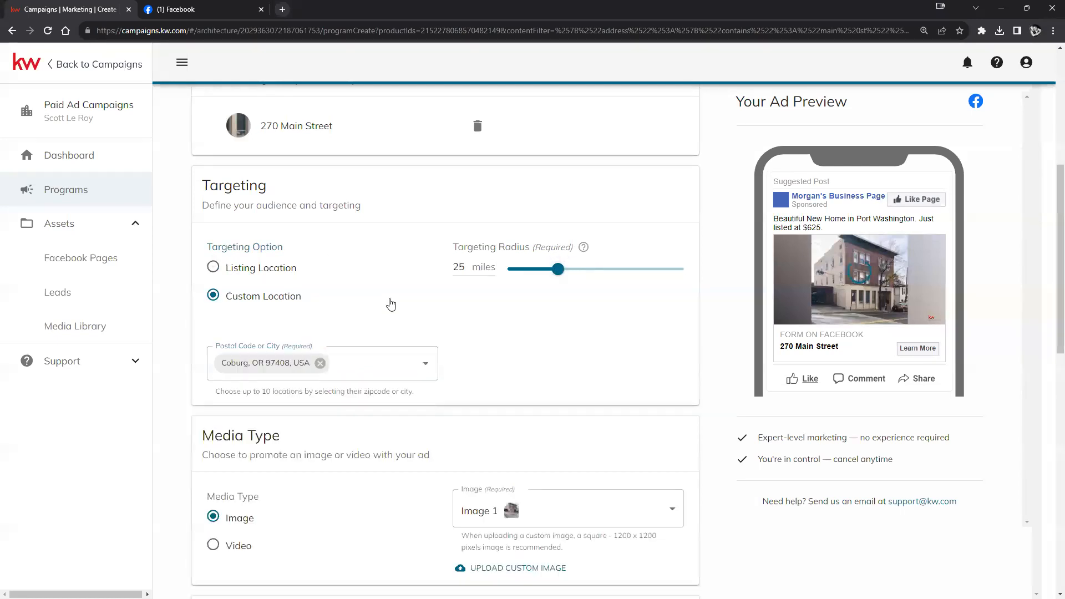
click(255, 268)
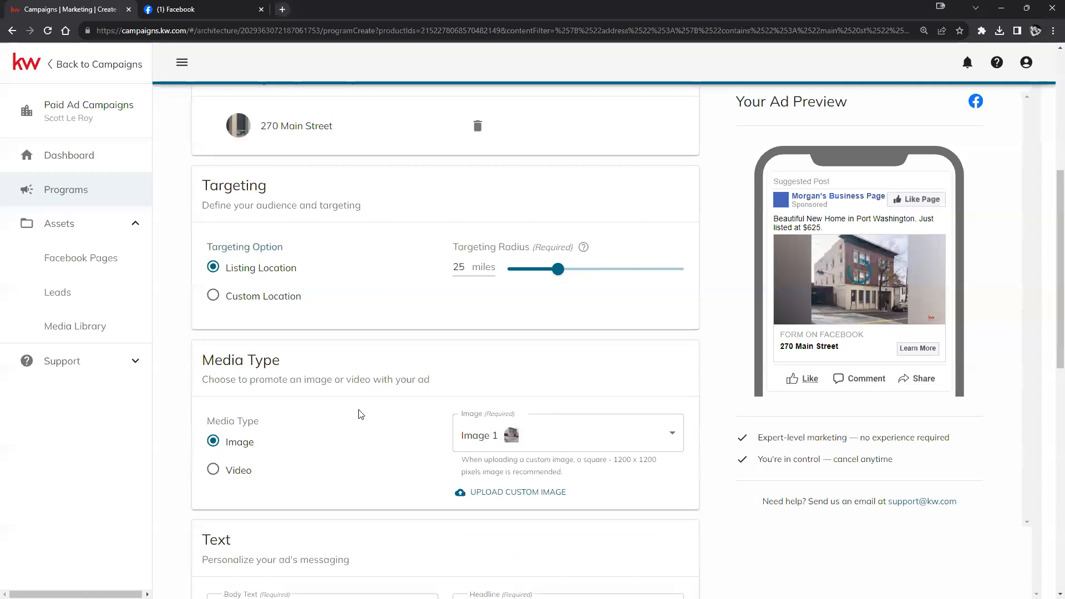
scroll(361, 414, down, 3)
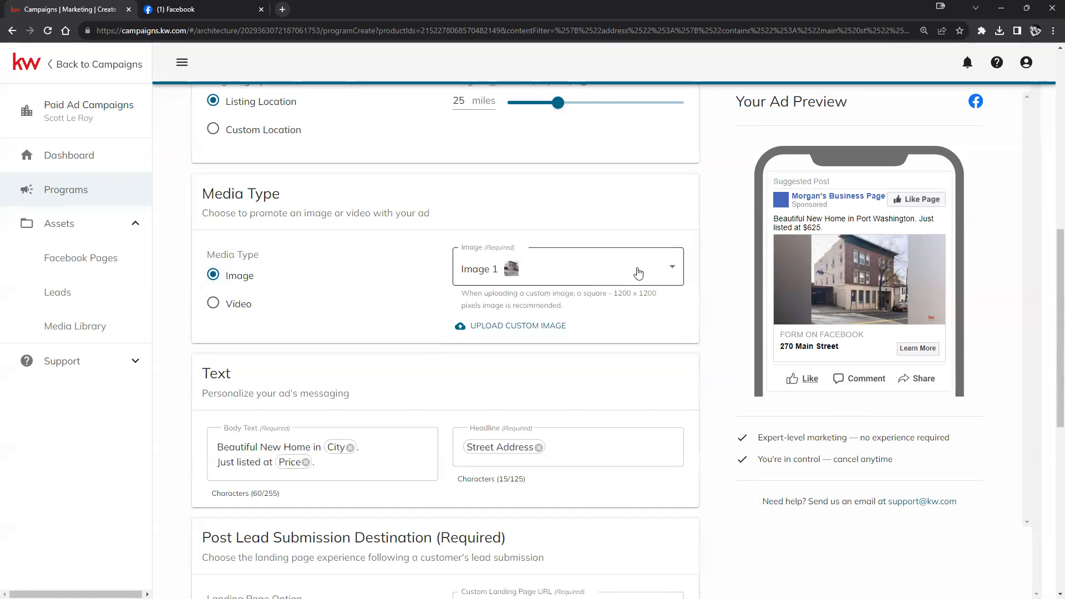
- Choose Image 4 as the ad image after briefly trying Image 2
click(562, 269)
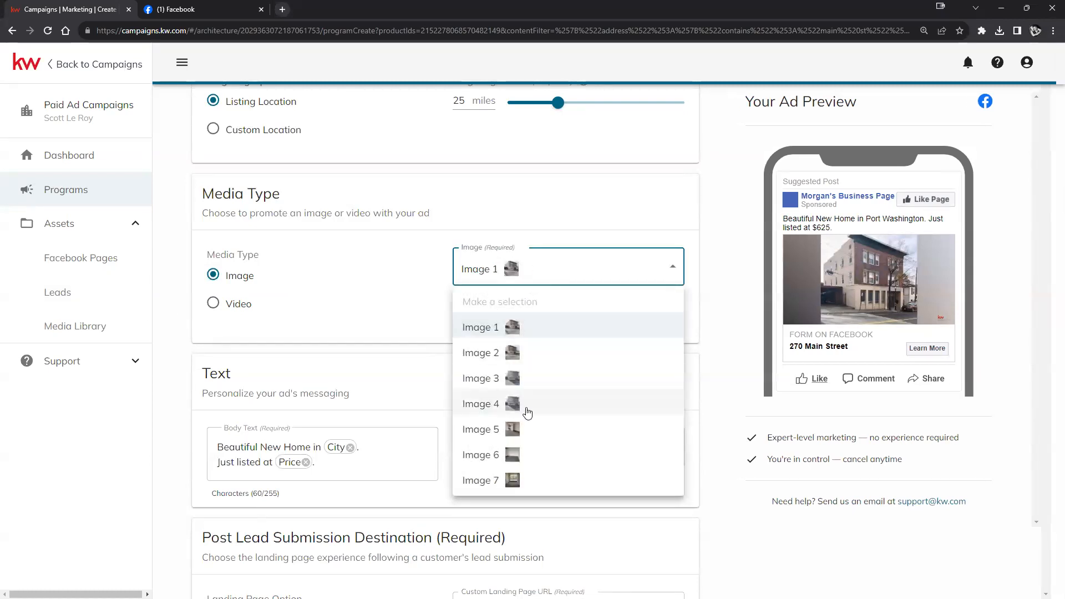
click(484, 353)
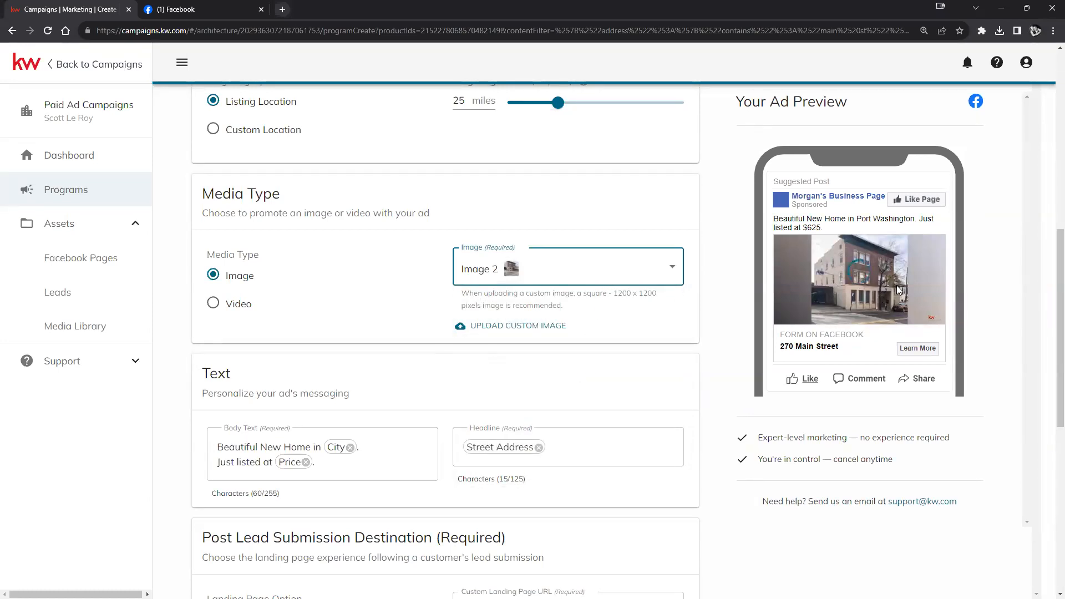
click(650, 281)
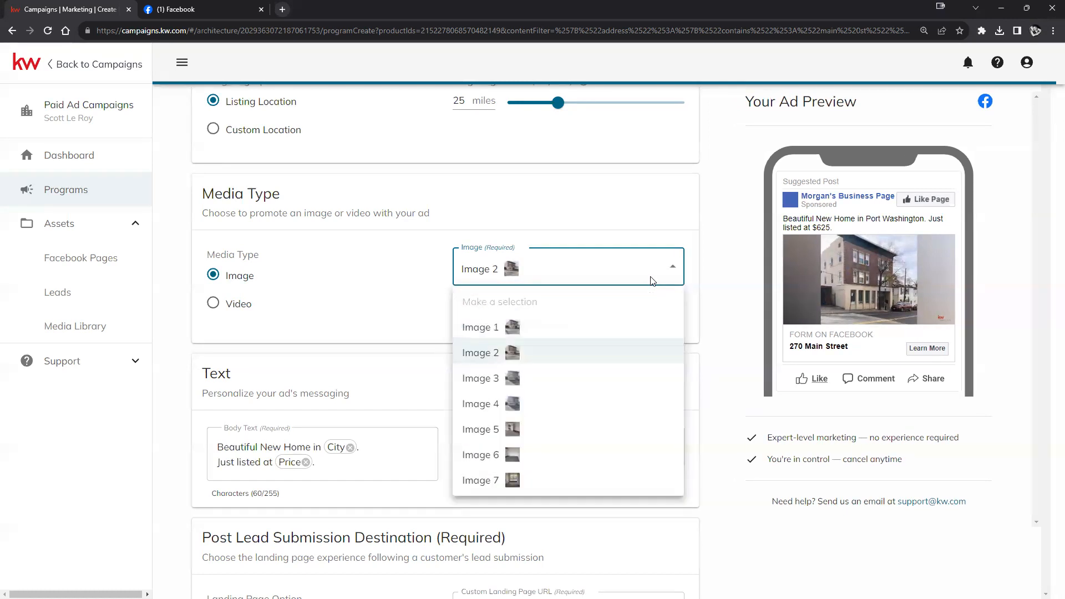
click(509, 402)
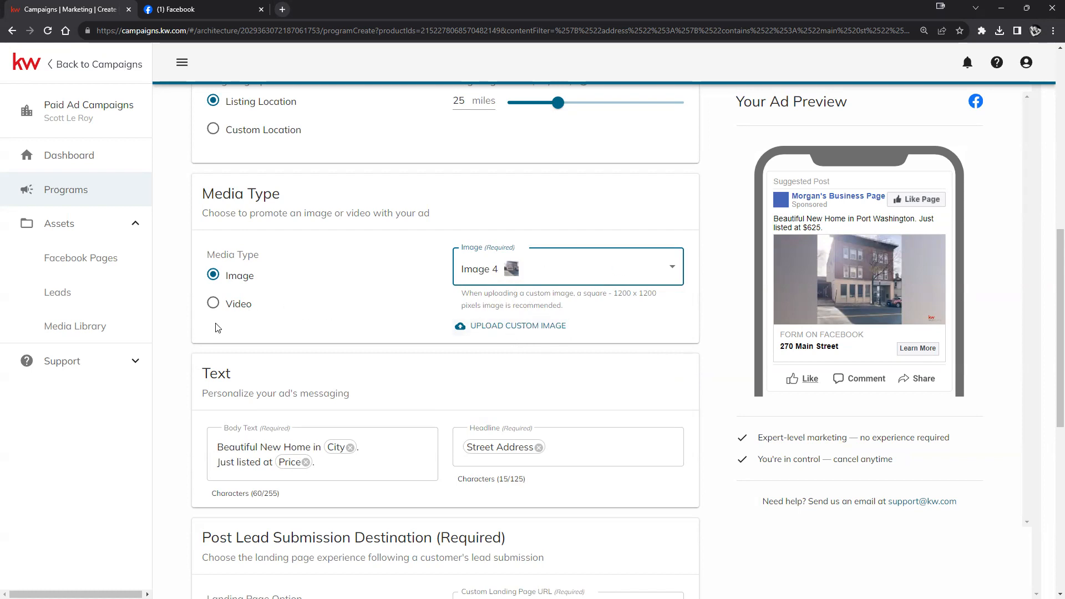
- Try the Video media type, close the media library unchanged, and return to Image
click(220, 308)
click(520, 288)
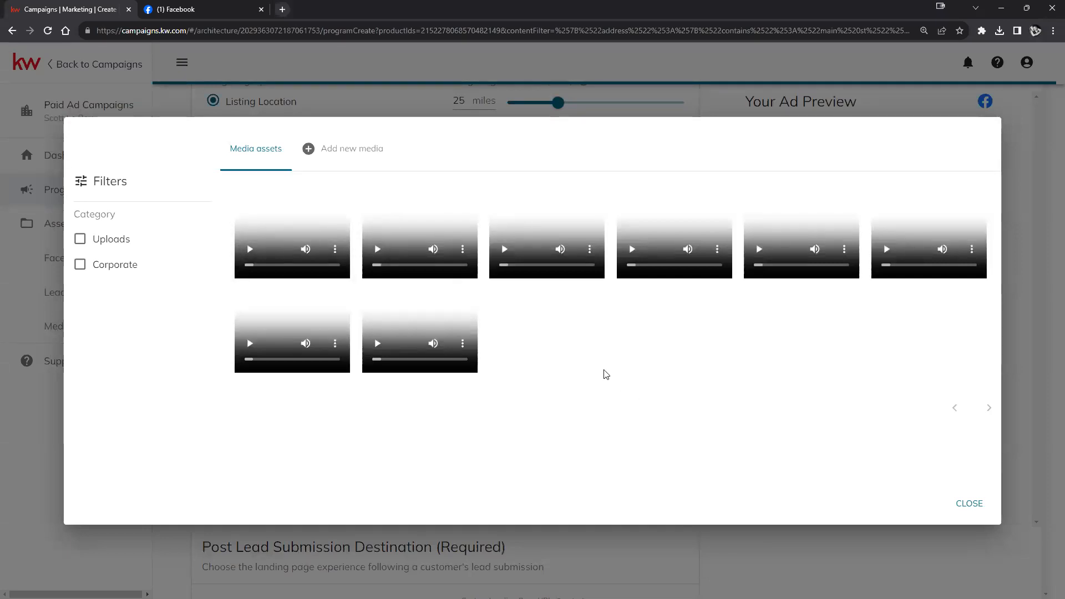
click(969, 505)
click(214, 276)
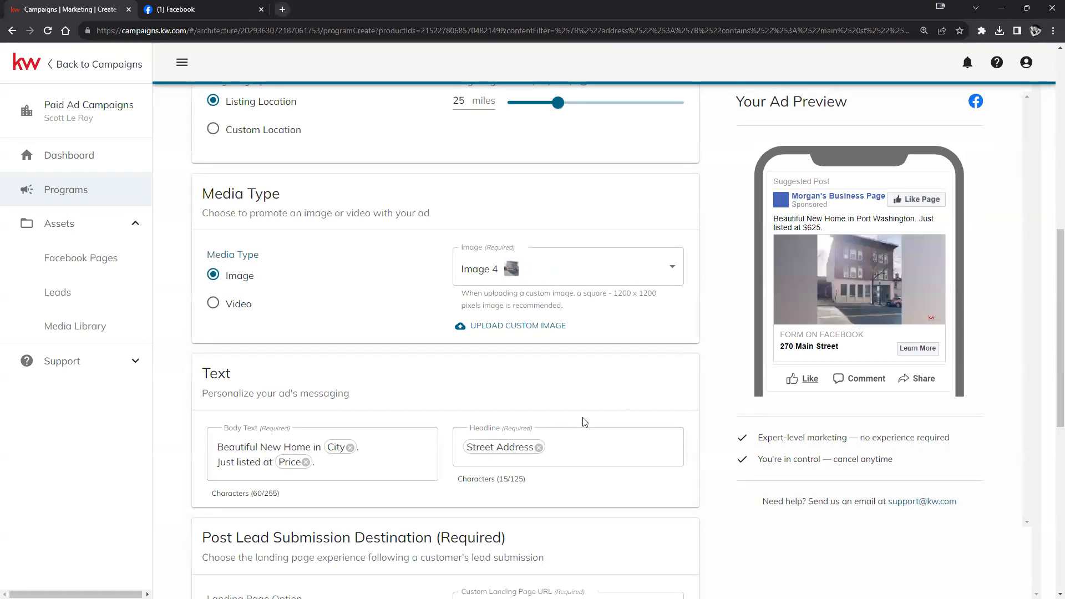
- Click into the Body Text field in the Text section to show insertable column names
scroll(617, 376, down, 3)
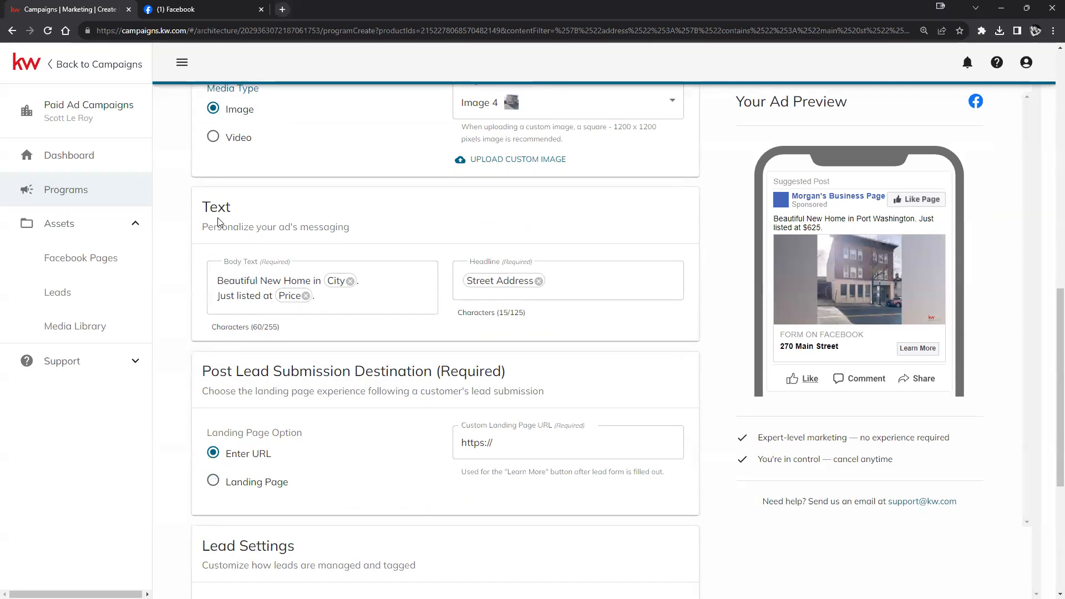
mouse_move(240, 265)
mouse_move(468, 271)
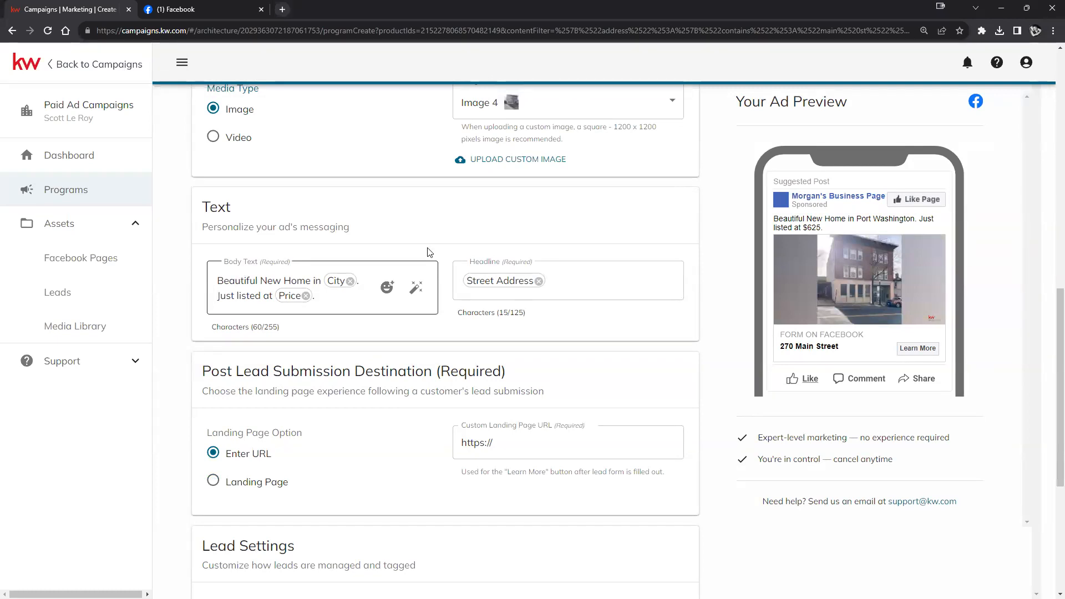
drag(775, 217, 826, 231)
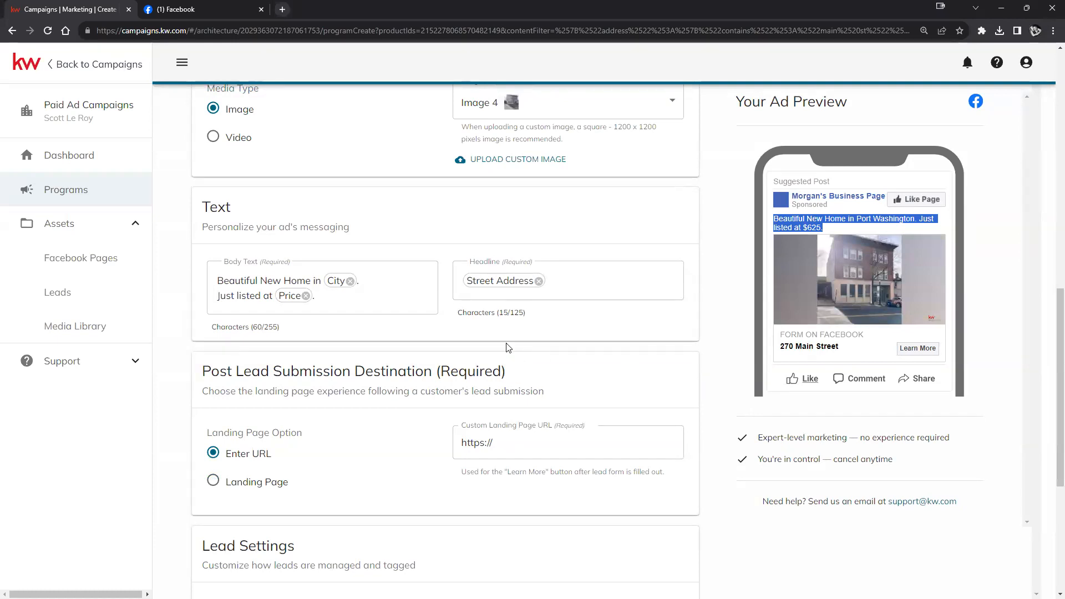
click(351, 301)
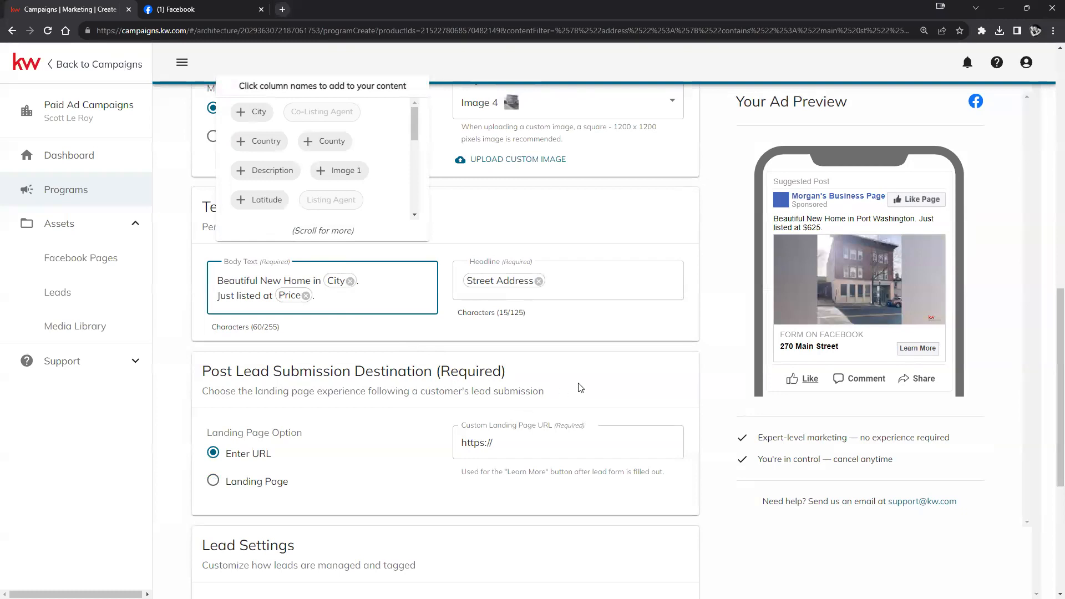
scroll(577, 389, up, 1)
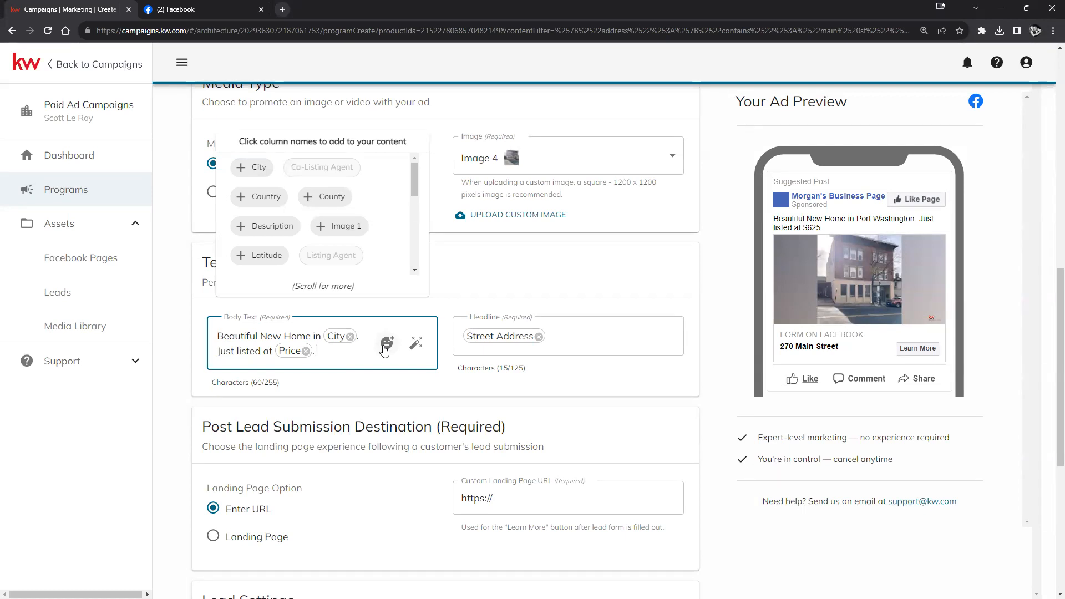
- Add a house emoji (searched 'house') and a Face Screaming in Fear emoji to the body text
click(387, 342)
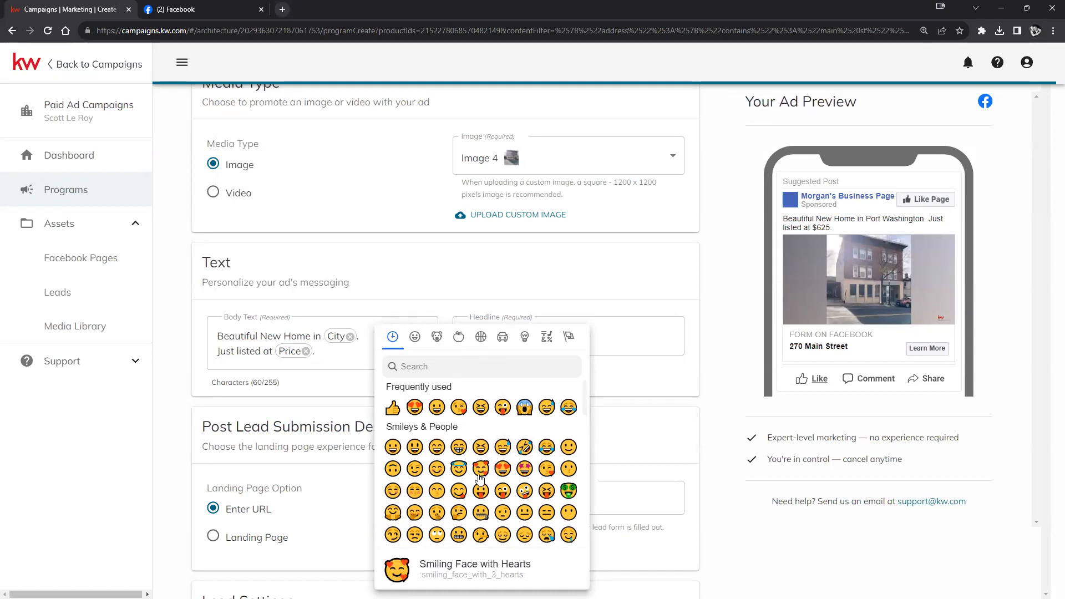
click(445, 373)
text(house)
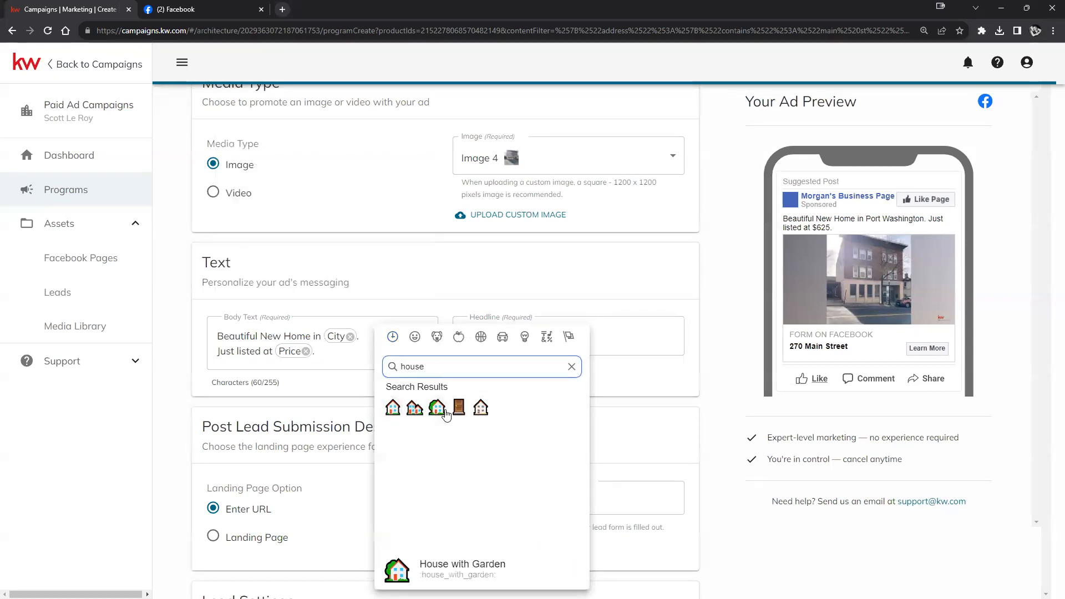
click(480, 407)
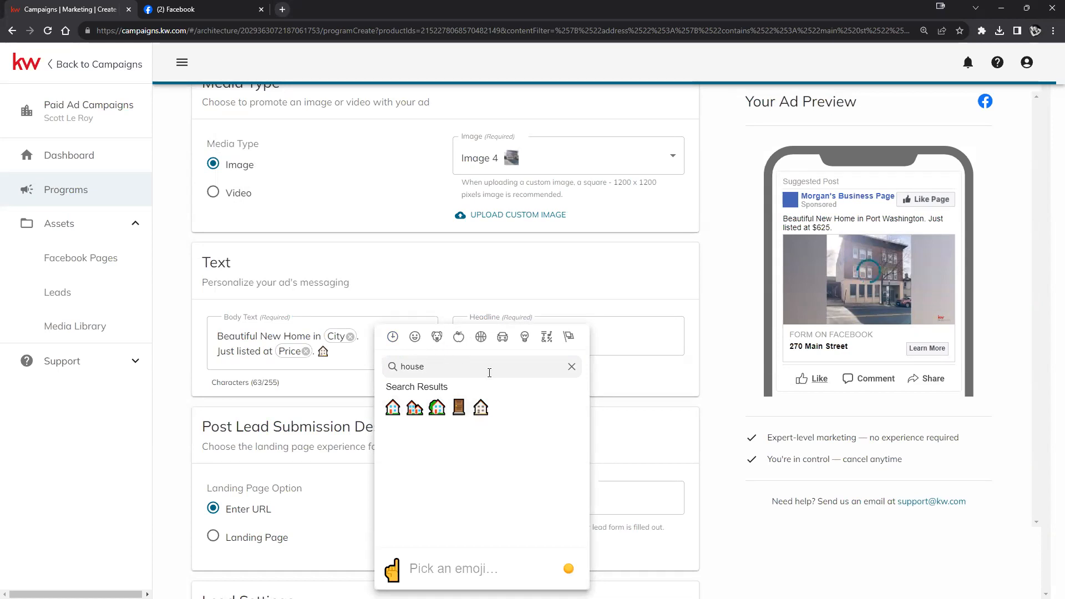
click(571, 366)
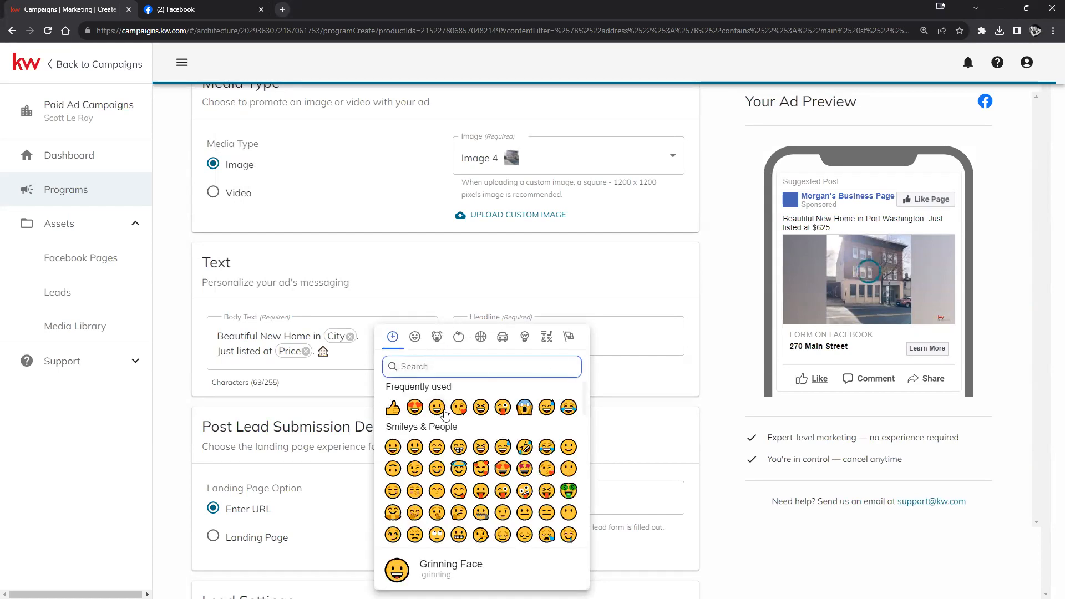
click(524, 408)
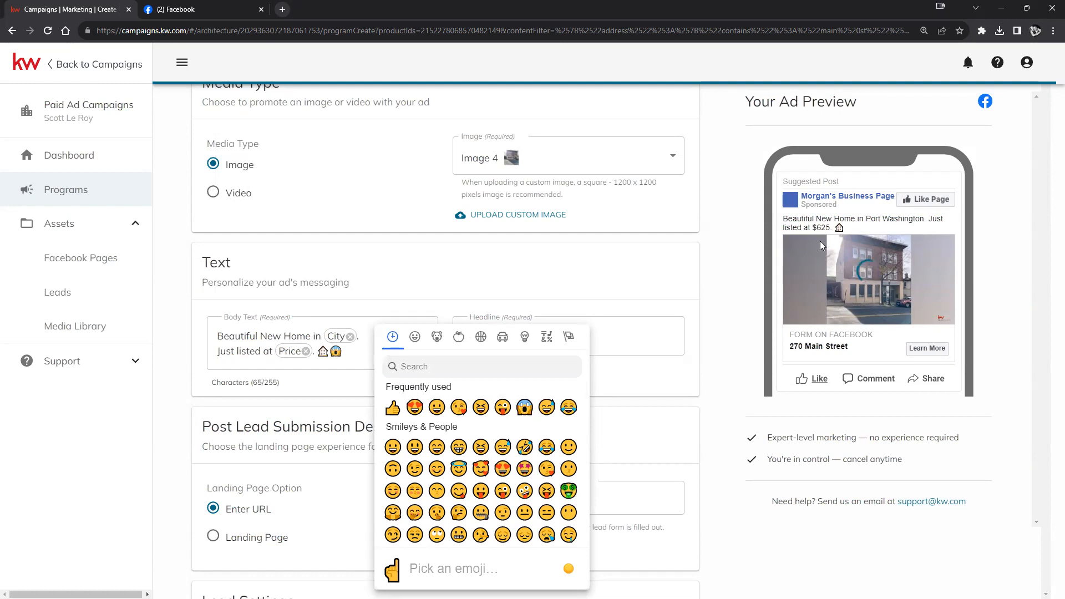
click(378, 324)
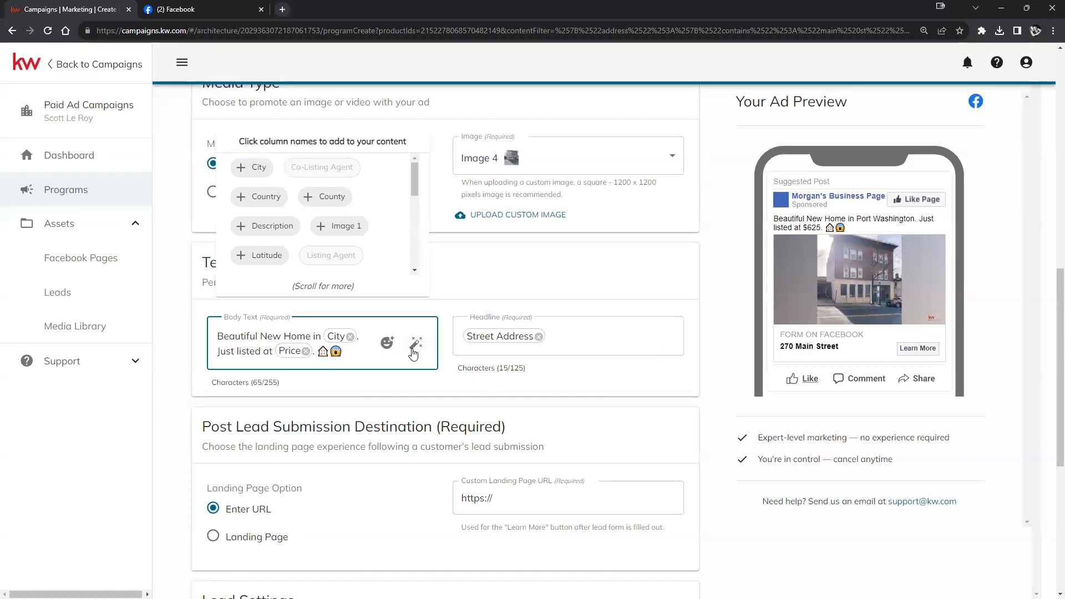
- Rewrite the body text with AI in the Vibrant style and apply it
click(414, 345)
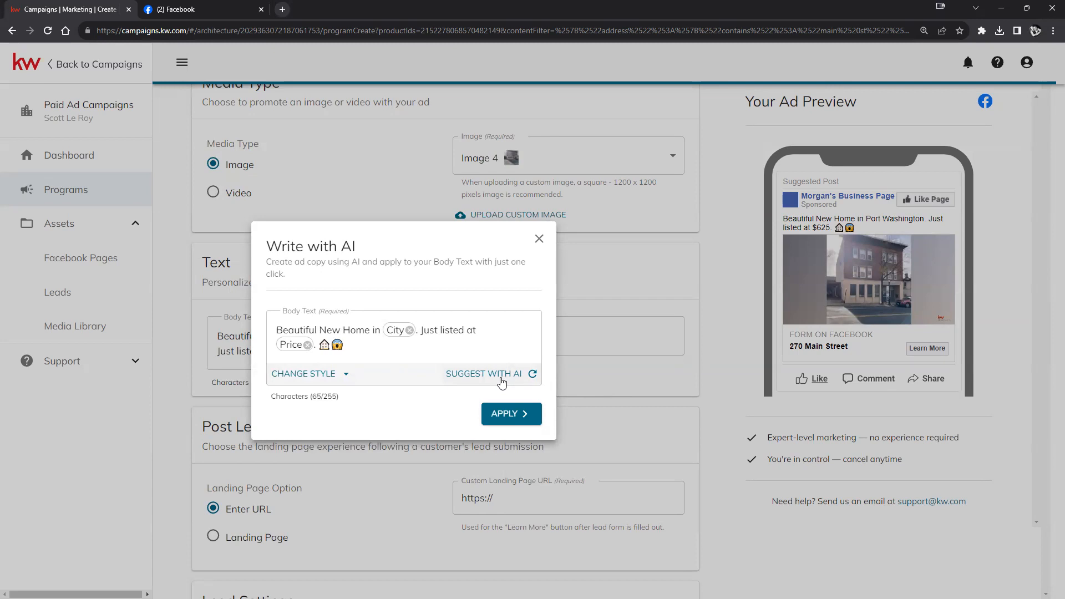
click(334, 376)
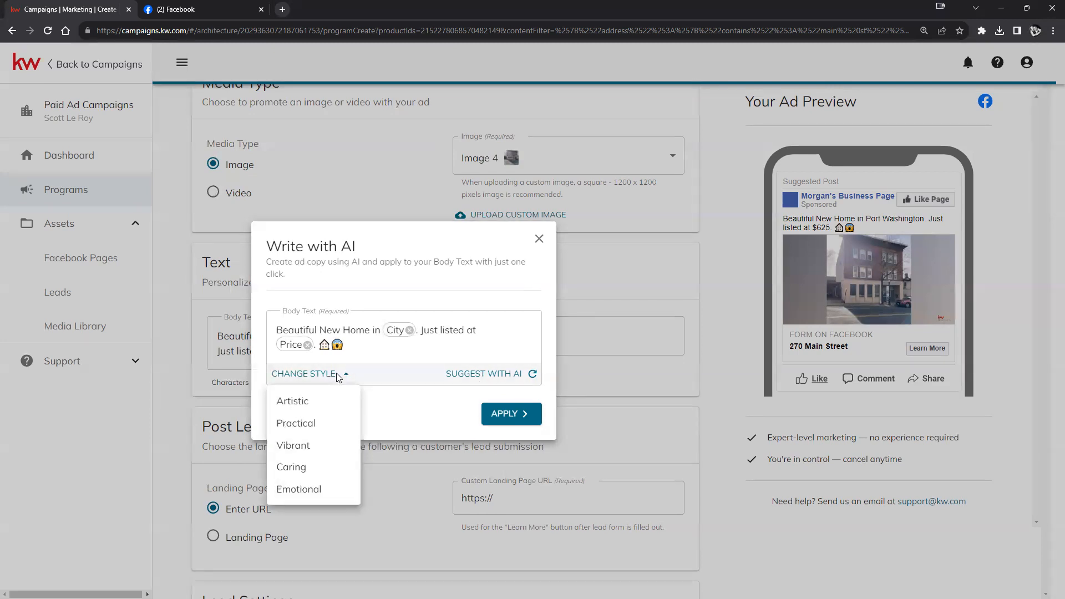
click(304, 446)
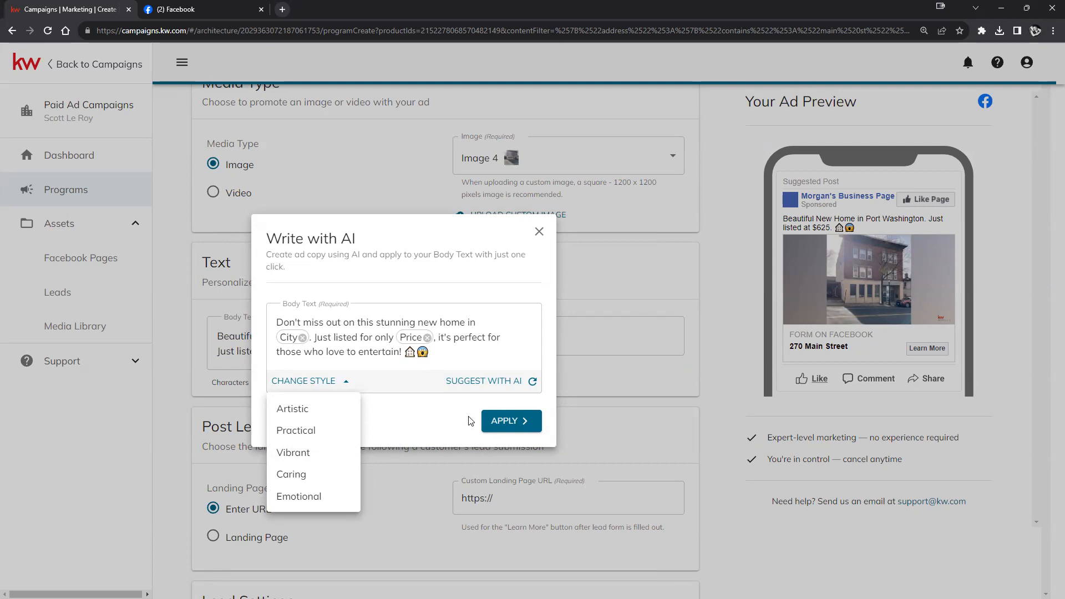
click(490, 423)
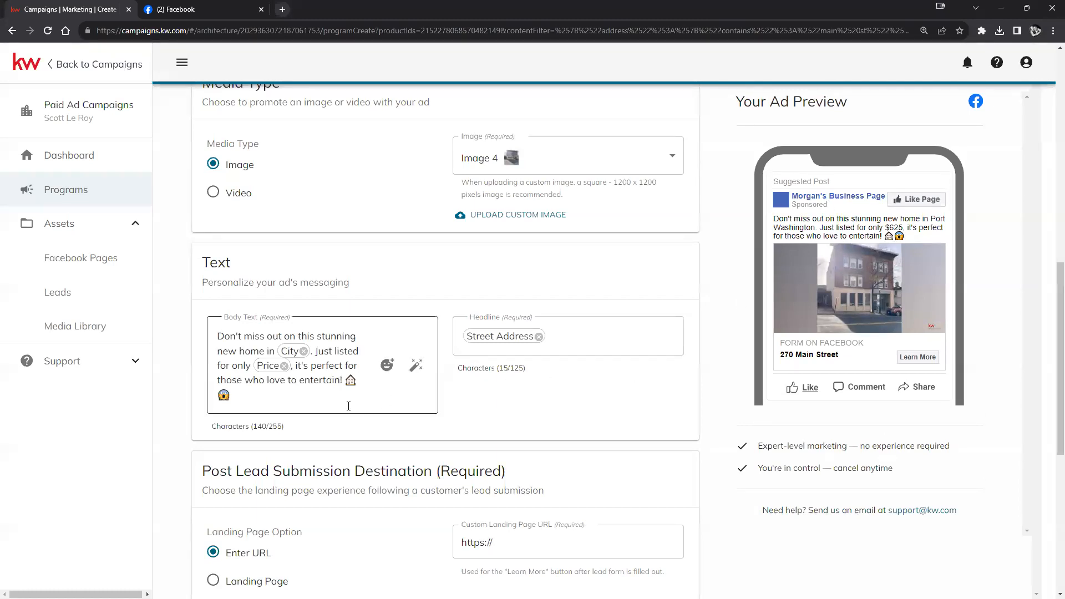
- Generate another AI body-text suggestion and apply it
click(416, 365)
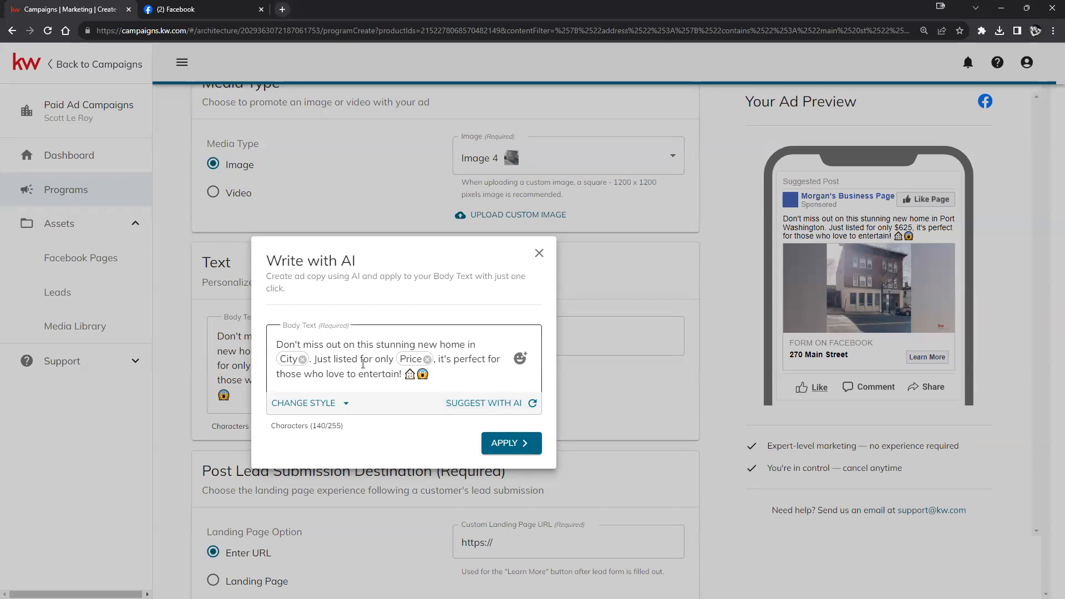
click(480, 402)
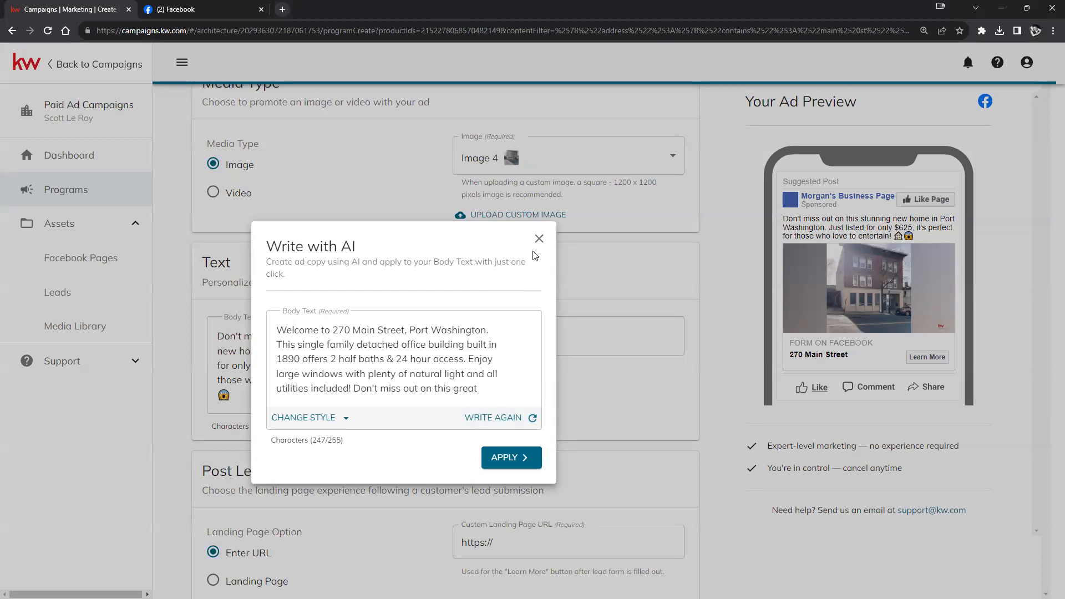
click(506, 457)
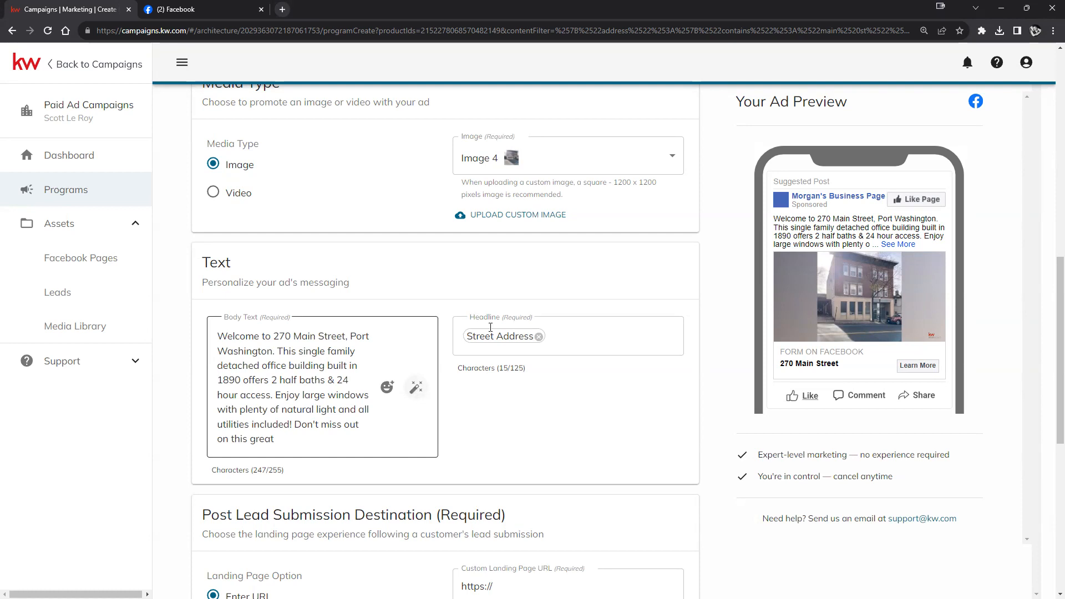
- Apply an AI-generated headline in the Artistic style
click(633, 337)
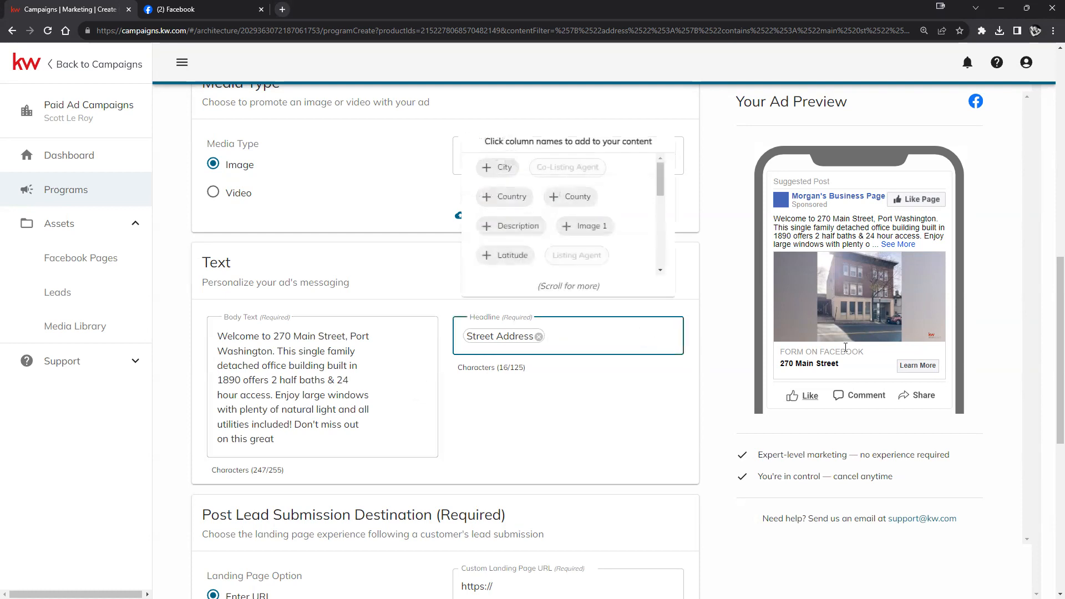
click(663, 336)
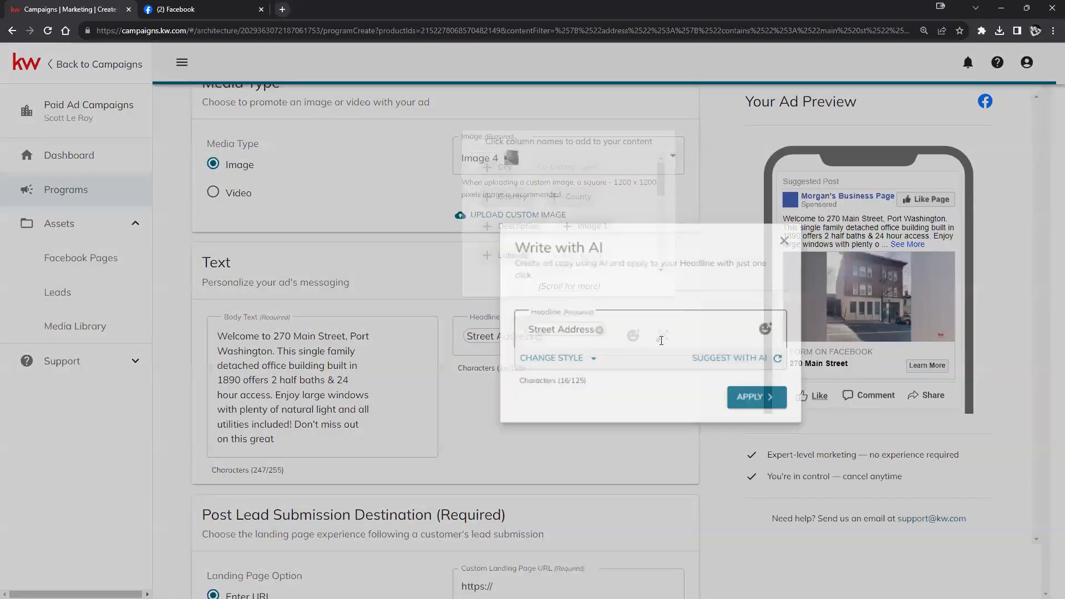
click(577, 360)
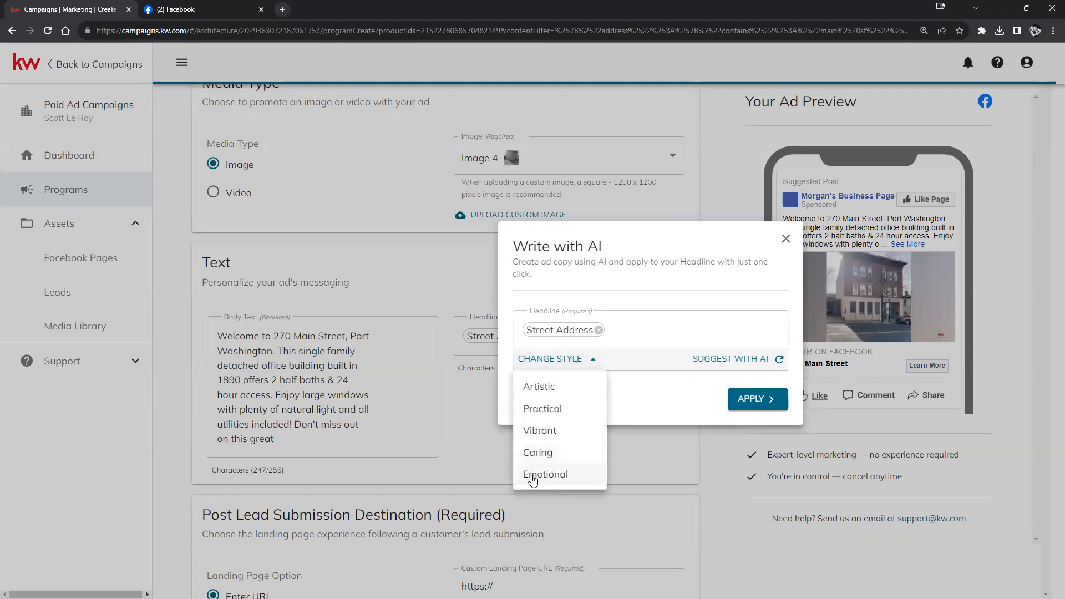
click(555, 387)
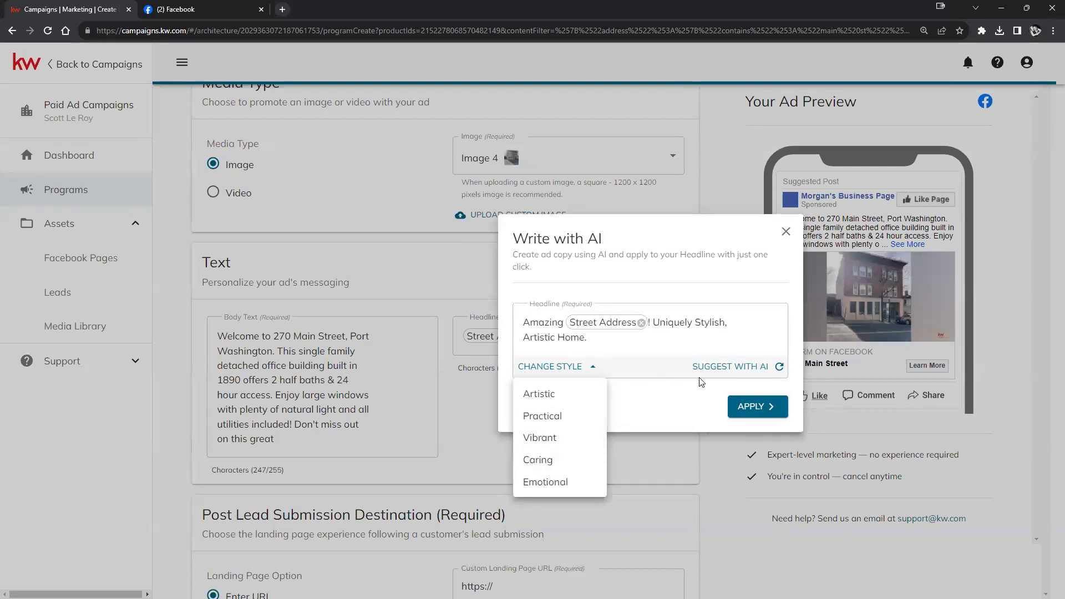
click(750, 405)
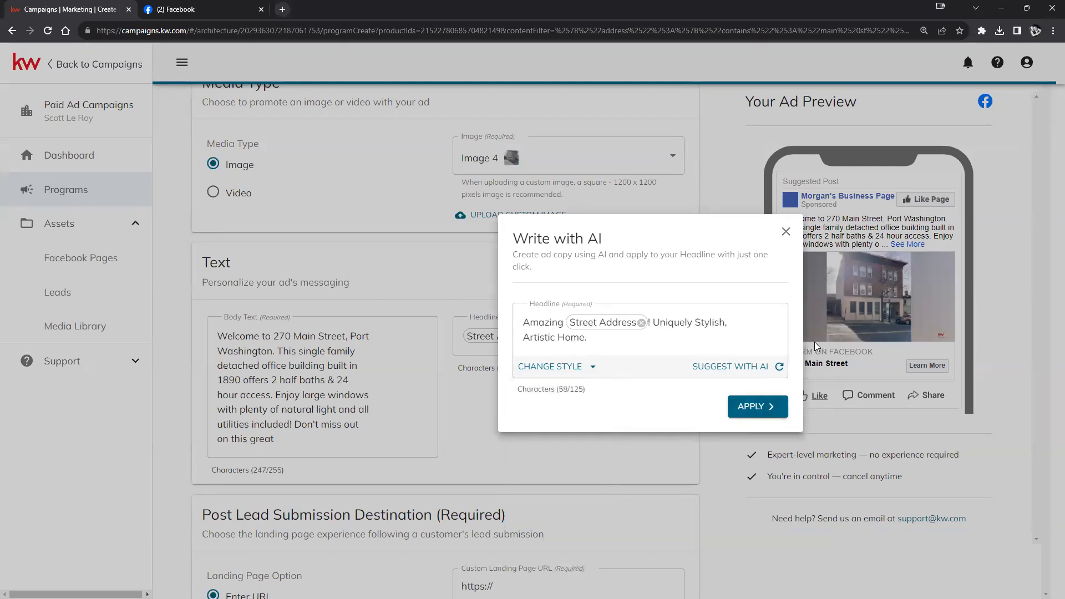
click(759, 406)
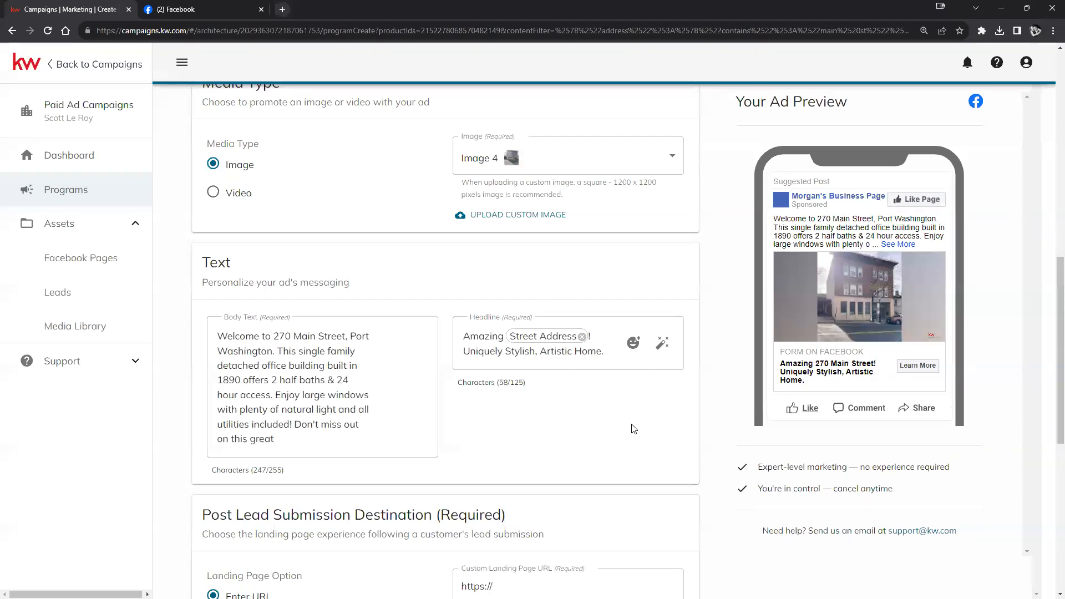
- Append a shocked-face emoji to the end of the headline
click(624, 349)
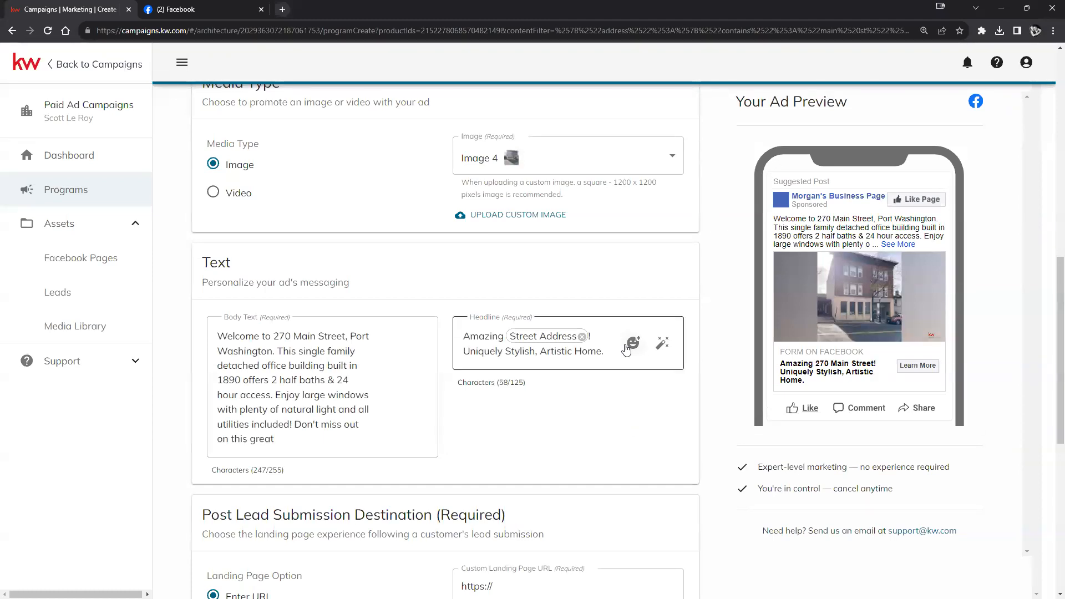
click(633, 342)
click(749, 407)
click(586, 435)
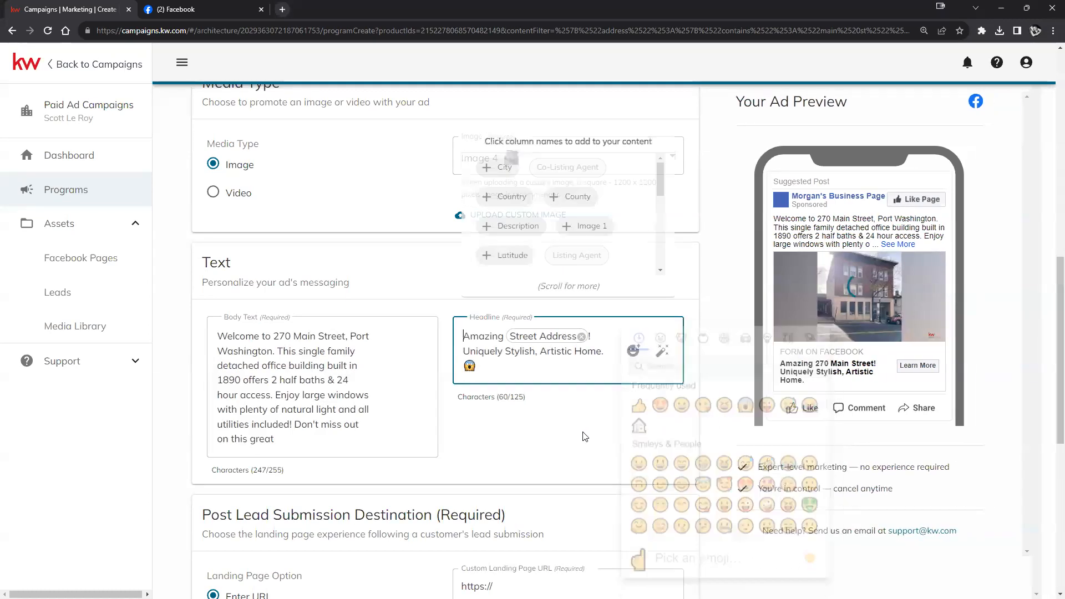
scroll(474, 438, down, 2)
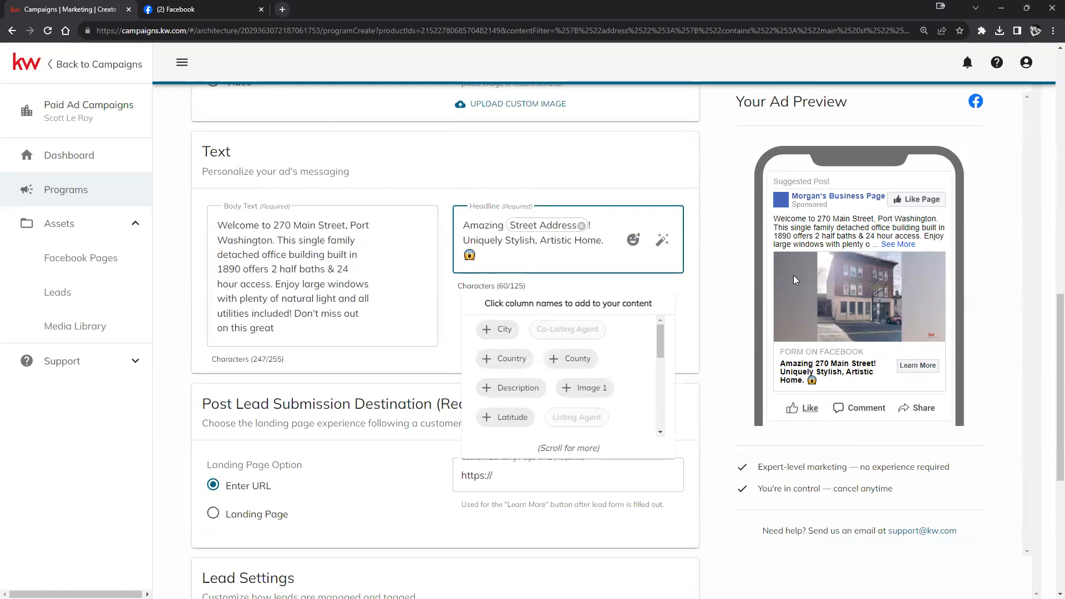
click(719, 315)
scroll(581, 333, down, 3)
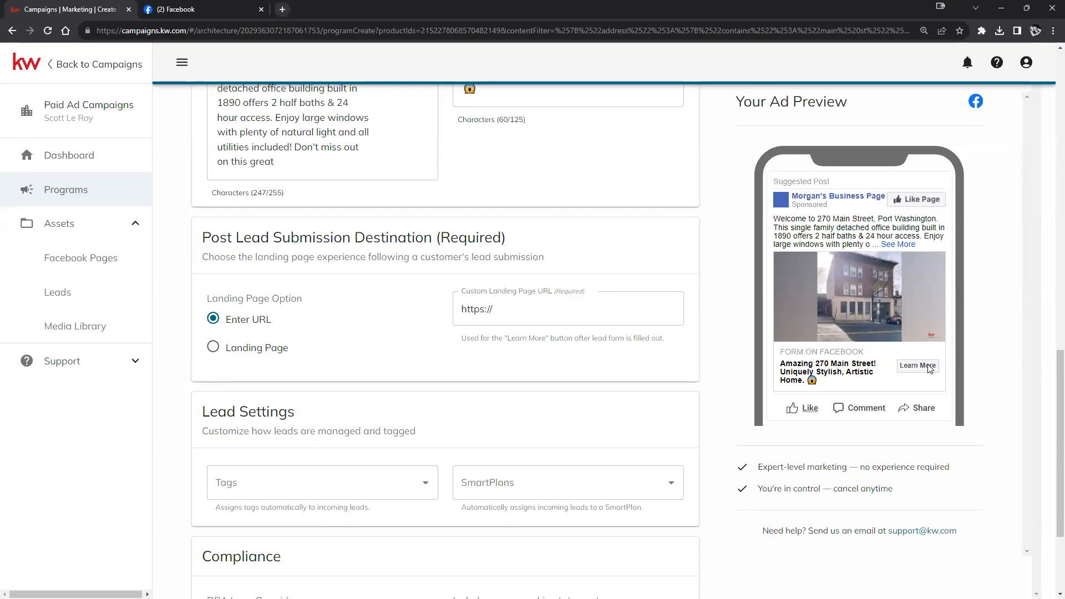
click(532, 315)
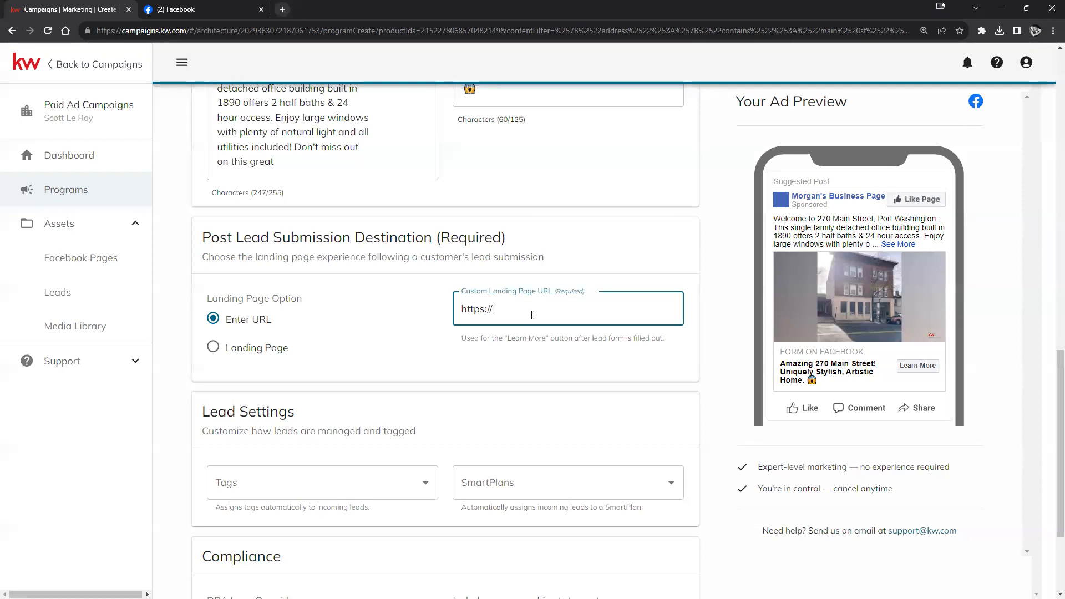
text(nt.kw.com)
click(671, 344)
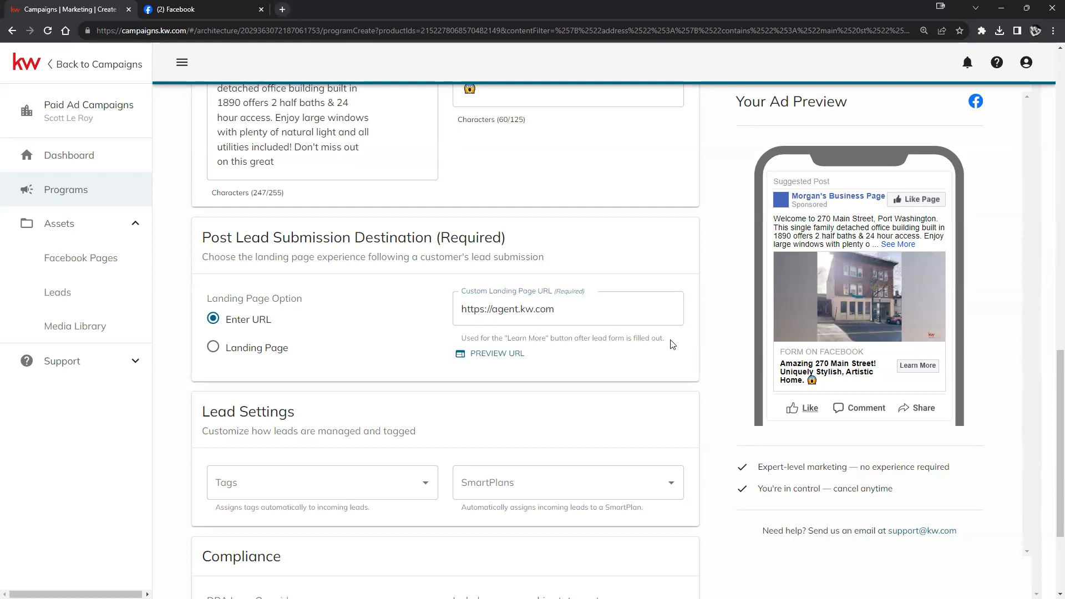
click(624, 303)
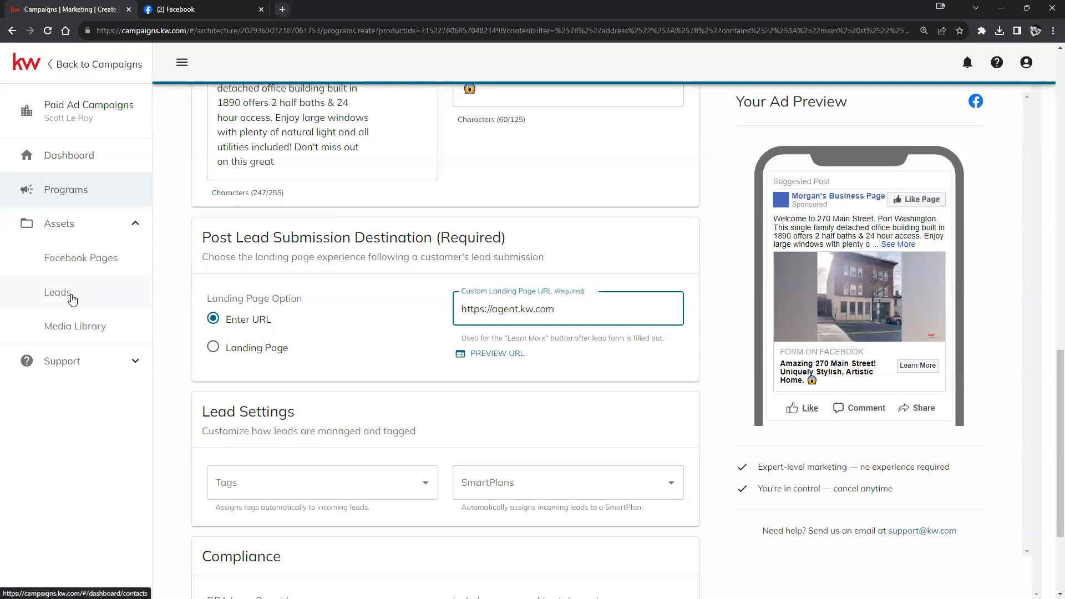
click(375, 332)
scroll(389, 333, down, 2)
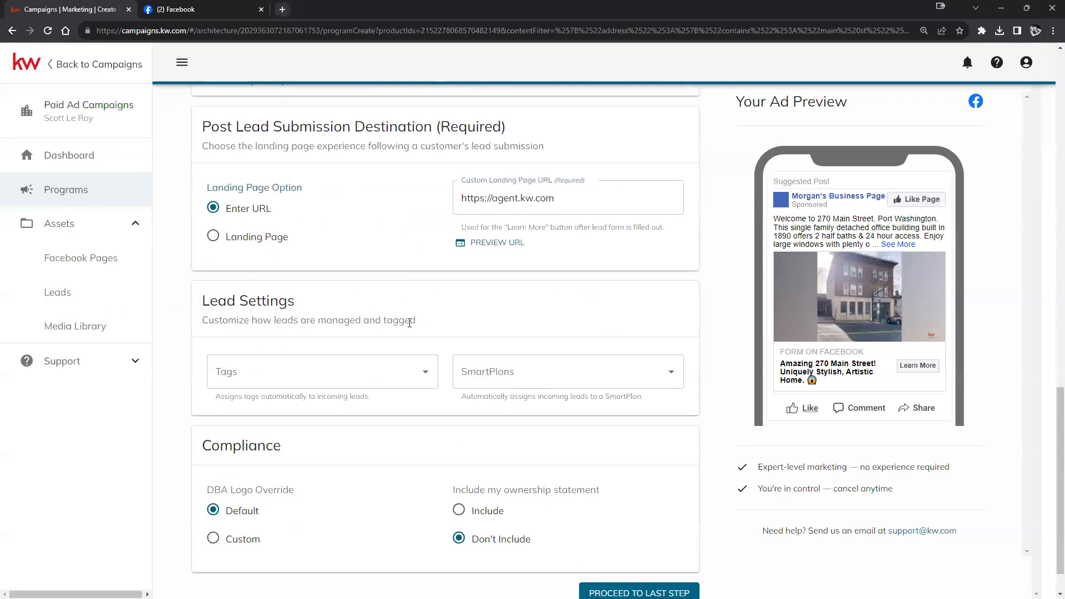
click(214, 238)
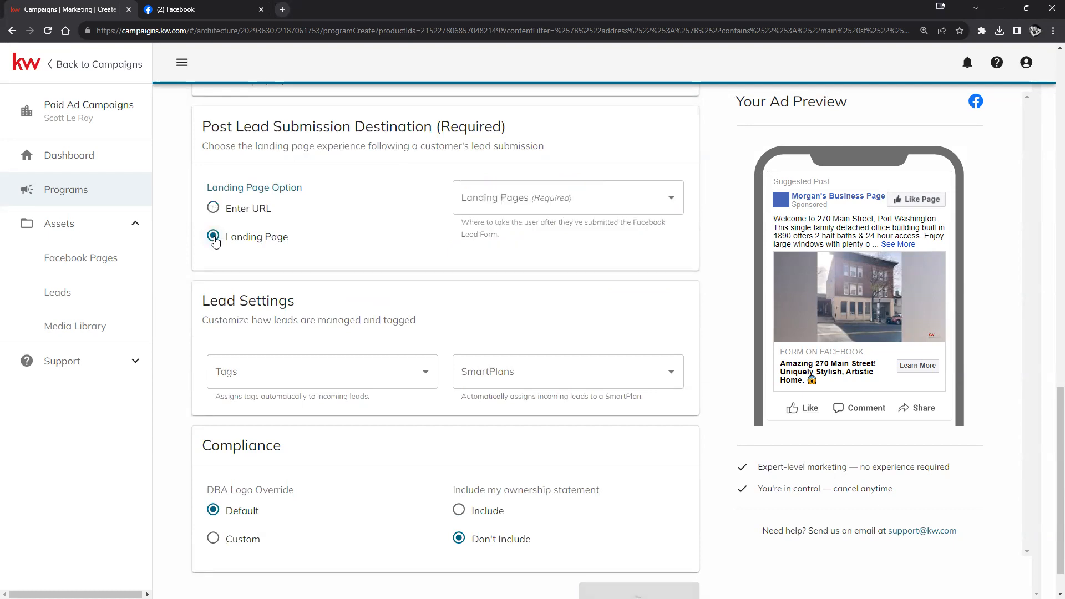
click(672, 199)
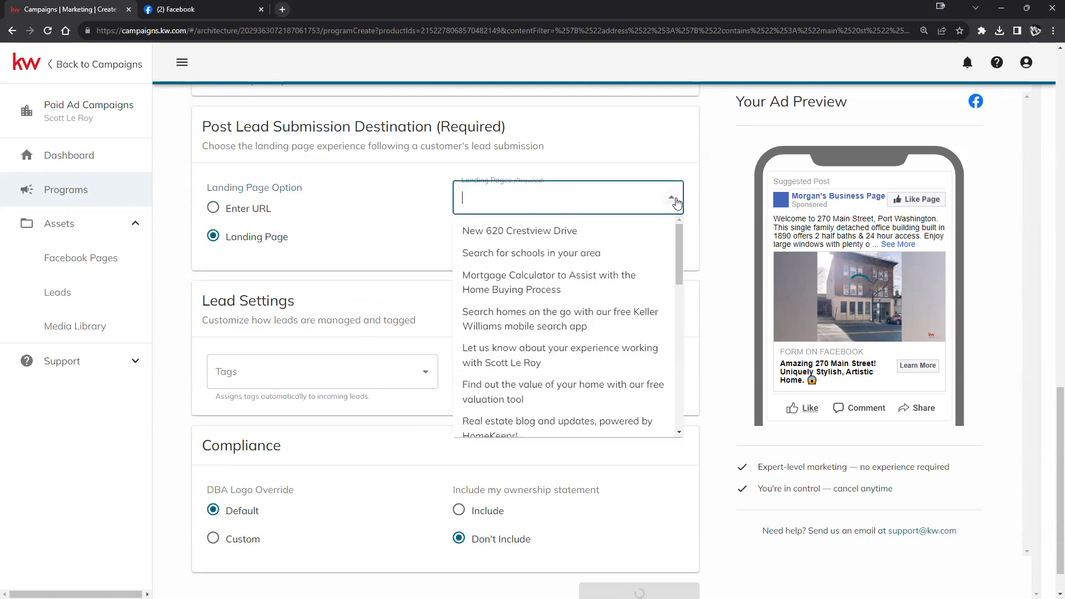
scroll(584, 240, down, 1)
scroll(584, 239, down, 9)
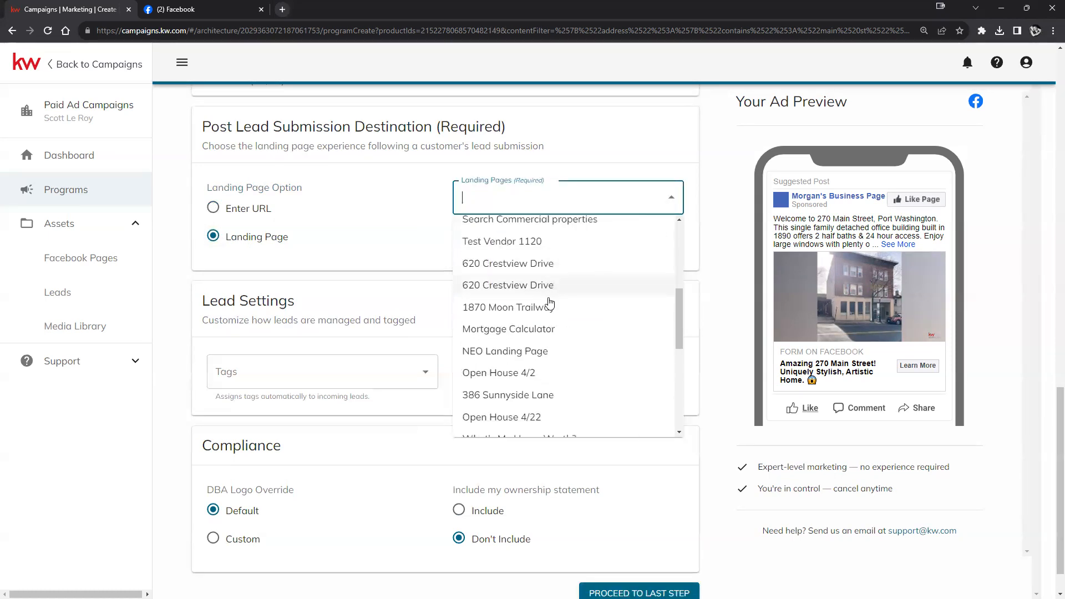
click(421, 258)
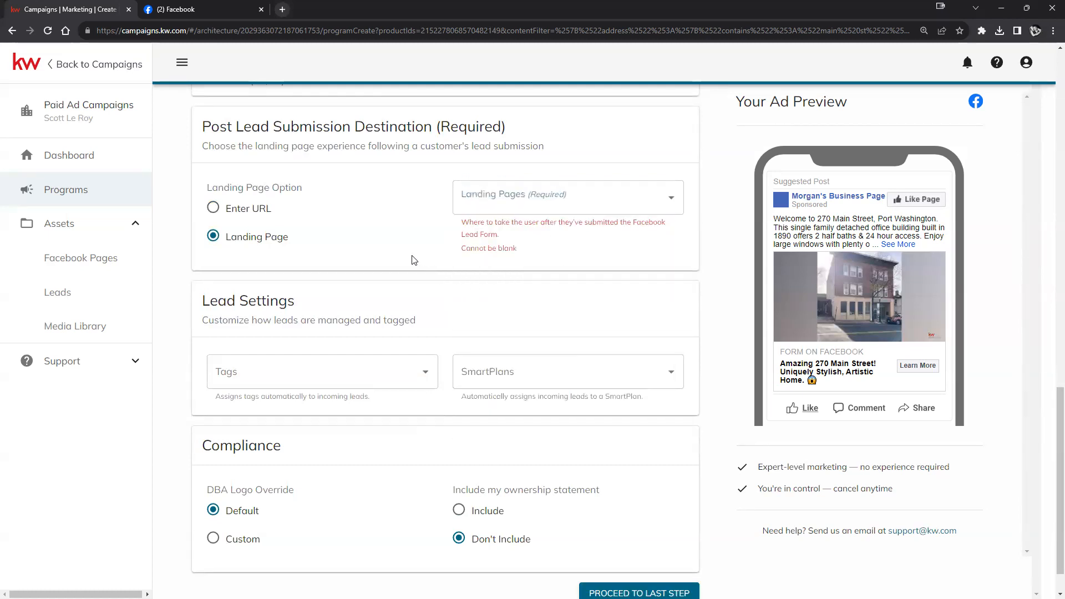
click(580, 206)
scroll(555, 344, down, 8)
scroll(543, 333, down, 4)
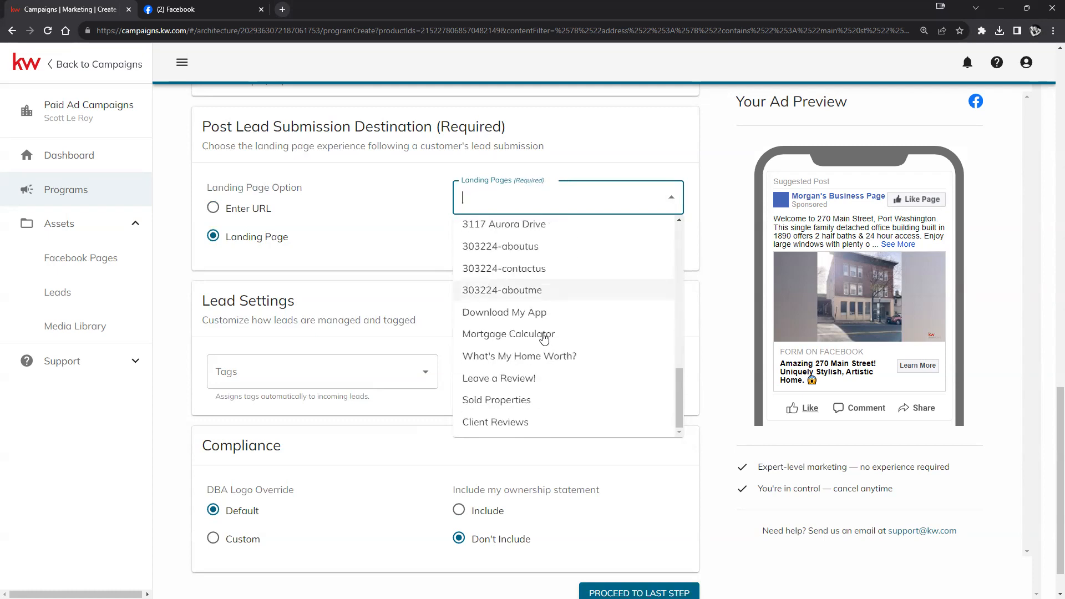
click(301, 253)
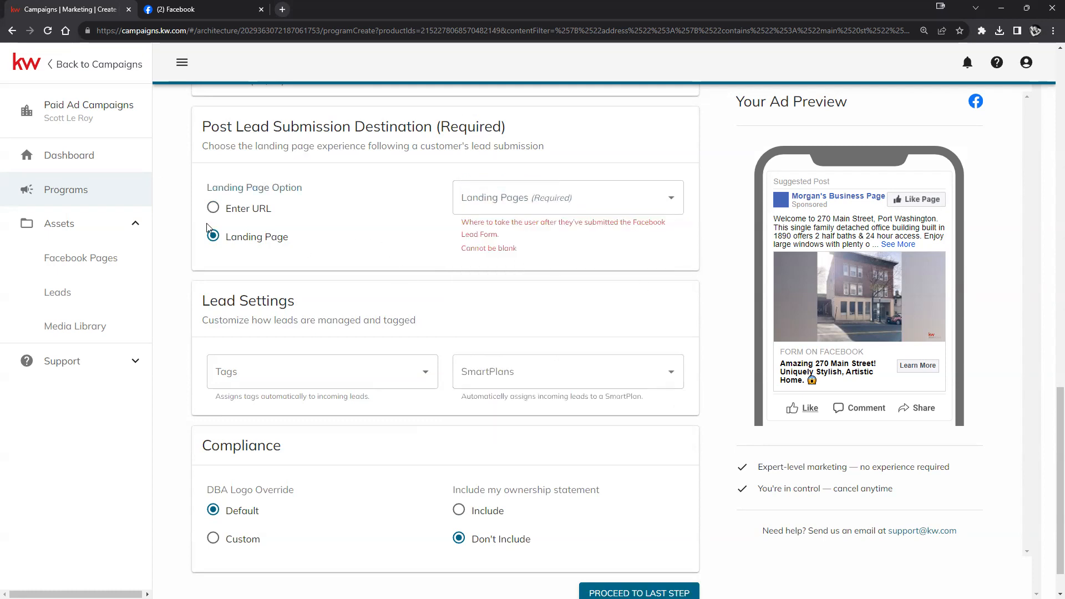
click(213, 208)
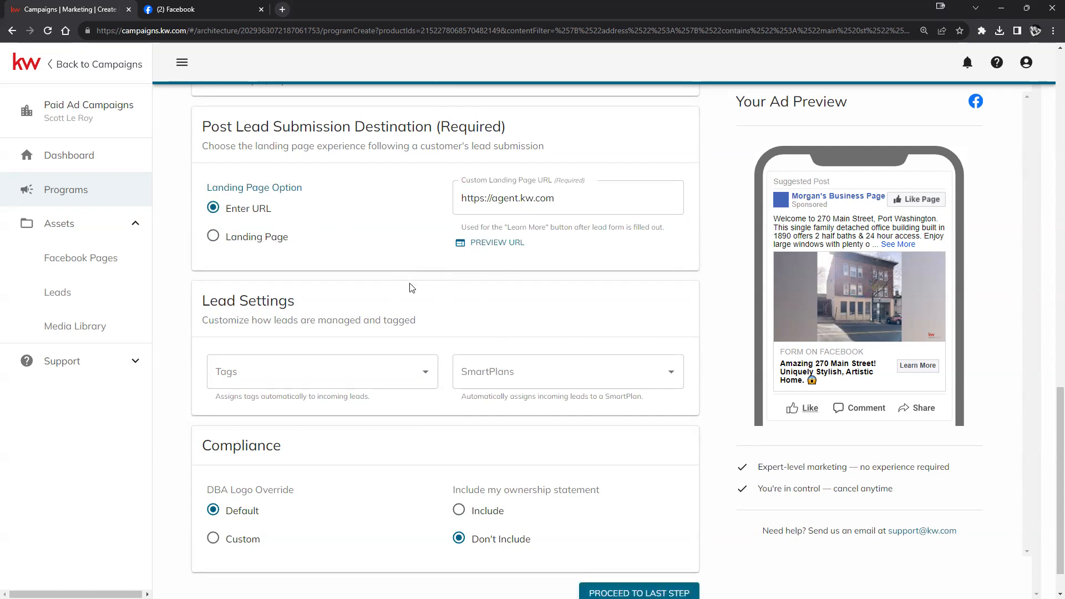
scroll(444, 300, down, 1)
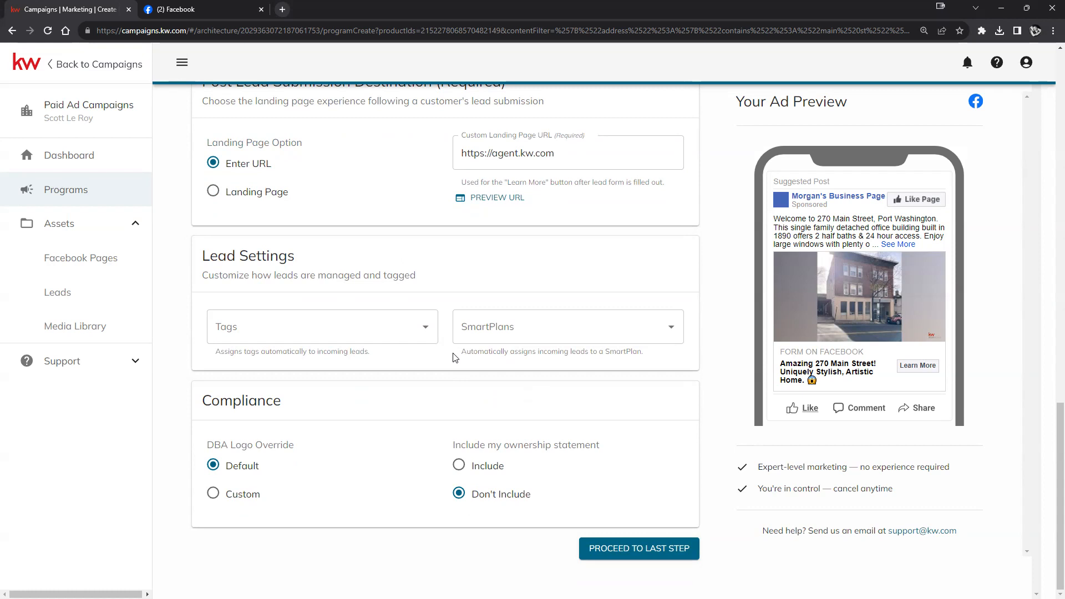
- Create and apply 'facebook' as the lead tag, then bring up the SmartPlans list
click(426, 328)
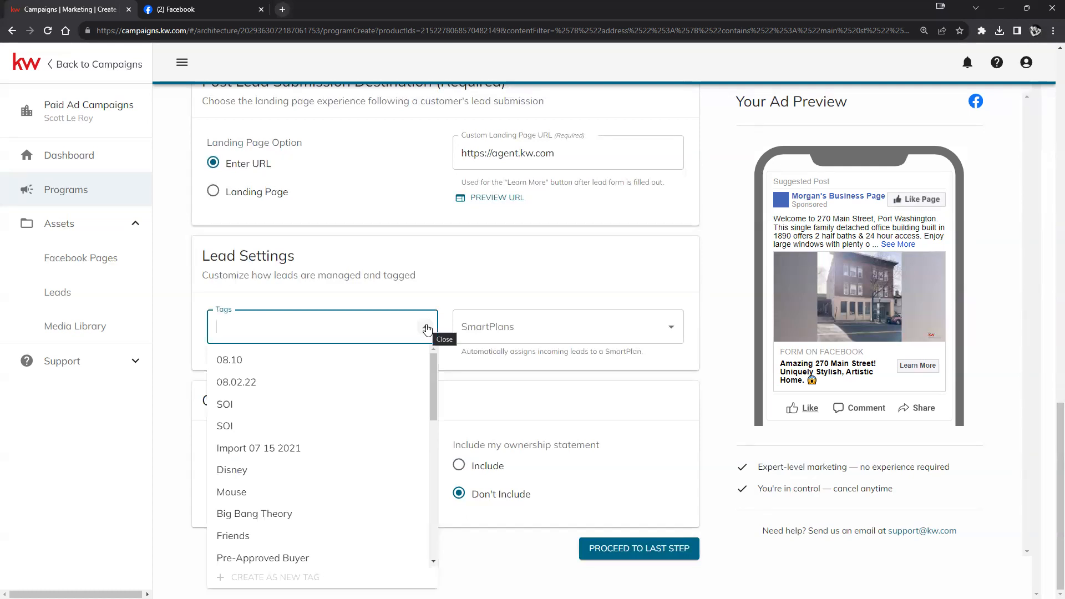
text(facebook)
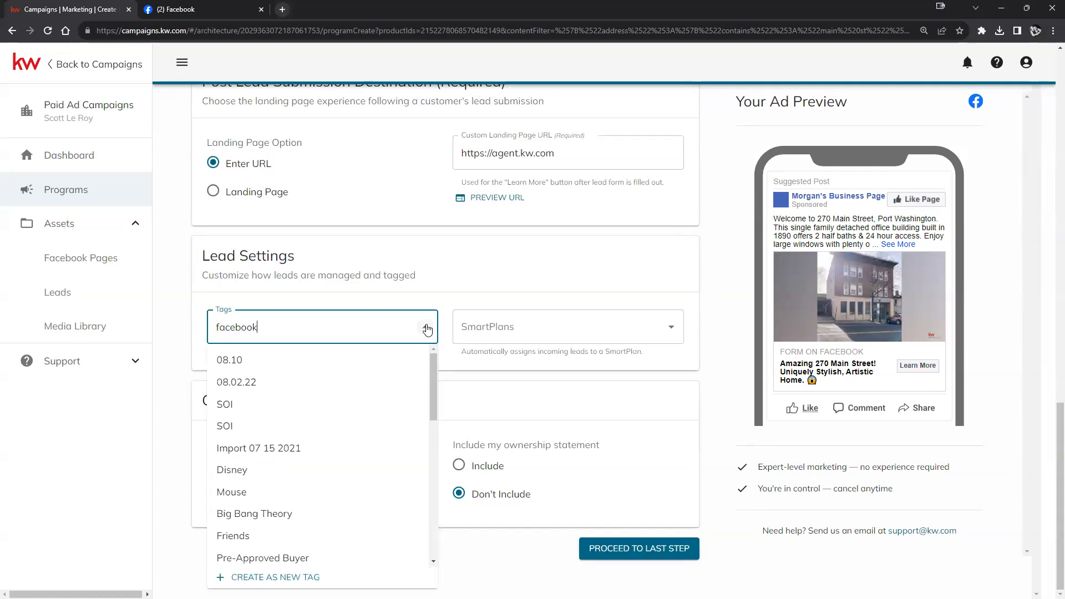
click(353, 386)
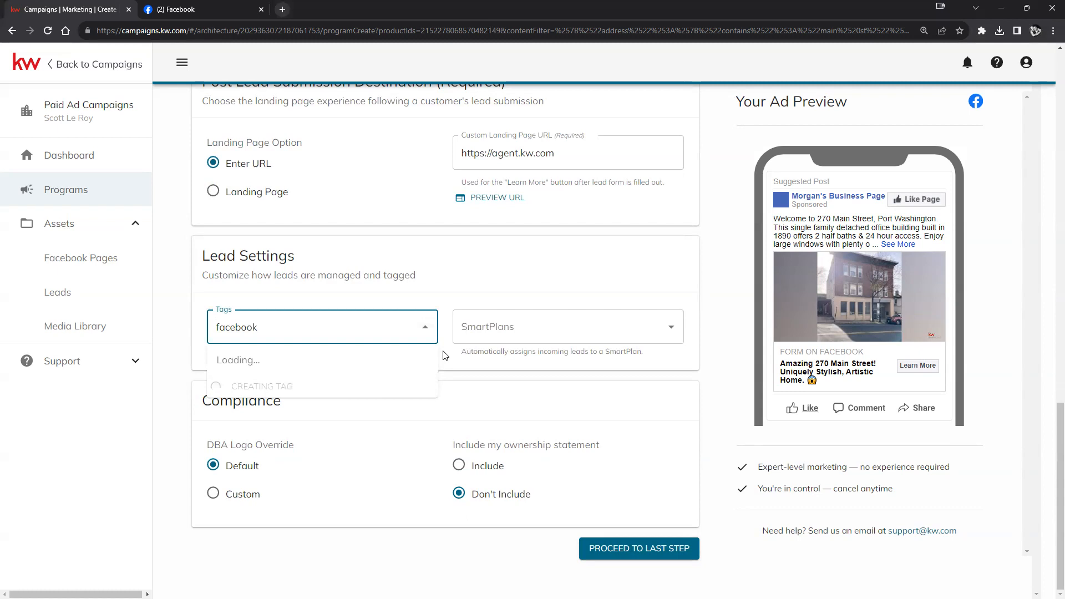
click(430, 302)
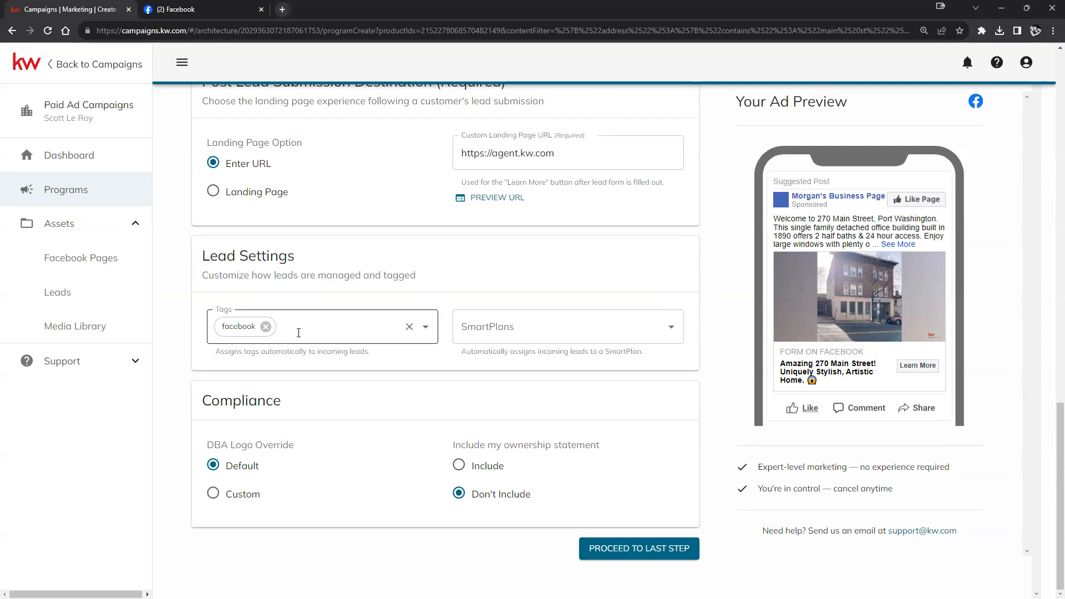
click(498, 326)
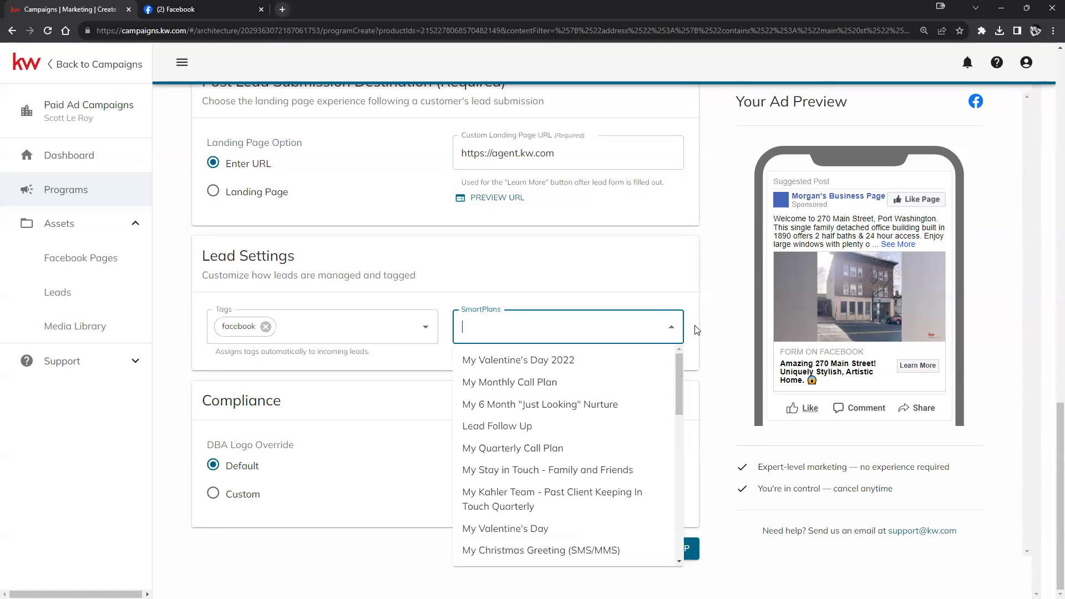
- Close SmartPlans without choosing one and set the ownership statement option to Include
click(720, 320)
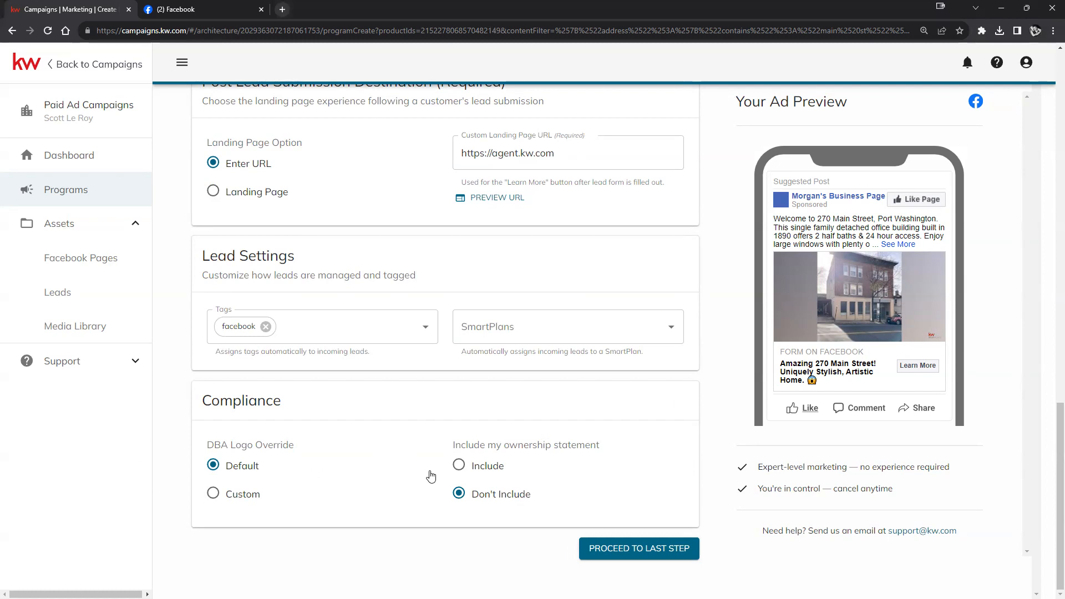
click(459, 465)
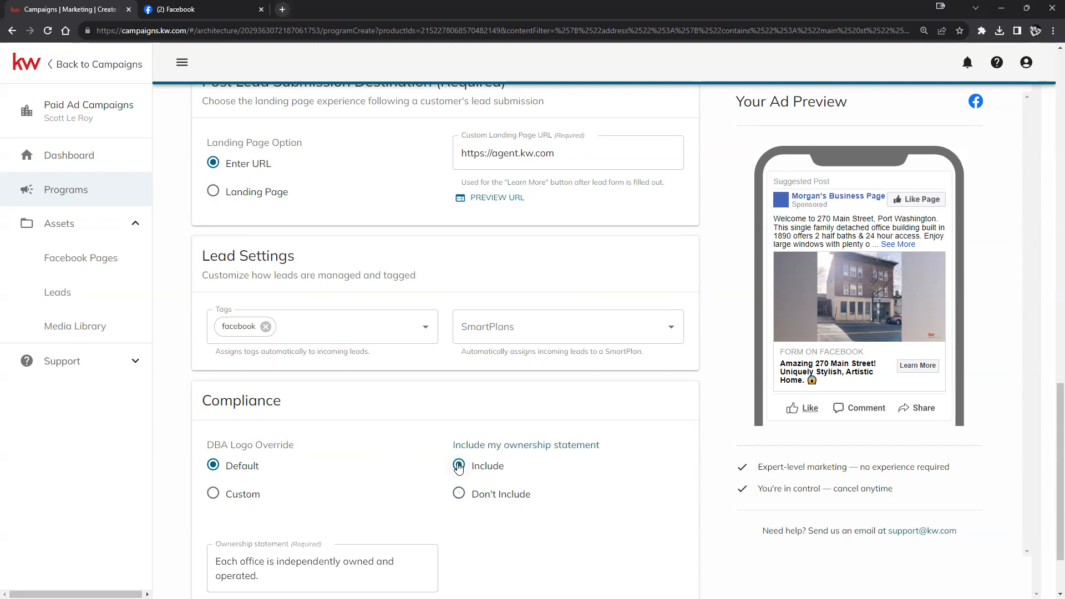
click(458, 494)
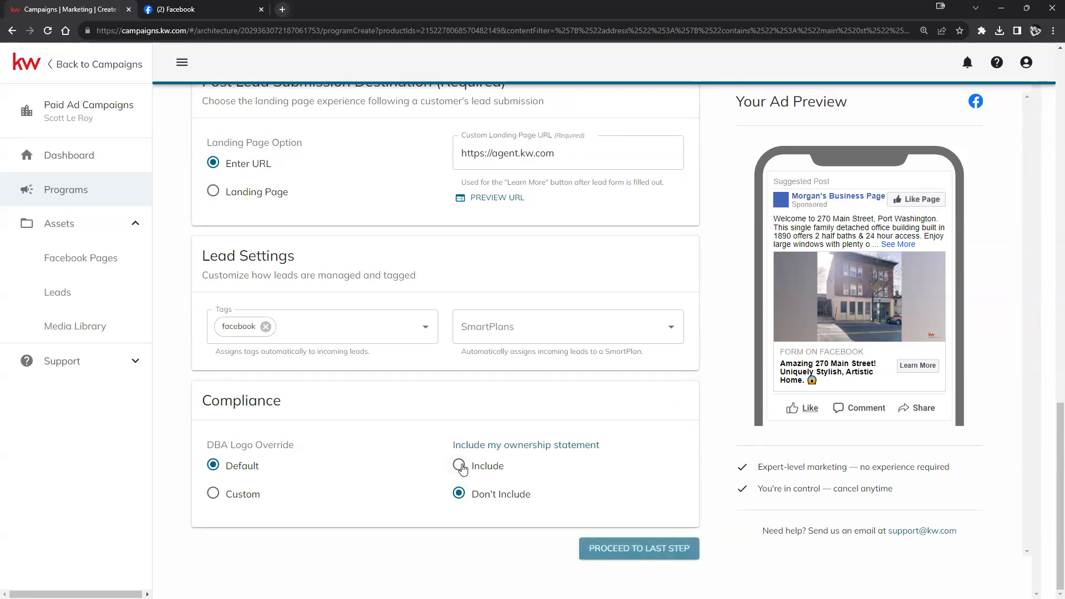
click(460, 466)
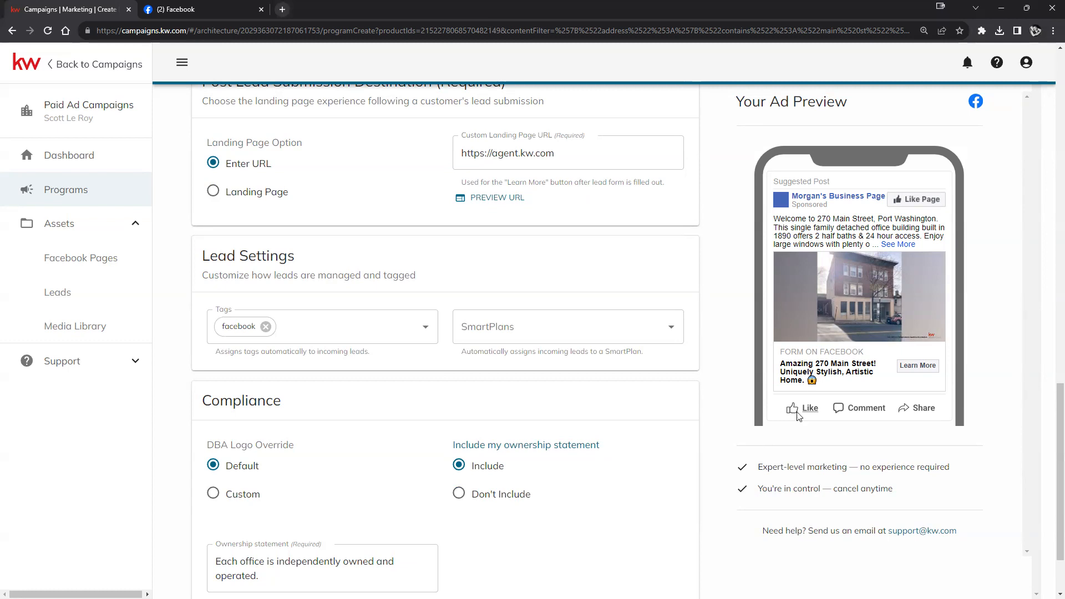
scroll(639, 506, down, 2)
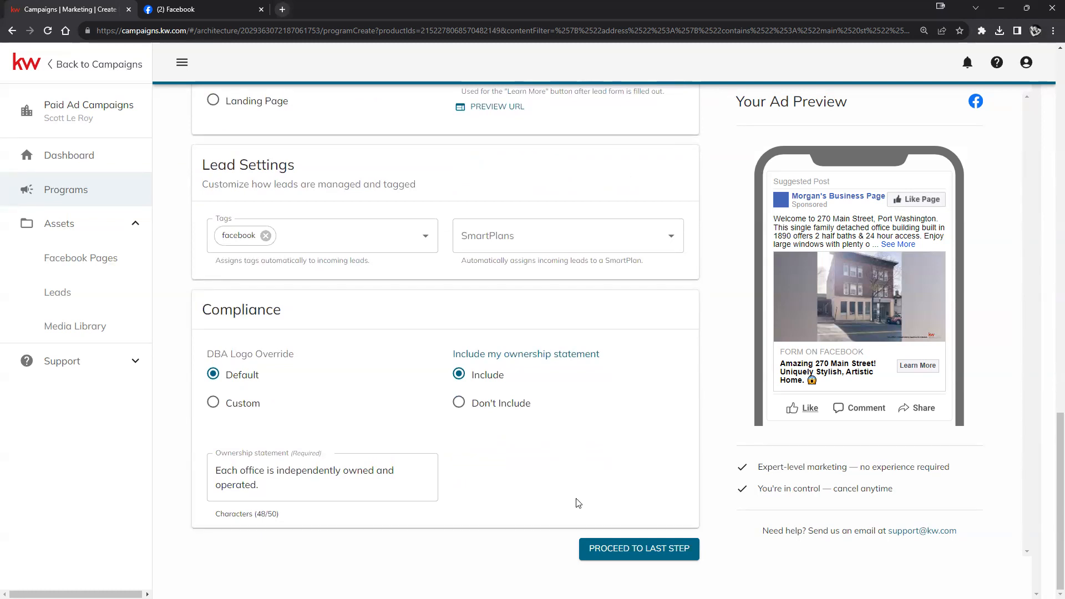
scroll(633, 527, up, 12)
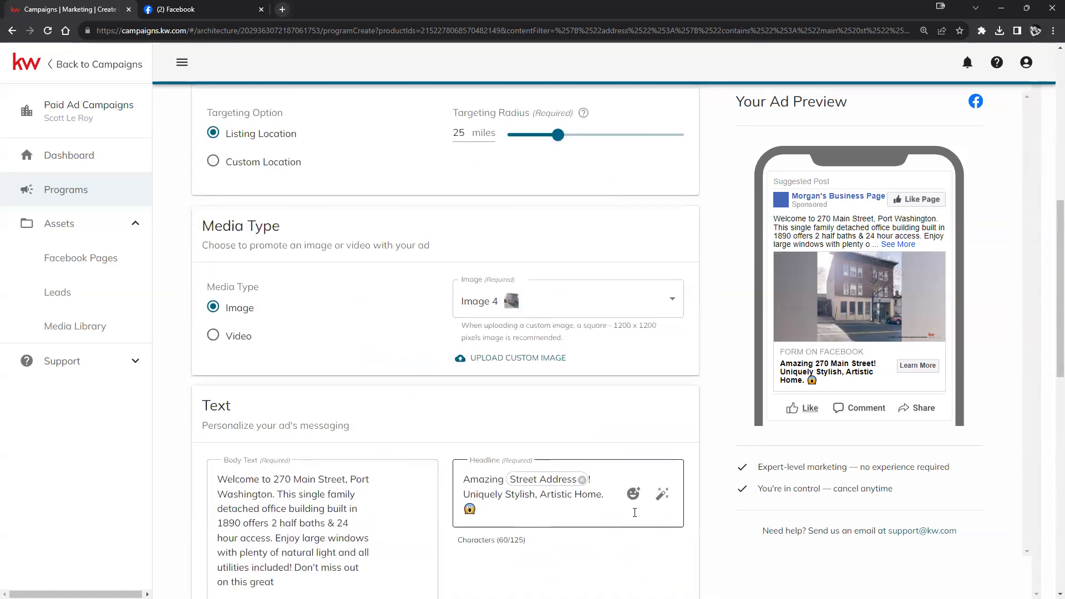
scroll(634, 512, up, 8)
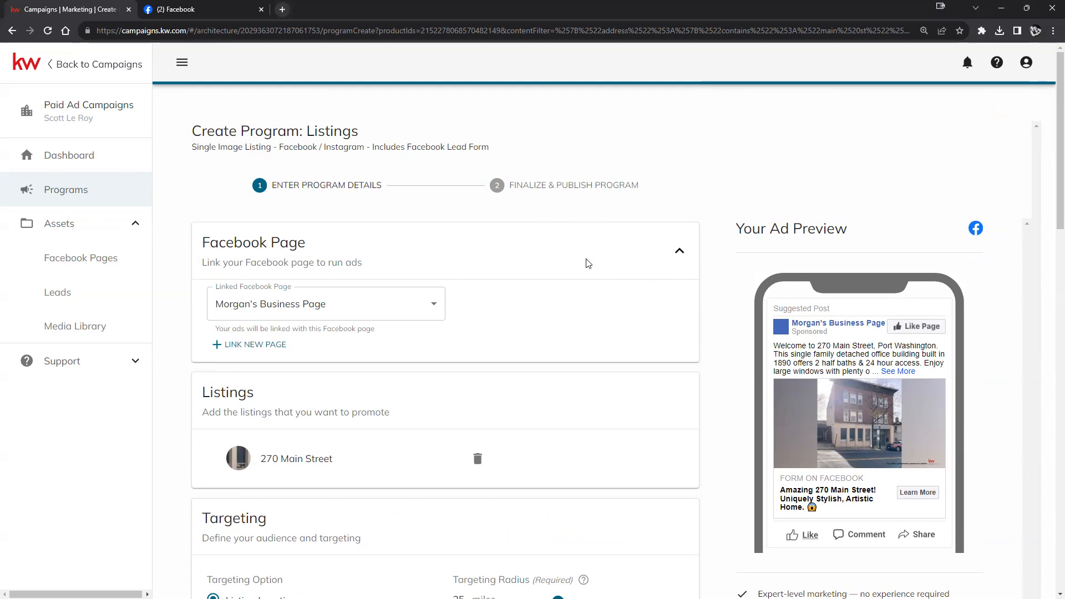
scroll(588, 271, down, 12)
scroll(594, 286, down, 8)
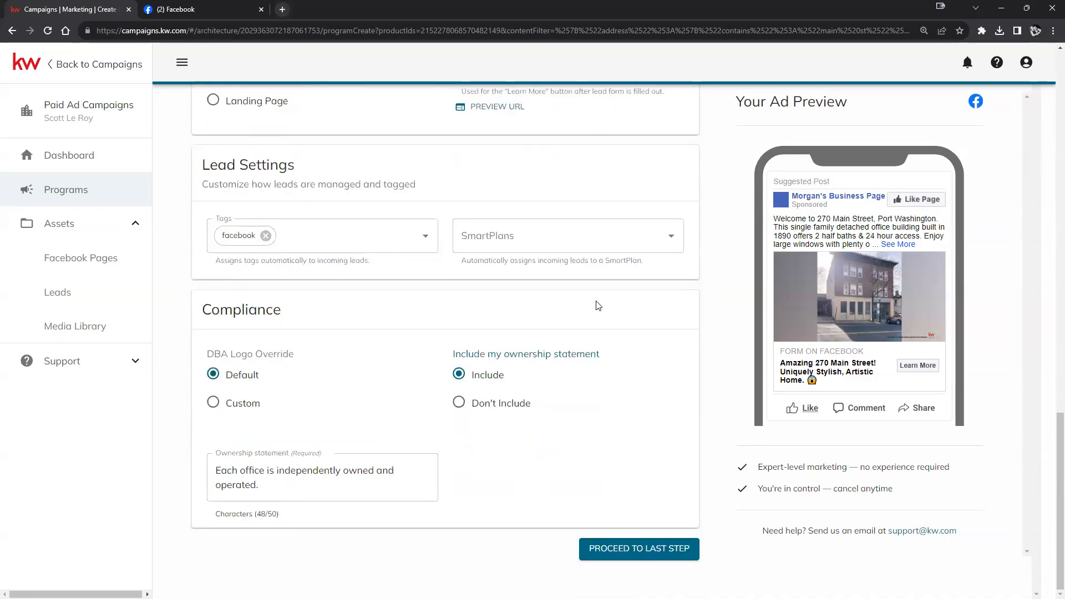
- Continue to the final step showing the ad's run dates, $50.00 budget and order summary
click(611, 549)
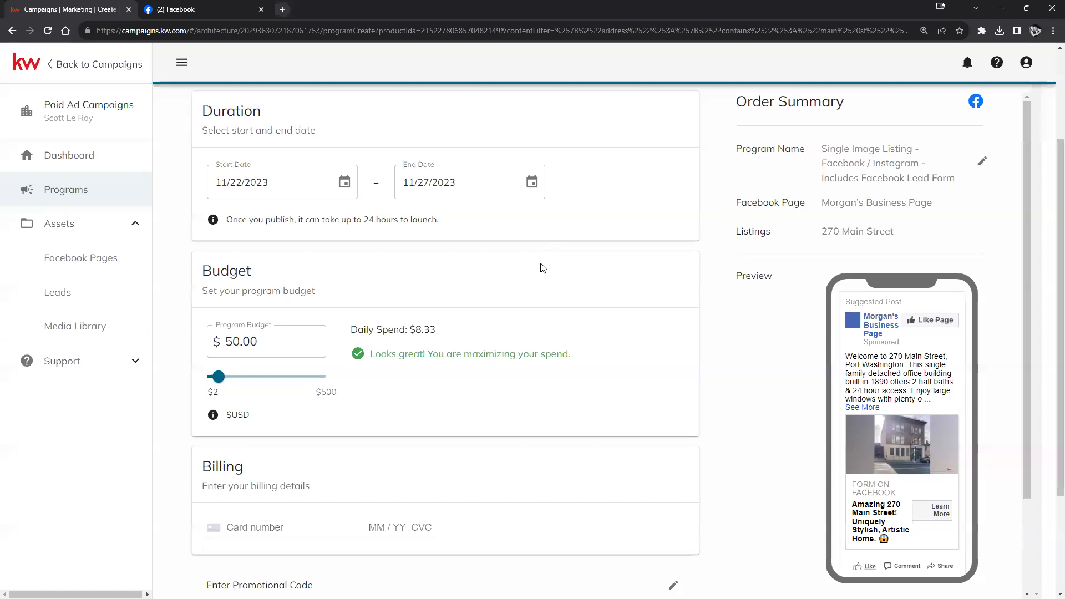
- Schedule the ad from 11/23/2023 to 11/28/2023, leaving the program budget at 50.00
click(534, 185)
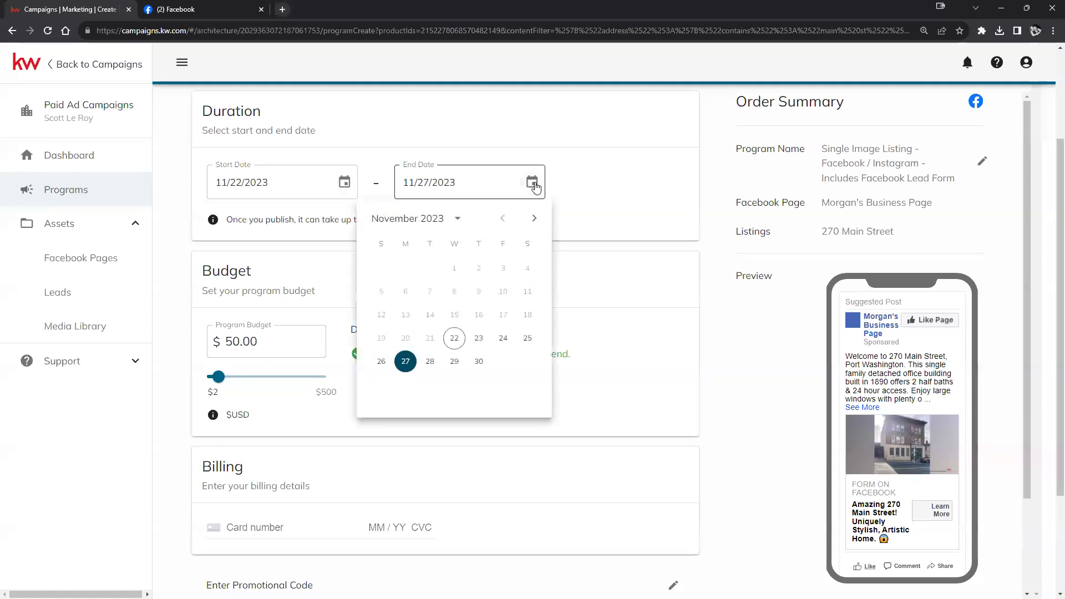
click(478, 340)
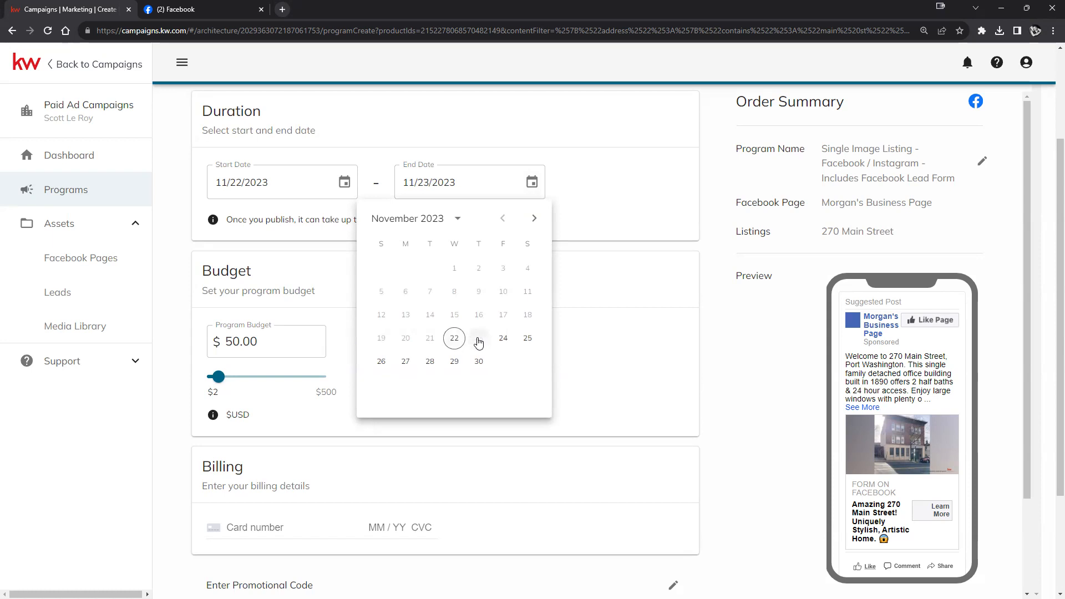
click(344, 181)
click(291, 337)
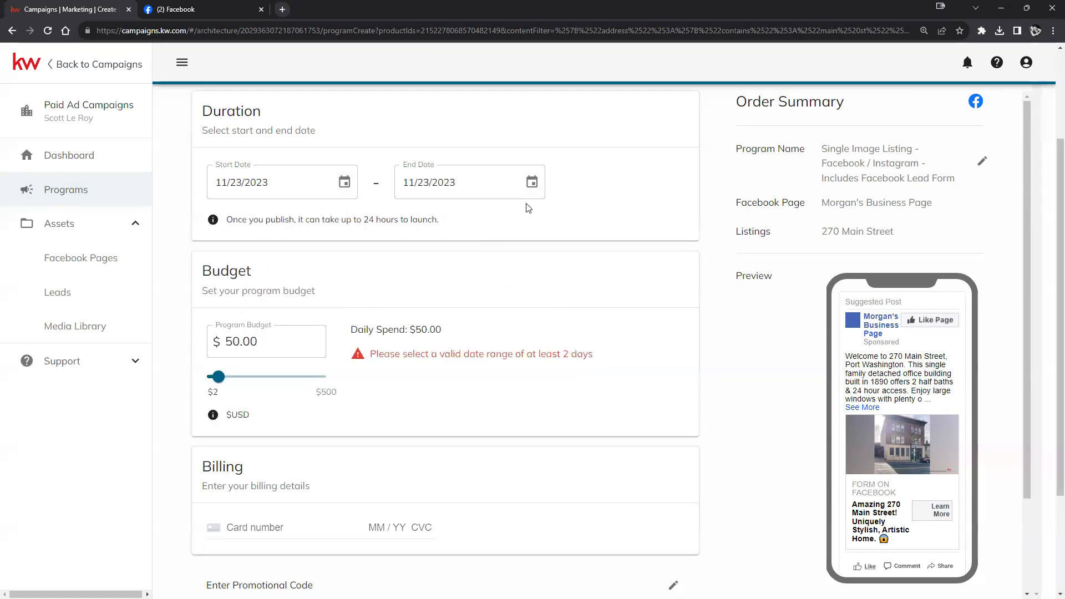
click(531, 183)
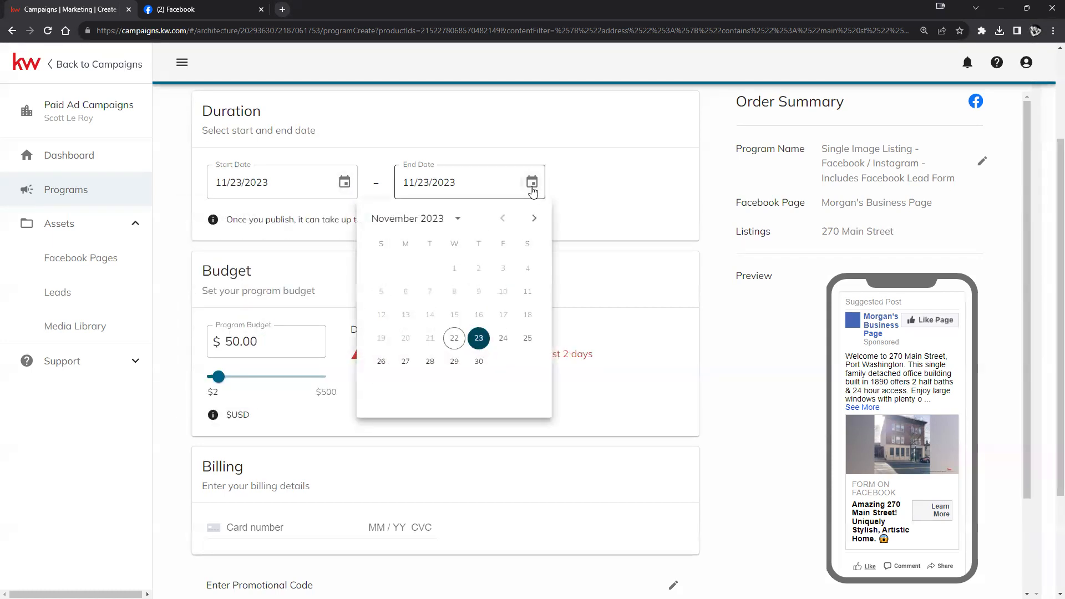
click(431, 362)
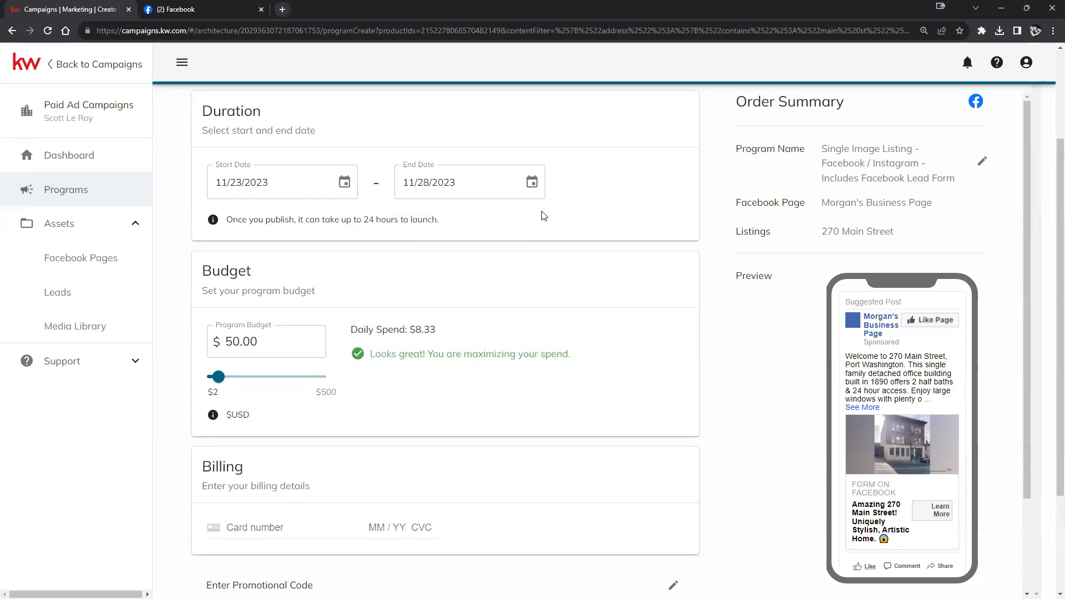
click(233, 342)
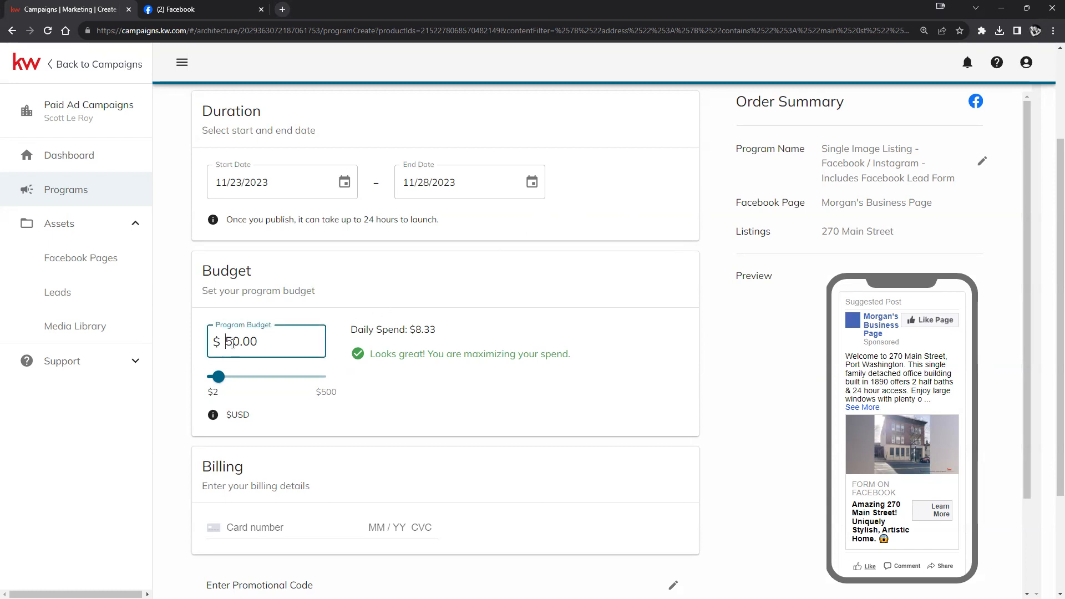
click(598, 303)
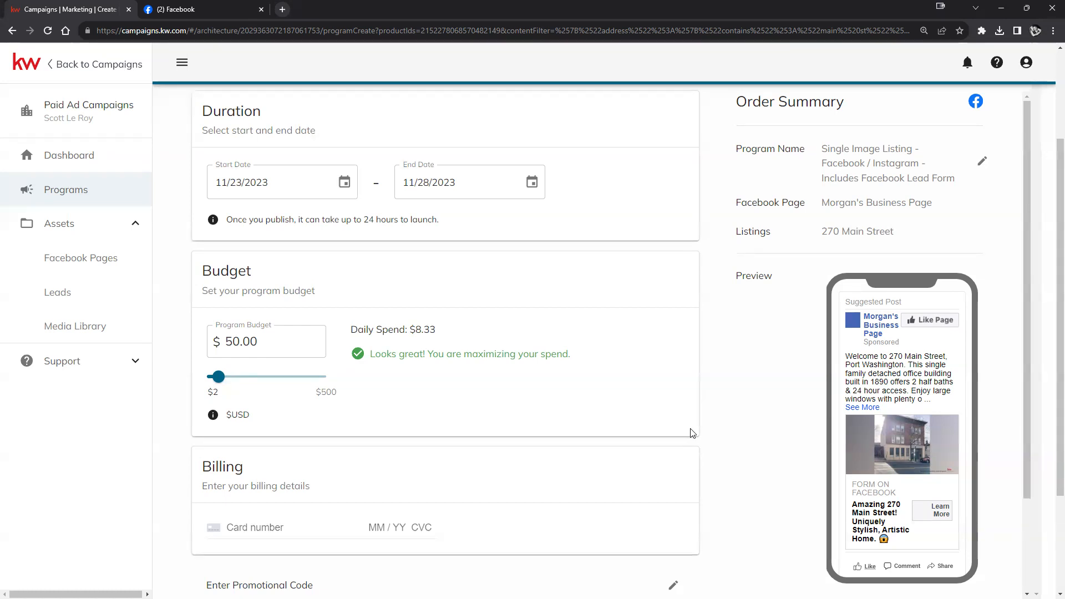
scroll(675, 433, up, 1)
scroll(682, 432, down, 2)
scroll(688, 433, up, 3)
scroll(692, 434, down, 3)
scroll(692, 435, down, 2)
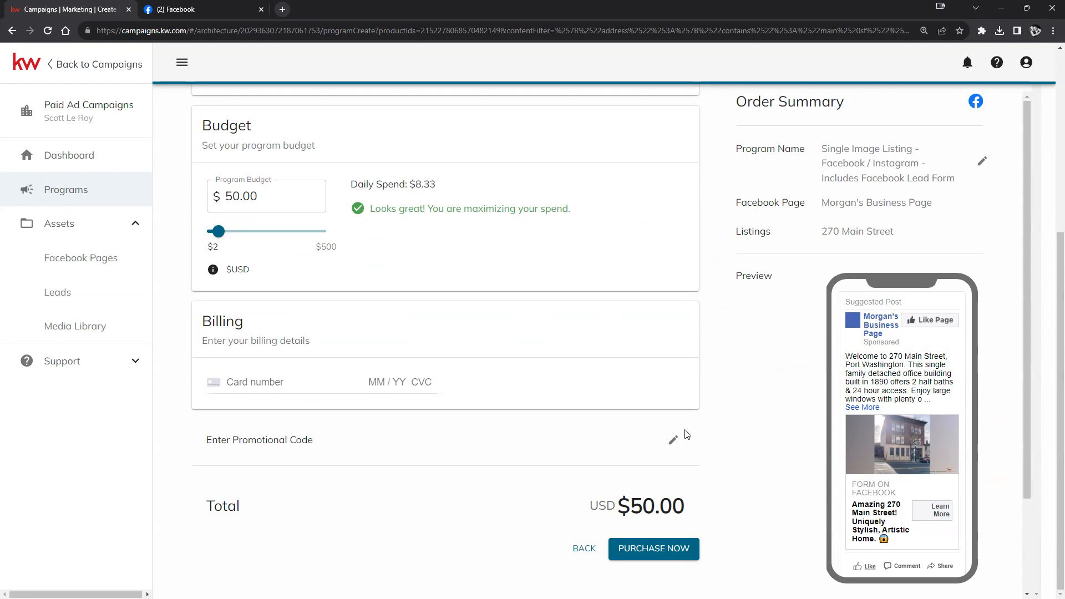
scroll(748, 402, up, 1)
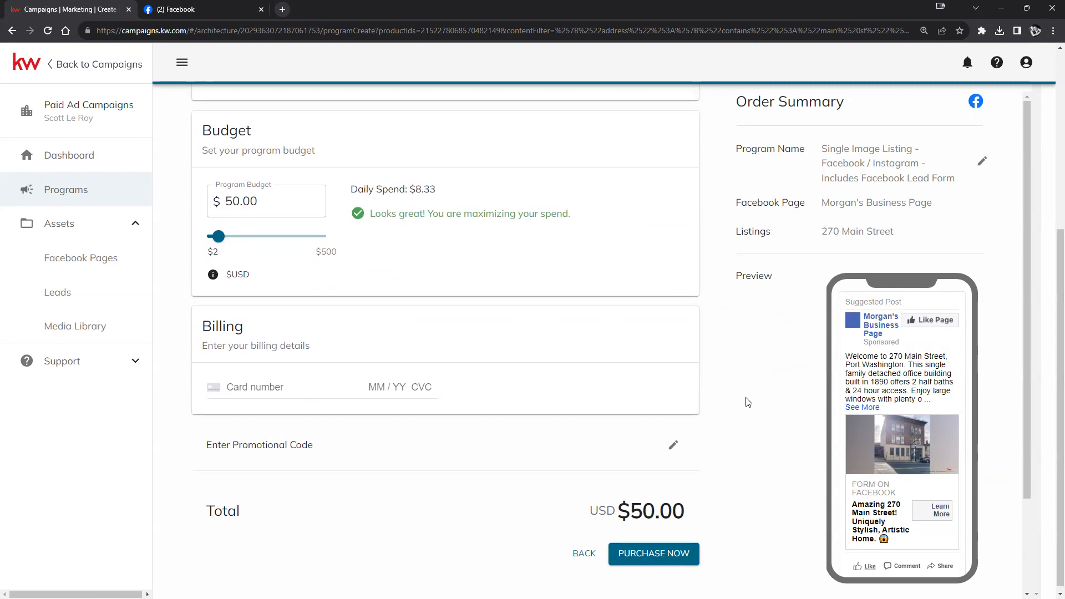
scroll(746, 402, up, 5)
scroll(744, 399, down, 2)
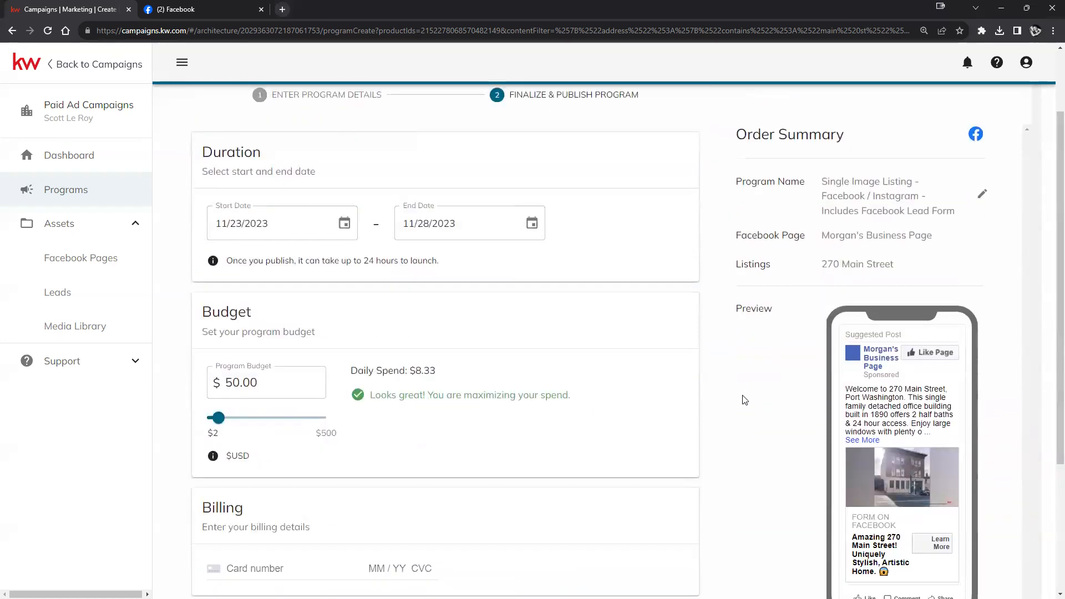
scroll(745, 399, down, 2)
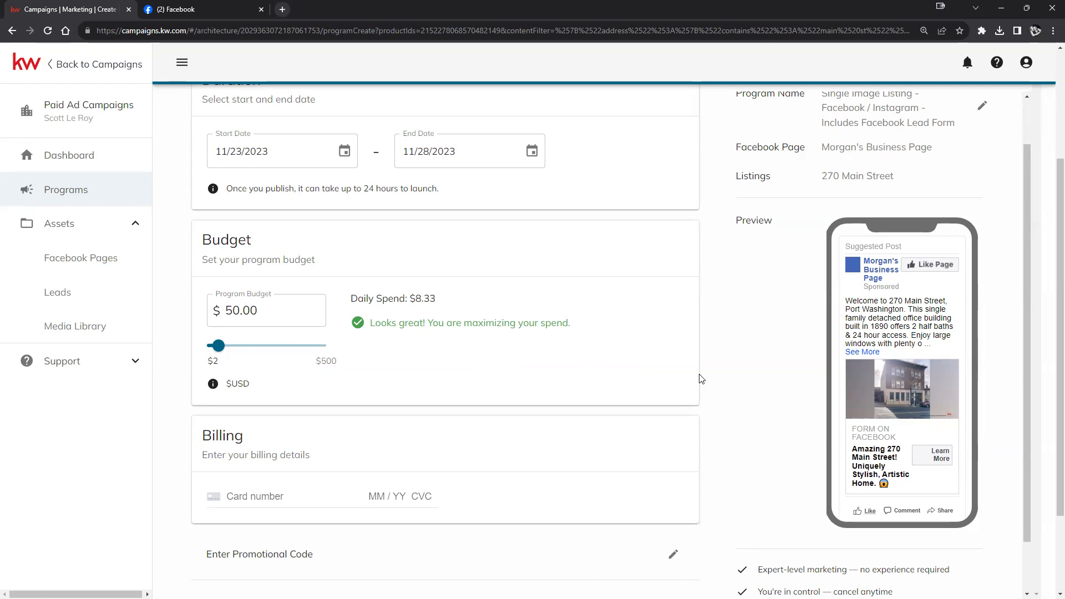
scroll(405, 440, down, 2)
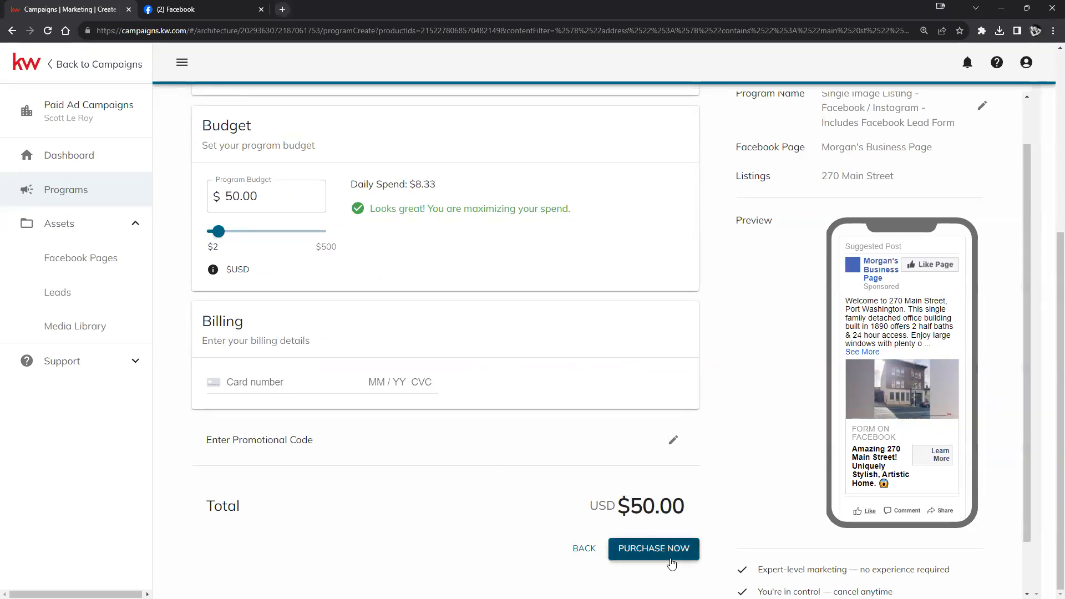
scroll(684, 548, up, 5)
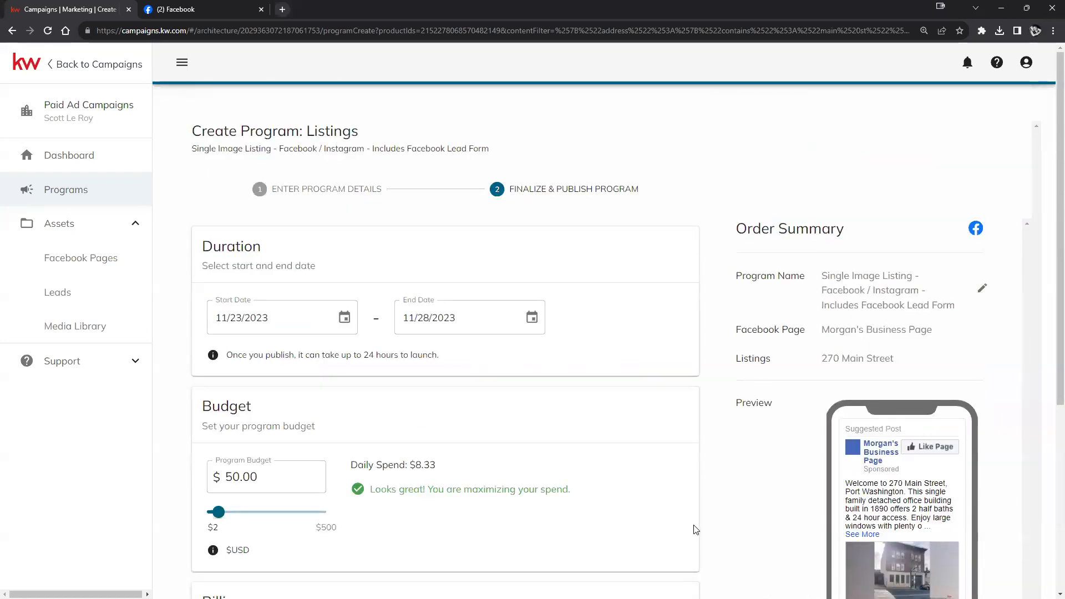
scroll(698, 474, down, 2)
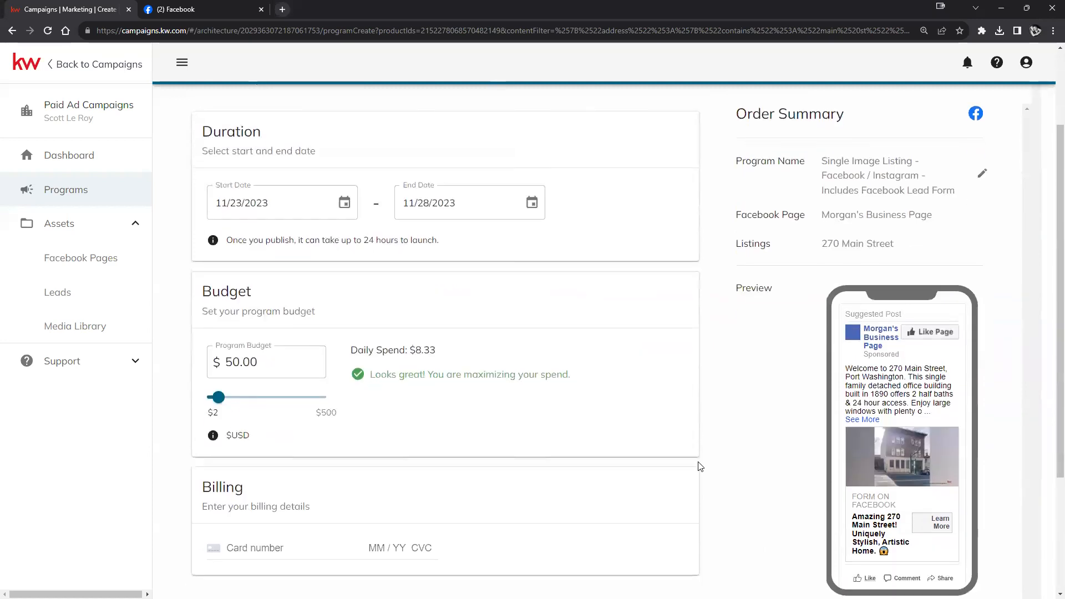
scroll(698, 466, down, 3)
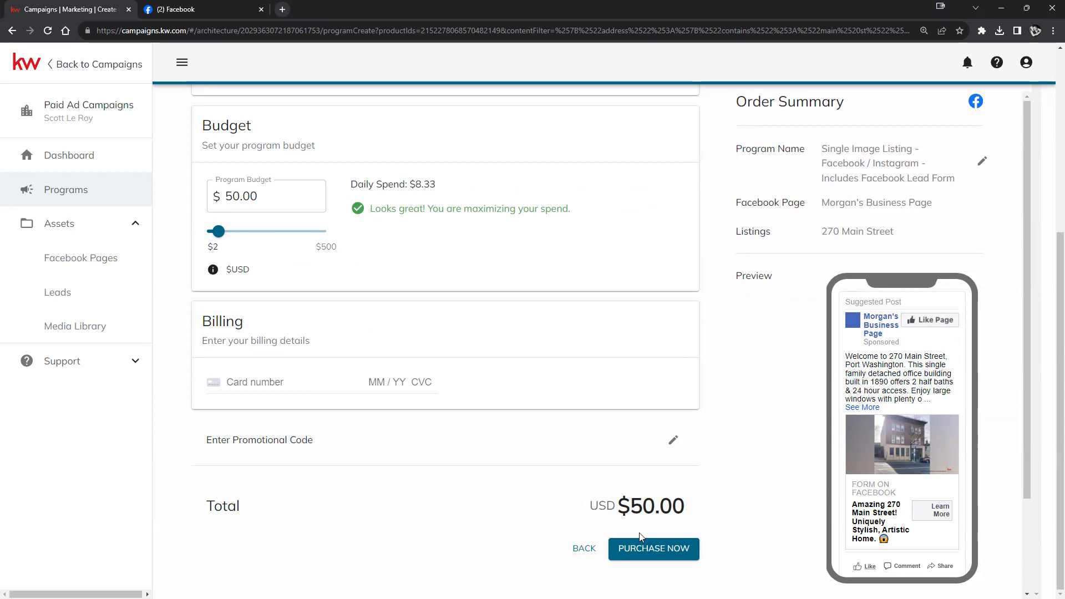
scroll(641, 537, up, 5)
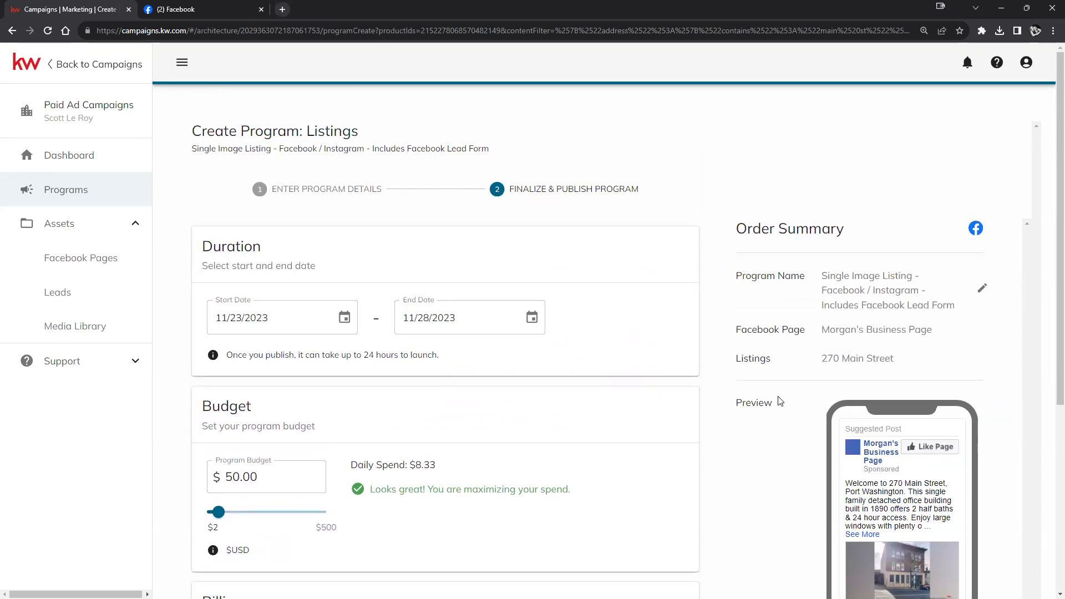
scroll(843, 427, down, 5)
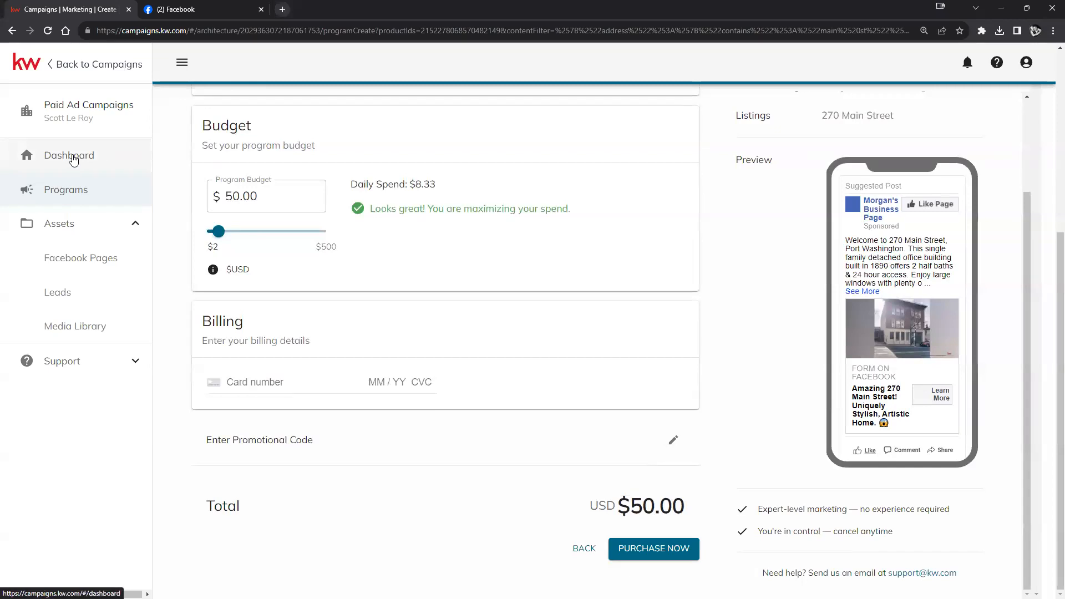
scroll(491, 372, up, 5)
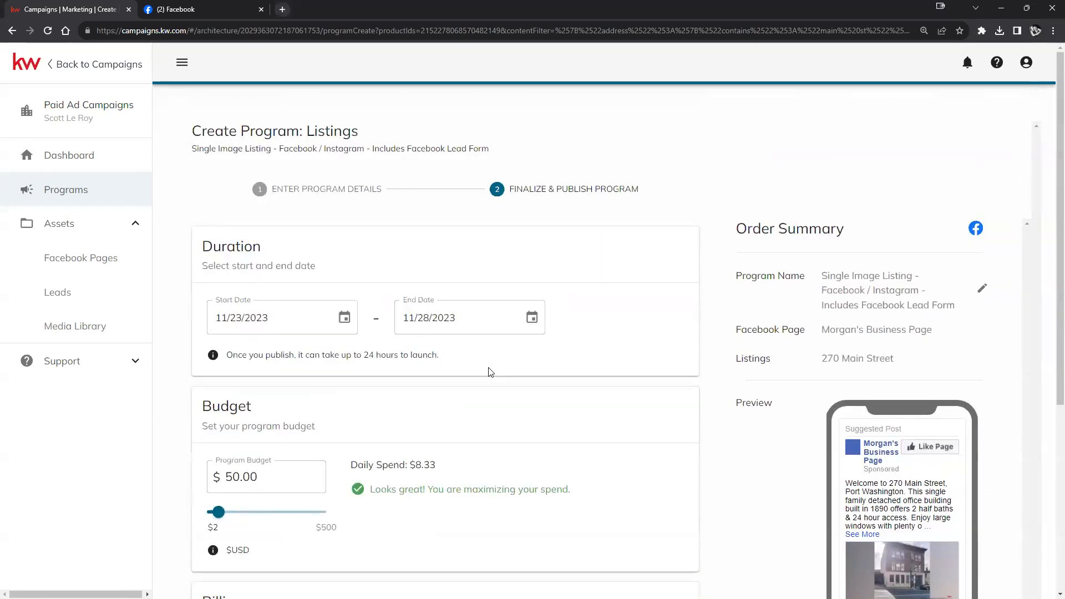
scroll(491, 372, down, 4)
scroll(487, 371, down, 1)
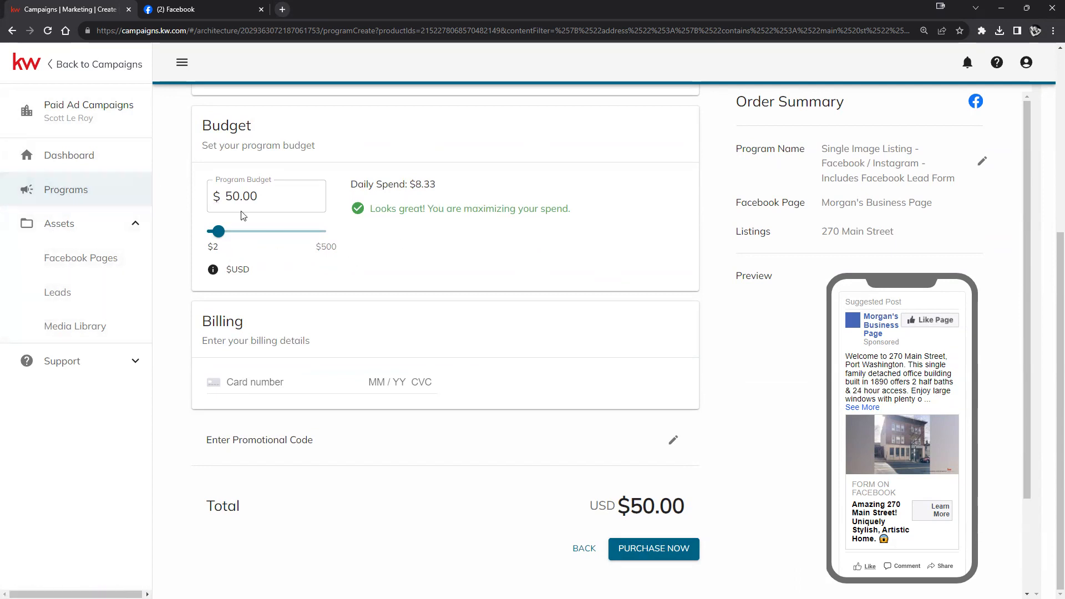
- Return to the Dashboard, discard the listing ad changes, and begin an Attract Sellers Google Search ad
click(54, 152)
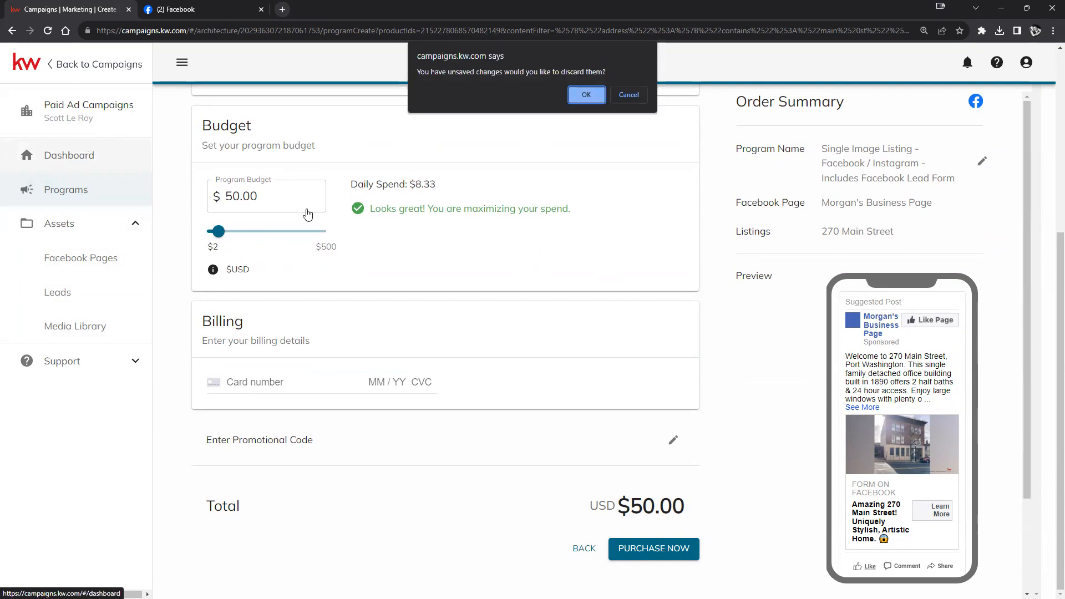
click(587, 95)
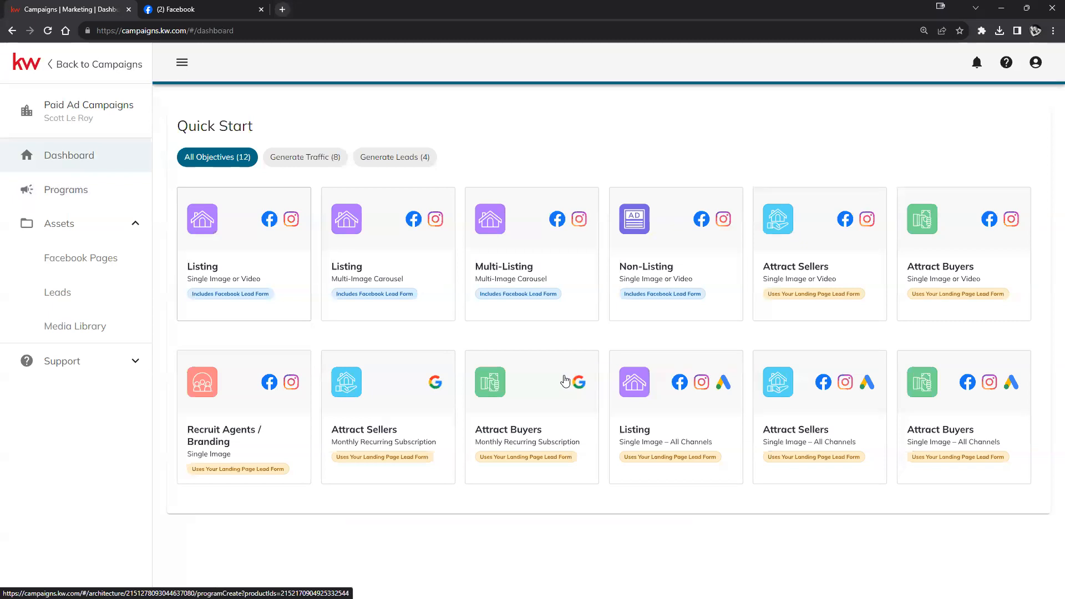
click(414, 395)
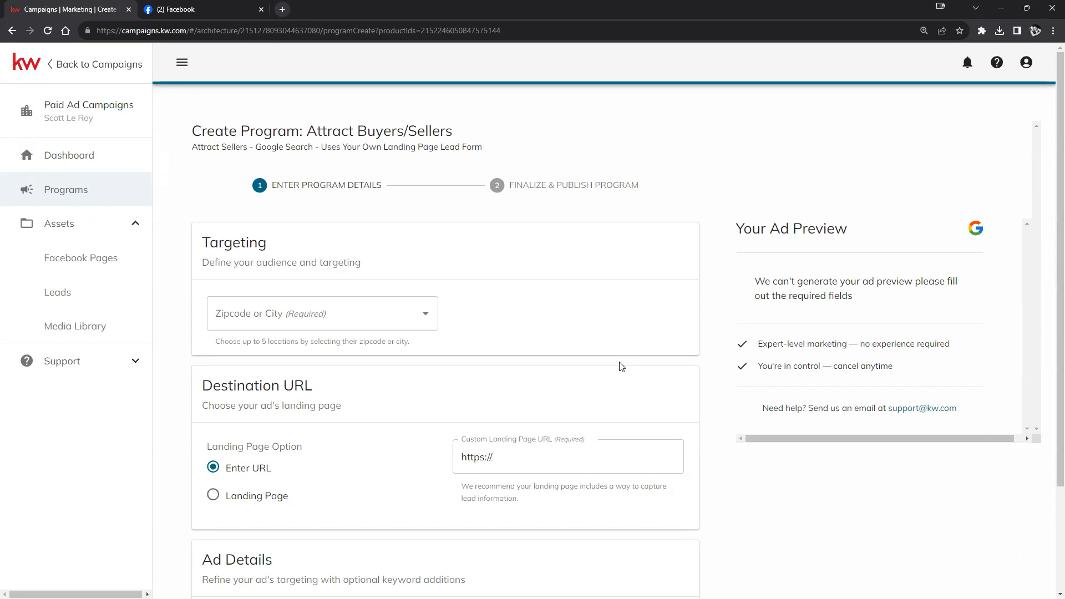
- Enter zip 97408 and target the ad at Coburg, OR 97408, USA
click(418, 318)
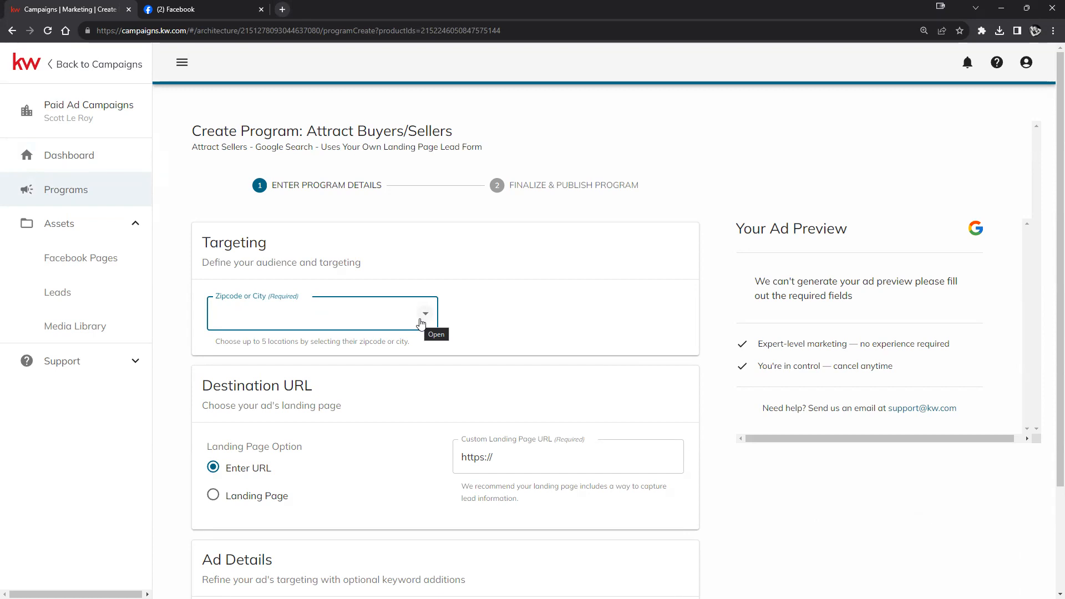
text(971)
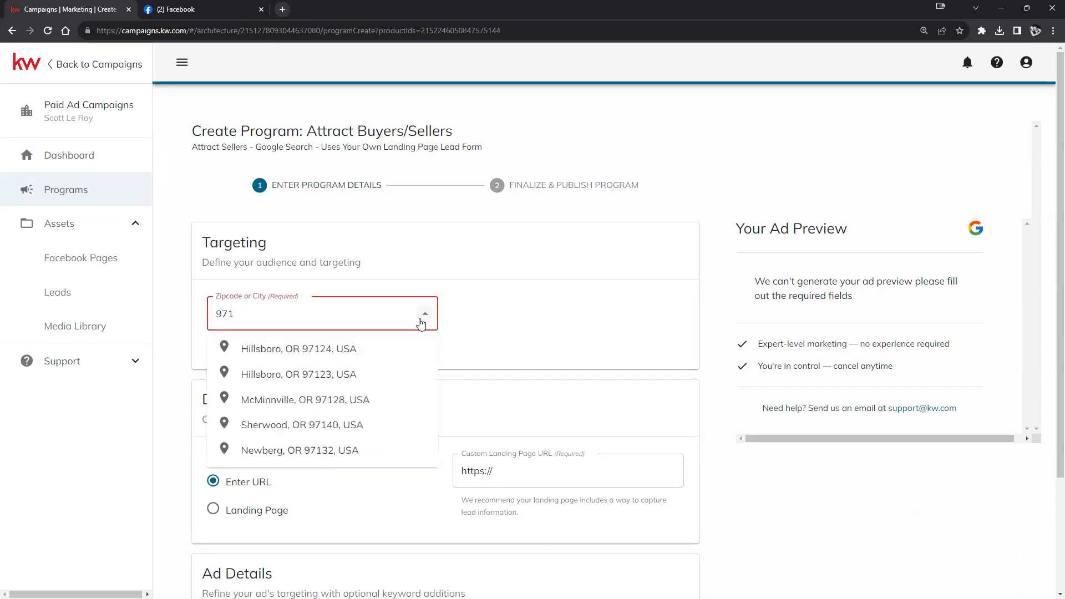
key(BackSpace)
text(408)
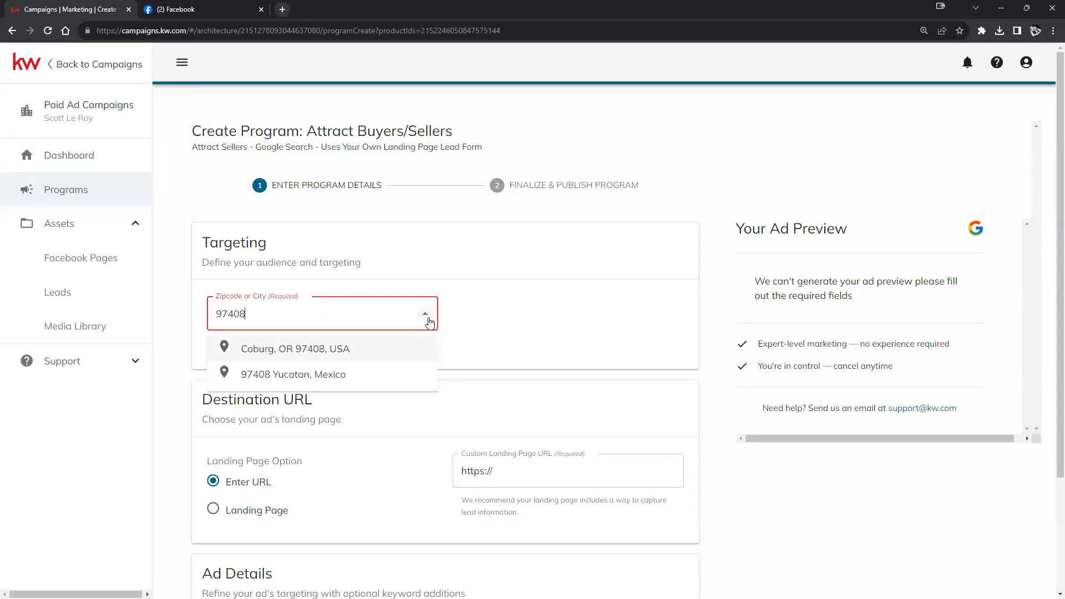
click(352, 350)
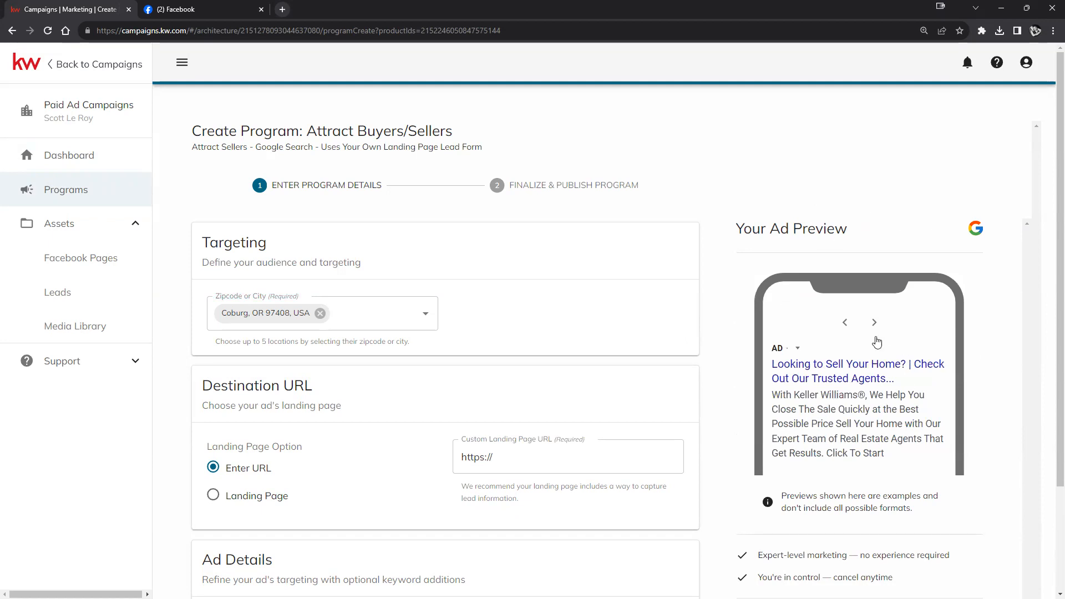
scroll(874, 327, down, 1)
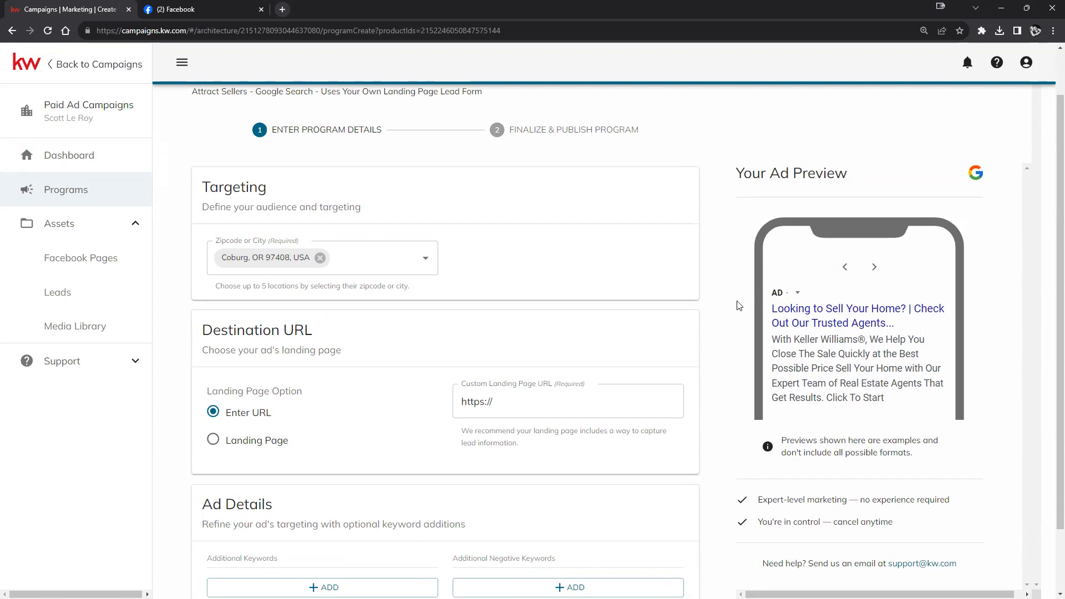
scroll(510, 296, down, 2)
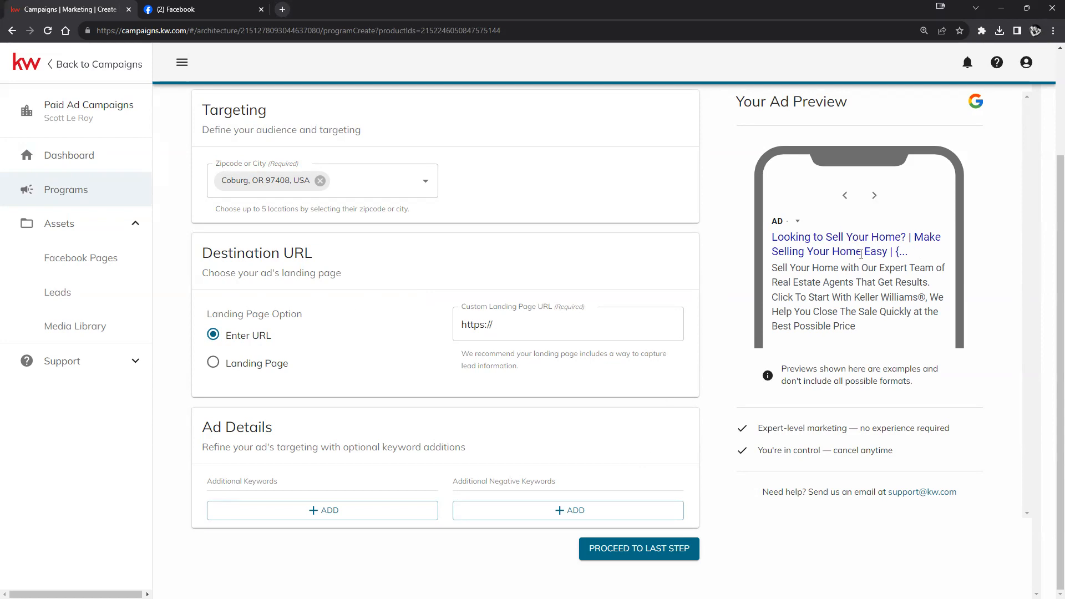
click(569, 322)
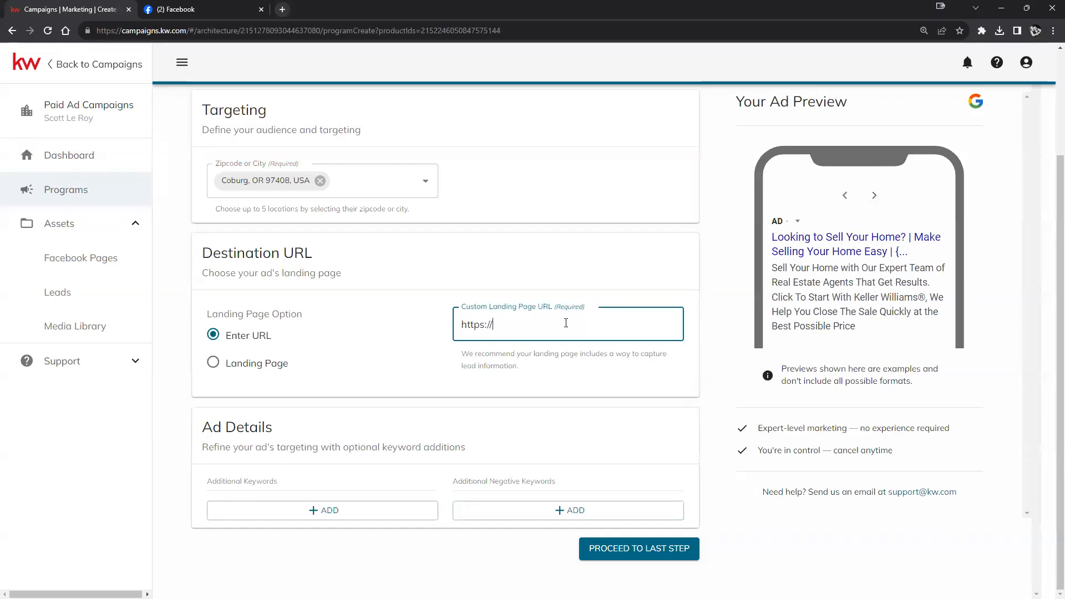
text(forms.google.com)
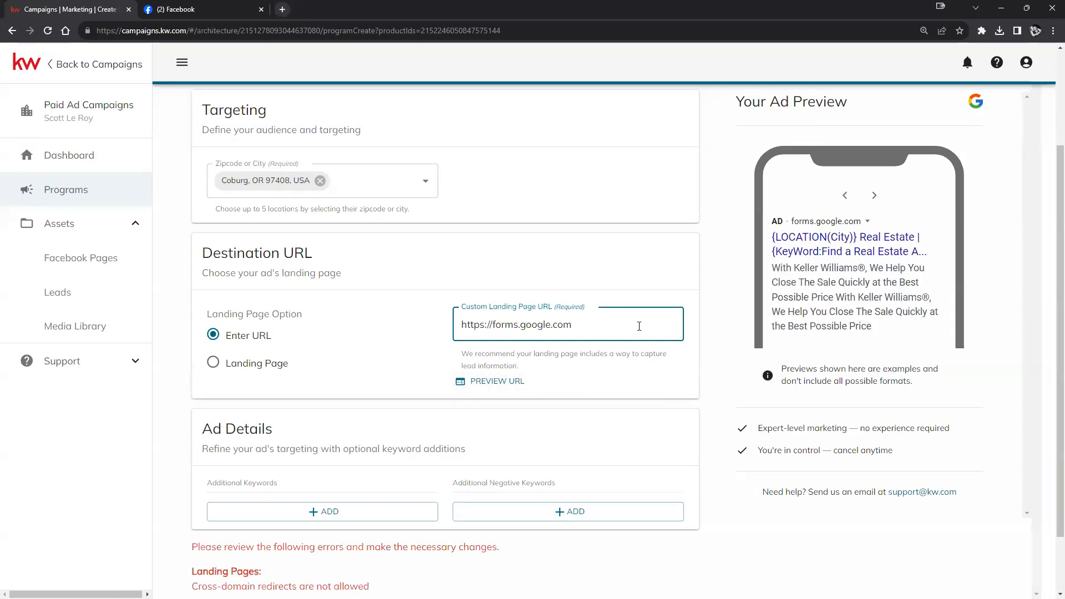
click(483, 383)
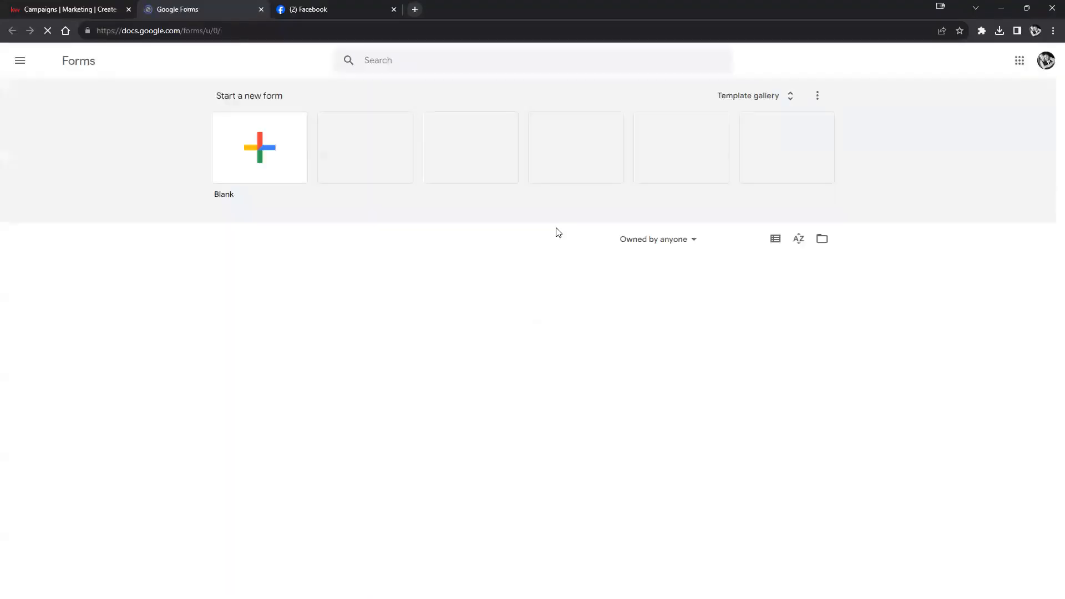
- Switch back to the Campaigns | Marketing tab with the KW Command ad form
click(81, 11)
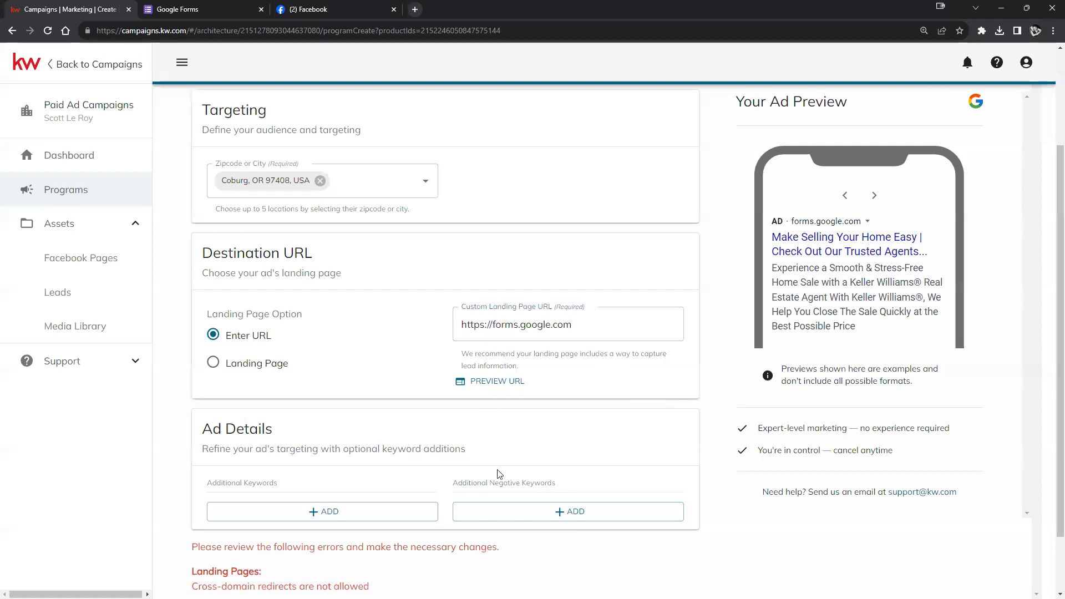
- Add a blank entry under Additional Keywords and place the cursor in it
scroll(497, 449, down, 1)
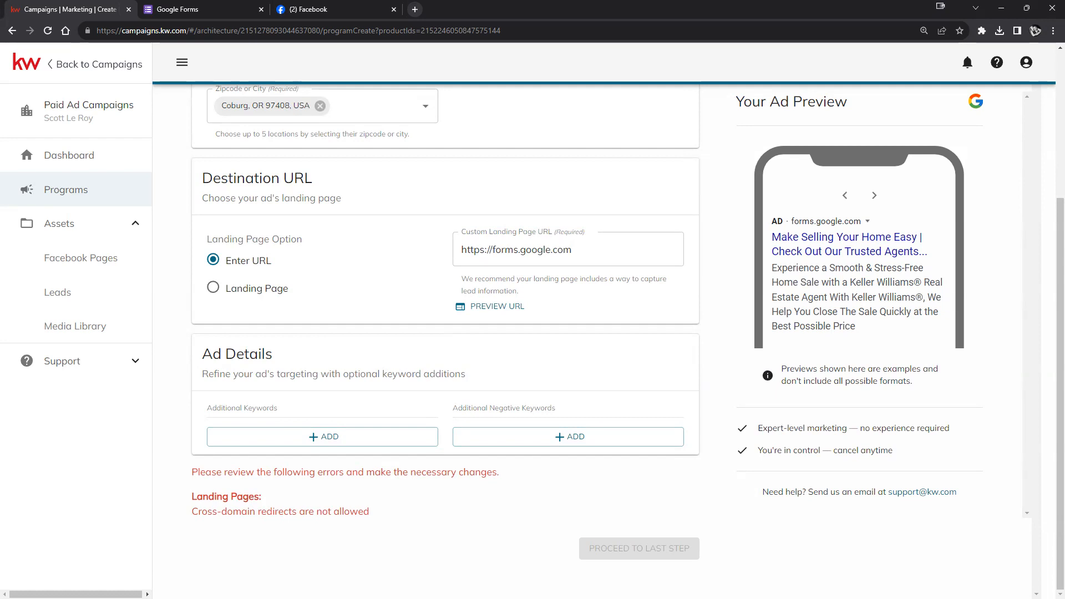
click(293, 439)
click(291, 446)
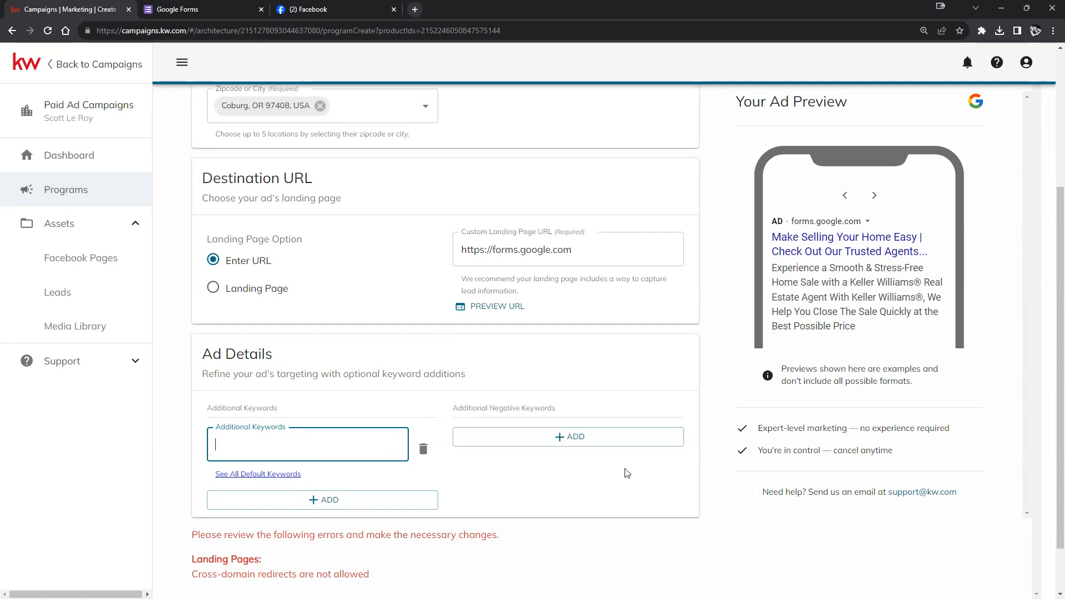
- Select and review the cross-domain redirect error under Landing Pages
scroll(619, 473, down, 1)
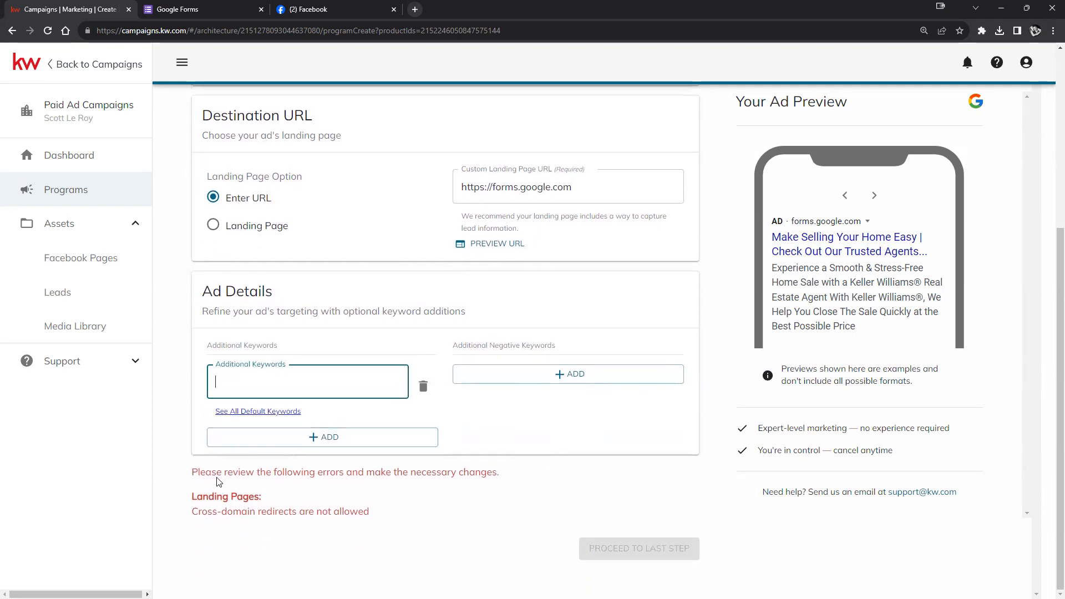
drag(190, 472, 510, 513)
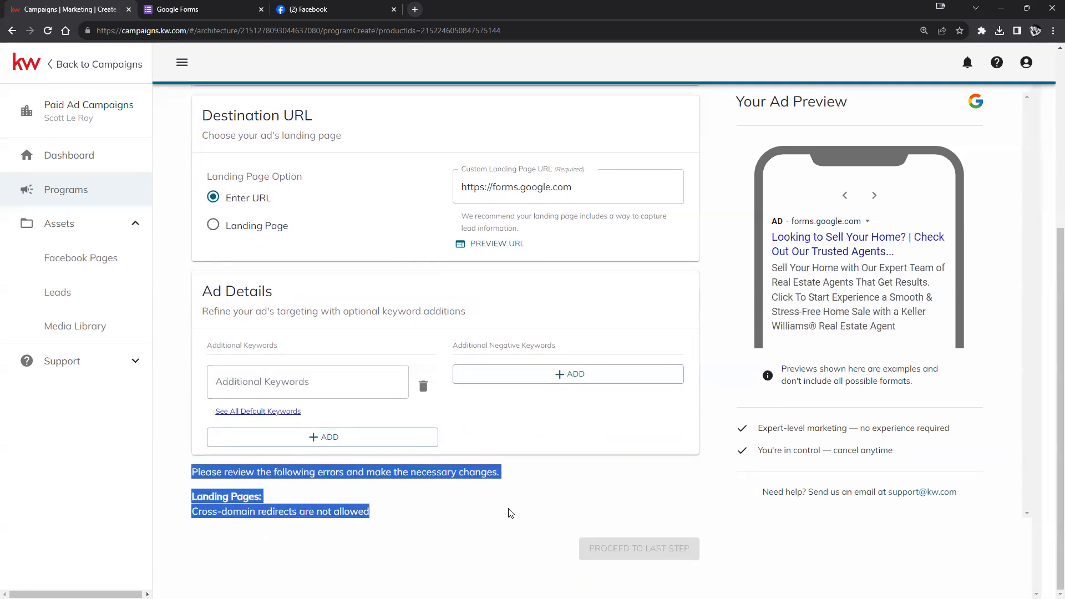
click(442, 524)
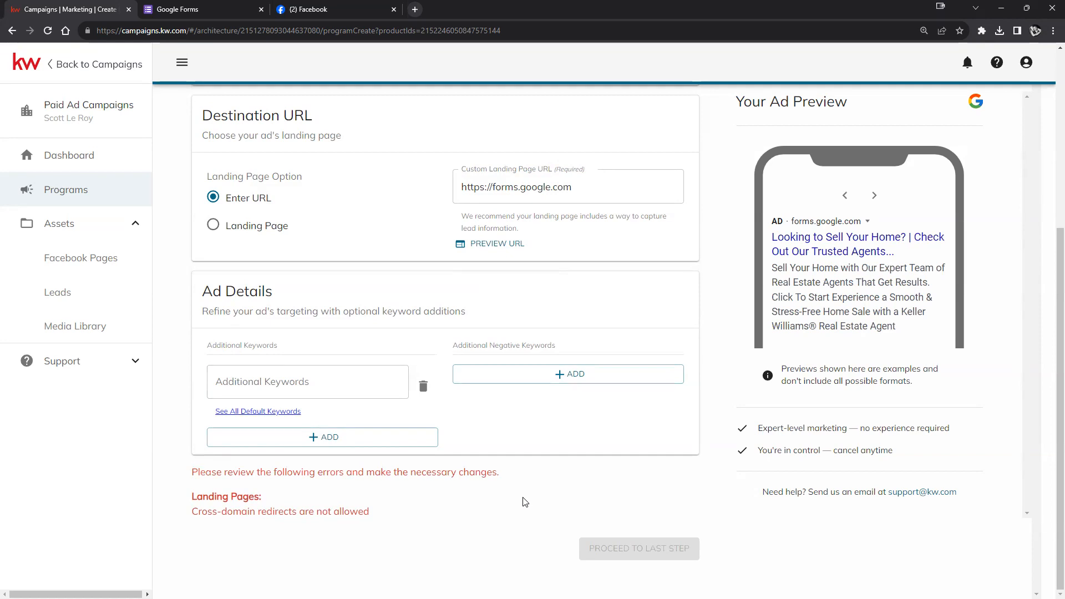
scroll(522, 502, up, 5)
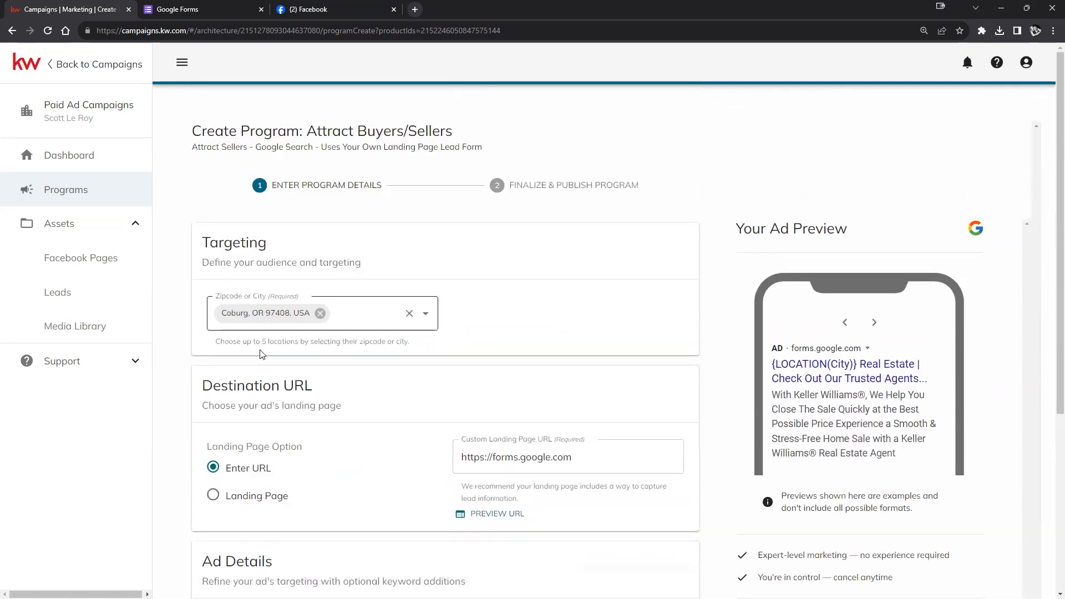
scroll(267, 355, down, 5)
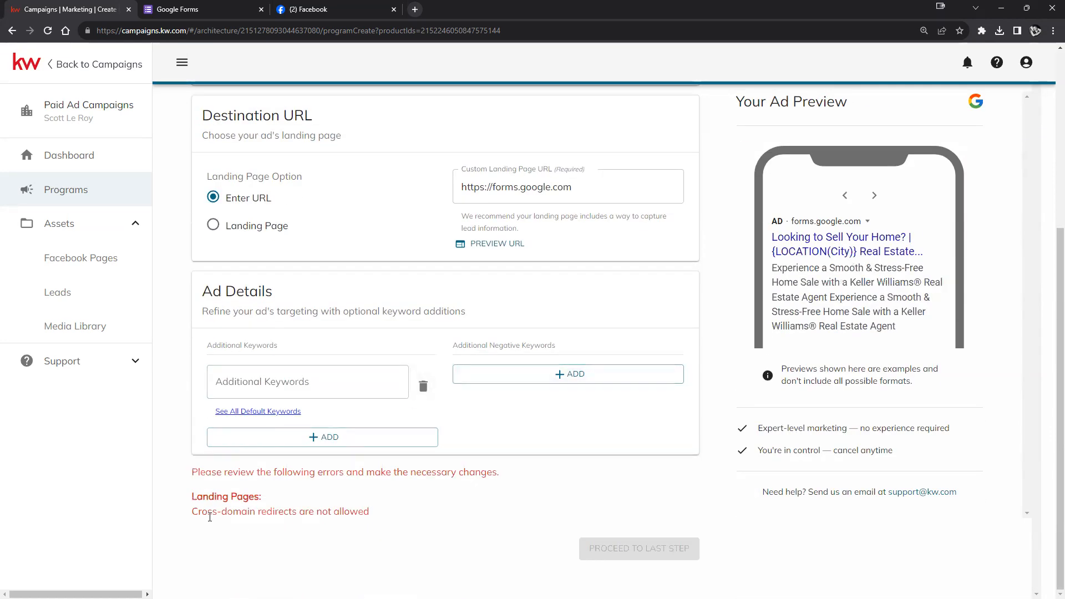
drag(194, 497, 372, 502)
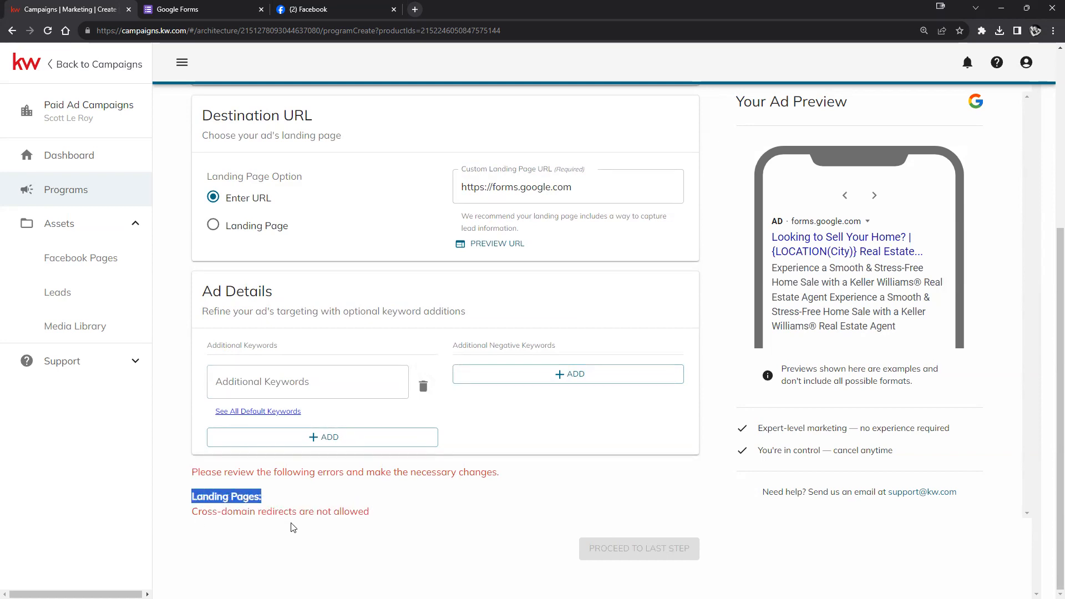
scroll(474, 532, up, 3)
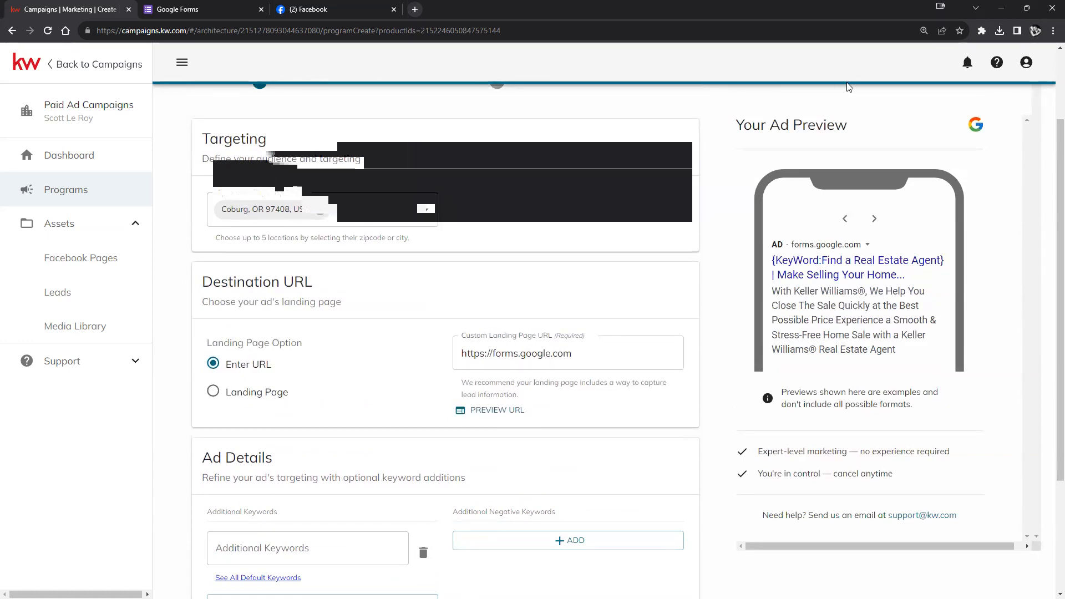
click(154, 29)
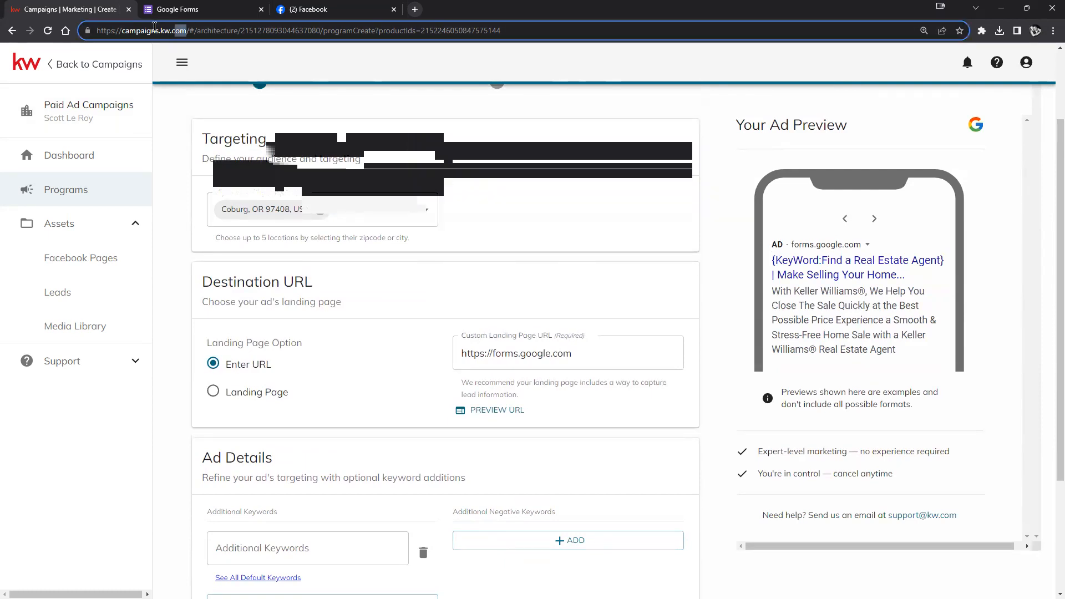
drag(155, 26, 95, 29)
key(ctrl+c)
right_click(119, 28)
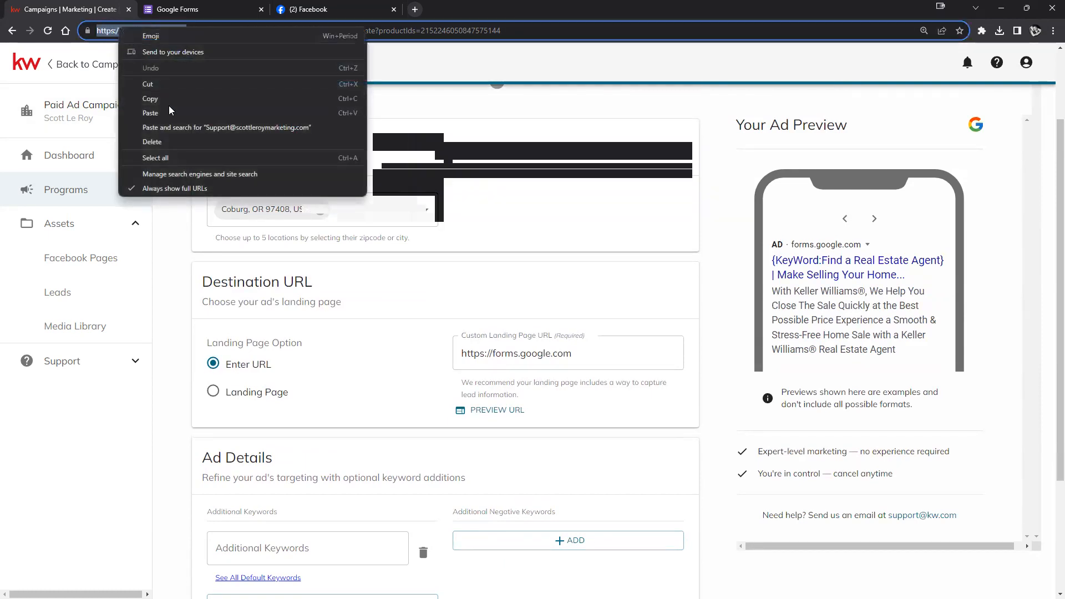
key(Escape)
triple_click(516, 353)
right_click(523, 356)
click(554, 409)
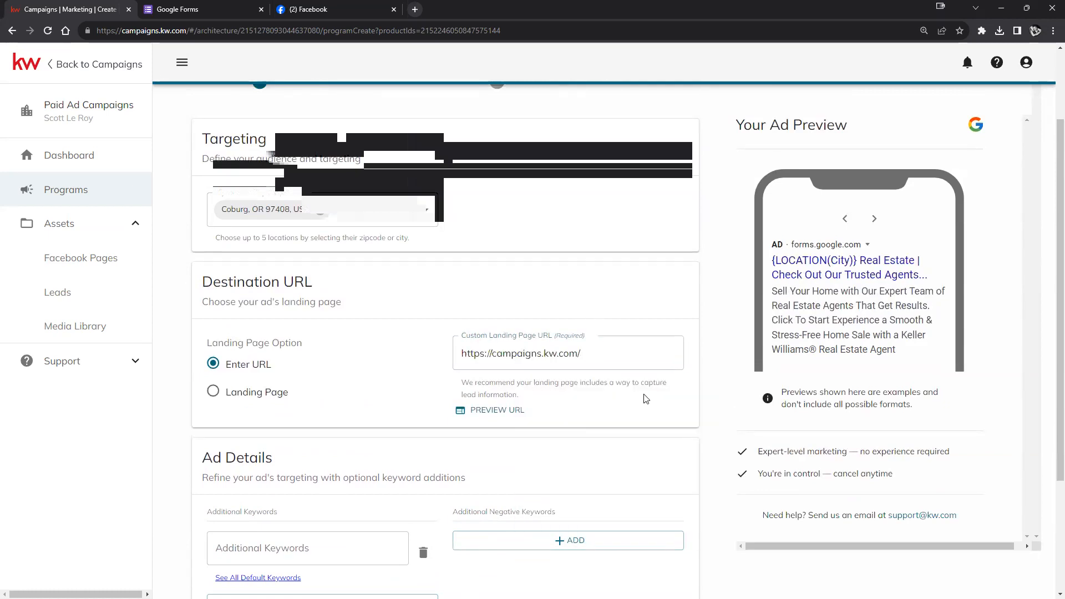
scroll(674, 335, down, 3)
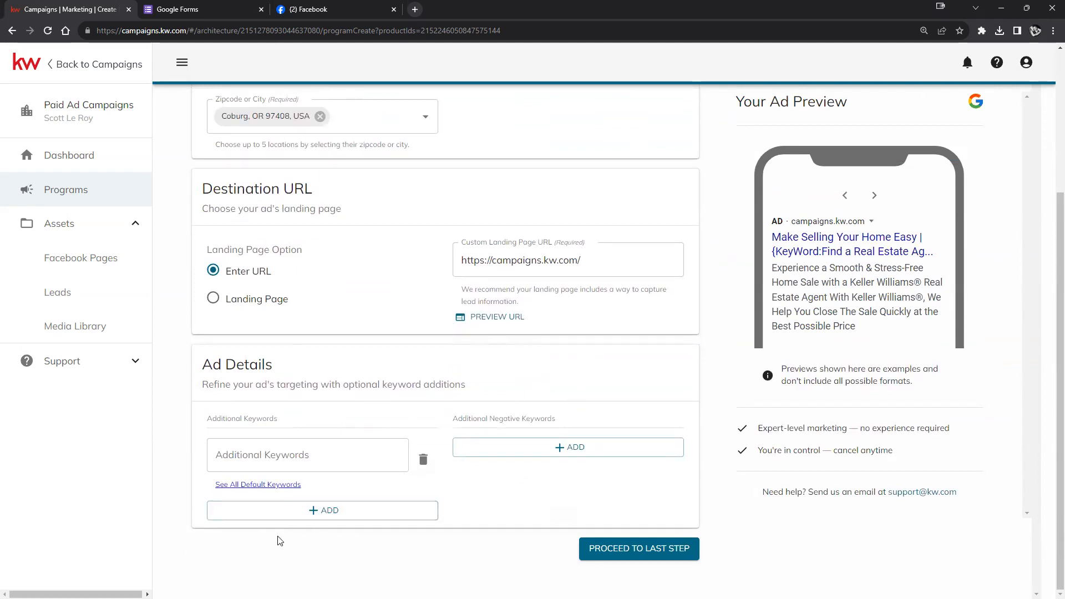
scroll(580, 341, up, 2)
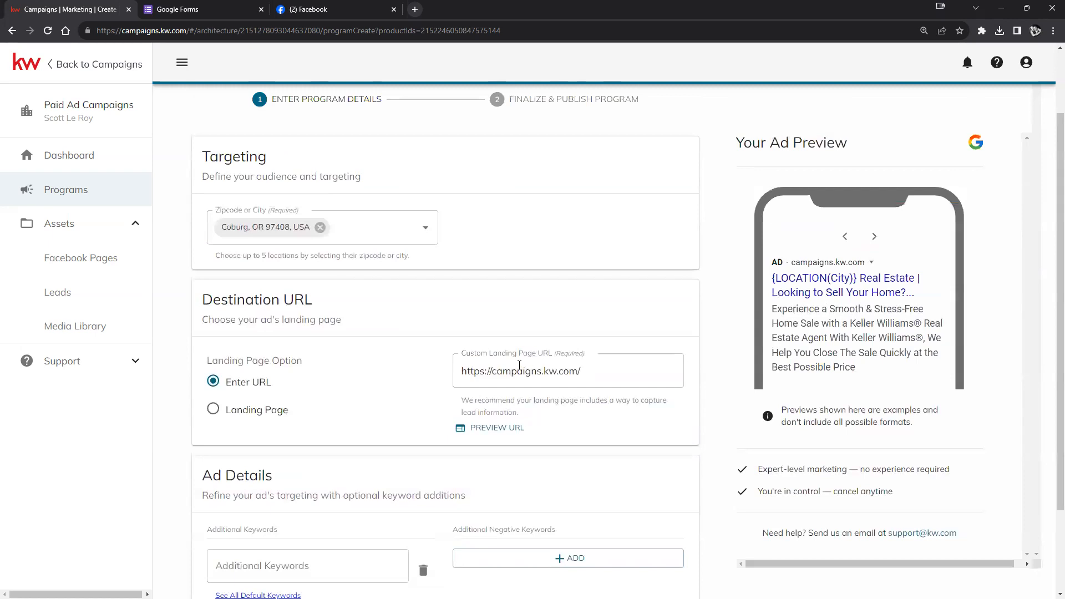
scroll(596, 446, down, 2)
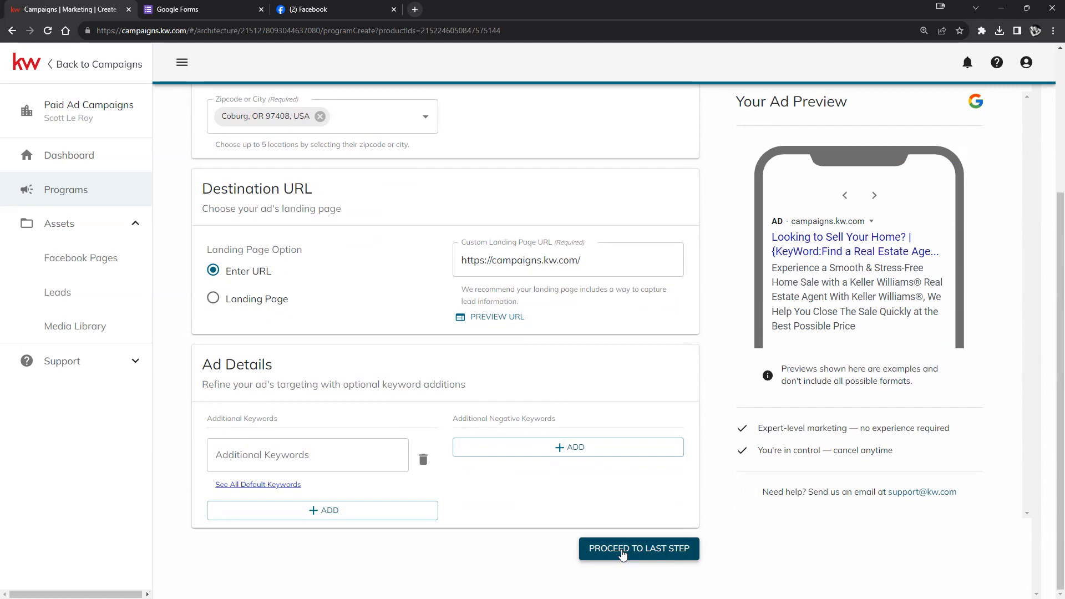
- Proceed to the Finalize & Publish step and highlight the Monthly Budget heading
click(622, 550)
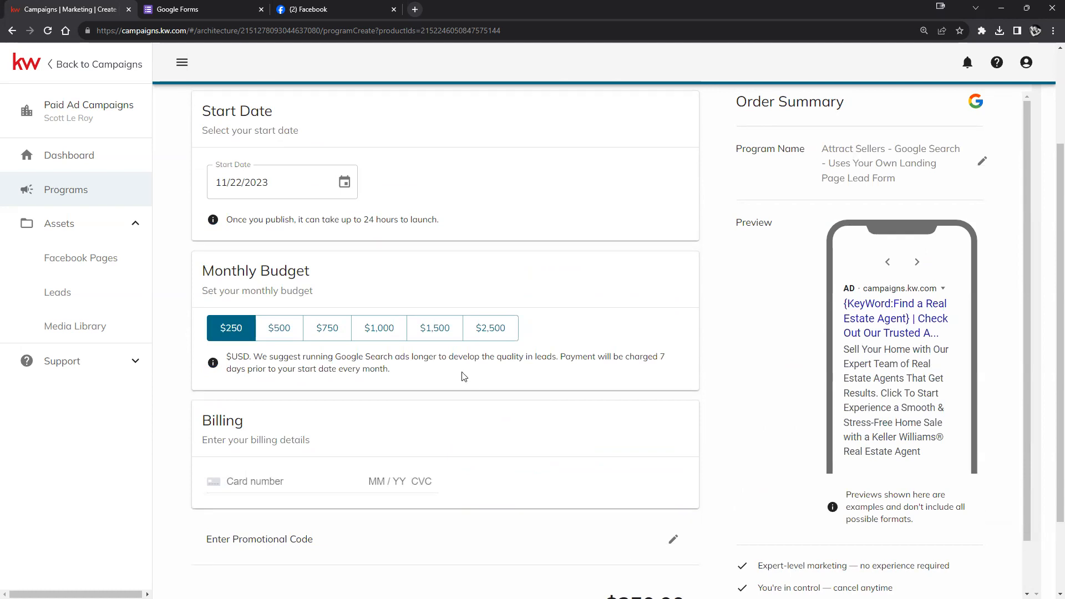
drag(205, 272, 314, 278)
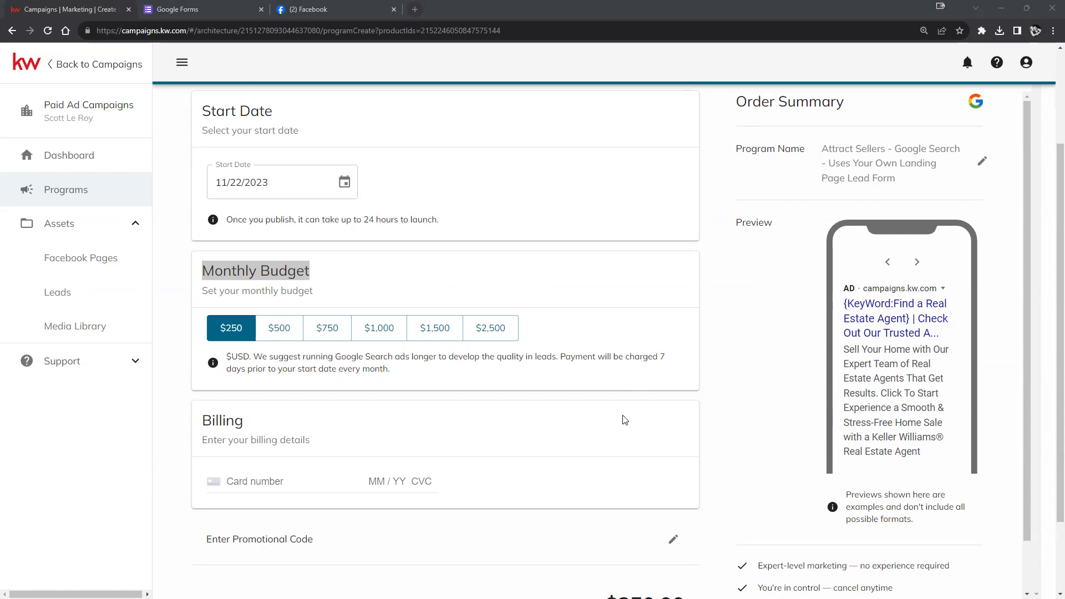
scroll(369, 409, down, 2)
scroll(432, 436, up, 5)
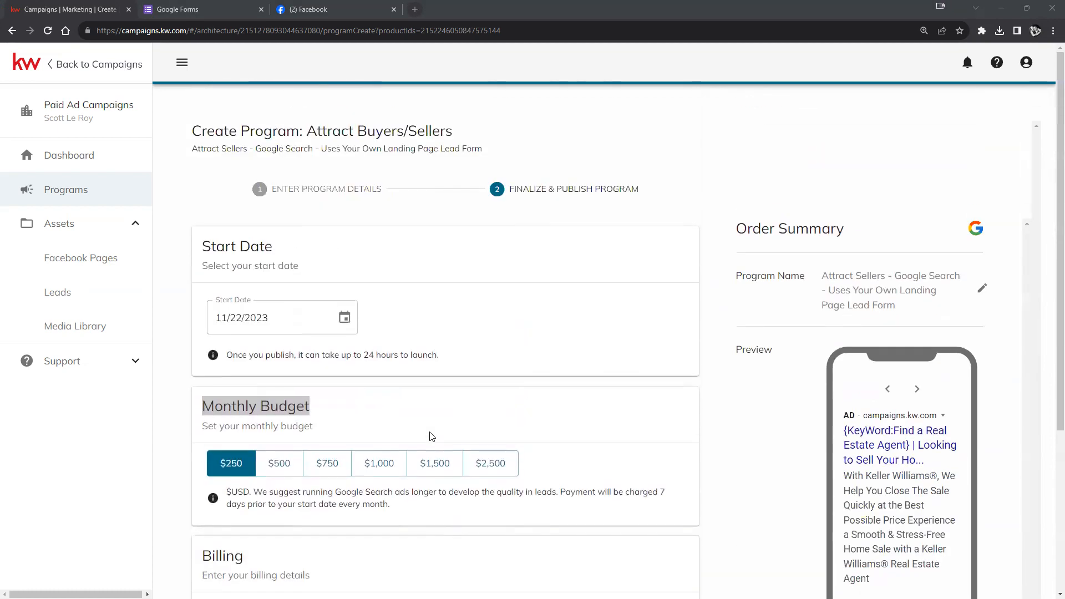
scroll(431, 436, down, 4)
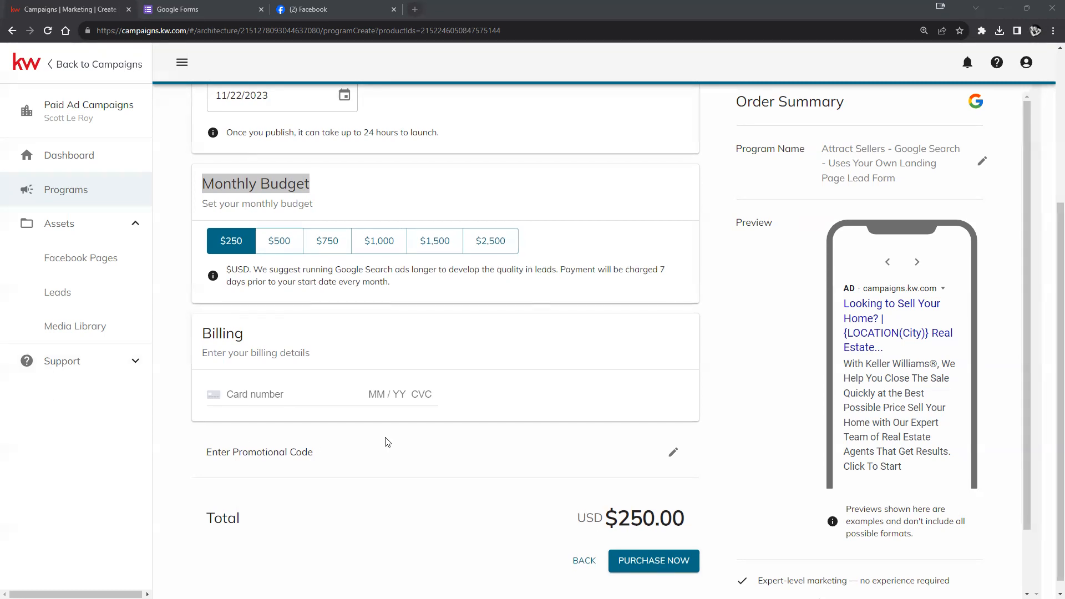
scroll(389, 442, down, 1)
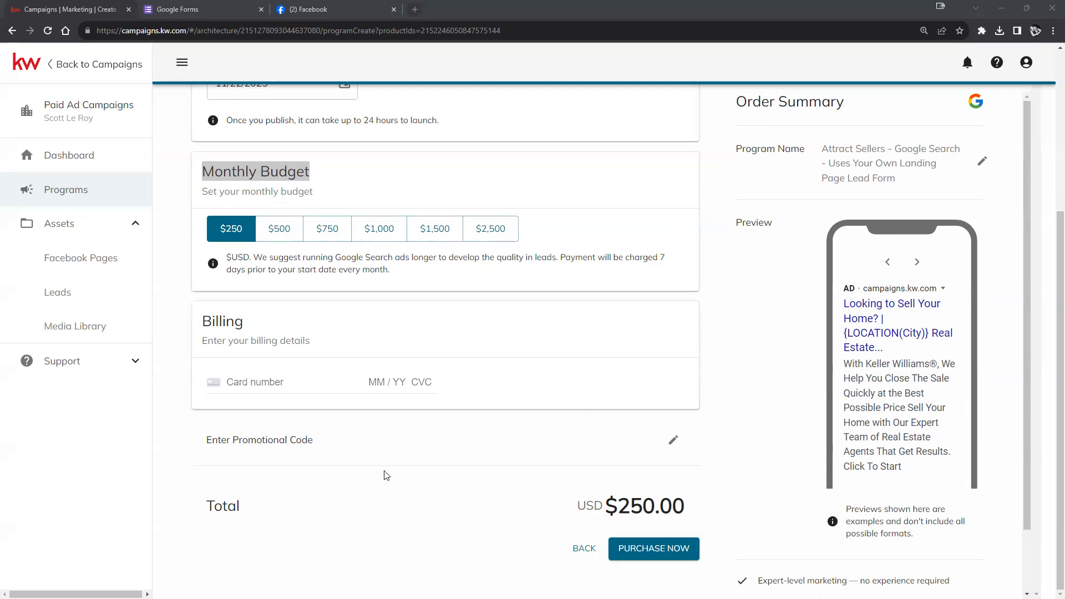
- Highlight the promotional code prompt and open the promo code entry field
click(388, 451)
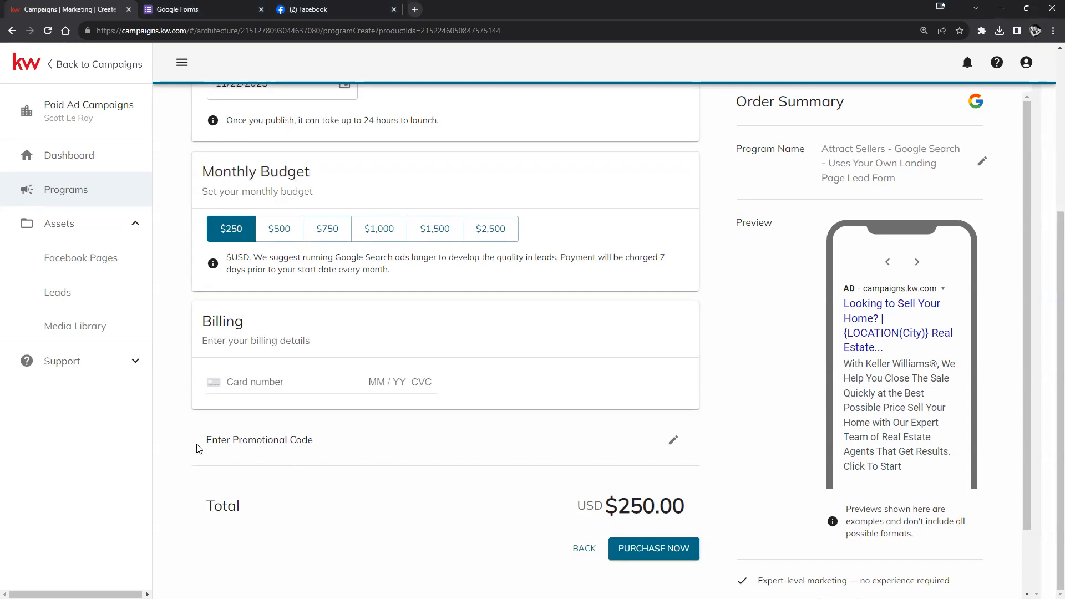
drag(204, 441, 321, 441)
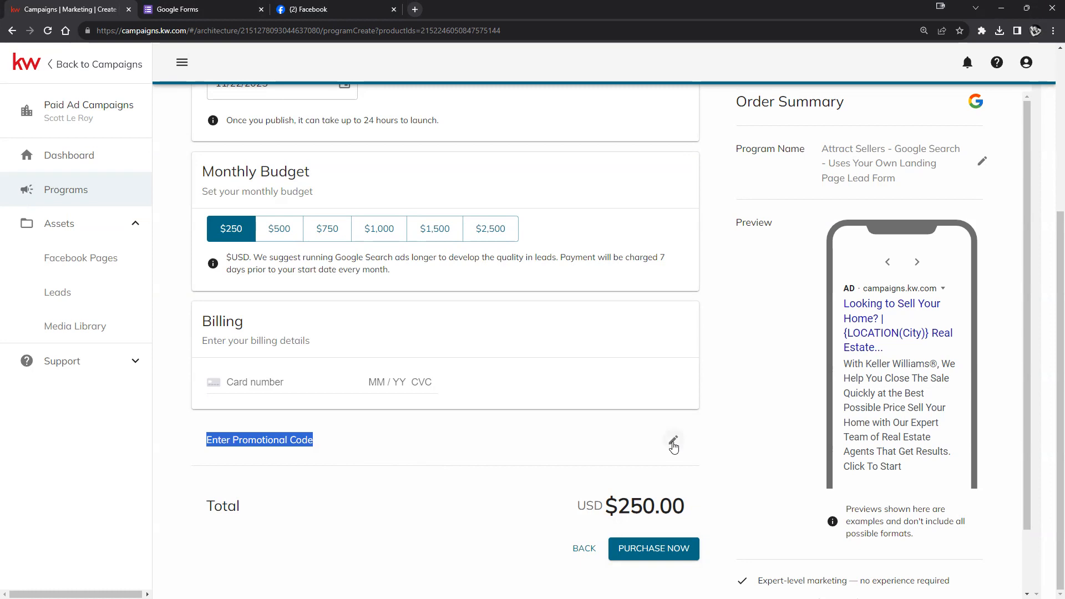
click(673, 444)
click(490, 456)
scroll(502, 478, down, 1)
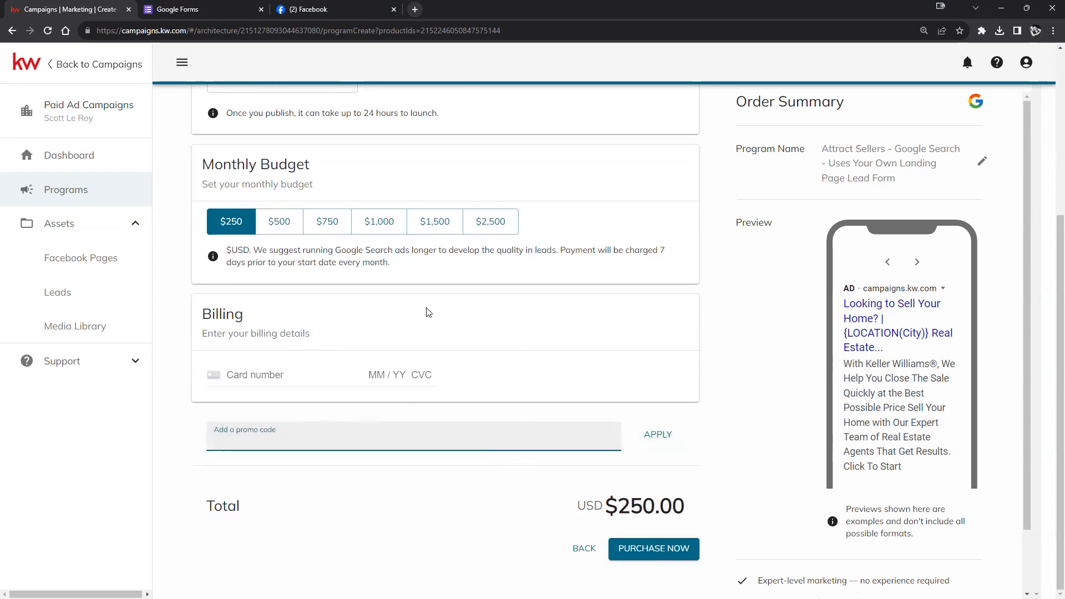
scroll(429, 312, up, 2)
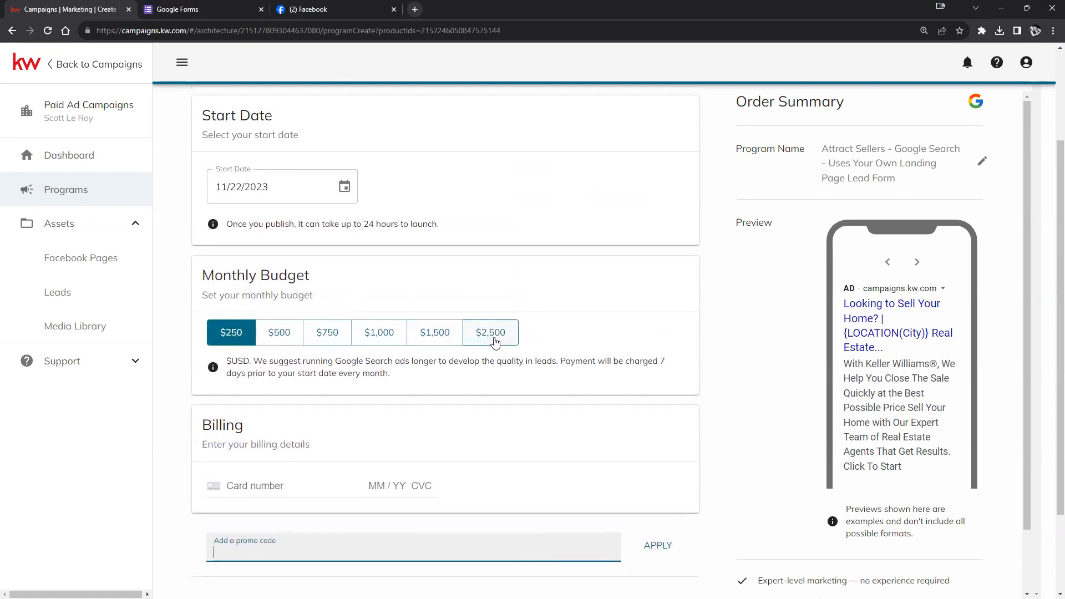
- Highlight the budget recommendation note, then clear that highlight
drag(257, 364, 616, 381)
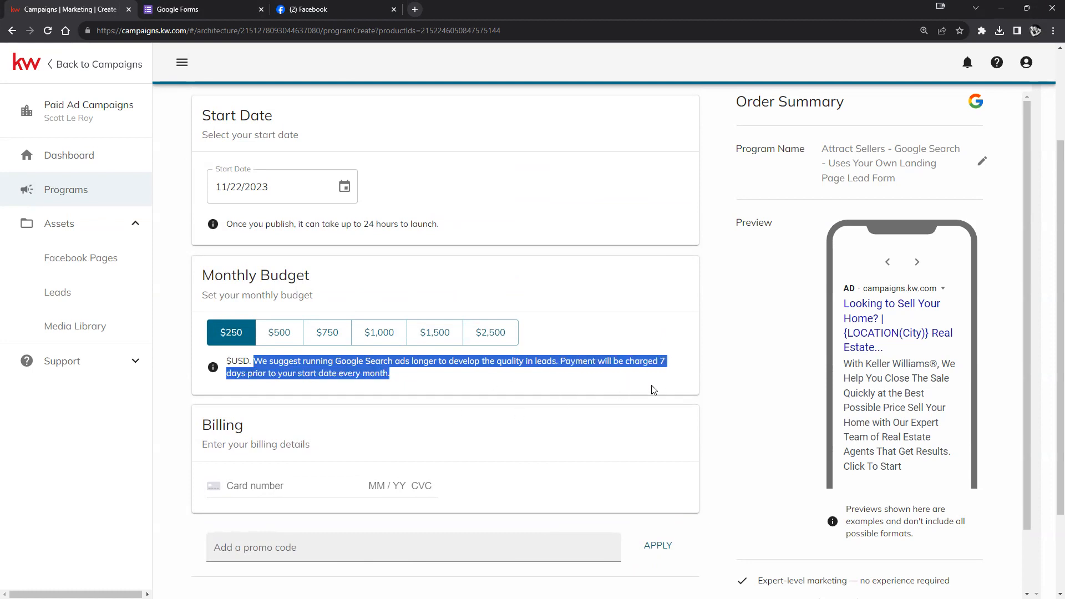
click(670, 381)
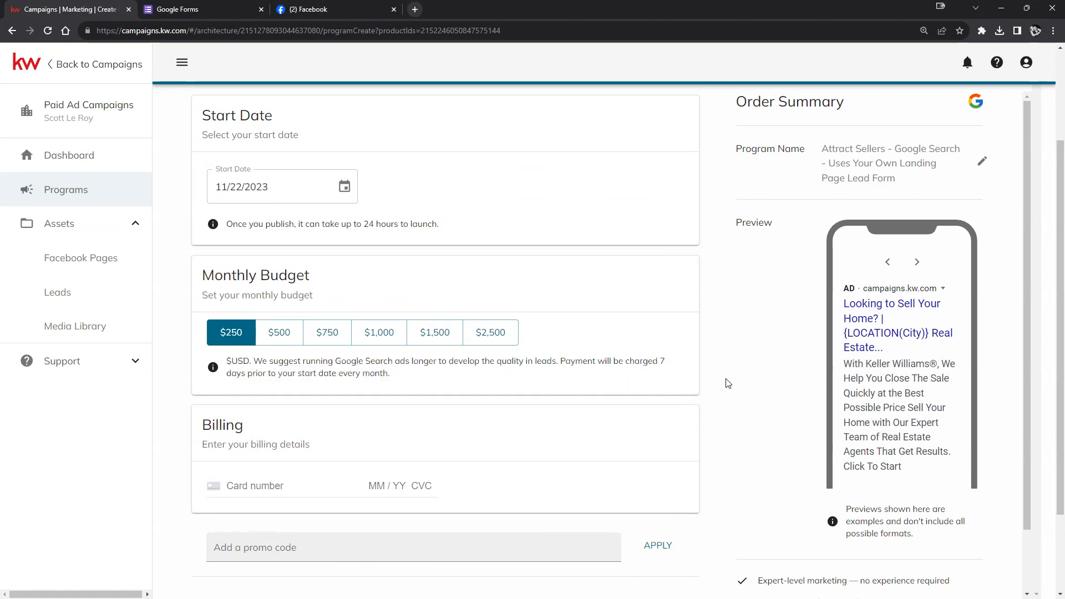
scroll(721, 396, down, 2)
scroll(716, 409, up, 5)
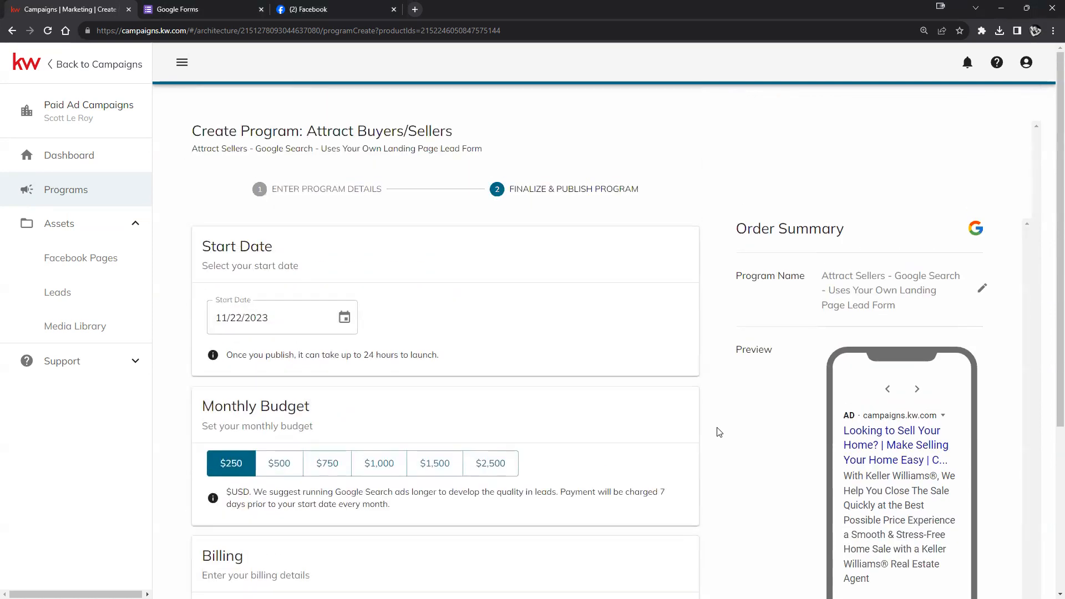
scroll(717, 430, down, 4)
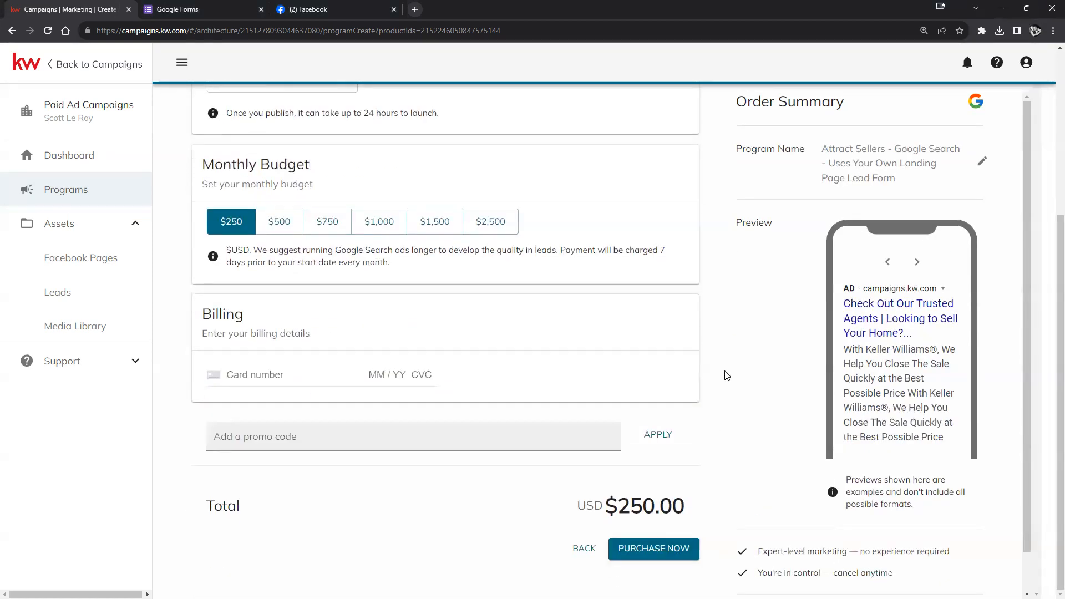
scroll(721, 388, up, 4)
scroll(704, 416, down, 4)
- Step back to program details, then go to the Dashboard and discard the unsaved Google Search ad
click(580, 547)
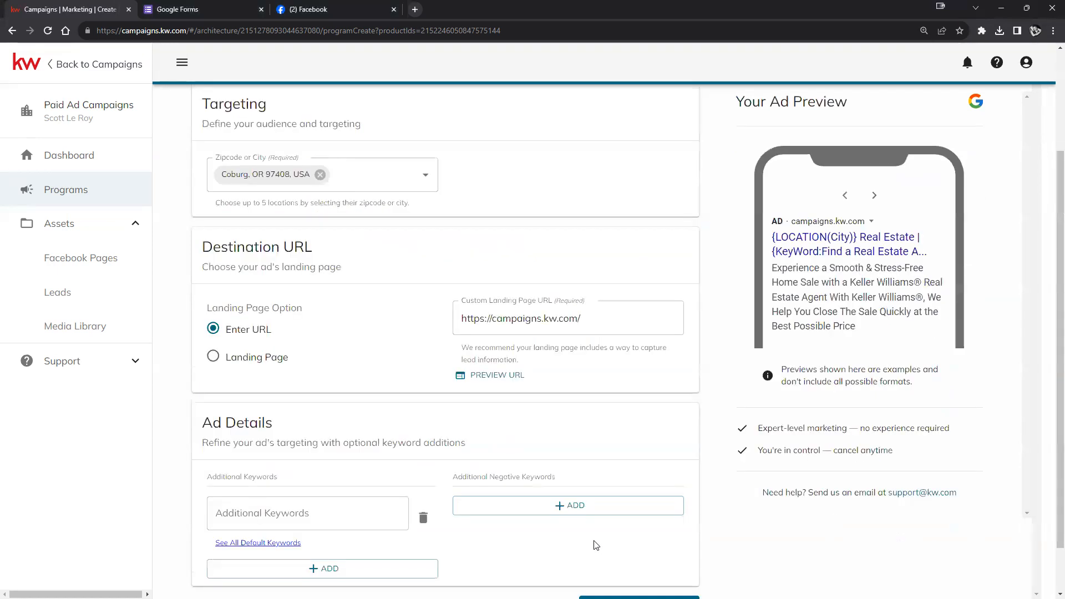
click(72, 156)
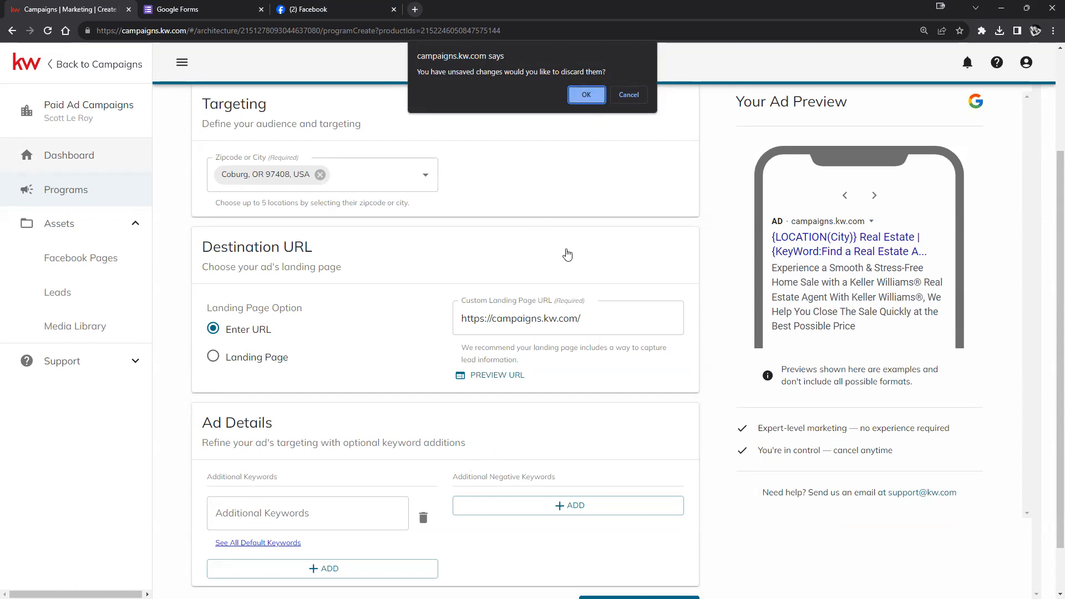
click(593, 95)
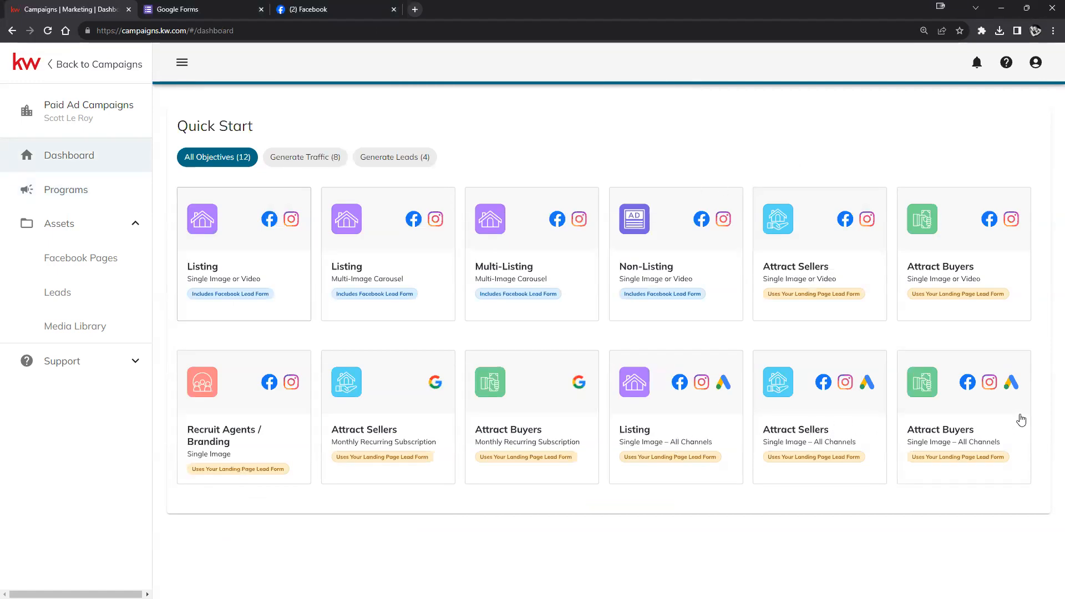
- Start a new Attract Sellers Single Image – All Channels ad and preview its Google layout
click(805, 411)
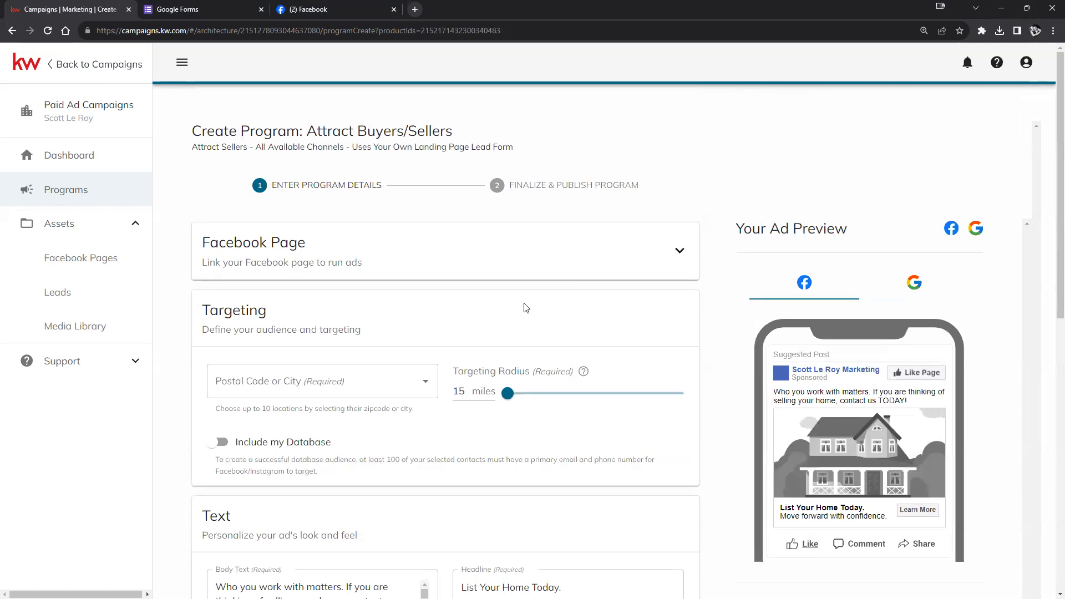
click(915, 283)
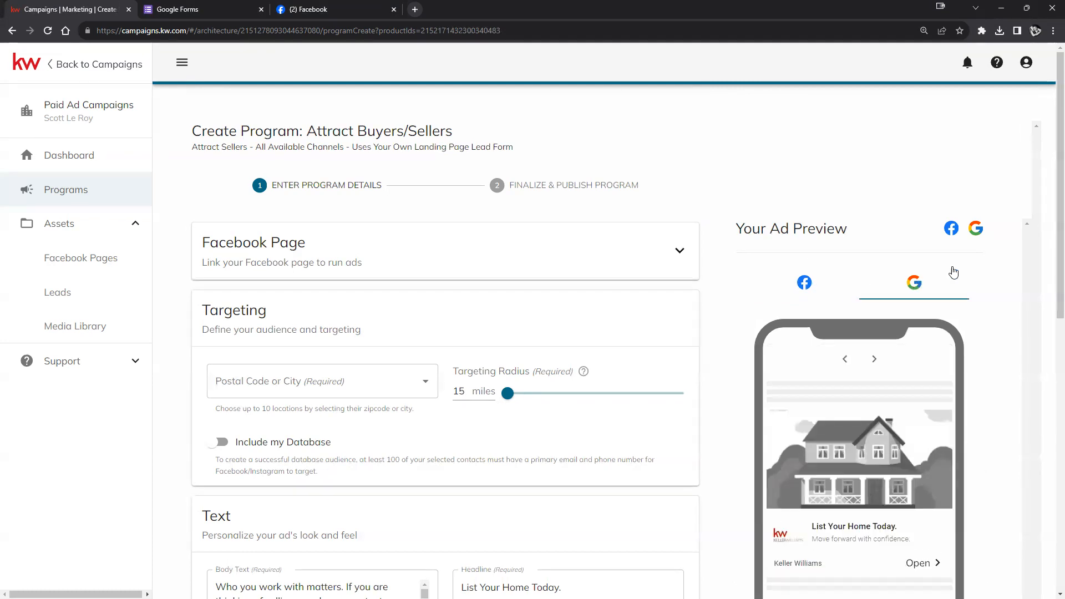
scroll(918, 307, down, 2)
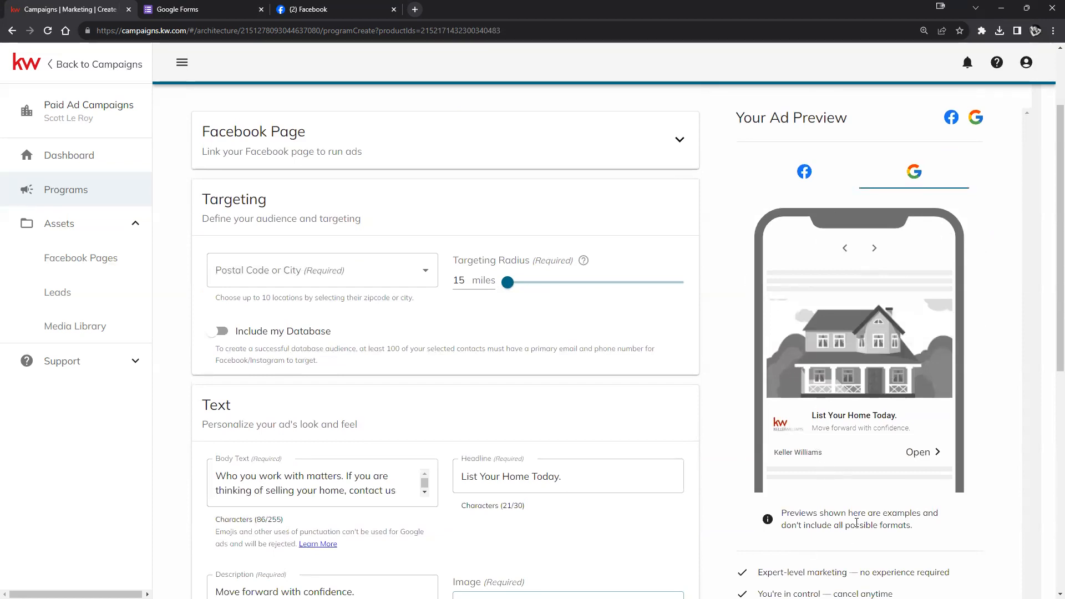
scroll(436, 381, up, 1)
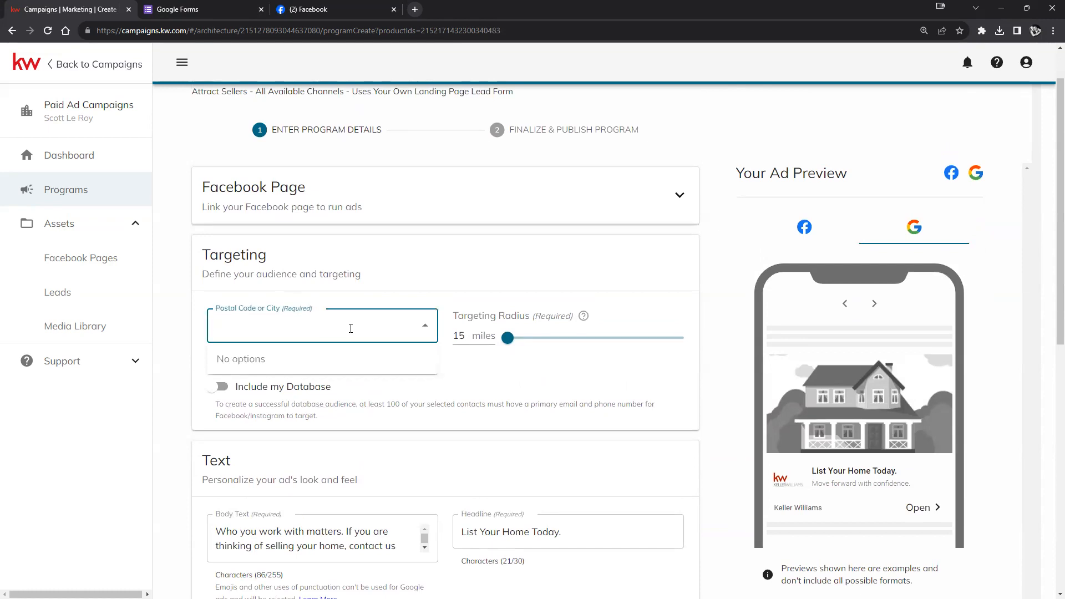
- Dismiss the empty location suggestions, and try including the contact database and its audience tags
click(350, 328)
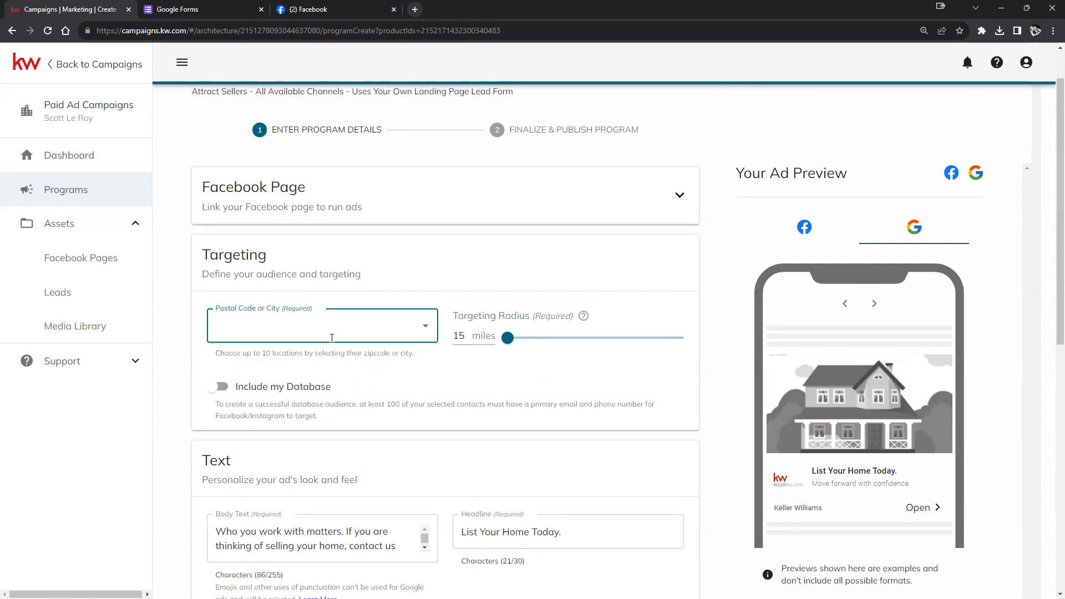
click(333, 331)
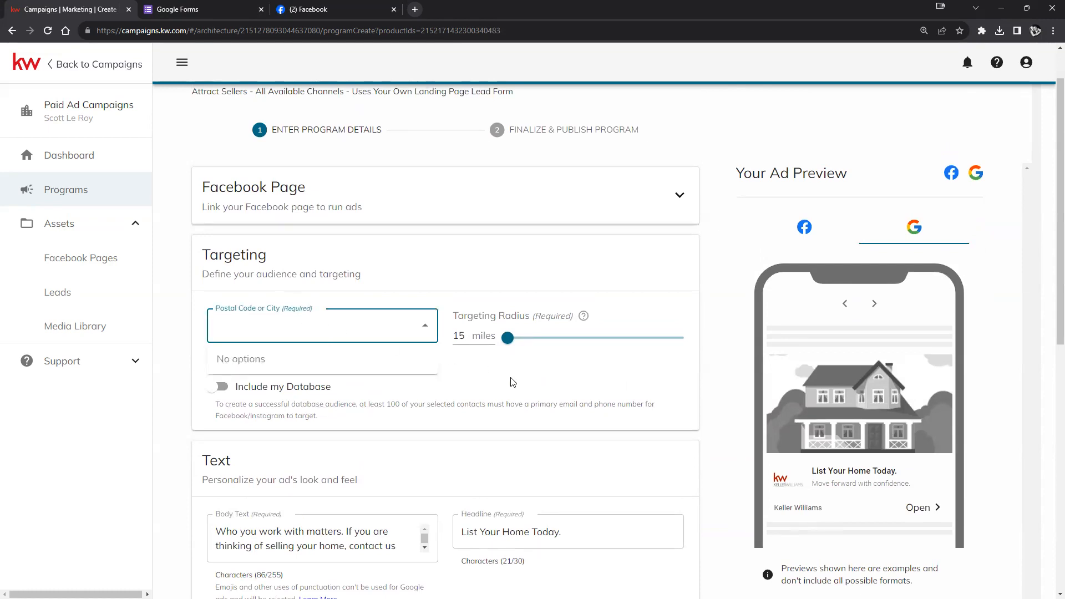
click(539, 380)
click(220, 387)
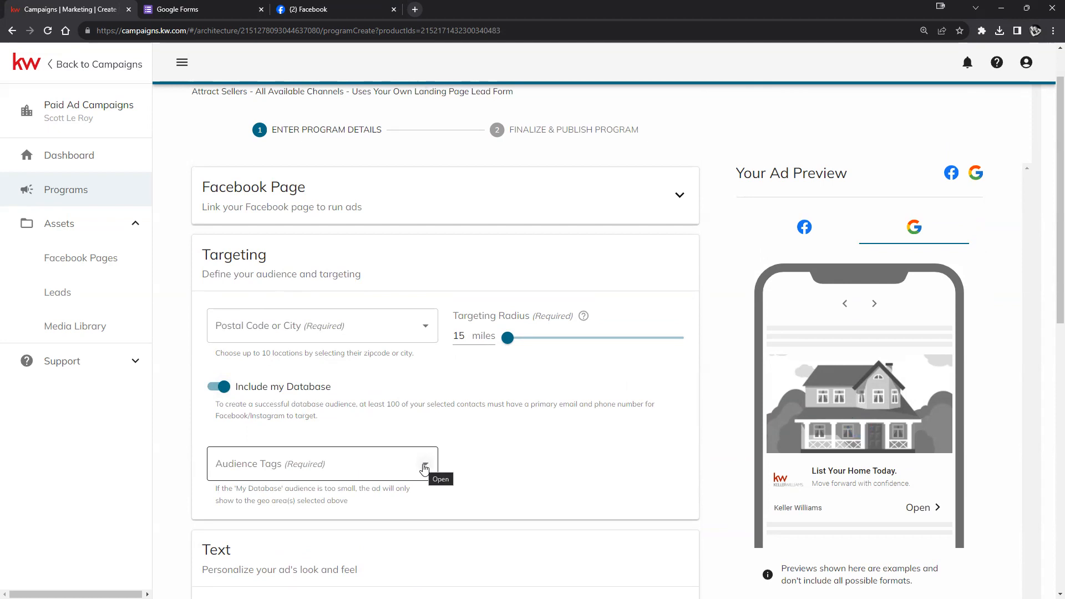
click(424, 469)
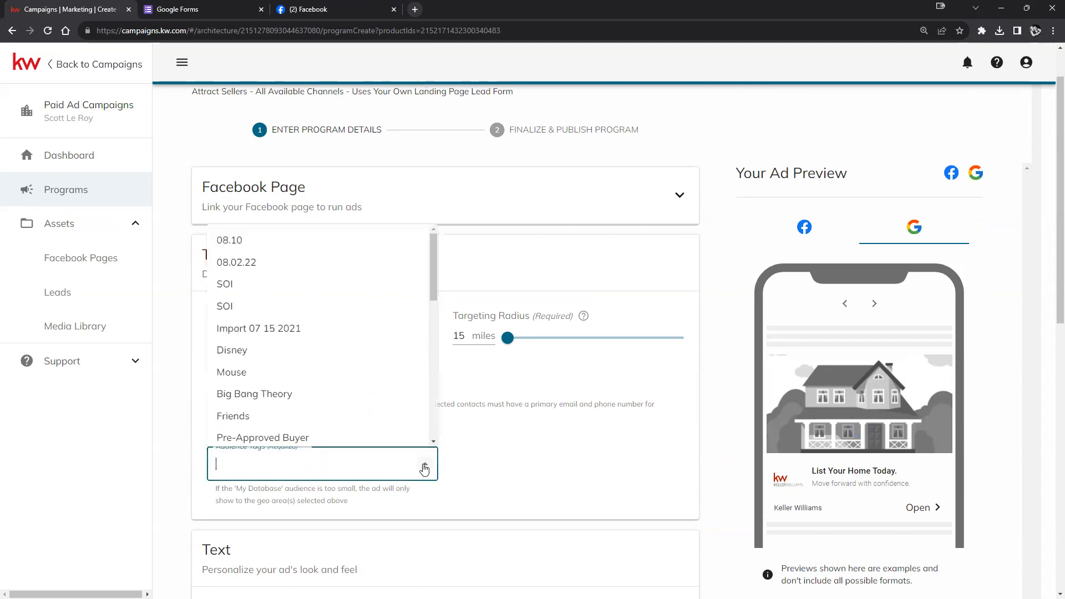
click(472, 460)
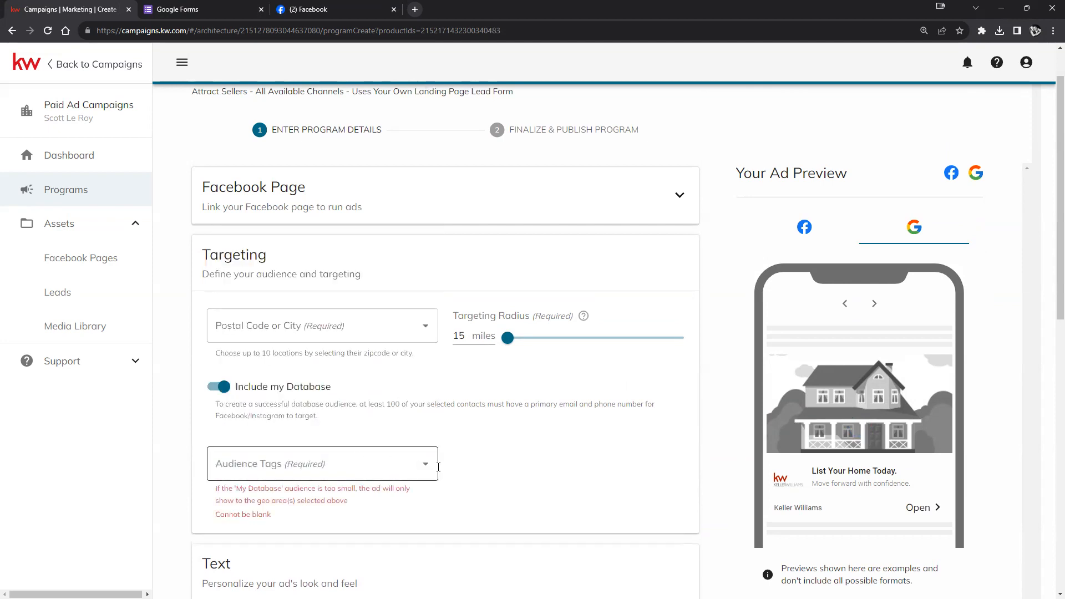
- Target Coburg, OR 97408 within a 20-mile radius and switch off Include my Database
click(340, 323)
text(97408)
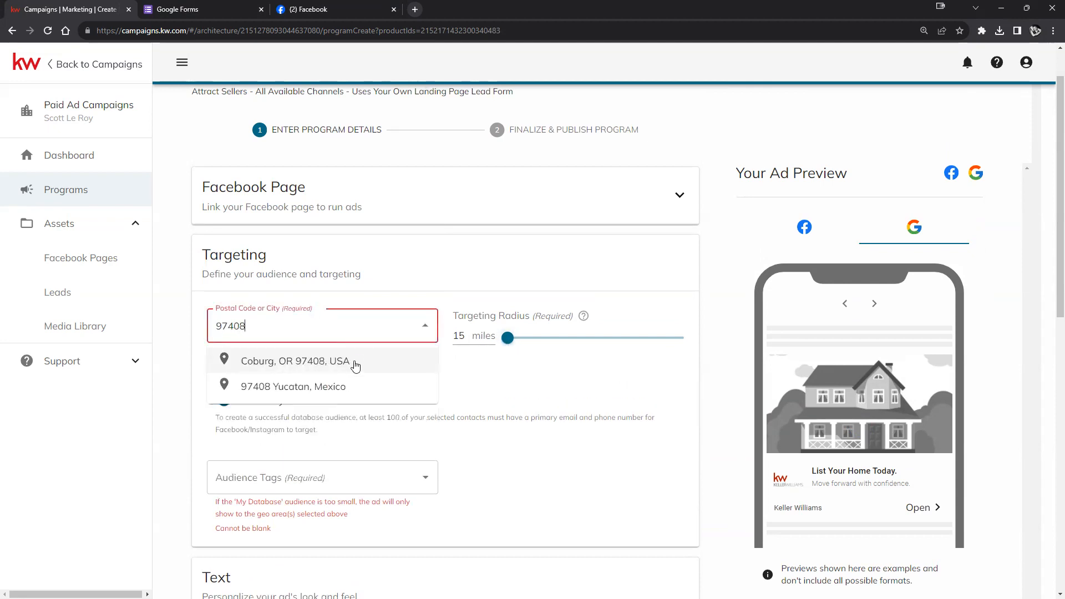
click(355, 366)
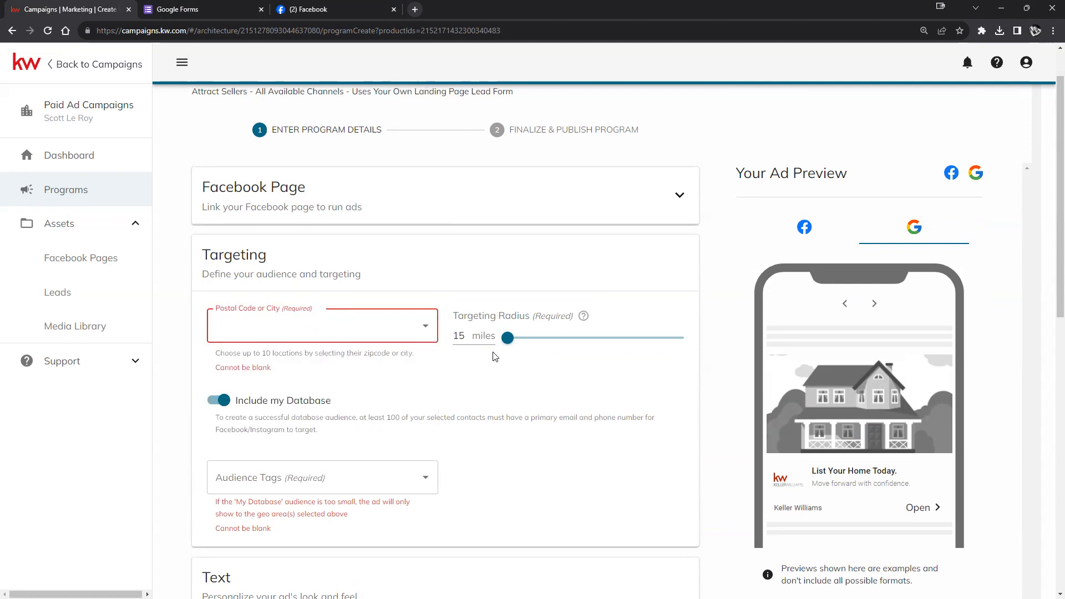
drag(506, 341, 533, 339)
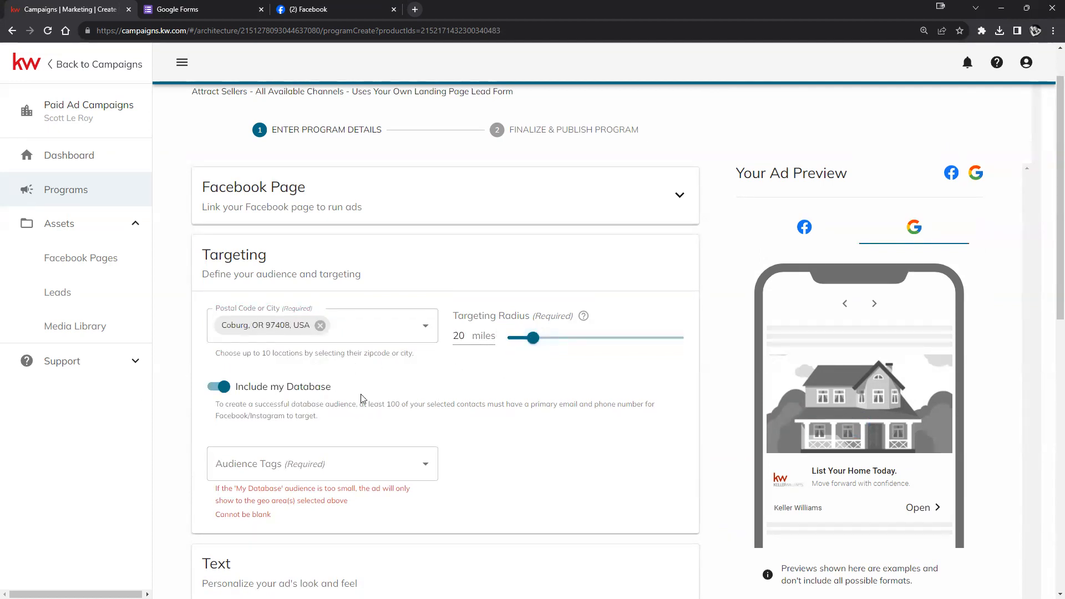
click(214, 390)
scroll(368, 416, down, 4)
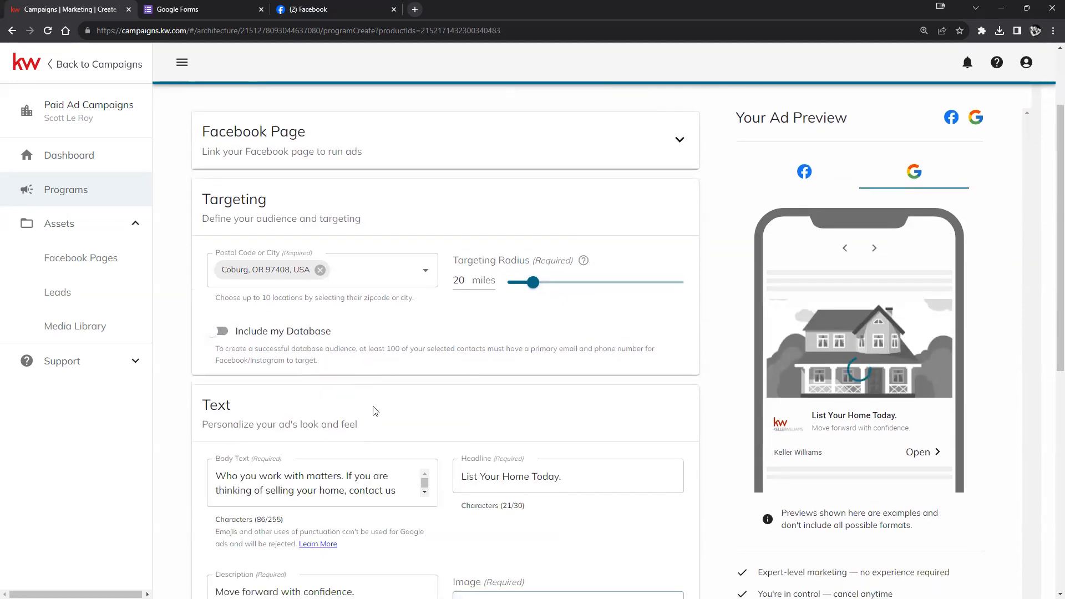
scroll(376, 409, down, 1)
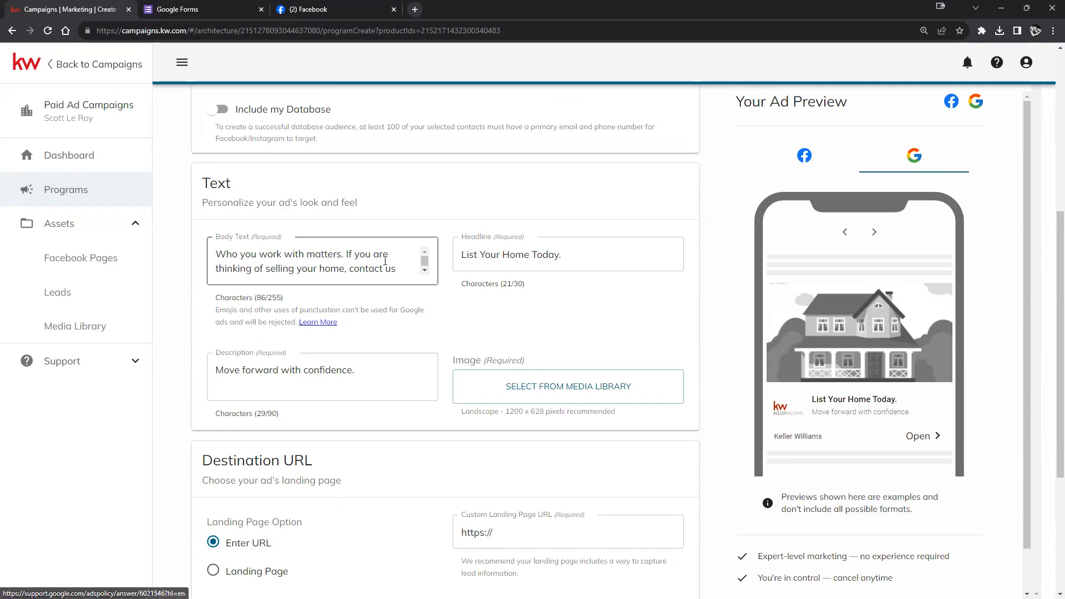
click(404, 273)
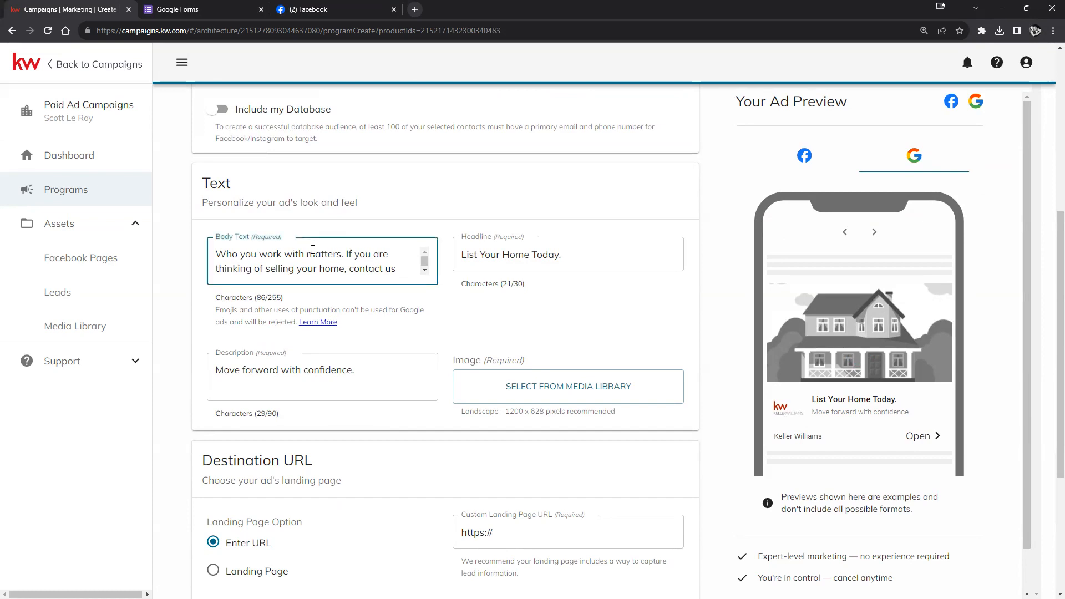
scroll(811, 407, down, 1)
scroll(811, 406, up, 3)
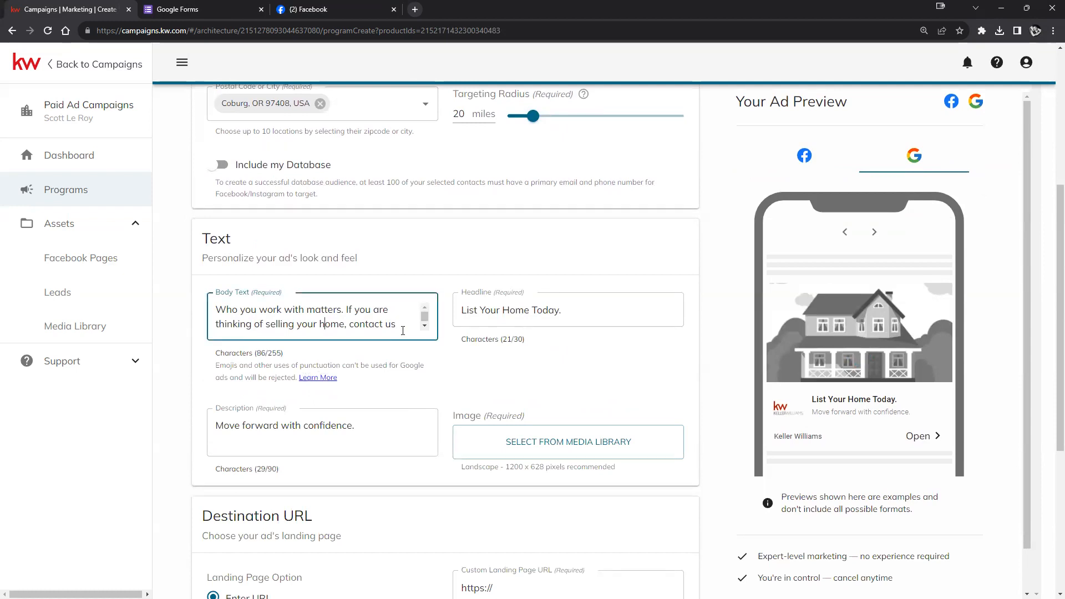
click(583, 310)
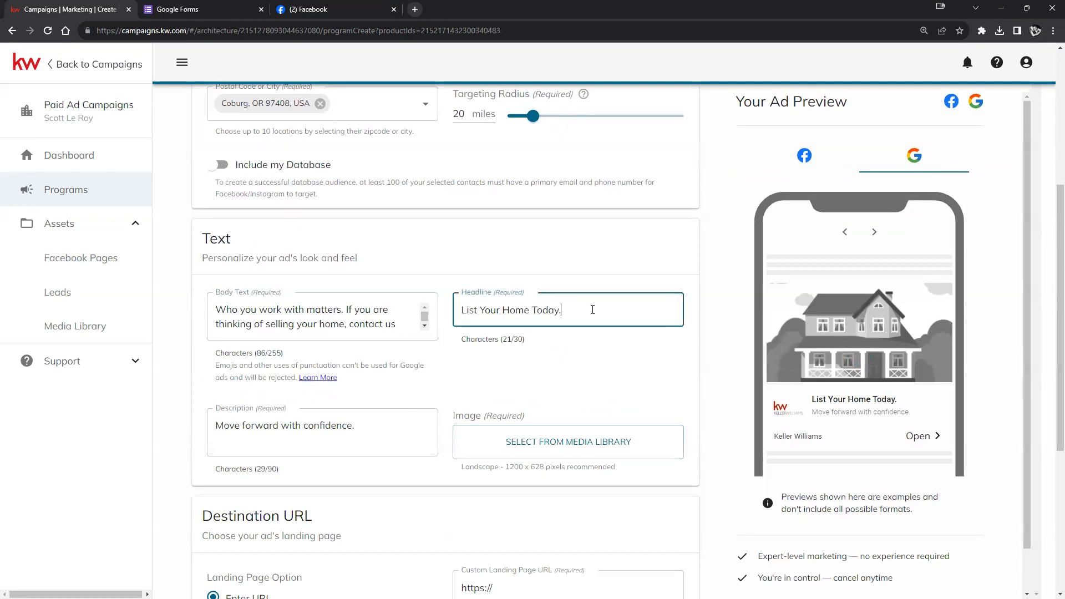
double_click(272, 353)
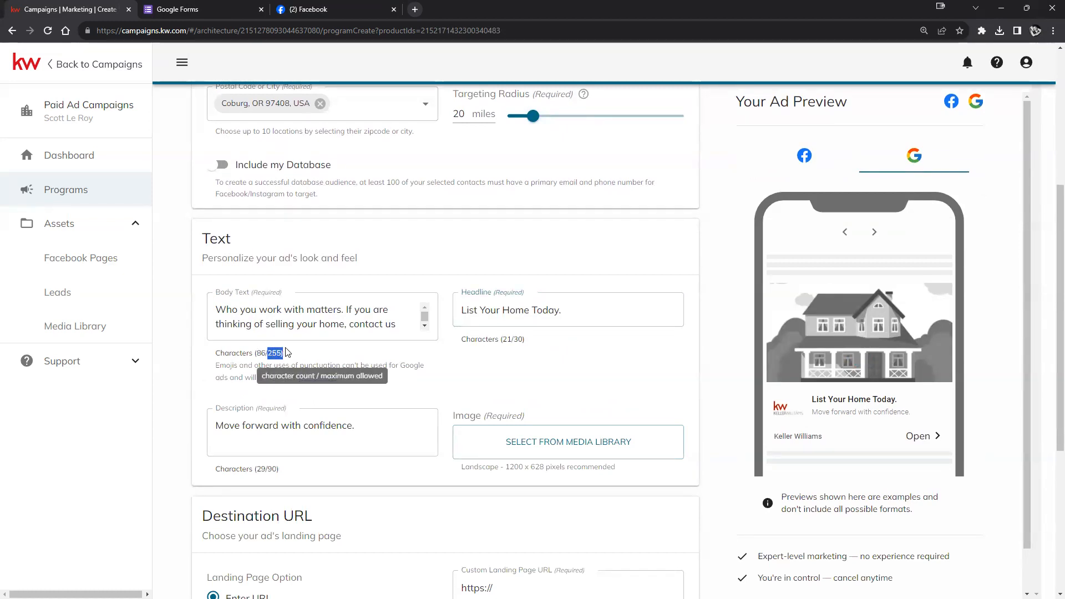
drag(512, 339, 516, 339)
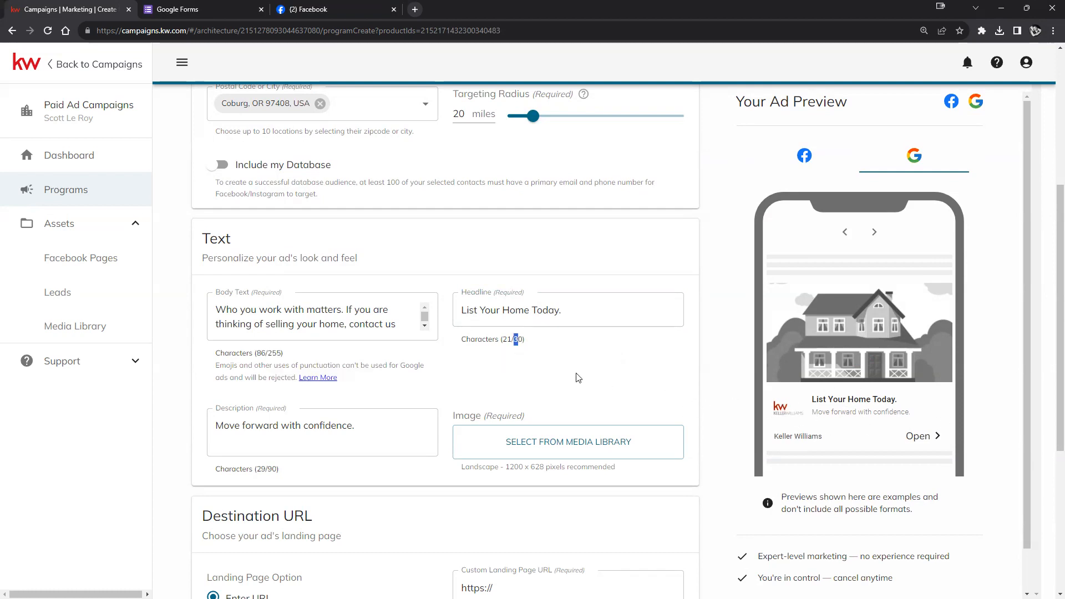
scroll(560, 372, down, 1)
scroll(559, 370, down, 1)
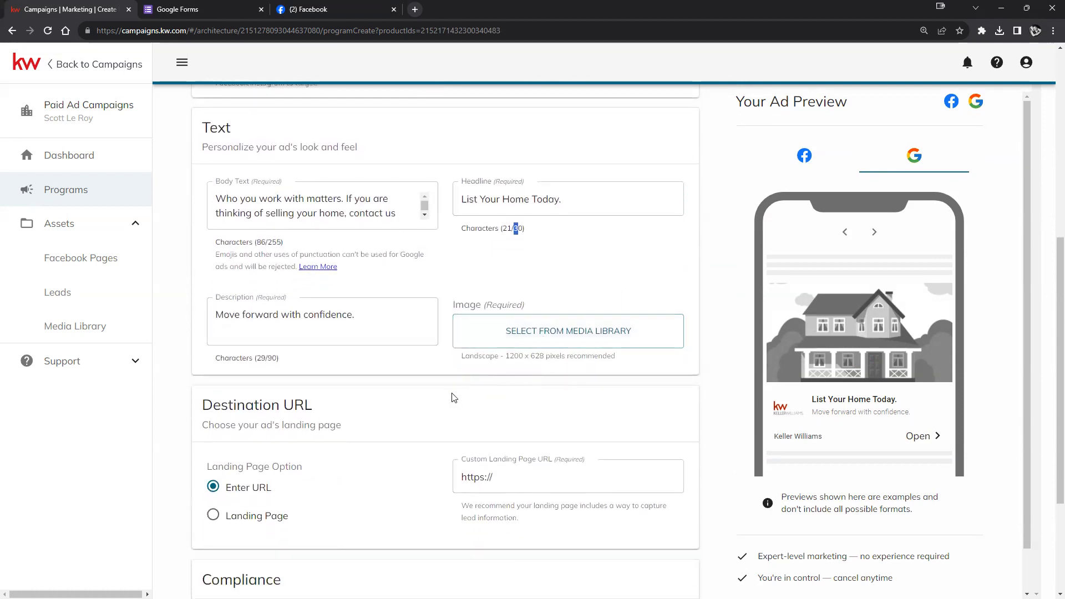
- Pick the Happy Thanksgiving wreath picture from the media library as the ad image
click(608, 331)
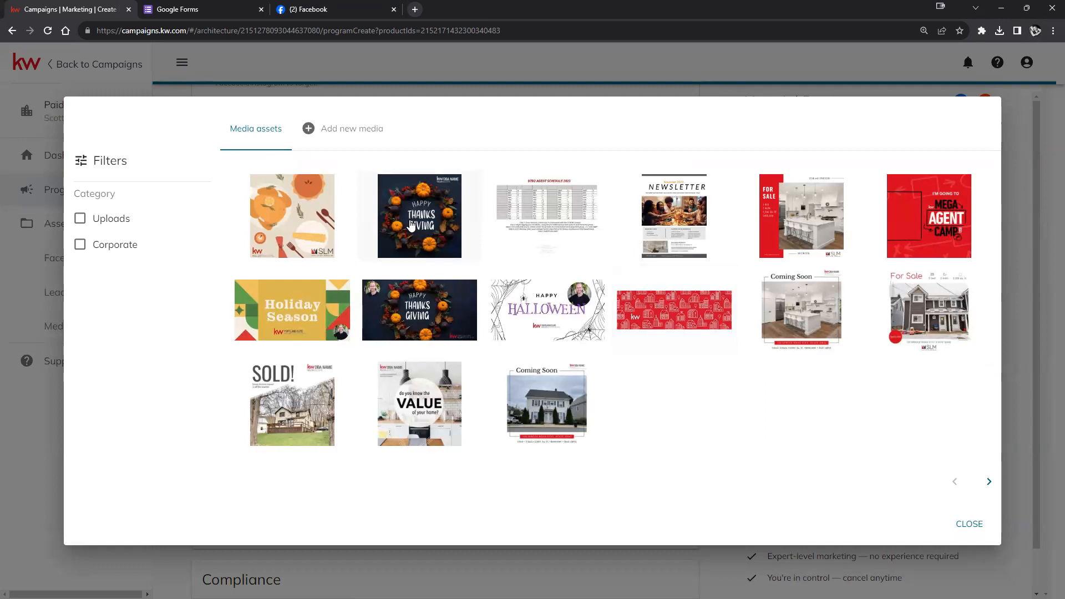
click(932, 216)
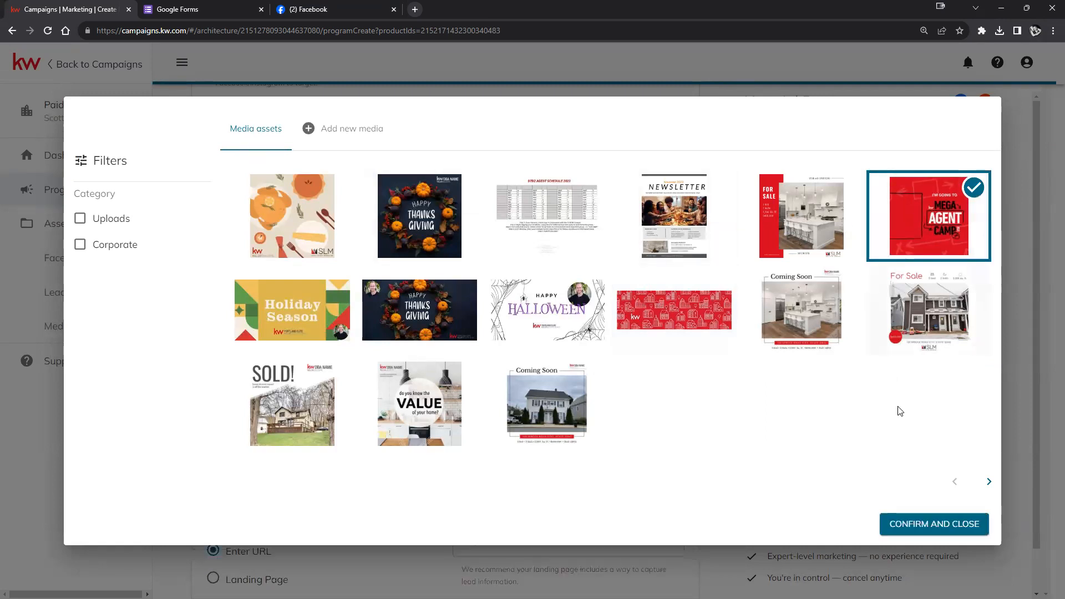
click(433, 217)
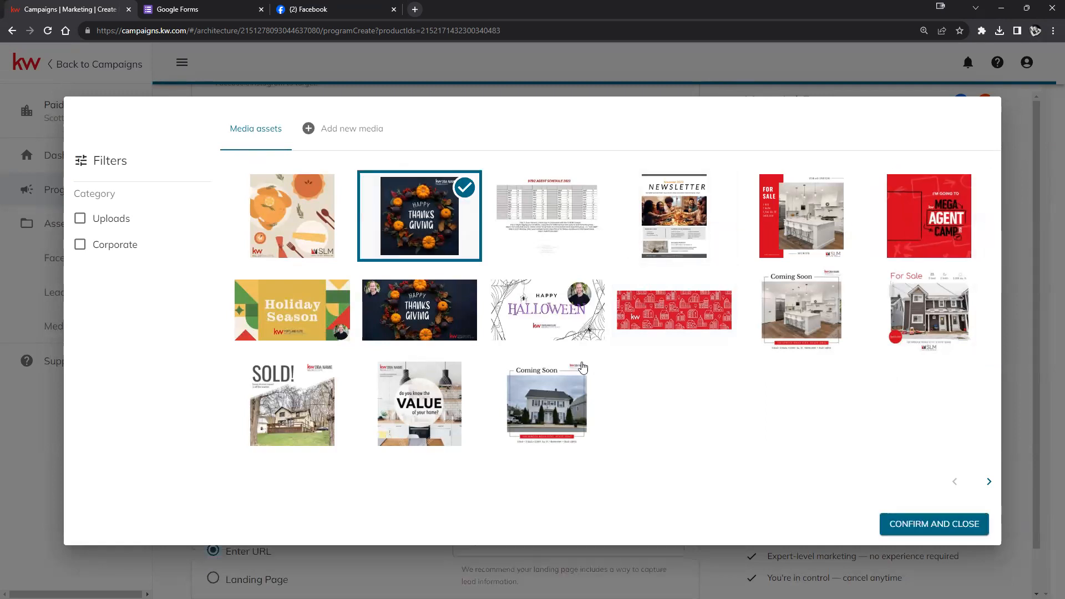
click(908, 524)
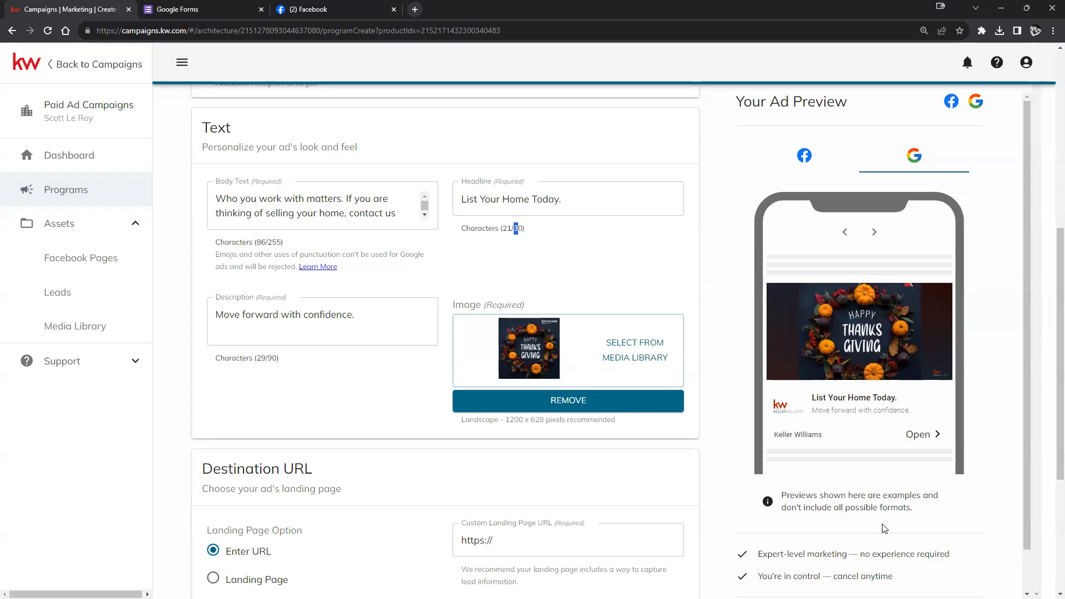
- Switch the destination to the 'Search for schools in your area' landing page, then proceed to the last step
scroll(494, 355, down, 2)
scroll(368, 354, down, 2)
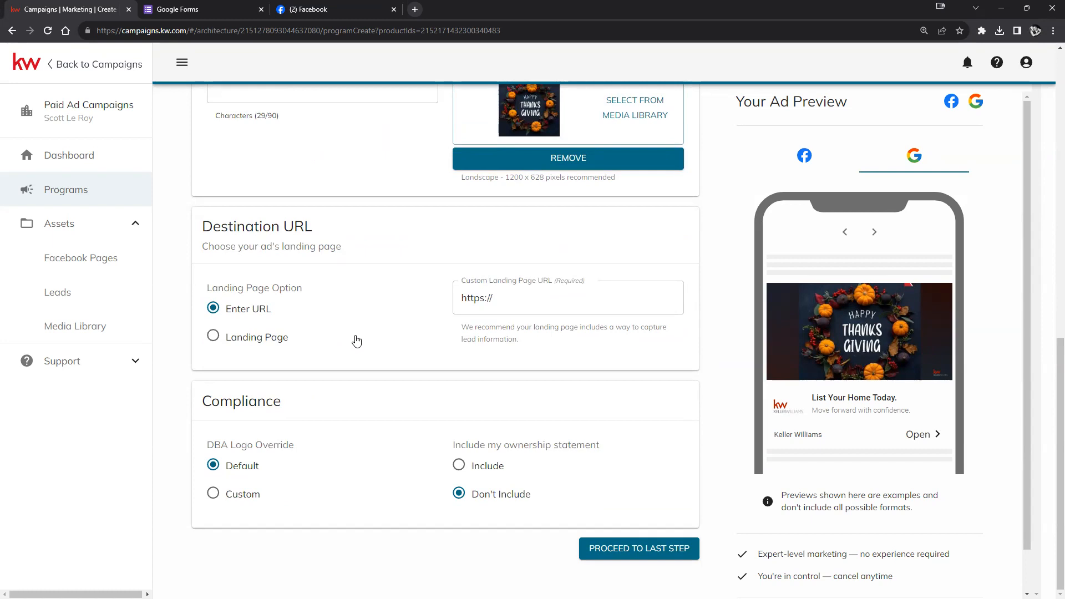
click(472, 298)
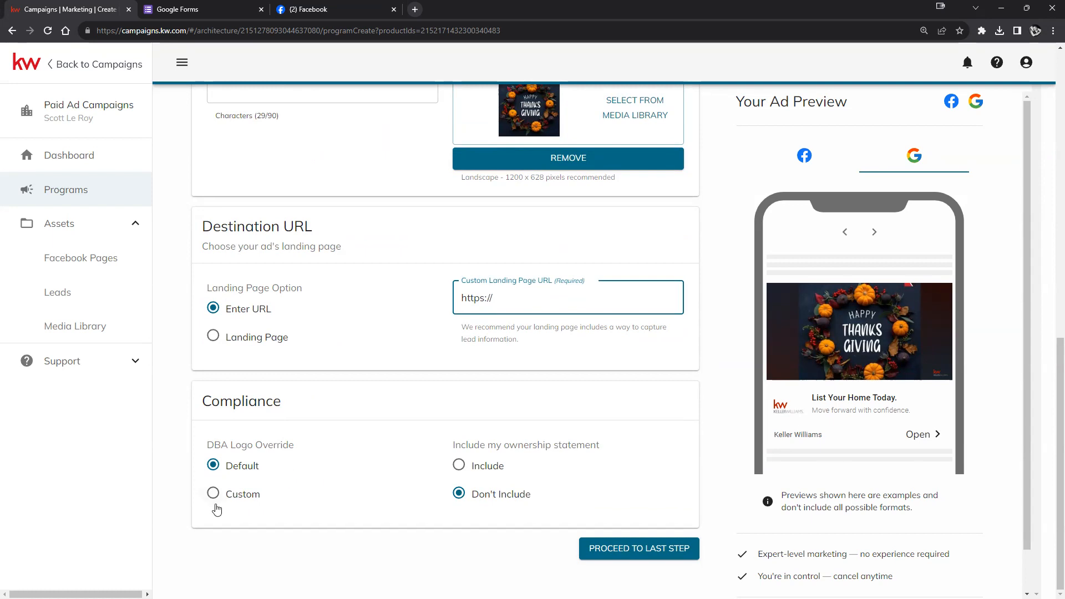
click(211, 337)
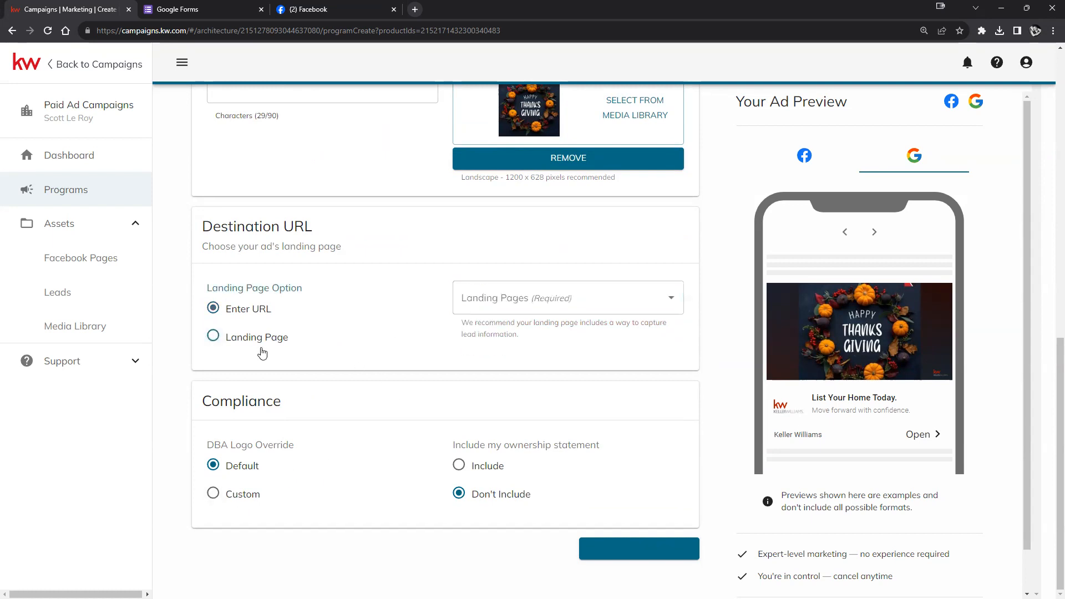
click(519, 304)
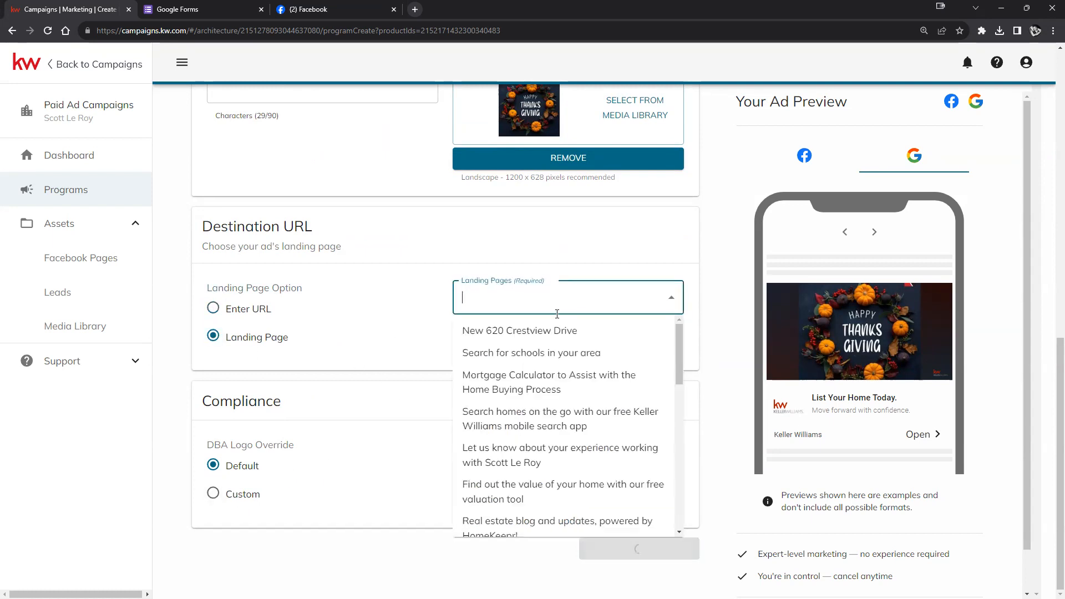
click(534, 354)
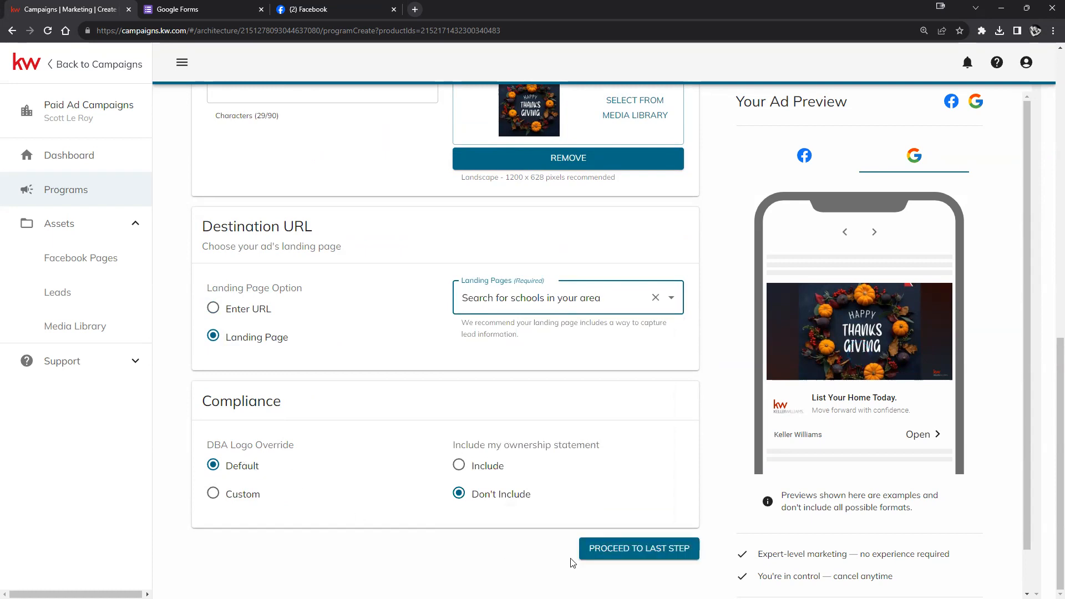
click(676, 555)
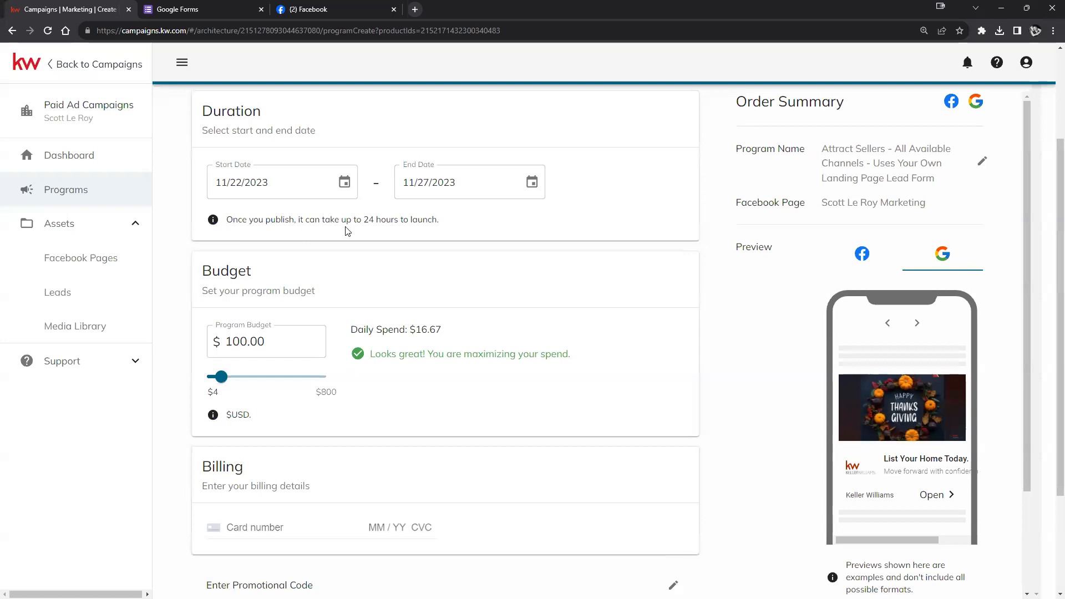
drag(297, 220, 448, 226)
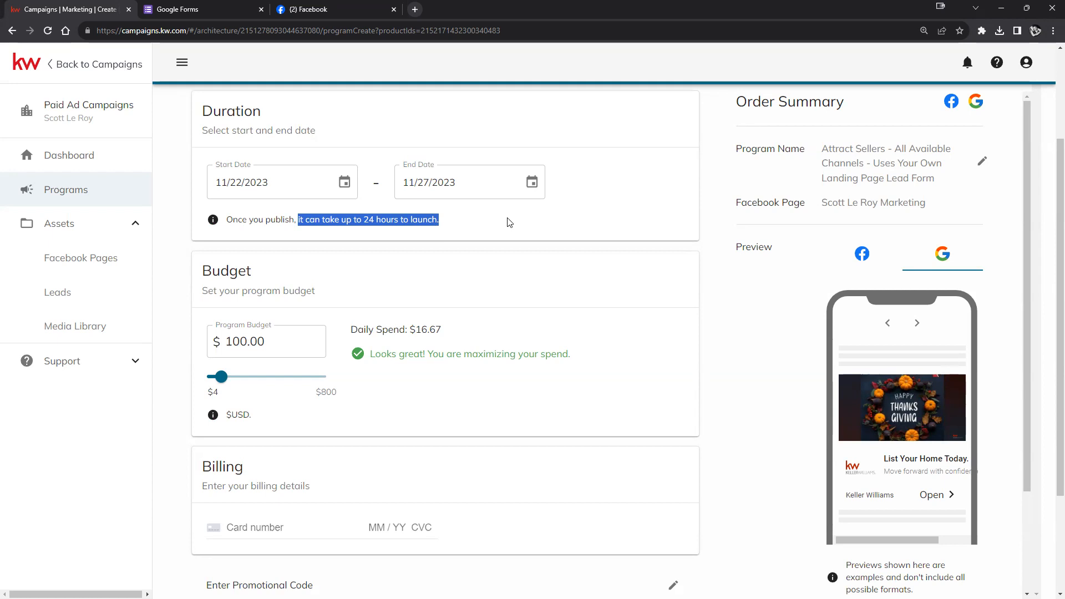
click(492, 231)
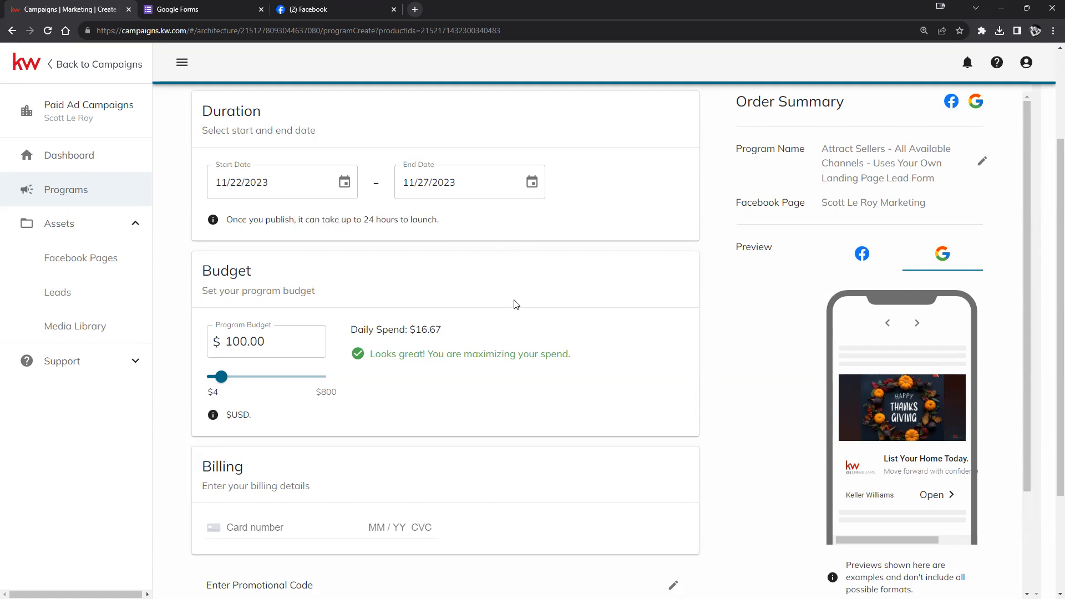
scroll(524, 286, down, 3)
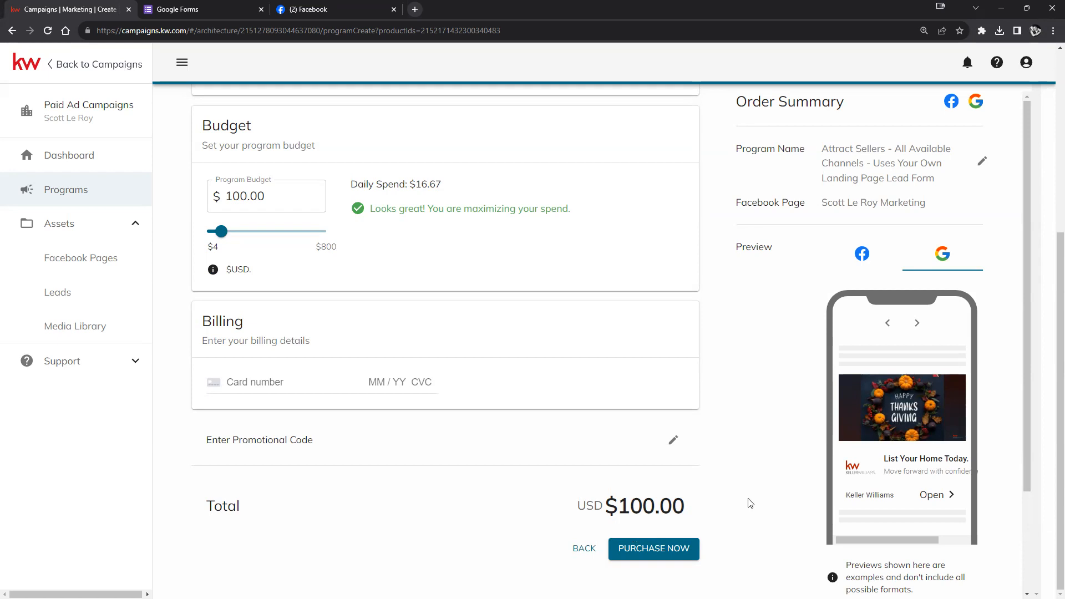
scroll(823, 425, down, 1)
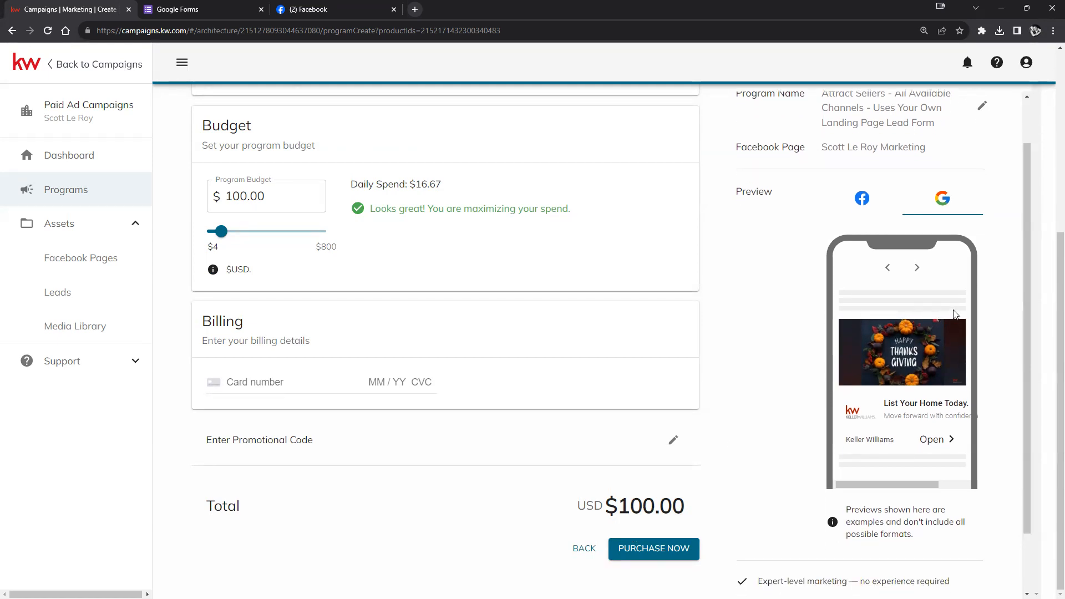
scroll(862, 335, up, 1)
scroll(861, 333, down, 1)
scroll(638, 339, up, 2)
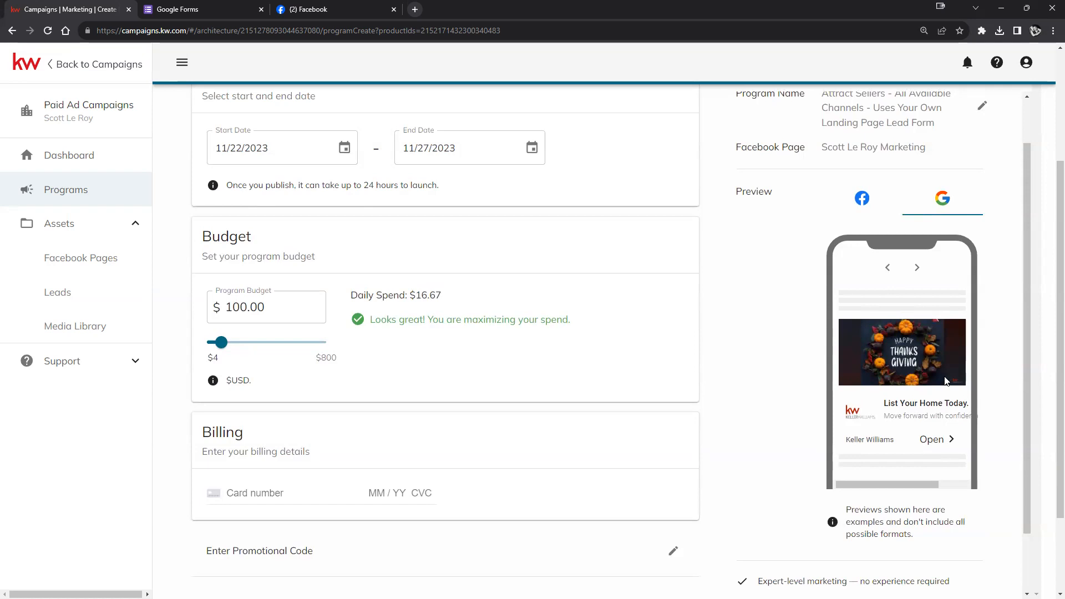
scroll(675, 346, down, 2)
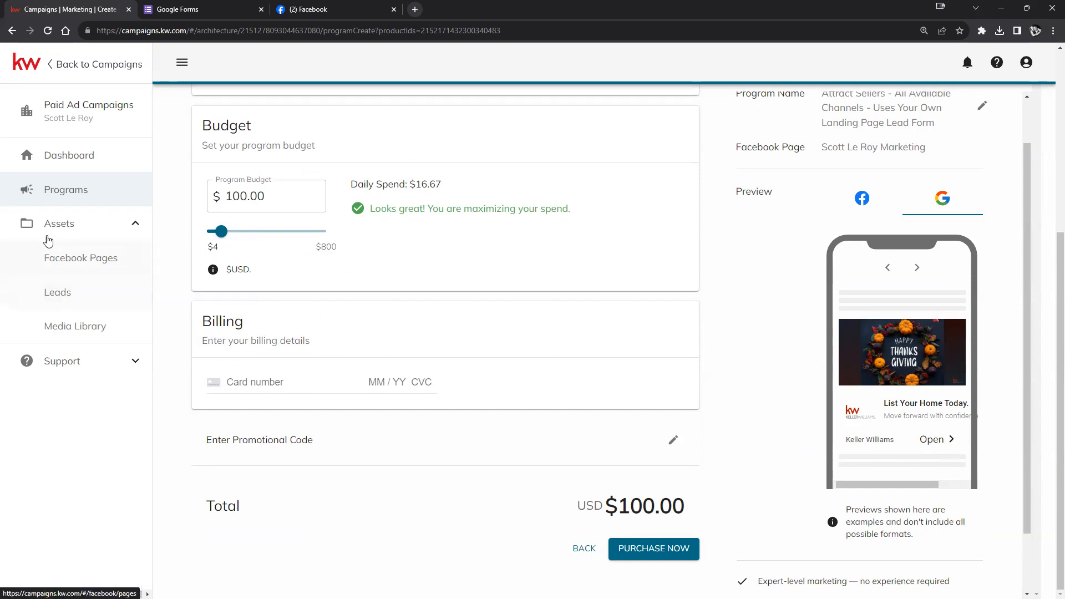
- Go to Programs and confirm discarding the unsaved all-channels seller ad
click(70, 190)
click(589, 96)
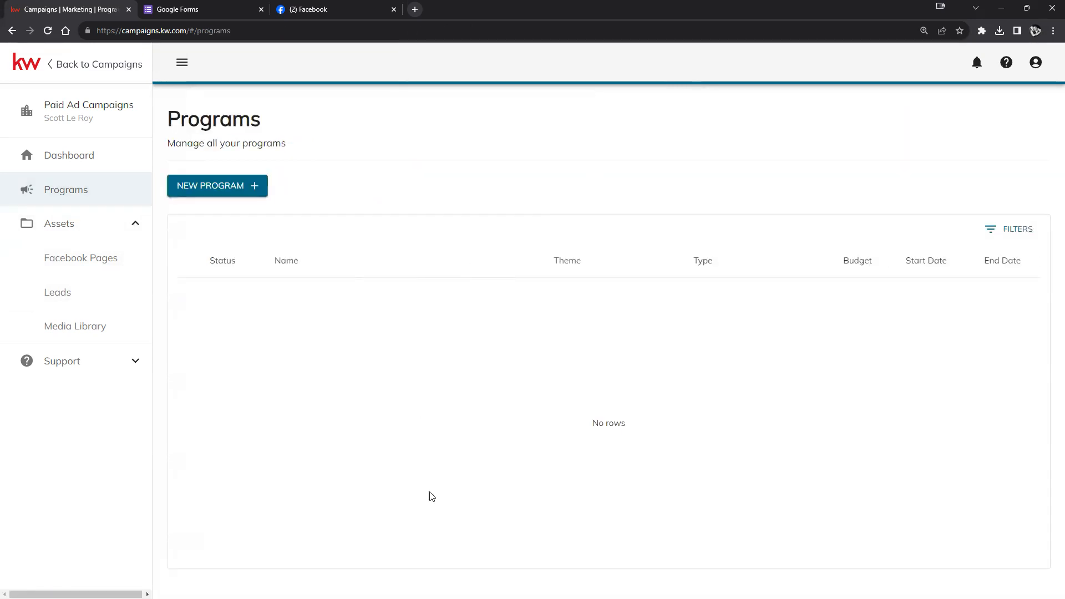